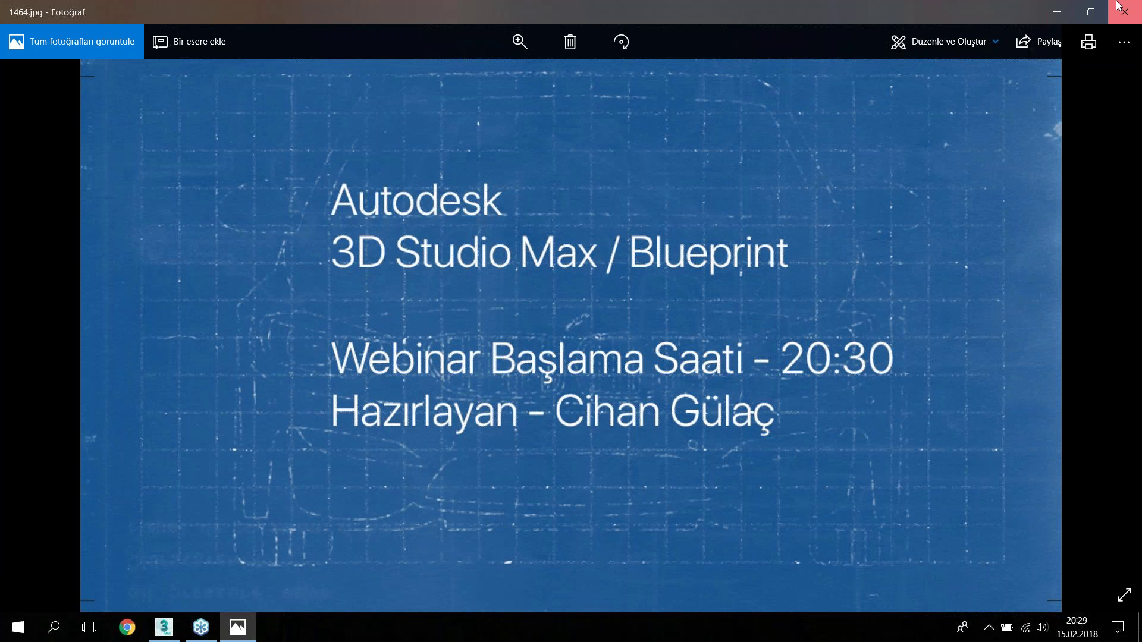
# Step: Close the blueprint webinar title image in Windows Photos
pyautogui.click(1118, 6)
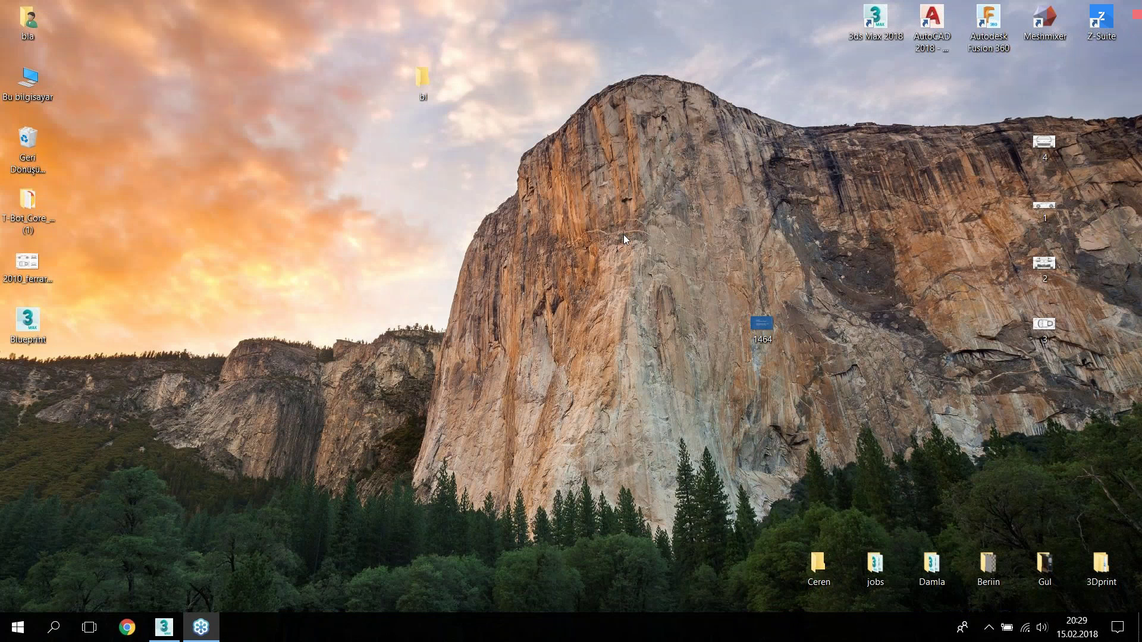
# Step: Restore the 3ds Max window showing Blueprint.max from the taskbar
pyautogui.click(164, 628)
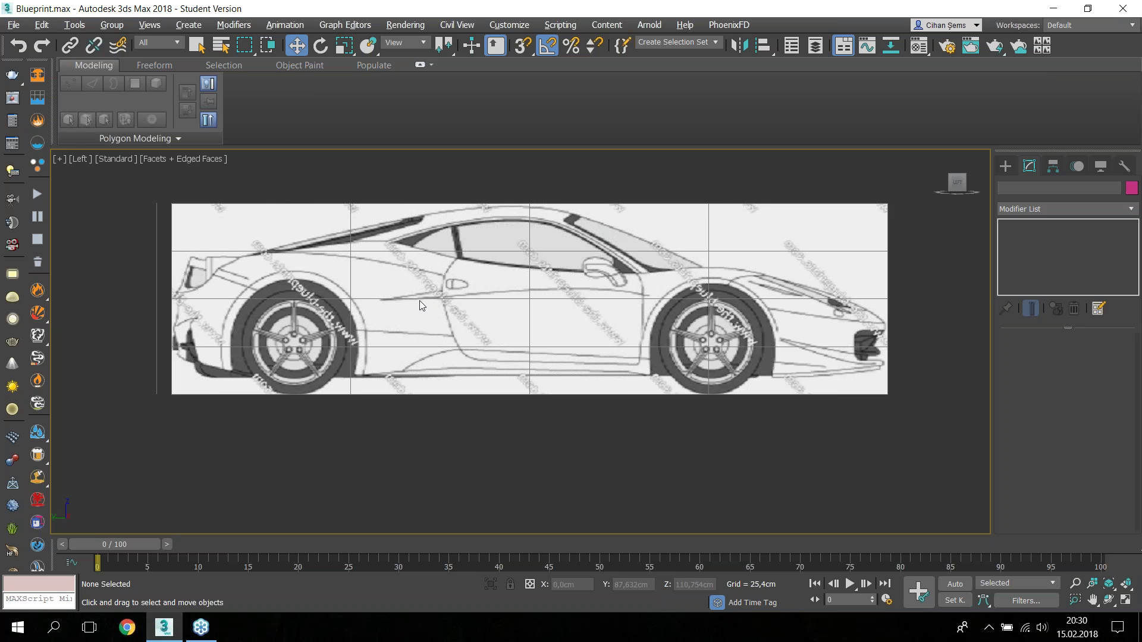
# Step: Orbit the Left view of the blueprint box into a Perspective view
pyautogui.moveTo(420, 301)
pyautogui.keyDown('alt'); pyautogui.mouseDown(button='middle')
pyautogui.moveTo(404, 312)
pyautogui.moveTo(417, 301)
pyautogui.moveTo(484, 315)
pyautogui.moveTo(561, 357)
pyautogui.moveTo(551, 304)
pyautogui.mouseUp(button='middle'); pyautogui.keyUp('alt')
pyautogui.scroll(-3, 417, 301)
pyautogui.scroll(2, 561, 357)
pyautogui.scroll(2, 562, 351)
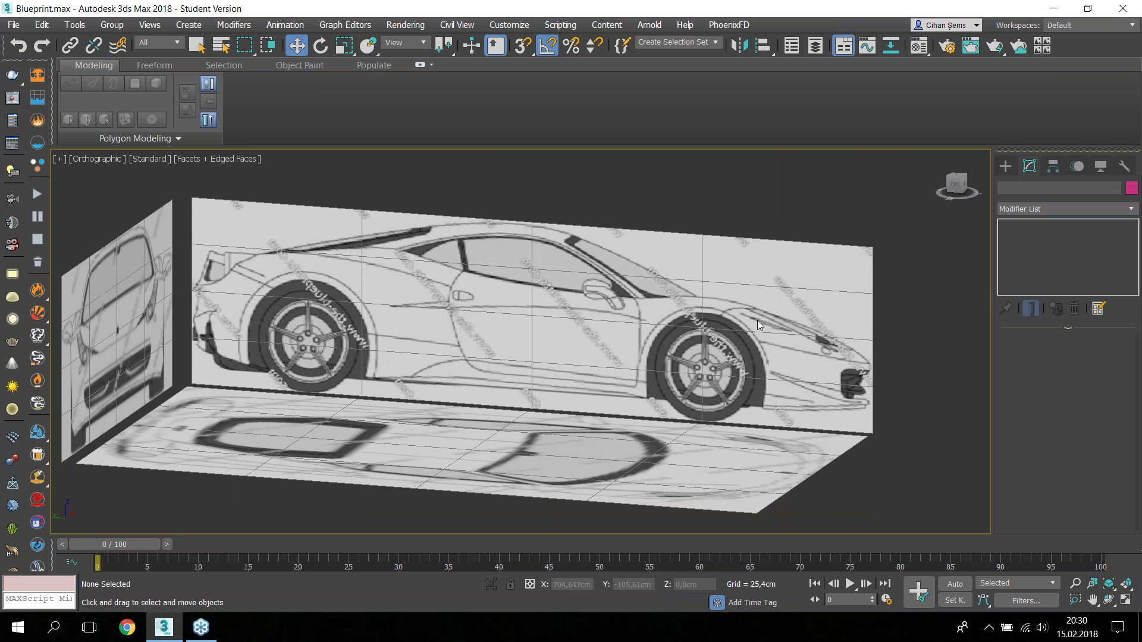
pyautogui.press('p')
# Step: Zoom and pan onto the car side, then collapse the modeling ribbon
pyautogui.scroll(-3, 552, 318)
pyautogui.scroll(-1, 552, 318)
pyautogui.scroll(3, 552, 317)
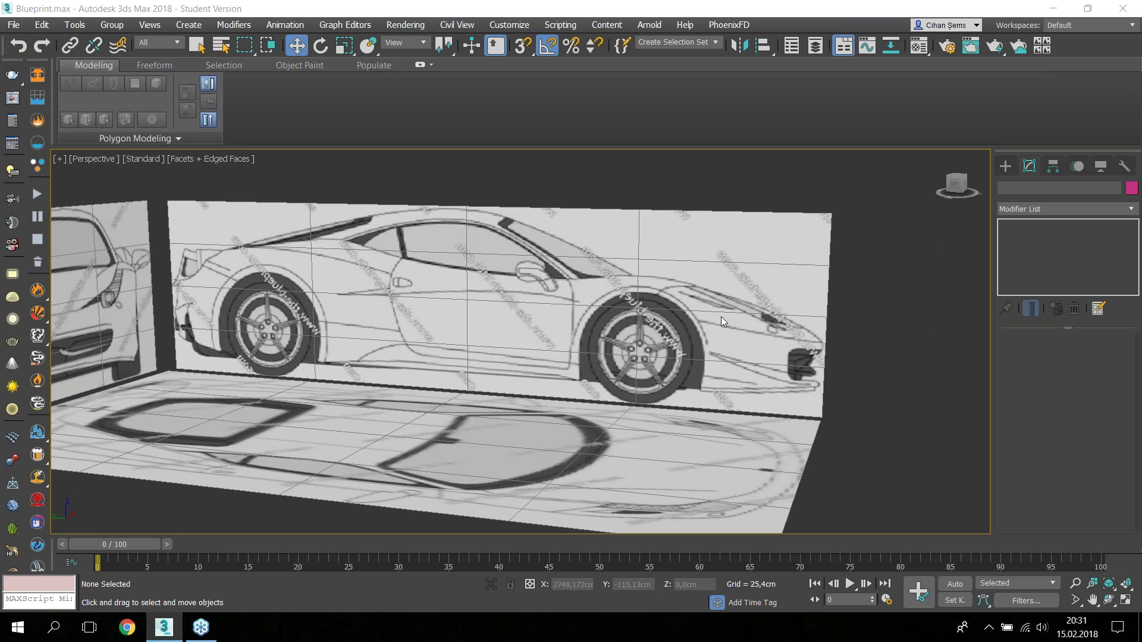
pyautogui.moveTo(255, 297); pyautogui.dragTo(307, 286, button='middle')
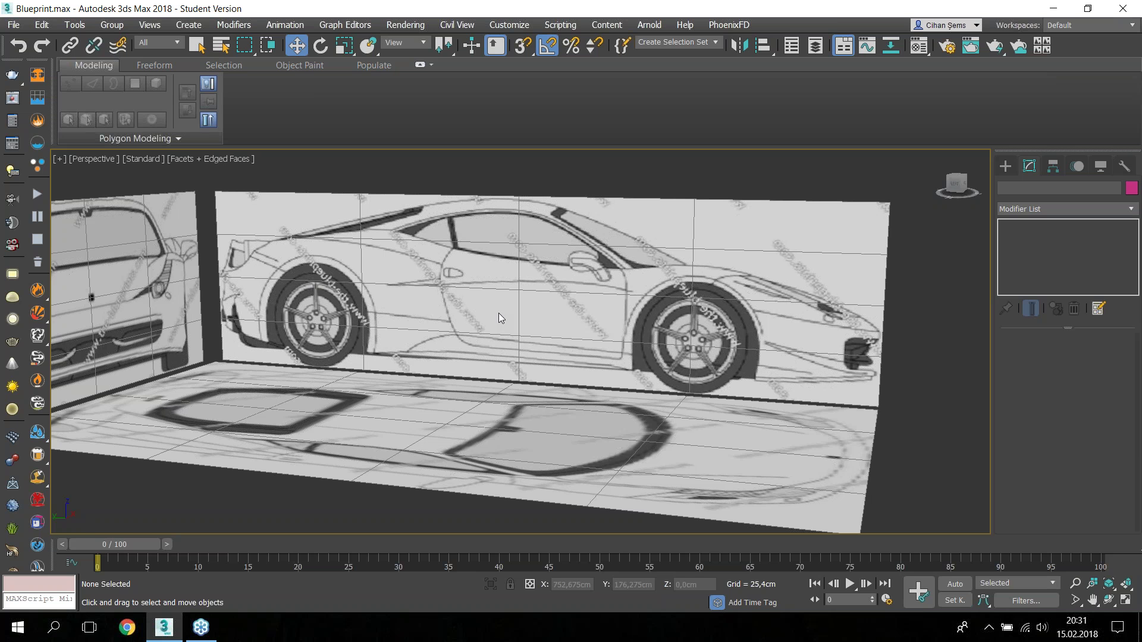
pyautogui.moveTo(498, 318); pyautogui.dragTo(387, 389)
pyautogui.click(87, 67)
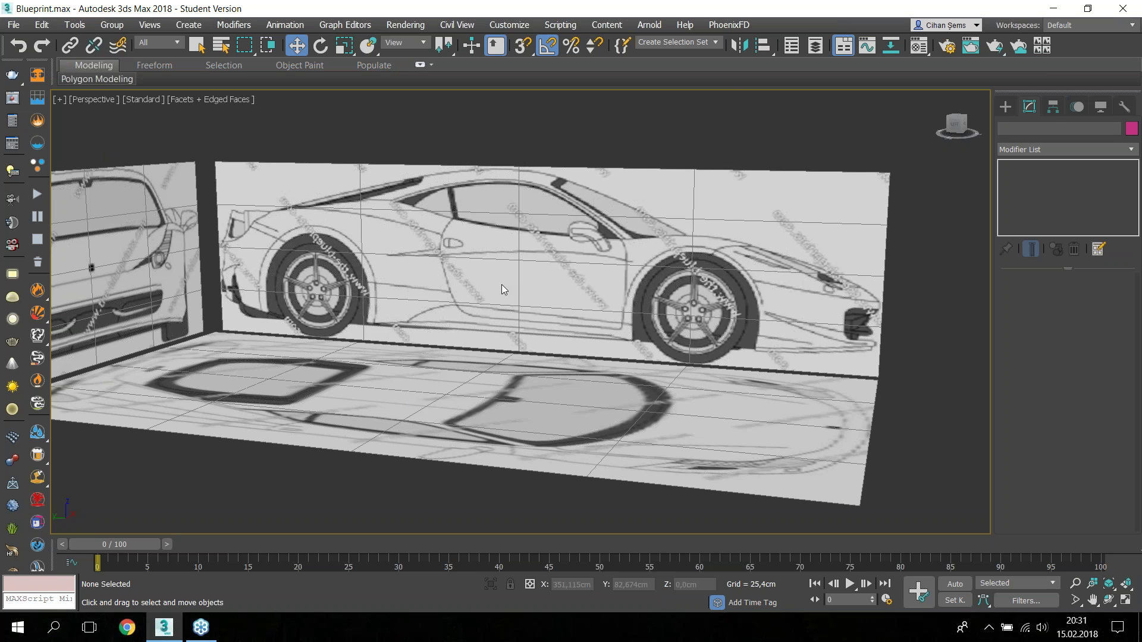
# Step: Unfreeze all objects and reframe the view on the side blueprint plane
pyautogui.rightClick(592, 145)
pyautogui.click(618, 43)
pyautogui.moveTo(481, 157); pyautogui.dragTo(464, 253)
pyautogui.scroll(-2, 464, 253)
pyautogui.scroll(-4, 458, 197)
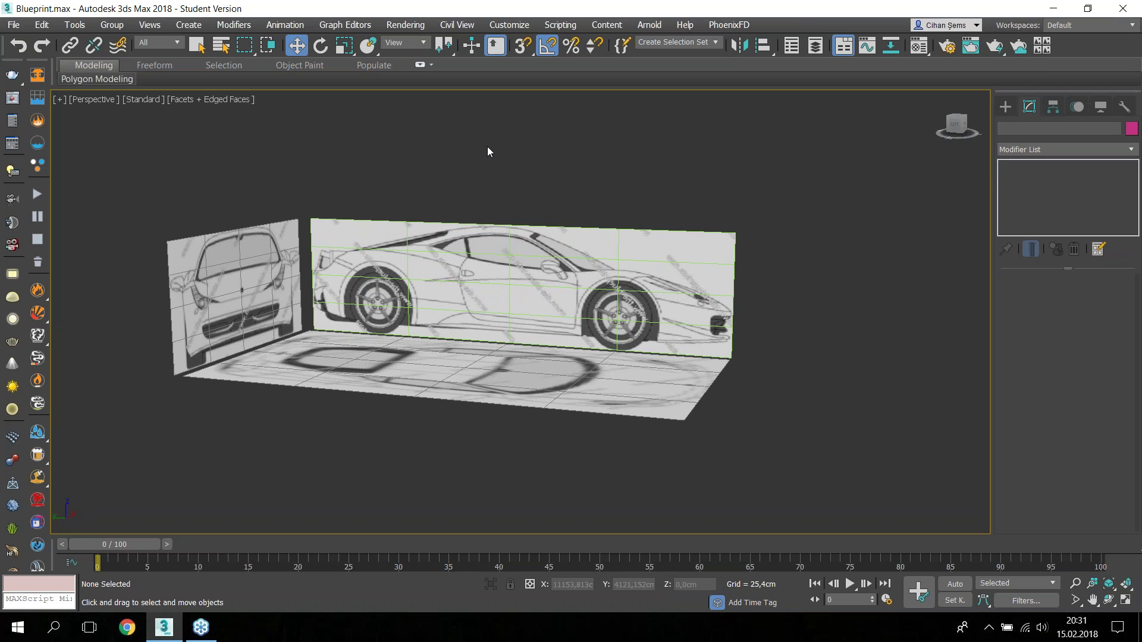
pyautogui.rightClick(487, 151)
pyautogui.click(430, 168)
# Step: Enable Show Frozen in Gray on the side blueprint plane and freeze it
pyautogui.click(515, 233)
pyautogui.rightClick(477, 198)
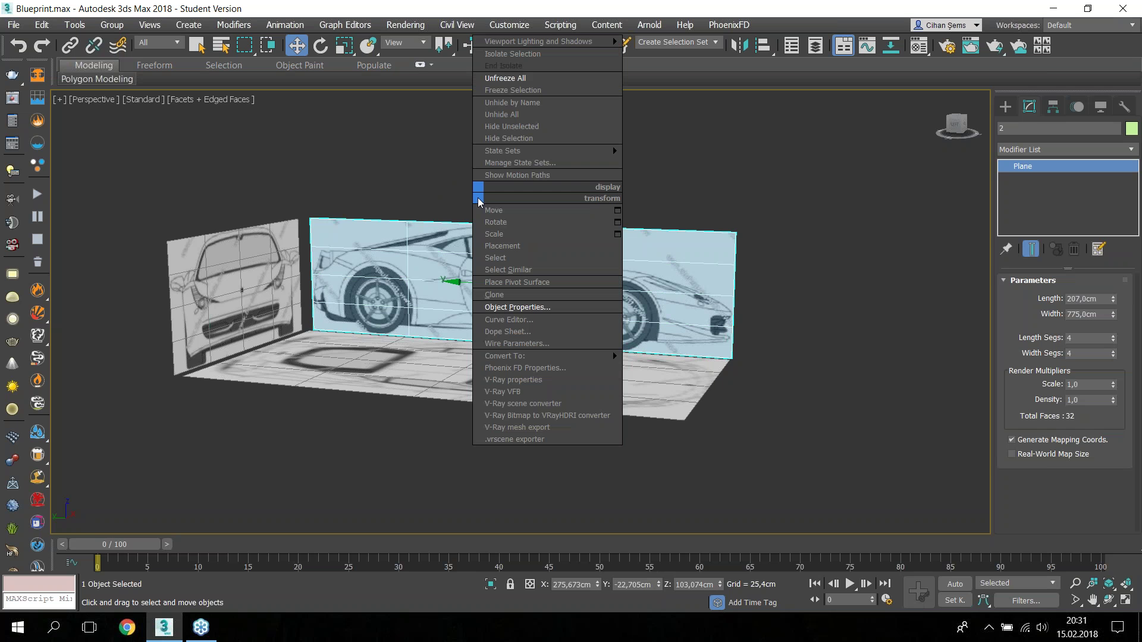
pyautogui.click(512, 307)
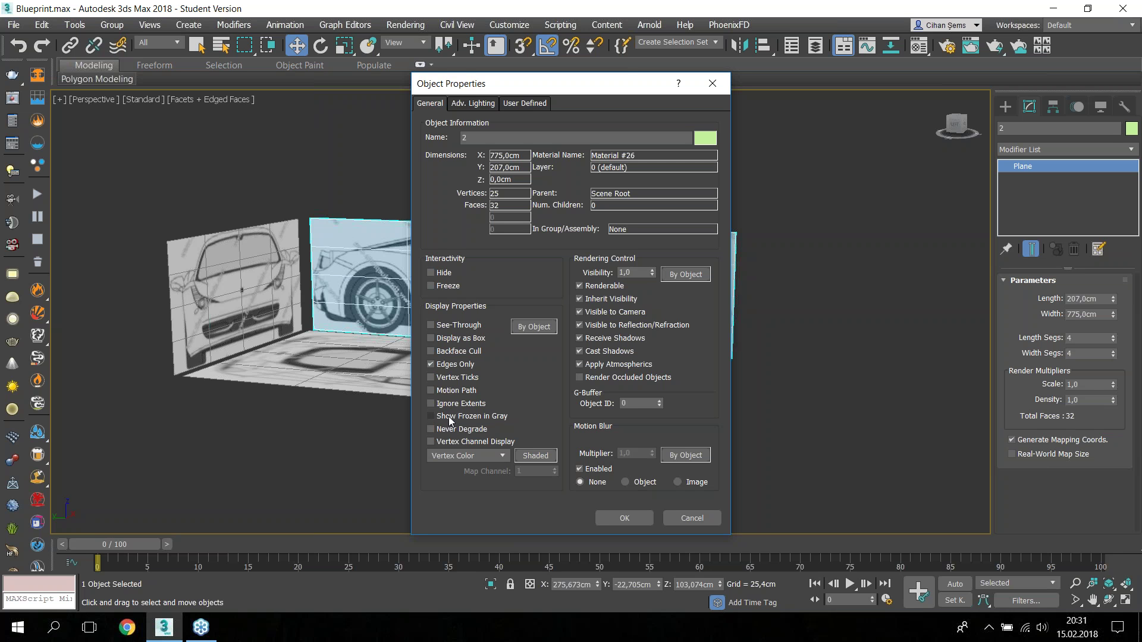
pyautogui.click(431, 417)
pyautogui.click(608, 520)
pyautogui.click(570, 248)
pyautogui.rightClick(684, 159)
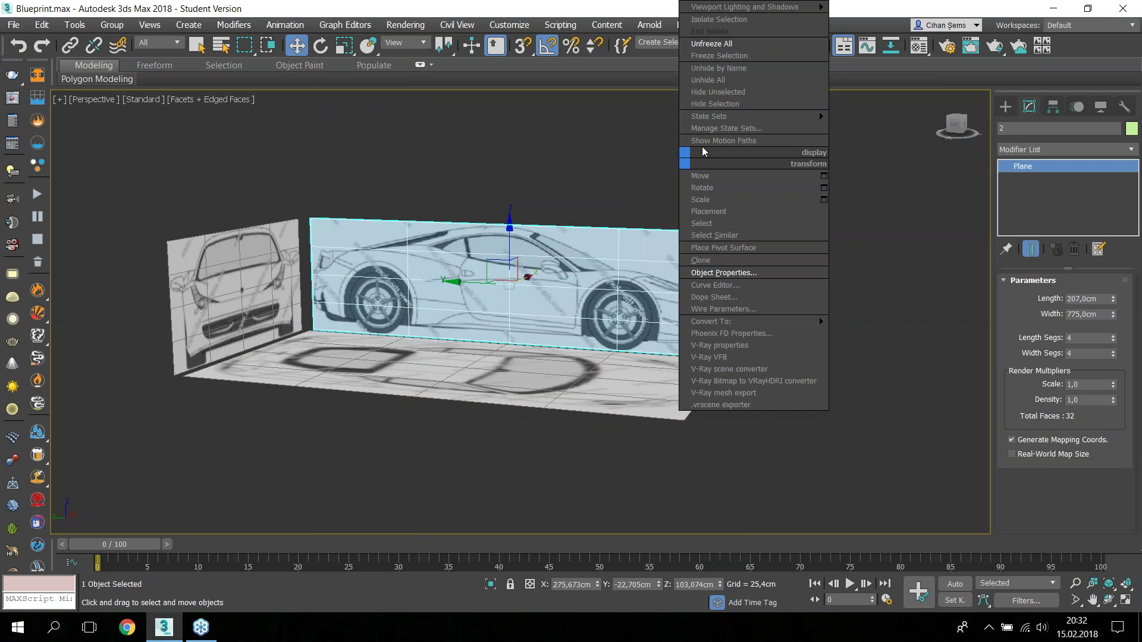
pyautogui.click(724, 56)
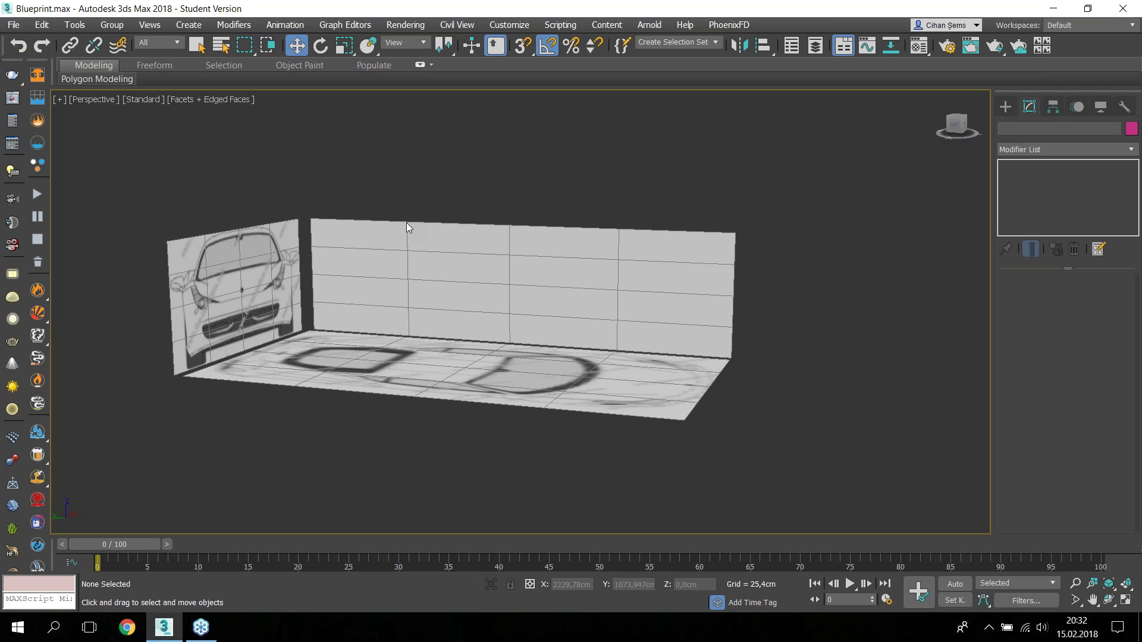
# Step: Unfreeze all, then mark the side plane Frozen with gray display off in Object Properties
pyautogui.rightClick(516, 152)
pyautogui.click(559, 46)
pyautogui.click(484, 261)
pyautogui.rightClick(564, 160)
pyautogui.click(602, 272)
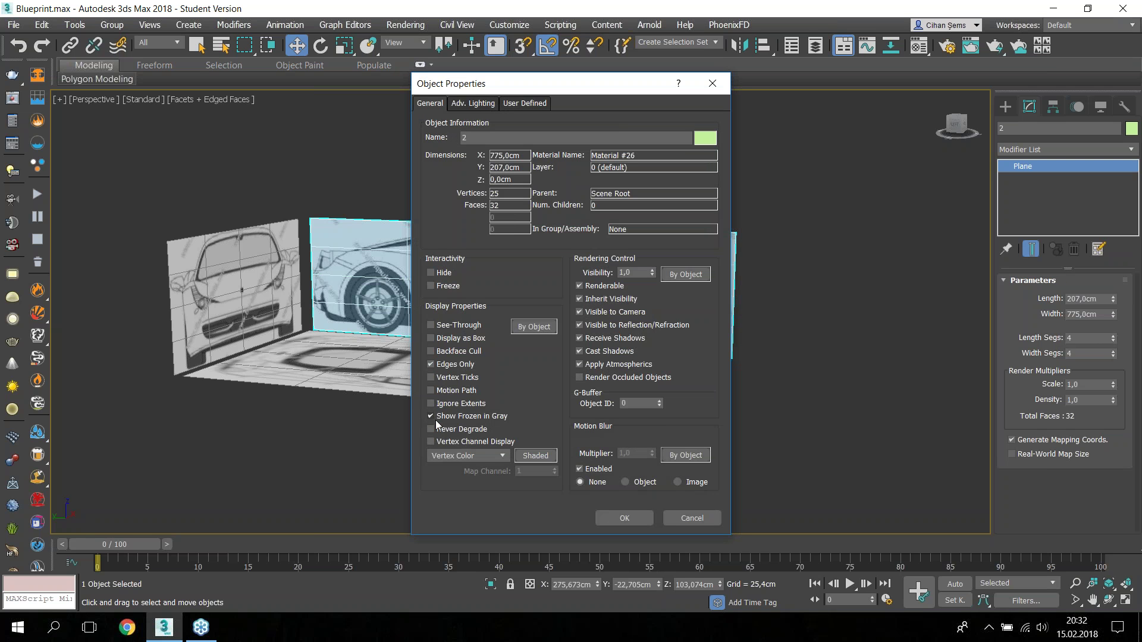
pyautogui.click(430, 417)
pyautogui.click(430, 285)
pyautogui.click(616, 518)
# Step: Unfreeze everything again and adjust the blueprint plane selection
pyautogui.click(443, 389)
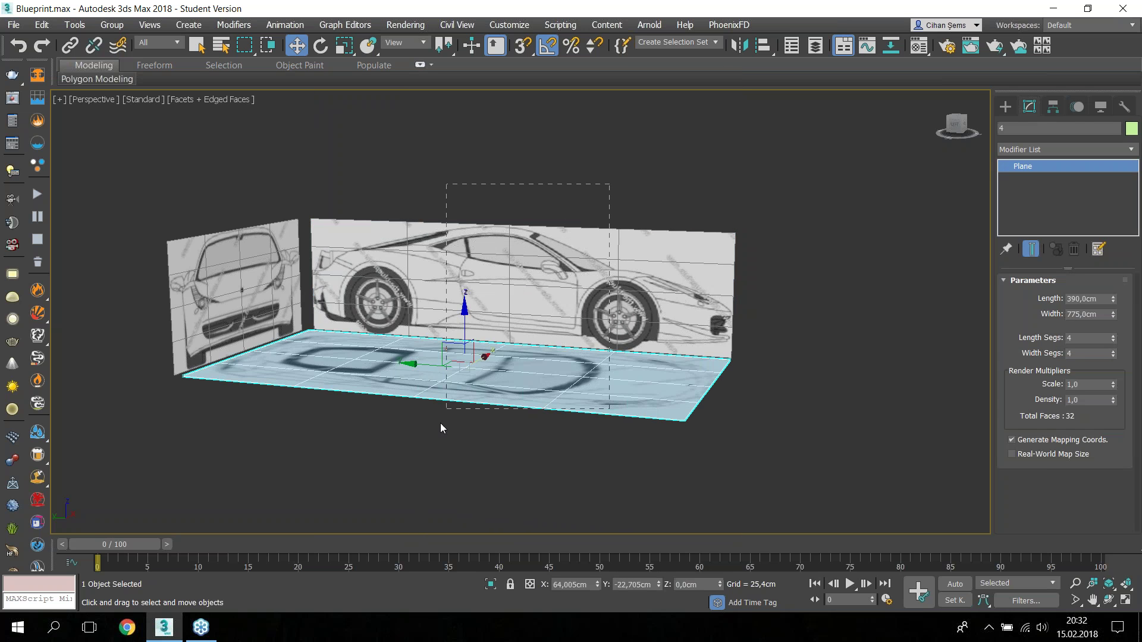
pyautogui.moveTo(676, 242); pyautogui.dragTo(773, 155)
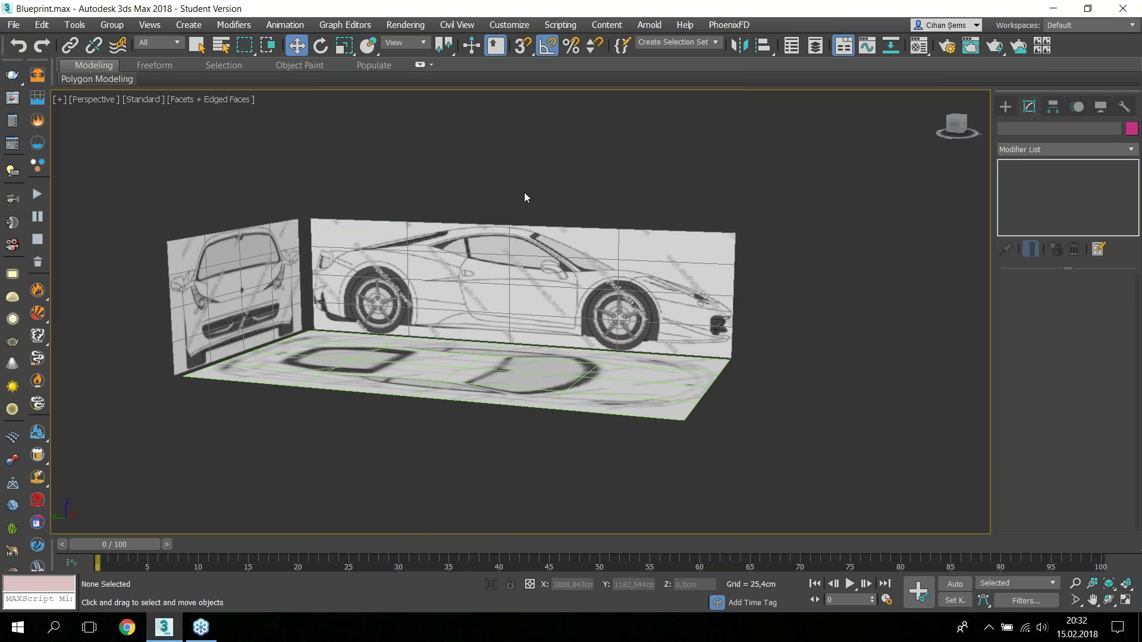
pyautogui.rightClick(556, 172)
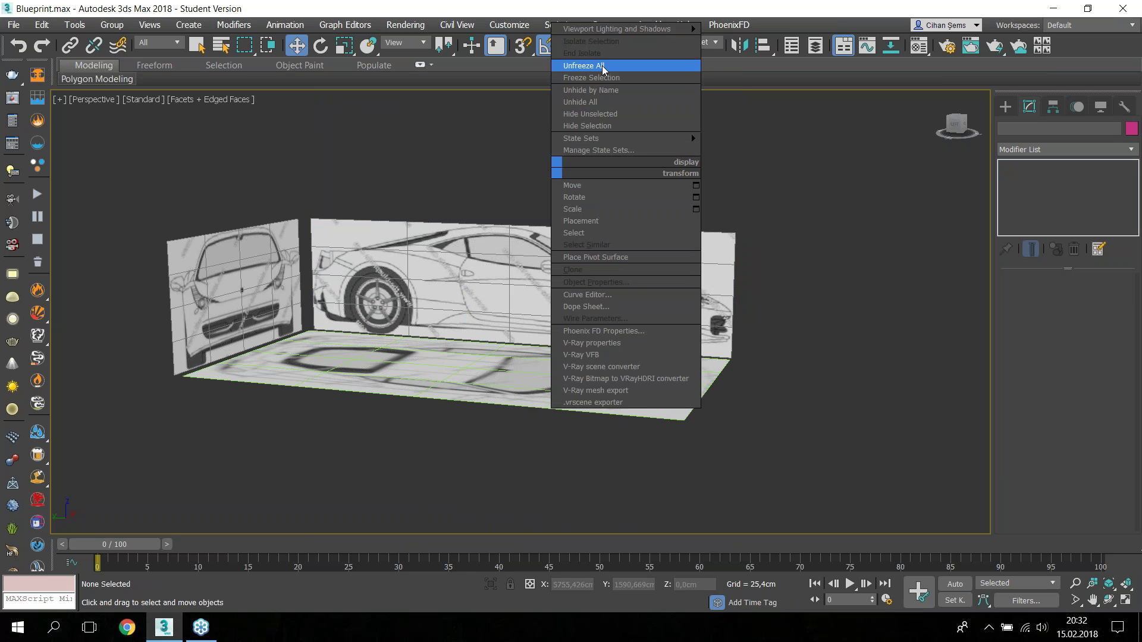
pyautogui.click(602, 66)
pyautogui.moveTo(562, 173)
pyautogui.mouseDown()
pyautogui.moveTo(373, 395)
pyautogui.moveTo(98, 354)
pyautogui.mouseUp()
pyautogui.moveTo(523, 159); pyautogui.dragTo(531, 174)
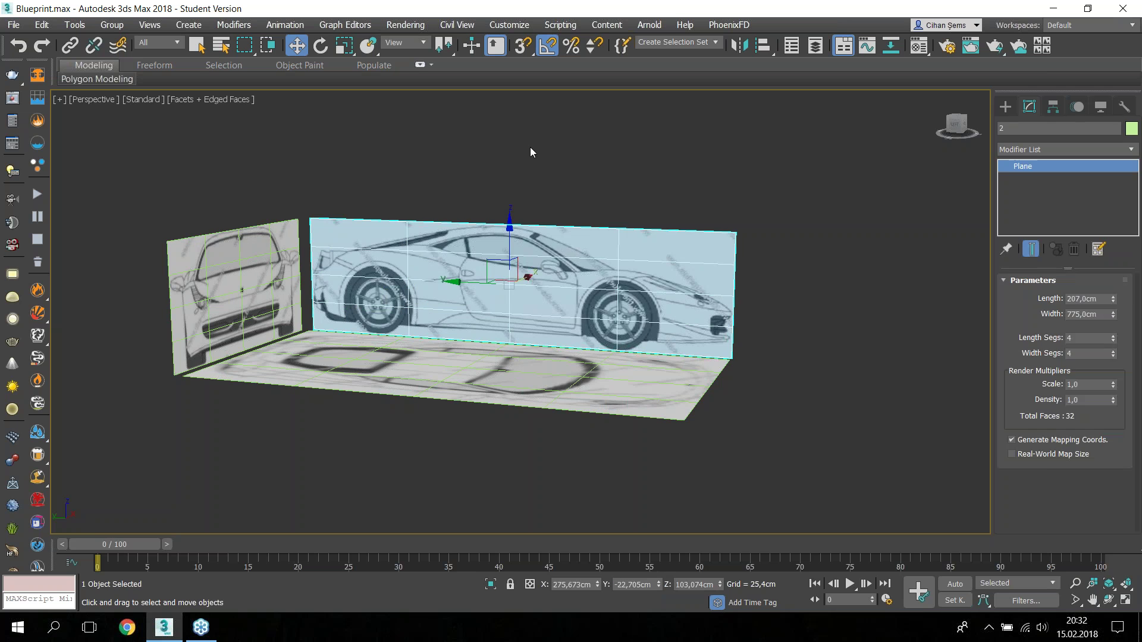
pyautogui.click(530, 150)
# Step: Unhide all objects to bring back the rear blueprint plane, orbiting to see it
pyautogui.rightClick(530, 151)
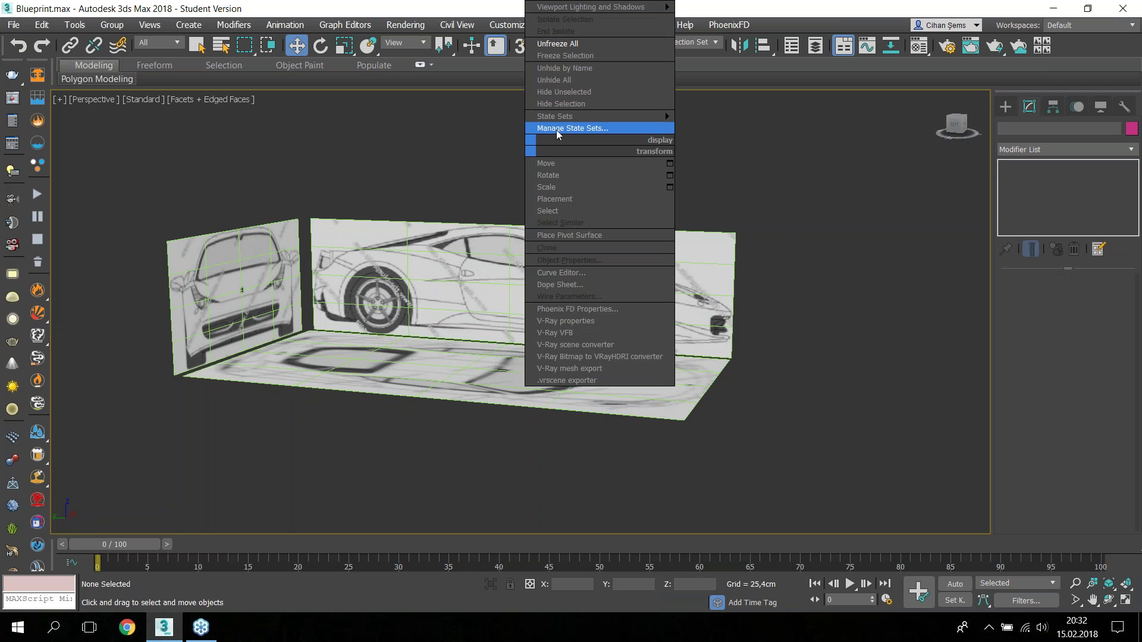
pyautogui.click(559, 79)
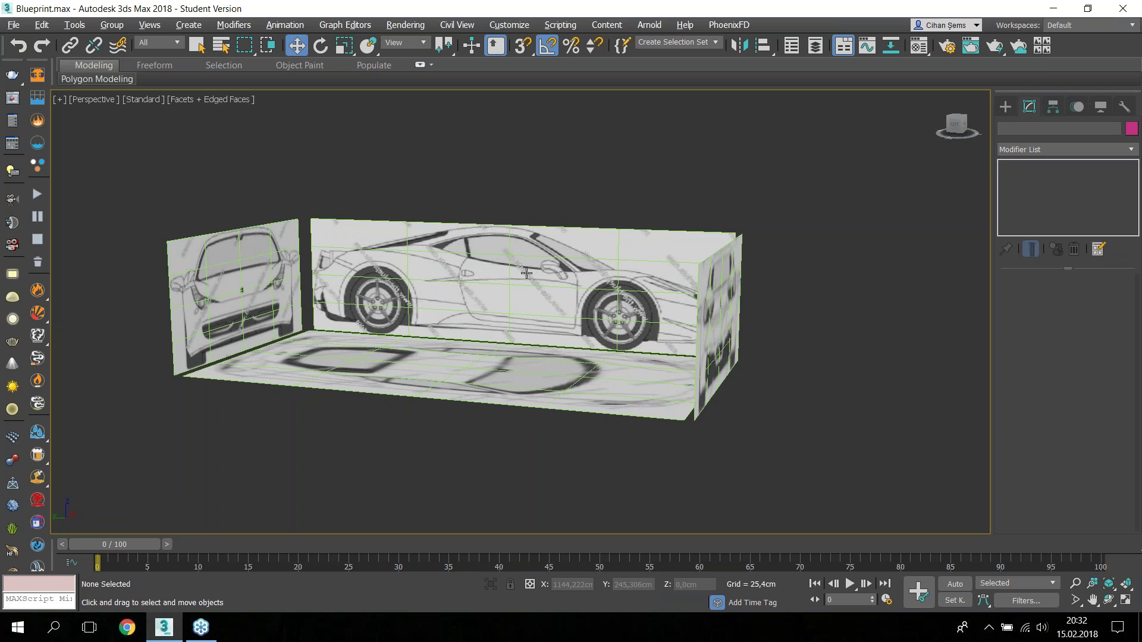
pyautogui.keyDown('alt'); pyautogui.moveTo(527, 273); pyautogui.dragTo(524, 269, button='middle'); pyautogui.keyUp('alt')
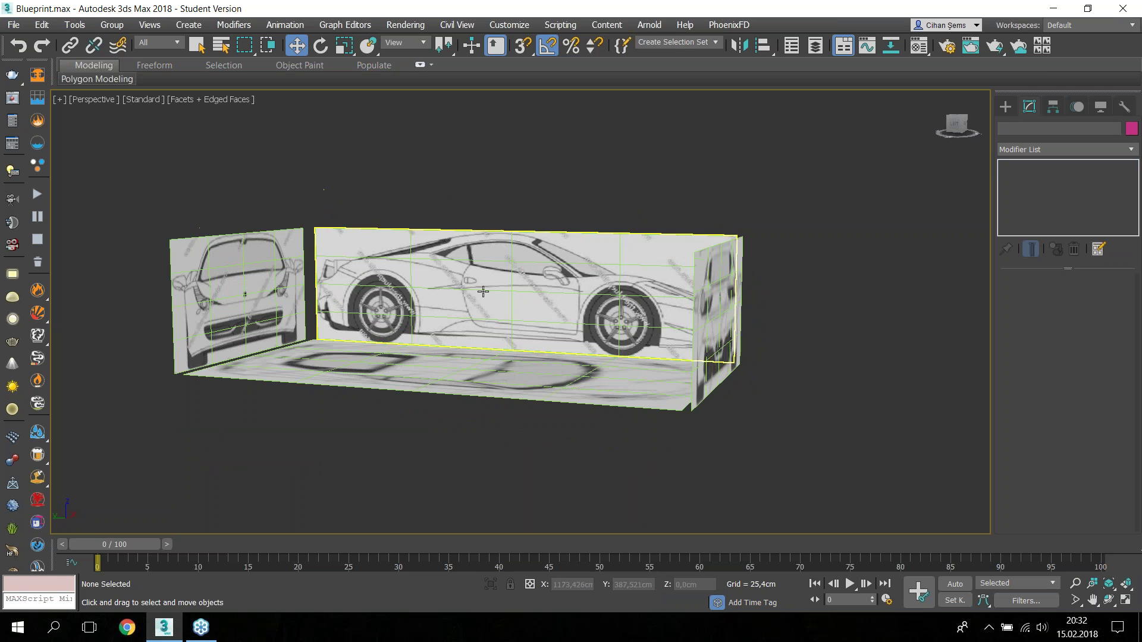
pyautogui.moveTo(473, 310)
pyautogui.keyDown('alt'); pyautogui.mouseDown(button='middle')
pyautogui.moveTo(521, 320)
pyautogui.moveTo(517, 280)
pyautogui.mouseUp(button='middle'); pyautogui.keyUp('alt')
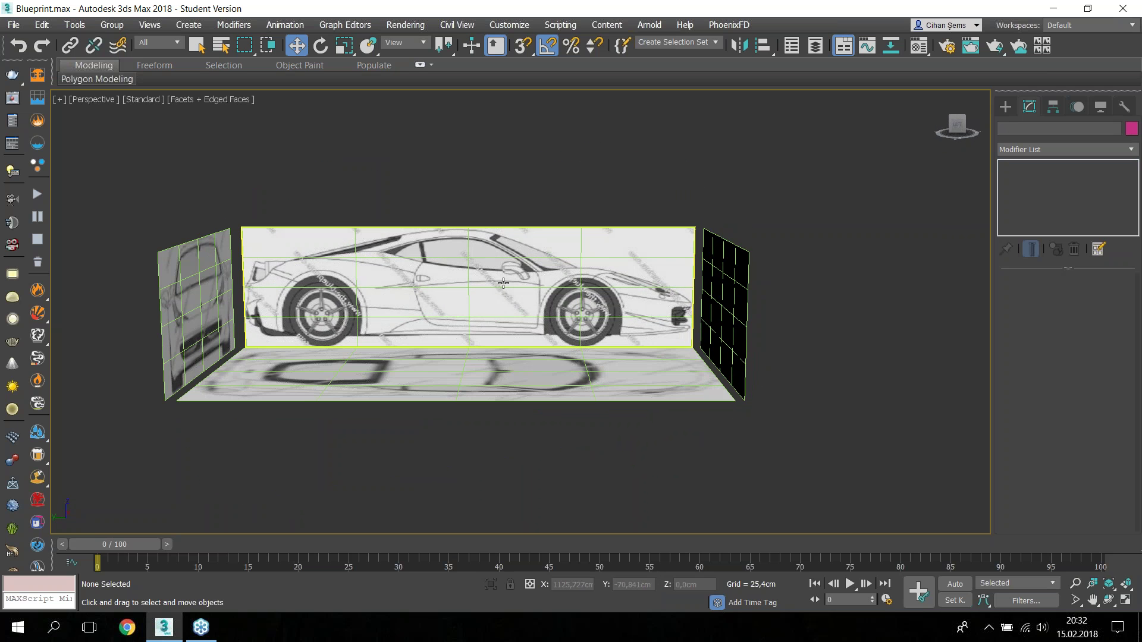
# Step: Set the side and rear blueprint planes to 1 length and 1 width segment
pyautogui.scroll(-3, 512, 274)
pyautogui.moveTo(470, 207); pyautogui.dragTo(549, 251)
pyautogui.click(1082, 339)
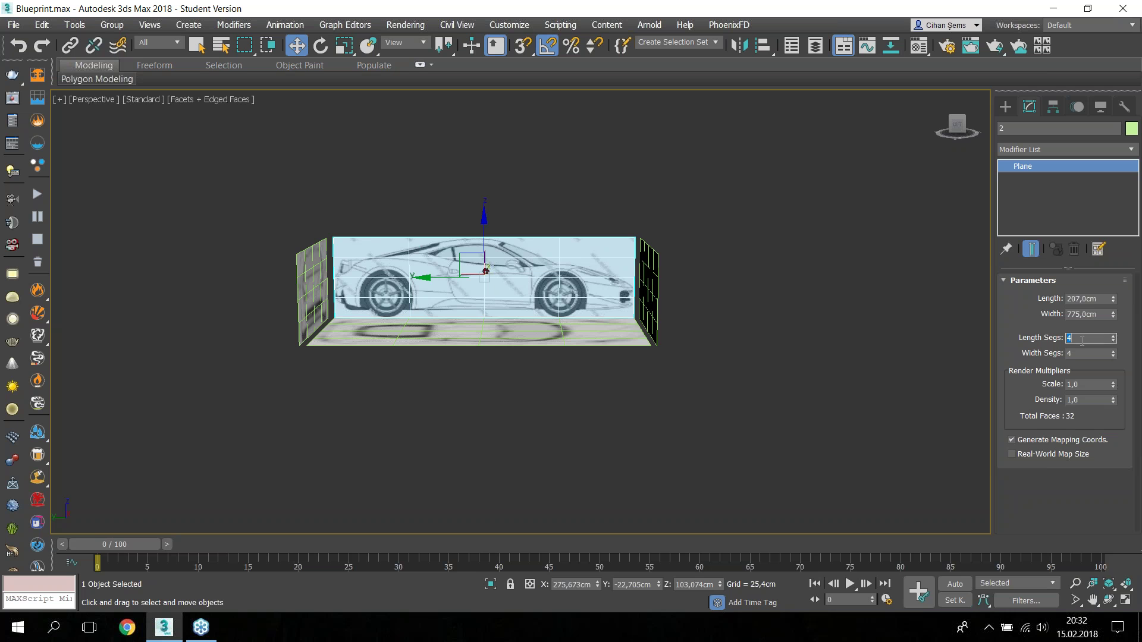
pyautogui.write('1')
pyautogui.press('Tab')
pyautogui.write('1')
pyautogui.press('Return')
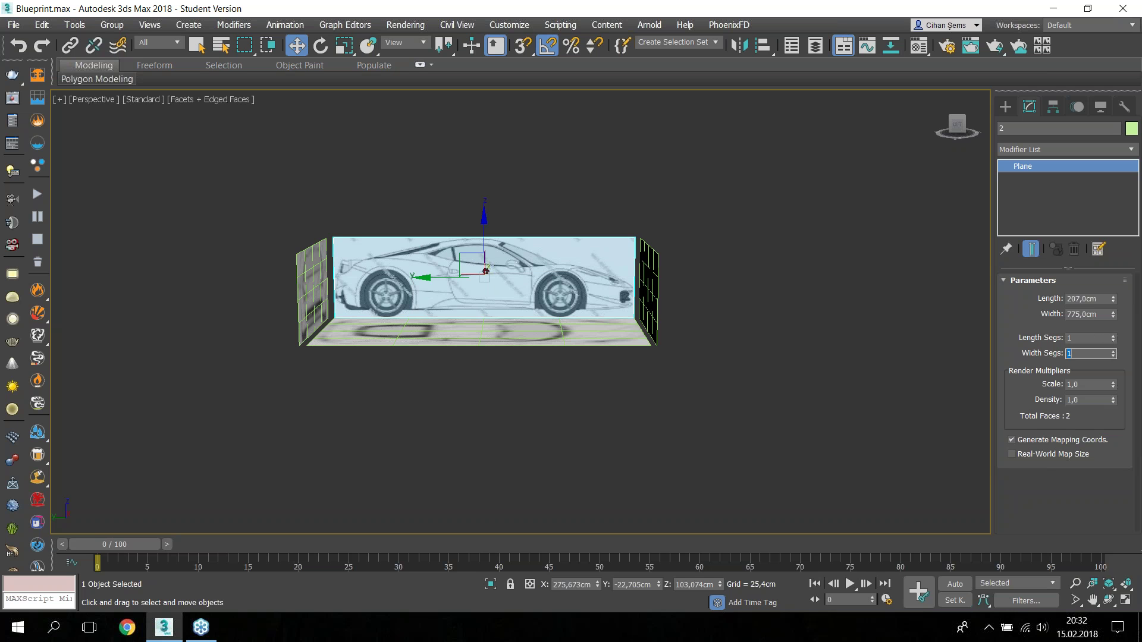
pyautogui.moveTo(738, 328)
pyautogui.keyDown('alt'); pyautogui.mouseDown(button='middle')
pyautogui.moveTo(761, 340)
pyautogui.moveTo(818, 265)
pyautogui.mouseUp(button='middle'); pyautogui.keyUp('alt')
pyautogui.click(666, 280)
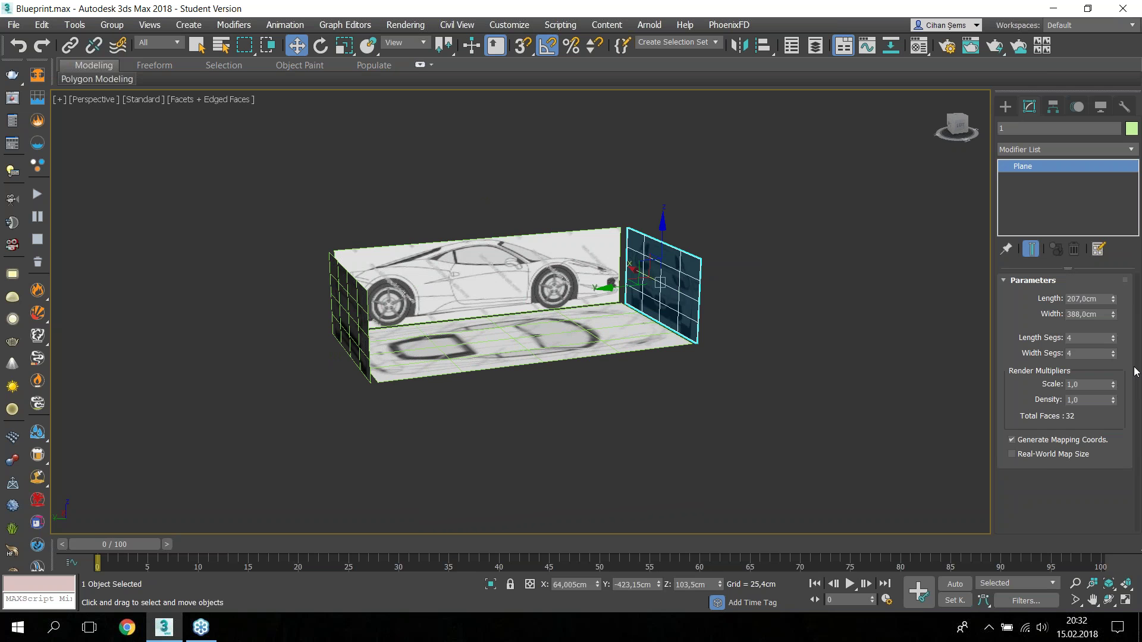
pyautogui.click(1086, 337)
pyautogui.press('Tab')
pyautogui.write('1')
pyautogui.press('Return')
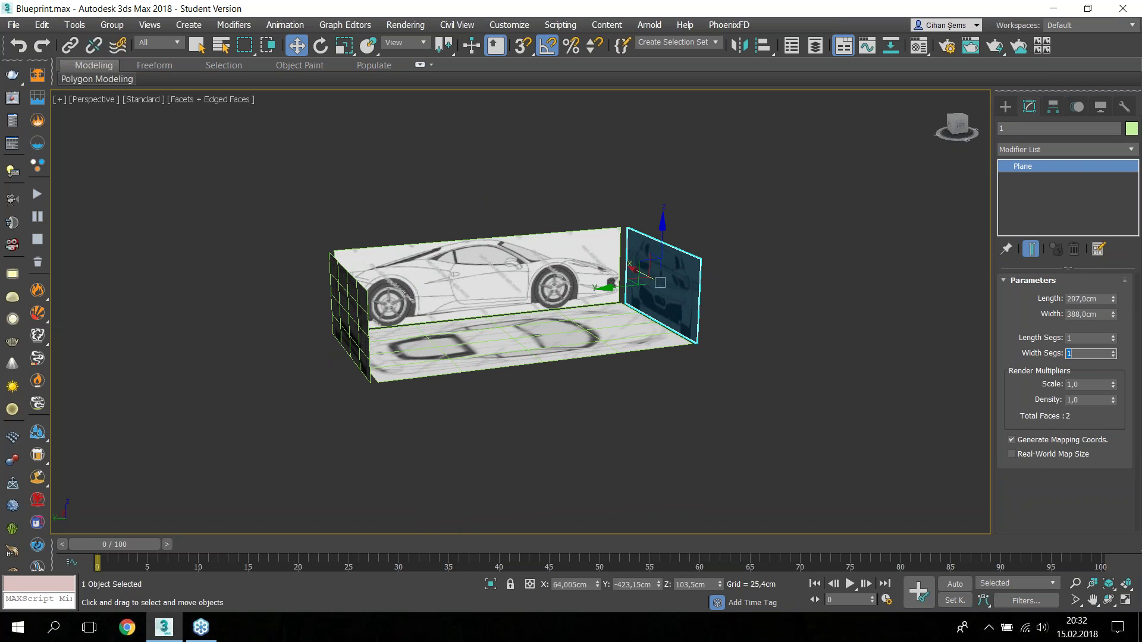
# Step: Set the front and floor blueprint planes to 1 length and 1 width segment
pyautogui.keyDown('alt'); pyautogui.moveTo(916, 268); pyautogui.dragTo(784, 314, button='middle'); pyautogui.keyUp('alt')
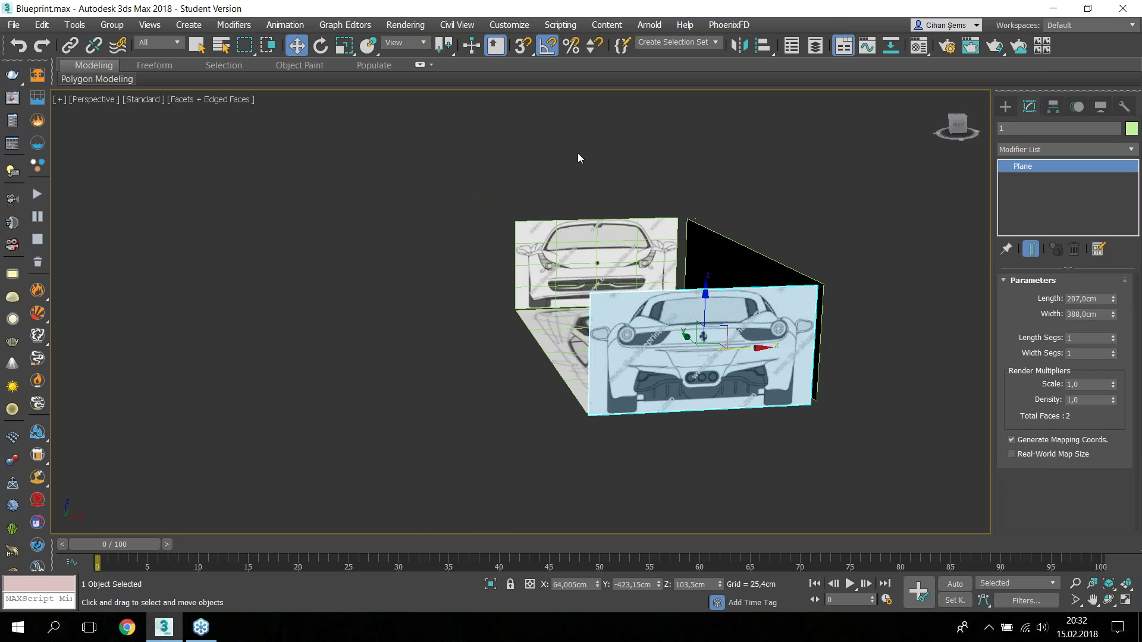
pyautogui.click(595, 262)
pyautogui.doubleClick(1100, 338)
pyautogui.write('1')
pyautogui.press('Tab')
pyautogui.write('1')
pyautogui.press('Return')
pyautogui.keyDown('alt'); pyautogui.moveTo(670, 344); pyautogui.dragTo(717, 436, button='middle'); pyautogui.keyUp('alt')
pyautogui.click(722, 377)
pyautogui.write('11')
pyautogui.press('Return')
pyautogui.write('1')
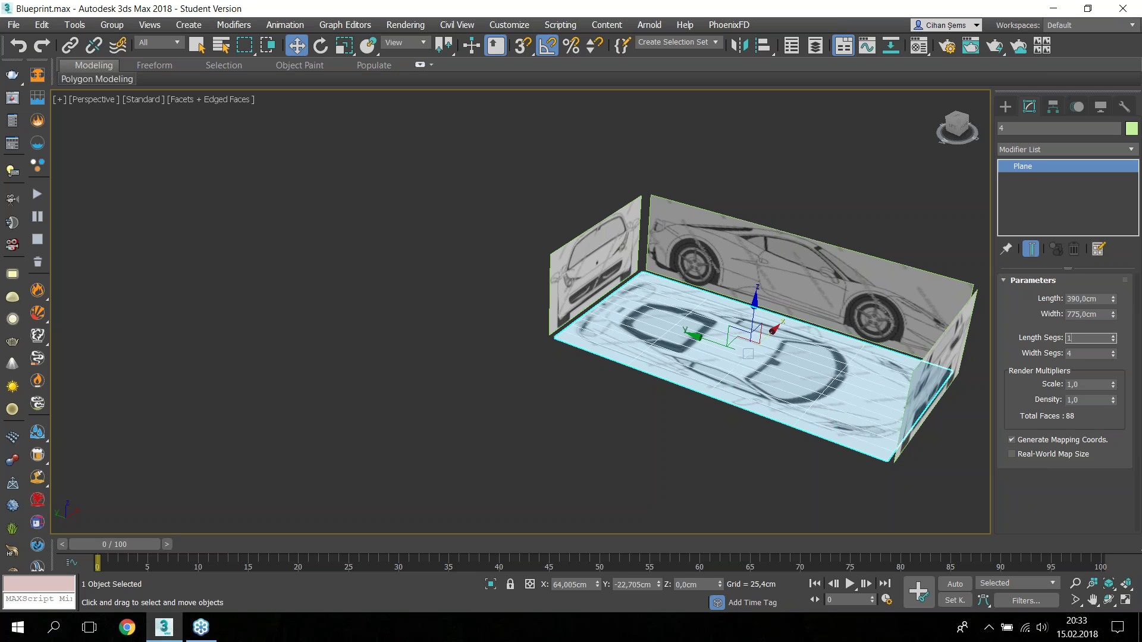
pyautogui.press('Tab')
pyautogui.write('1')
pyautogui.press('Return')
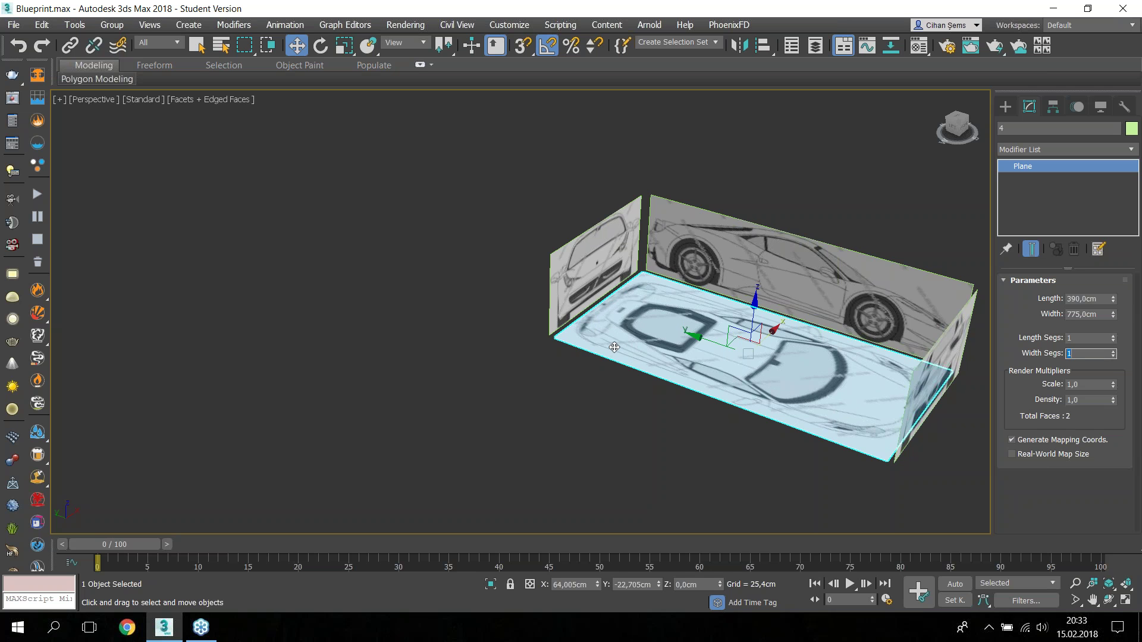
# Step: Hide the rear blueprint plane with Hide Selection
pyautogui.keyDown('alt'); pyautogui.moveTo(615, 349); pyautogui.dragTo(559, 317, button='middle'); pyautogui.keyUp('alt')
pyautogui.scroll(3, 744, 307)
pyautogui.scroll(3, 745, 307)
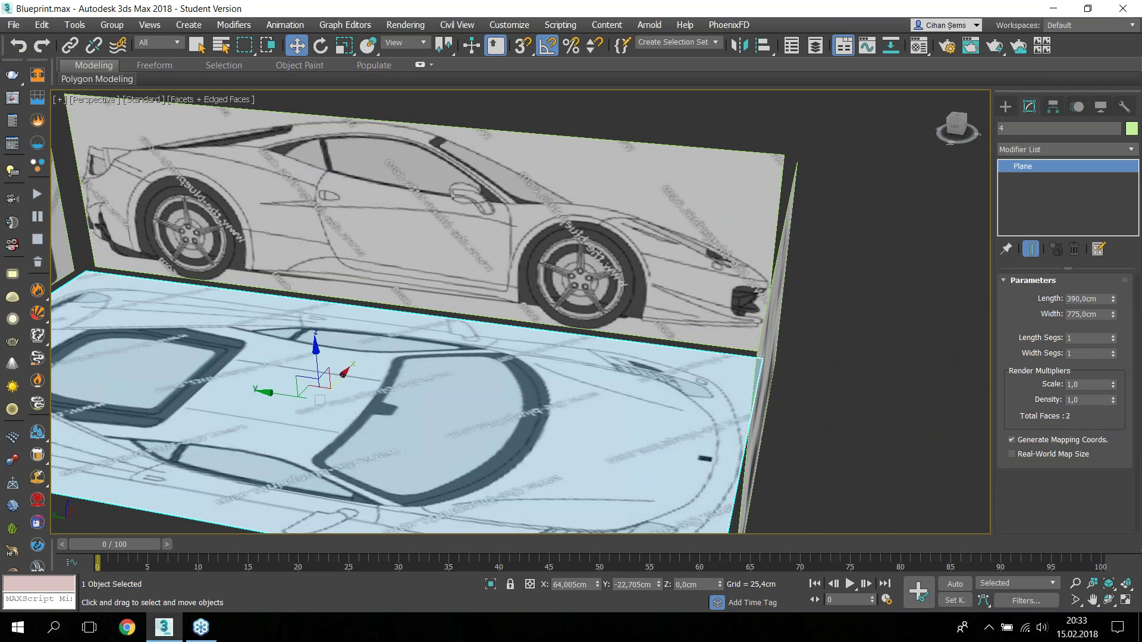
pyautogui.moveTo(745, 308)
pyautogui.mouseDown(button='middle')
pyautogui.moveTo(813, 270)
pyautogui.moveTo(654, 297)
pyautogui.mouseUp(button='middle')
pyautogui.scroll(-3, 813, 270)
pyautogui.click(833, 297)
pyautogui.moveTo(832, 297)
pyautogui.mouseDown(button='middle')
pyautogui.moveTo(427, 336)
pyautogui.moveTo(669, 163)
pyautogui.mouseUp(button='middle')
pyautogui.rightClick(669, 164)
pyautogui.click(704, 144)
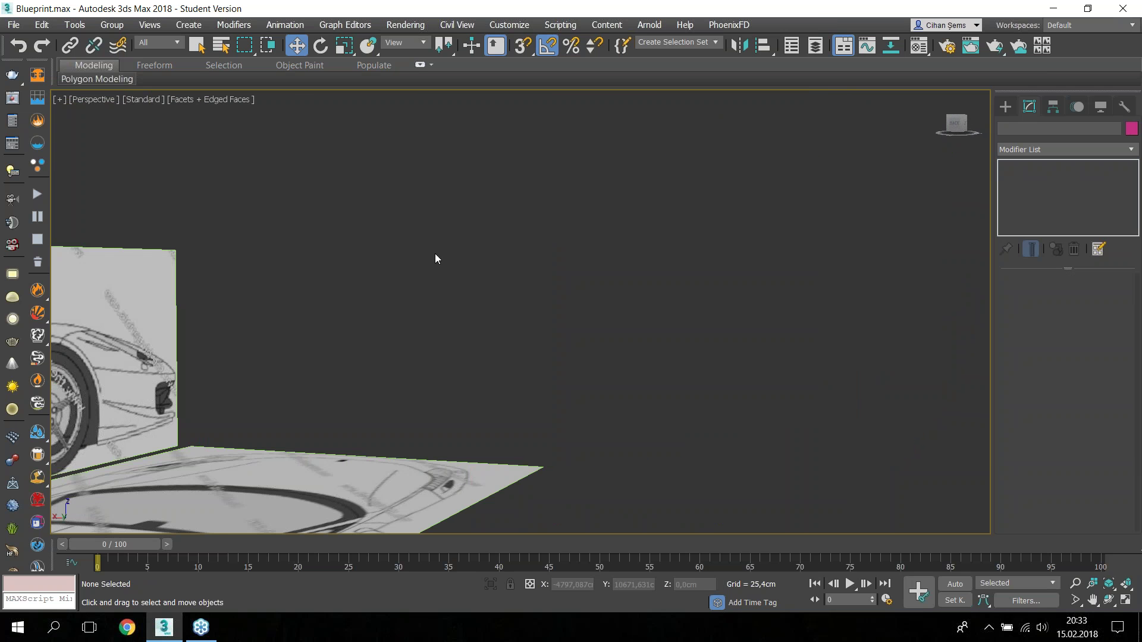
# Step: Undo the rear-plane hide and hide layer 1 in the Layer Explorer instead
pyautogui.hotkey('ctrl', 'z')
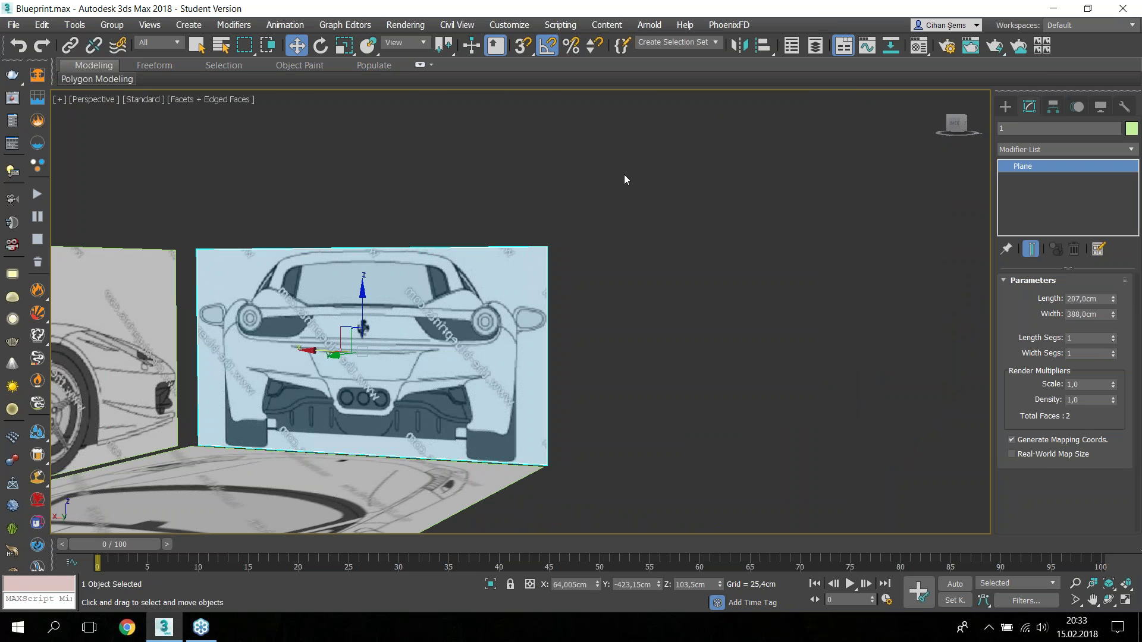
pyautogui.click(815, 48)
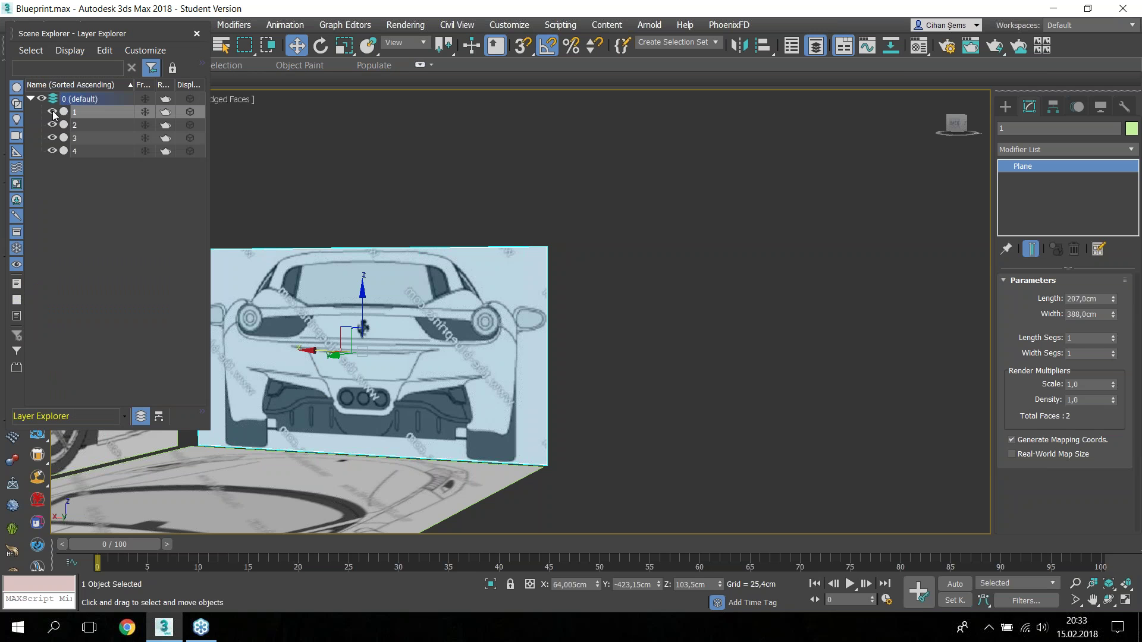
pyautogui.keyDown('alt'); pyautogui.moveTo(522, 247); pyautogui.dragTo(459, 262, button='middle'); pyautogui.keyUp('alt')
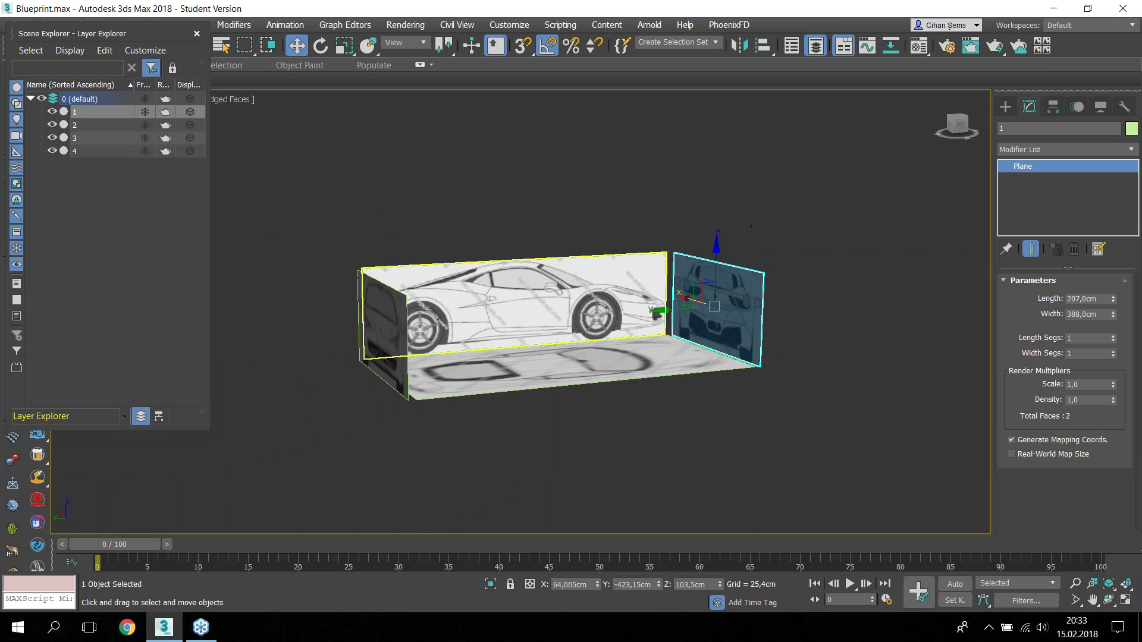
pyautogui.click(50, 111)
pyautogui.press('z')
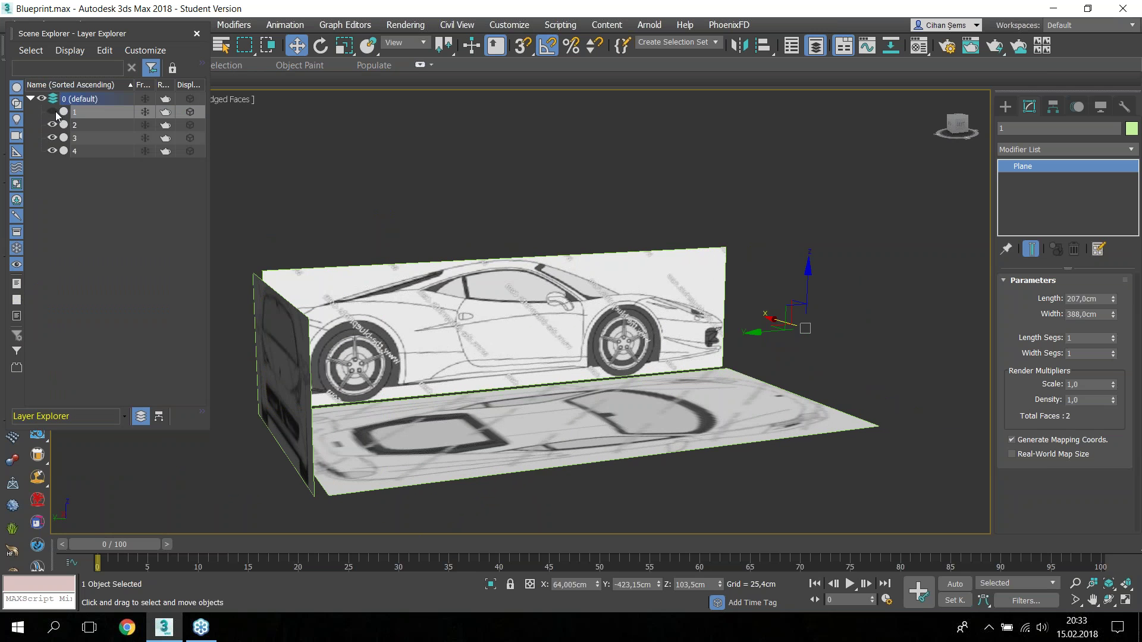
# Step: Toggle layer 1 visible and hidden again, leaving it hidden, and close the Layer Explorer
pyautogui.keyDown('alt'); pyautogui.moveTo(334, 226); pyautogui.dragTo(304, 223, button='middle'); pyautogui.keyUp('alt')
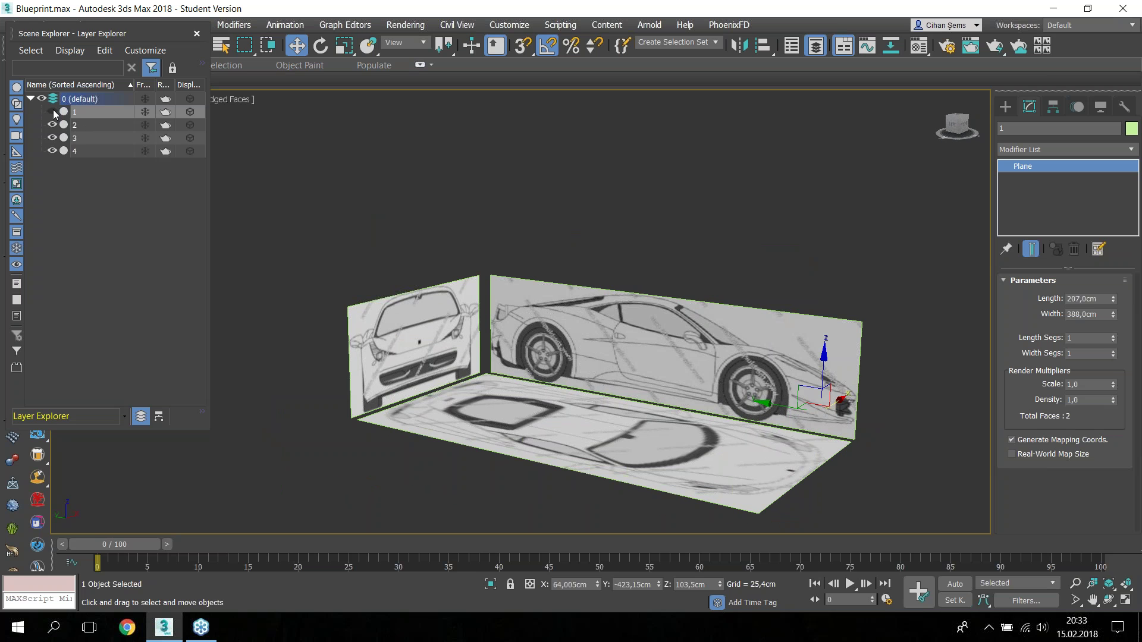
pyautogui.click(53, 111)
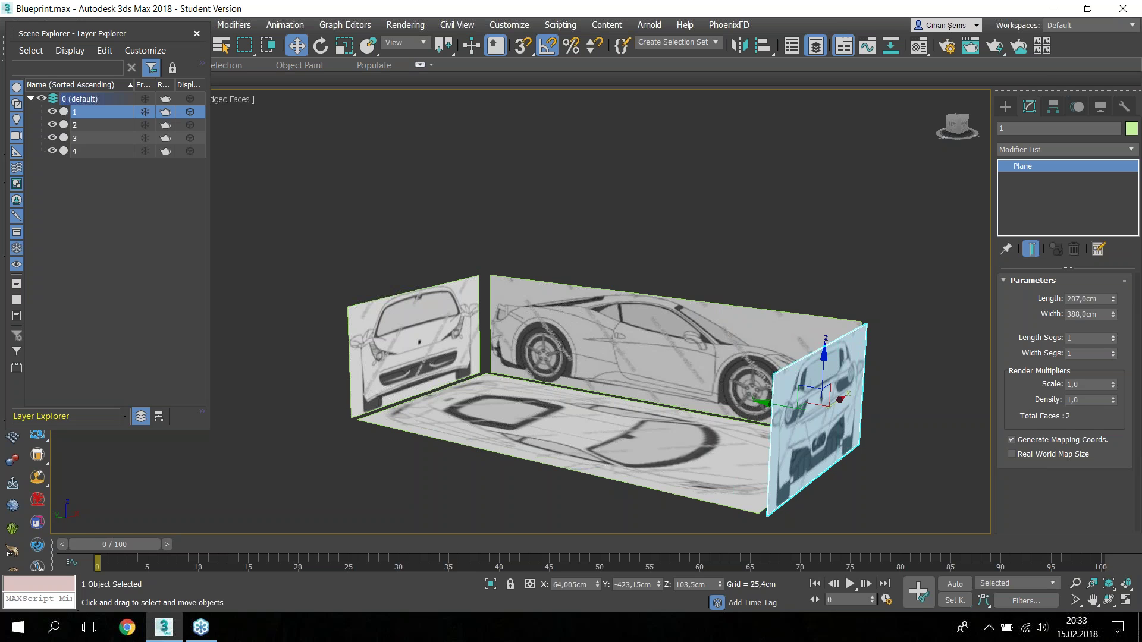
pyautogui.click(51, 111)
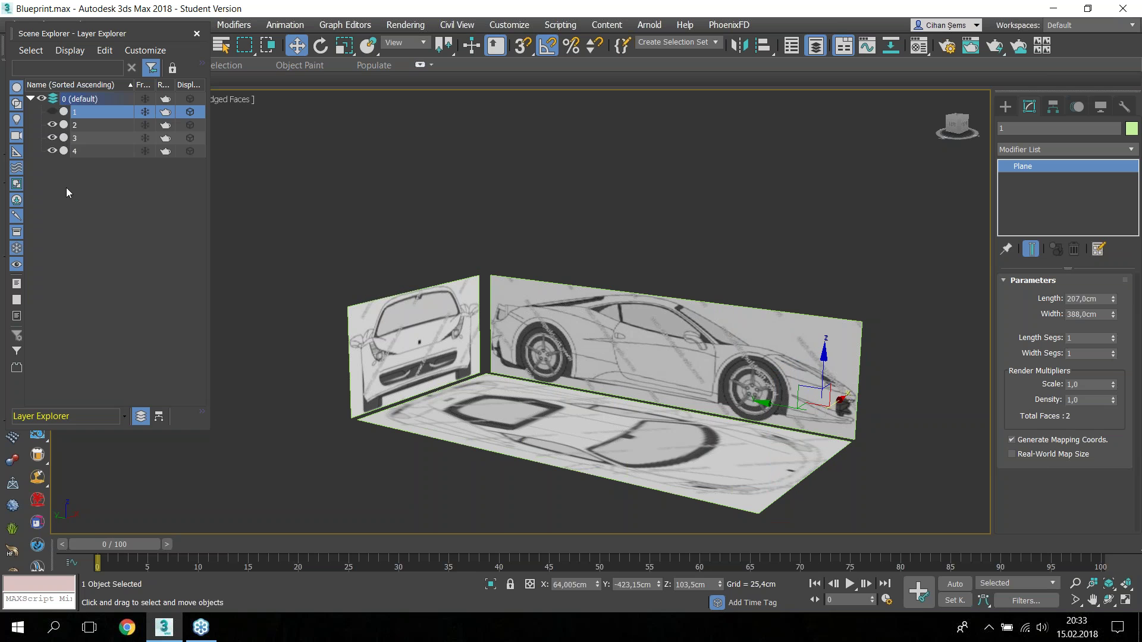
pyautogui.click(196, 34)
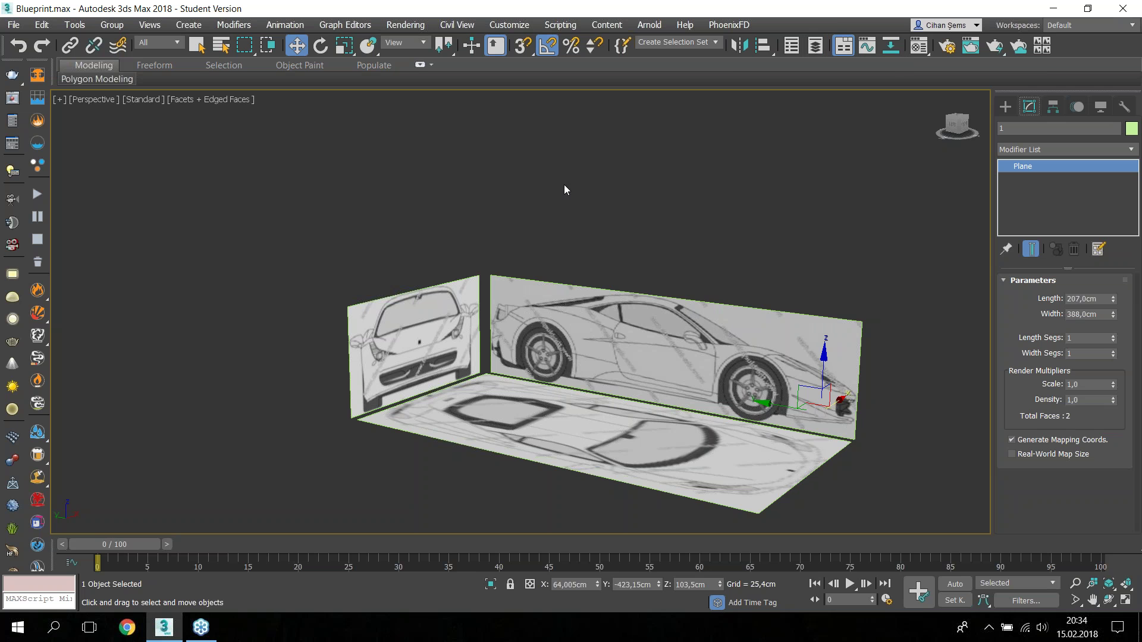
# Step: Freeze the front, side and floor blueprint planes via Object Properties Freeze
pyautogui.keyDown('alt'); pyautogui.moveTo(564, 185); pyautogui.dragTo(430, 476, button='middle'); pyautogui.keyUp('alt')
pyautogui.hotkey('ctrl', 'a')
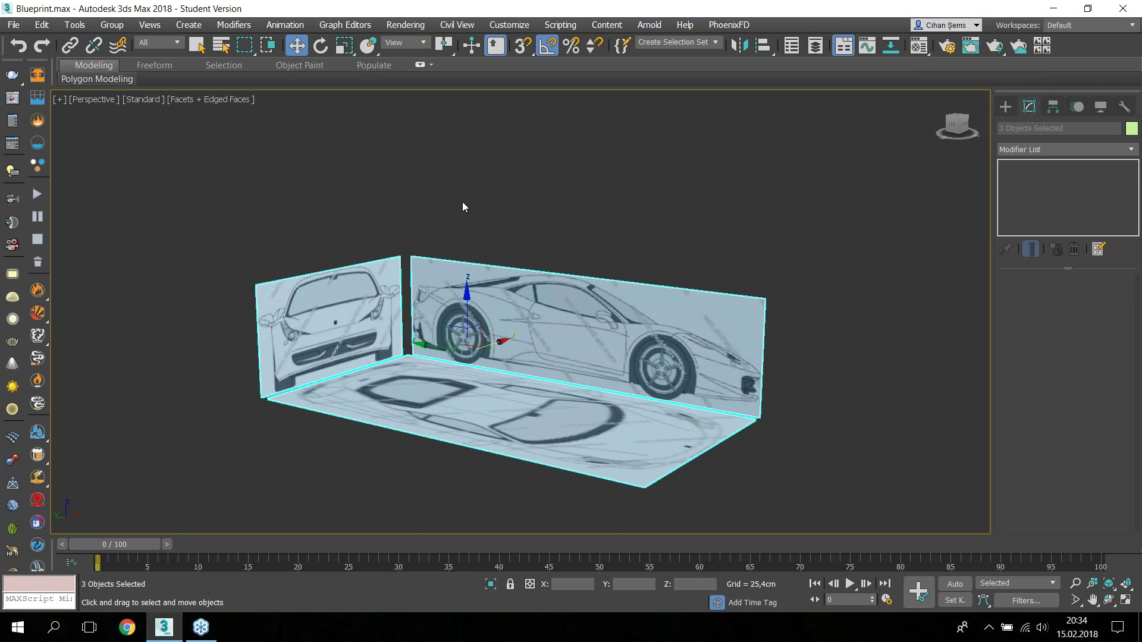
pyautogui.rightClick(459, 197)
pyautogui.click(517, 311)
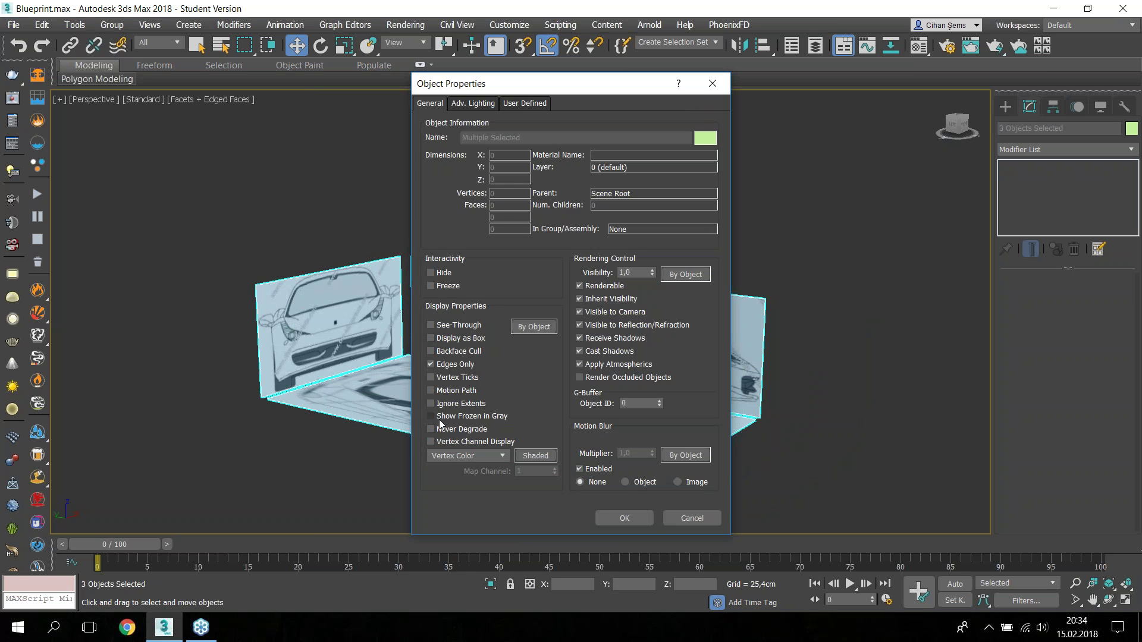
pyautogui.click(431, 286)
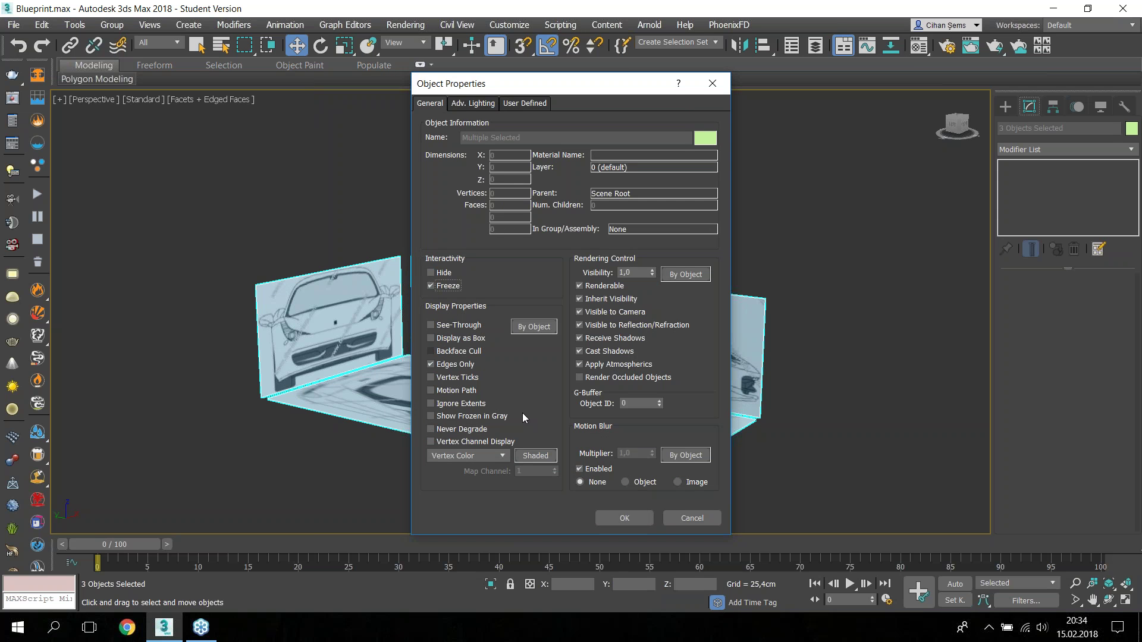
pyautogui.click(625, 518)
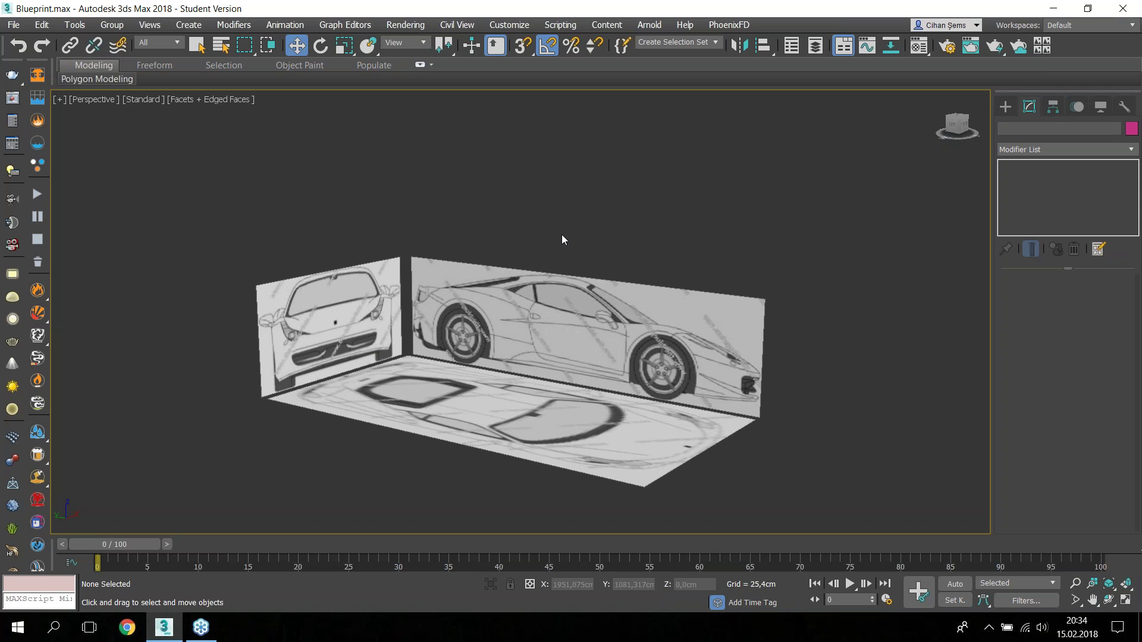
pyautogui.rightClick(590, 200)
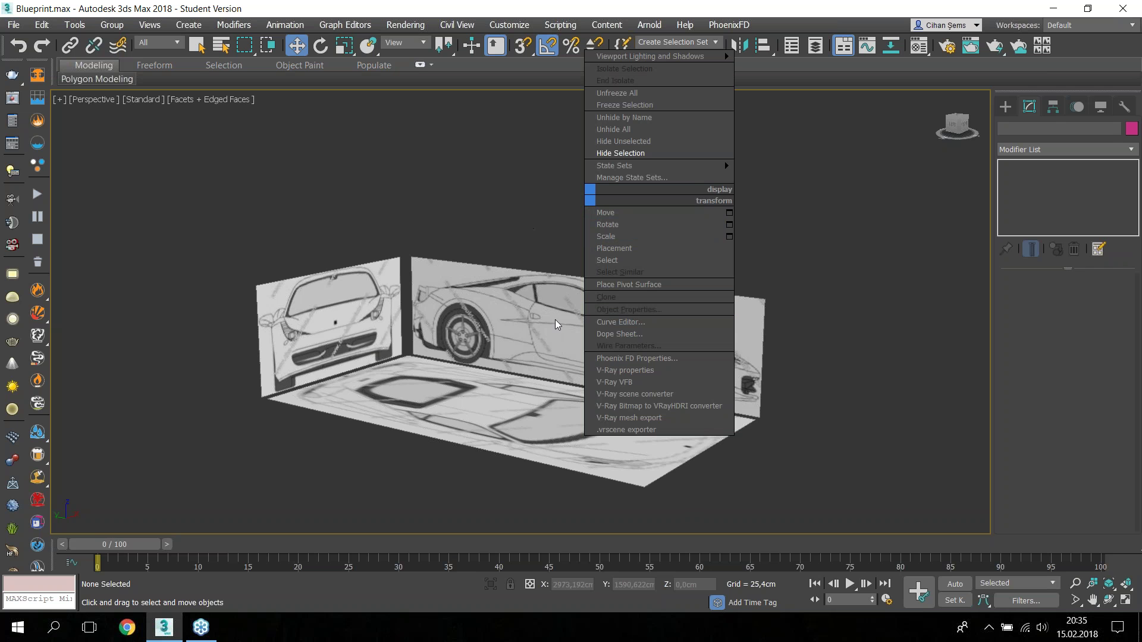
pyautogui.click(619, 129)
pyautogui.rightClick(667, 168)
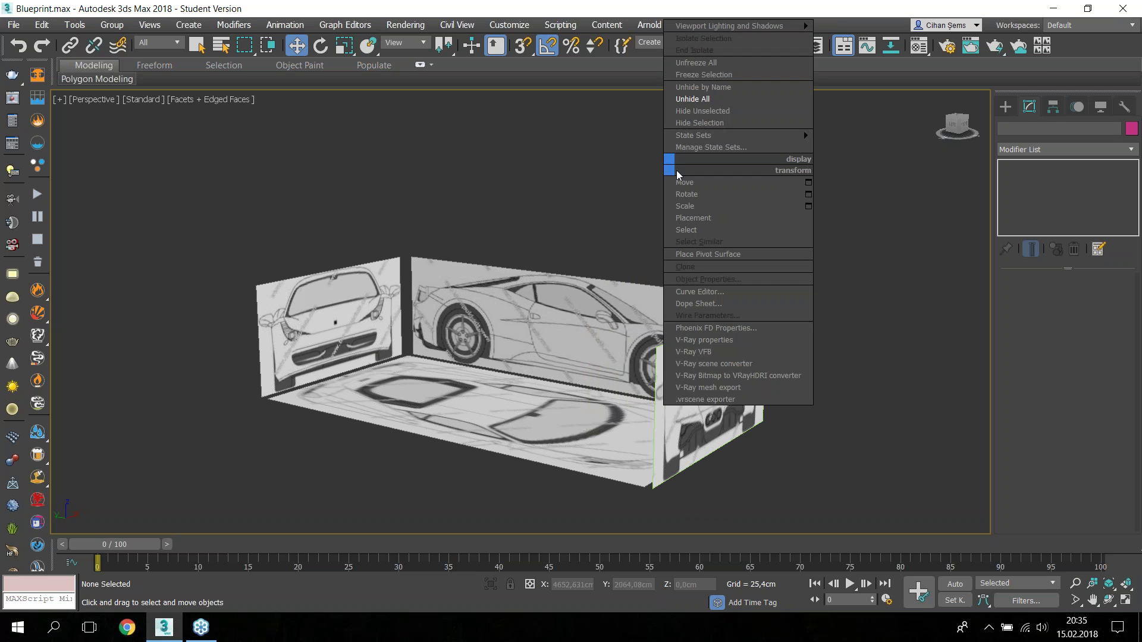
pyautogui.click(702, 62)
pyautogui.moveTo(619, 262)
pyautogui.keyDown('alt'); pyautogui.mouseDown(button='middle')
pyautogui.moveTo(551, 256)
pyautogui.moveTo(652, 219)
pyautogui.mouseUp(button='middle'); pyautogui.keyUp('alt')
pyautogui.click(653, 218)
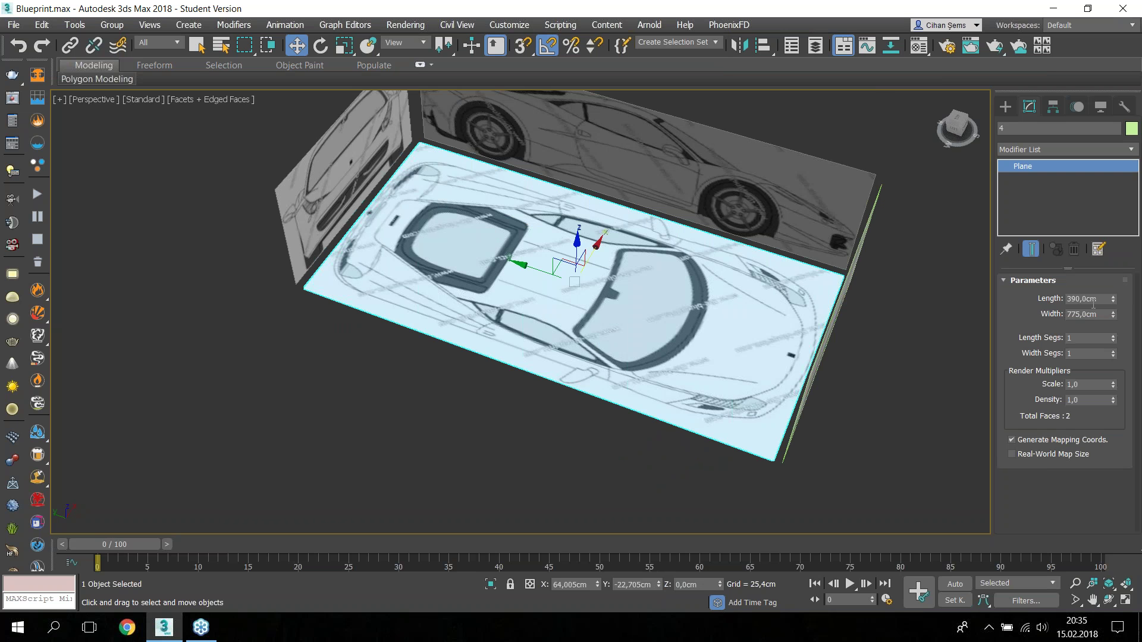
pyautogui.keyDown('alt'); pyautogui.moveTo(432, 372); pyautogui.dragTo(536, 333, button='middle'); pyautogui.keyUp('alt')
pyautogui.click(571, 179)
pyautogui.keyDown('alt'); pyautogui.moveTo(571, 178); pyautogui.dragTo(557, 398, button='middle'); pyautogui.keyUp('alt')
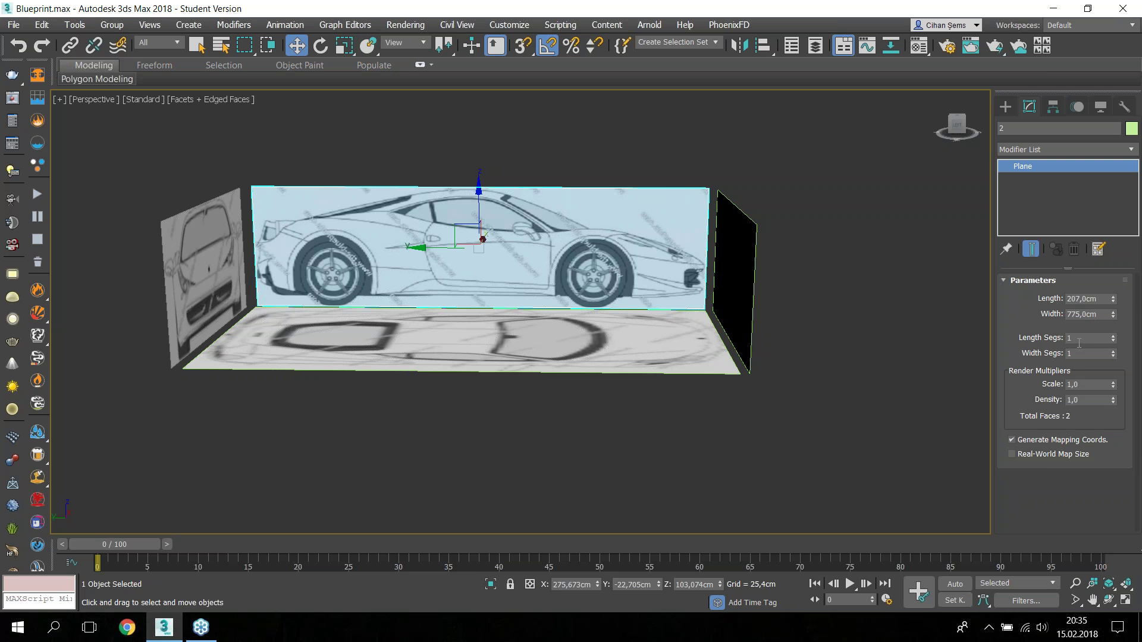
pyautogui.keyDown('alt'); pyautogui.moveTo(637, 343); pyautogui.dragTo(309, 250, button='middle'); pyautogui.keyUp('alt')
pyautogui.click(309, 250)
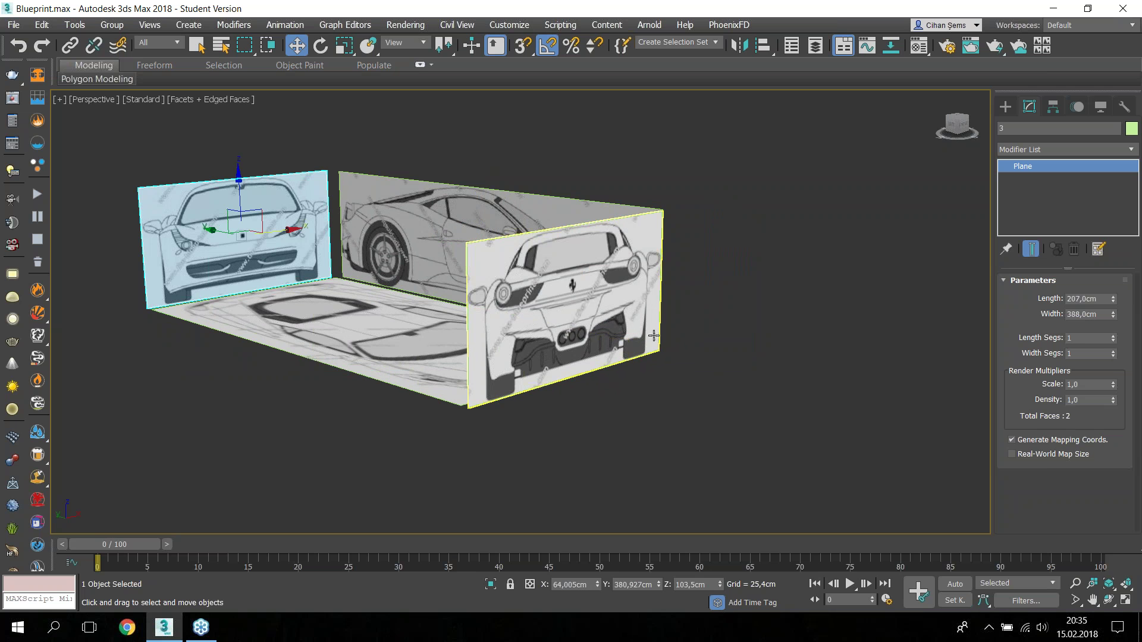
pyautogui.click(544, 300)
pyautogui.click(292, 221)
pyautogui.click(551, 329)
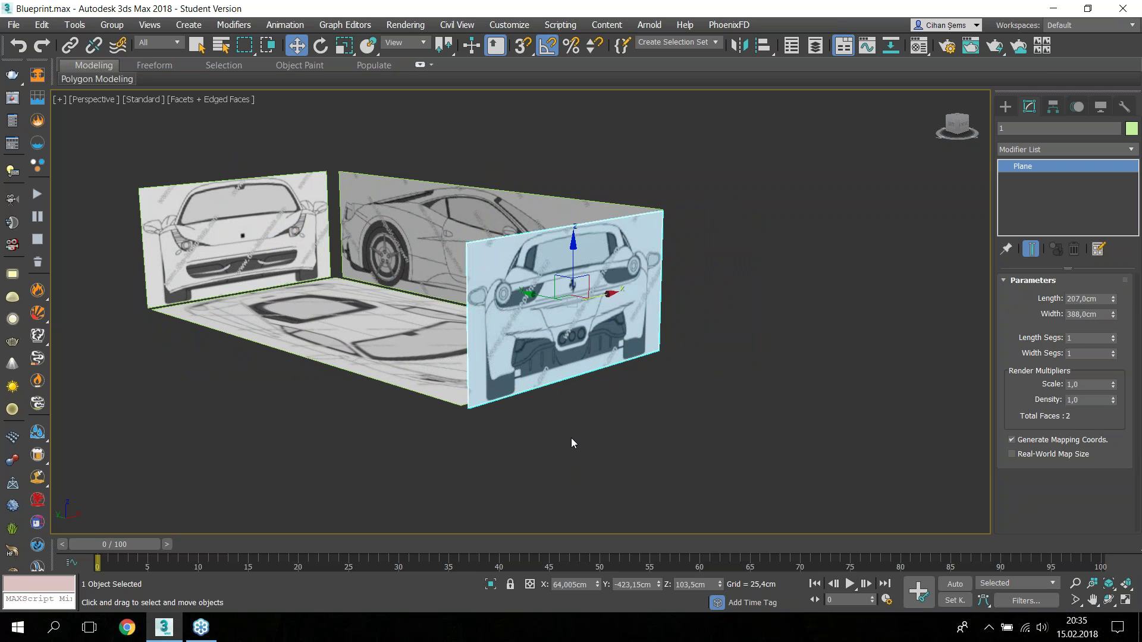
pyautogui.rightClick(705, 296)
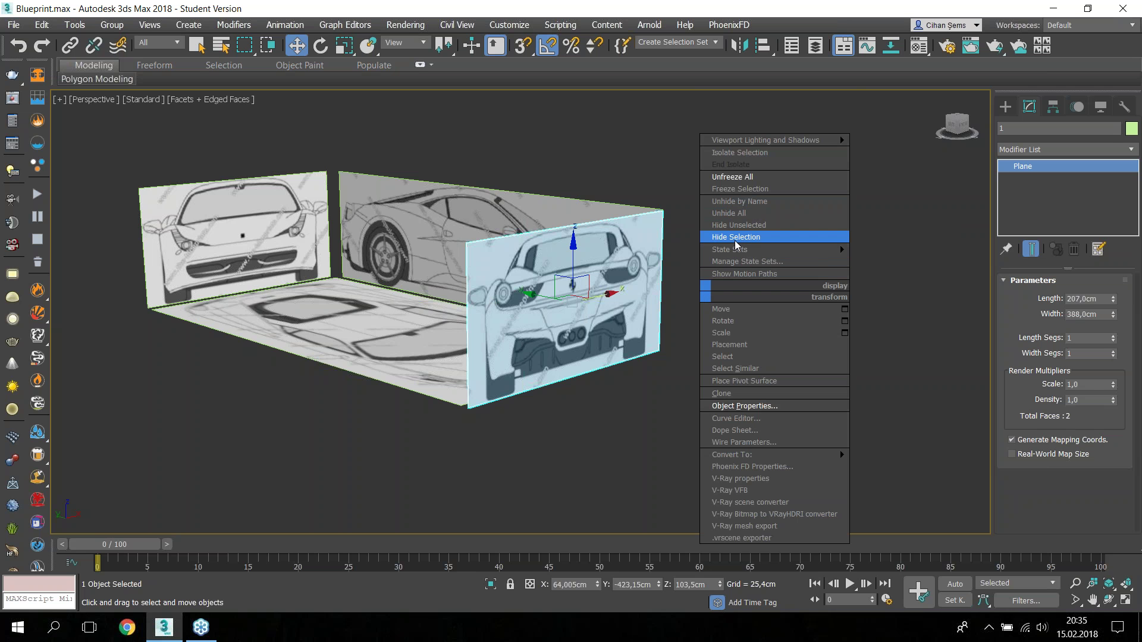
pyautogui.click(736, 237)
pyautogui.scroll(5, 458, 401)
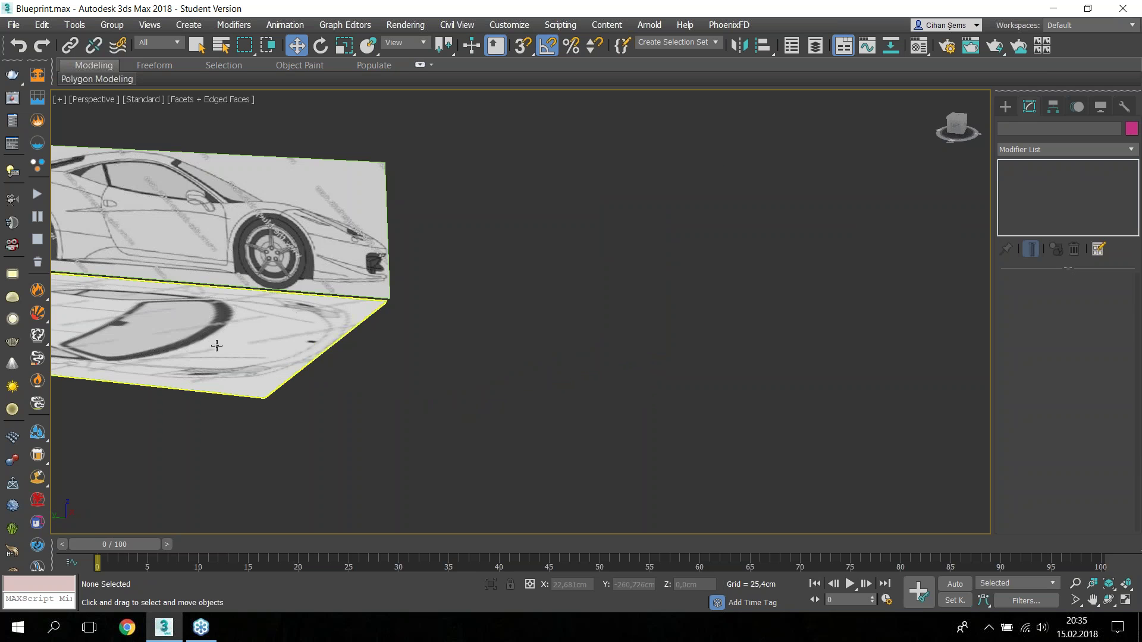
pyautogui.press('z')
pyautogui.moveTo(765, 458); pyautogui.dragTo(119, 257)
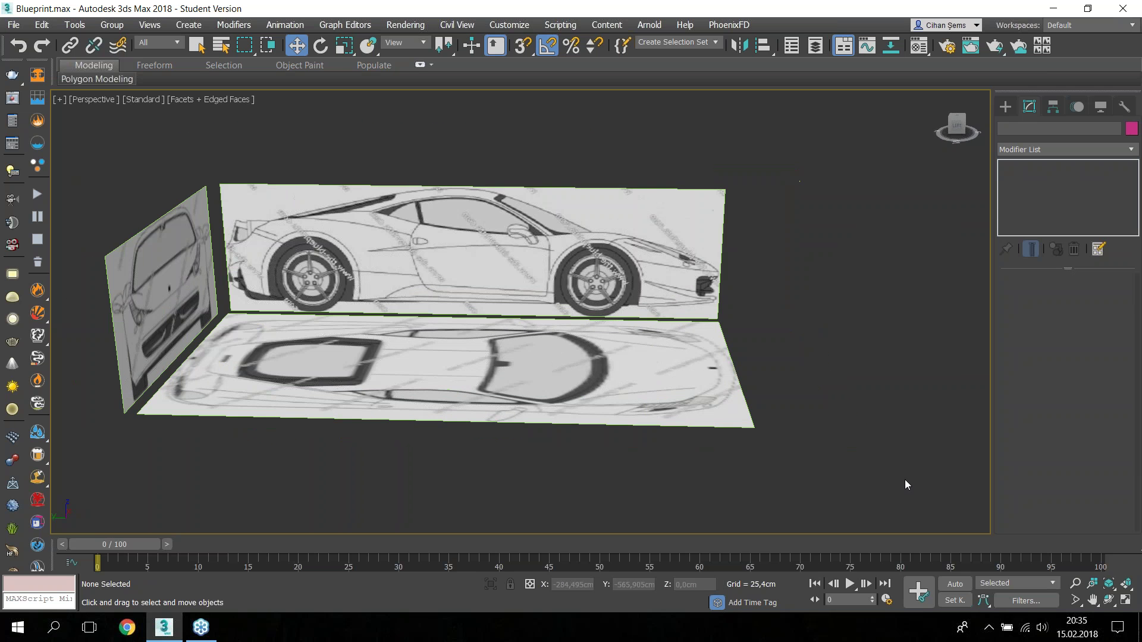
pyautogui.rightClick(301, 163)
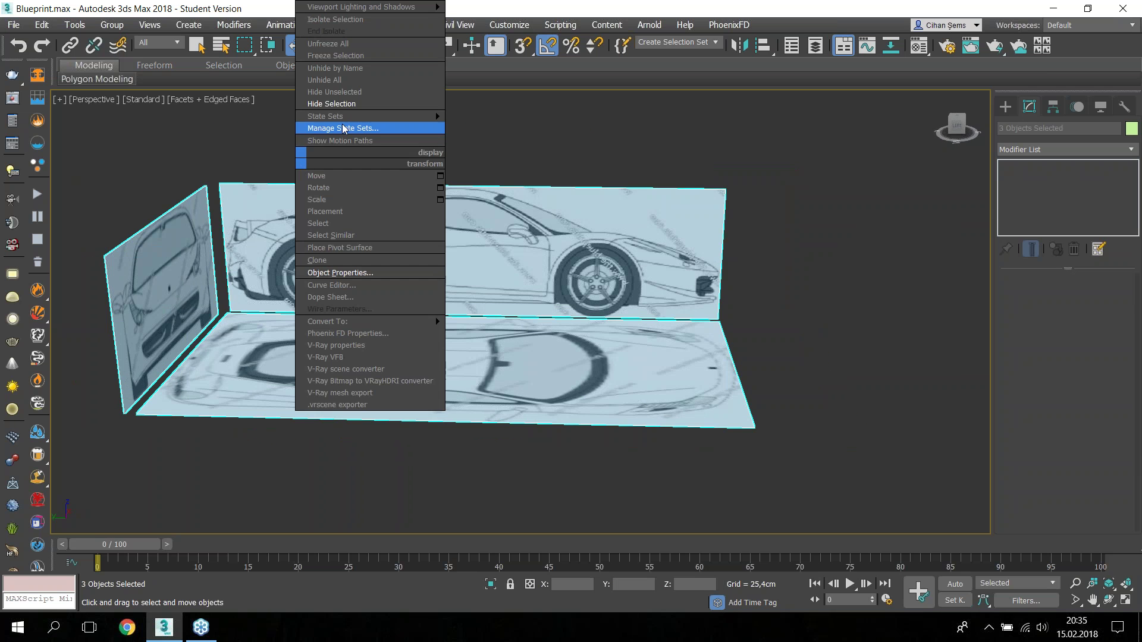
pyautogui.click(330, 55)
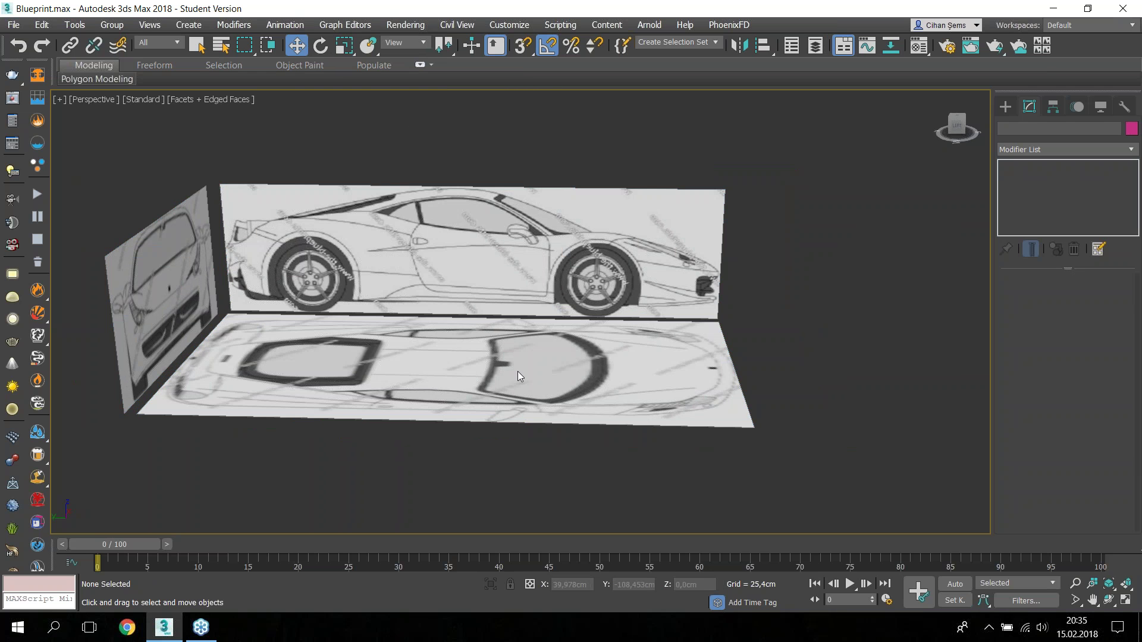
pyautogui.scroll(-2, 515, 366)
pyautogui.scroll(3, 513, 362)
pyautogui.moveTo(452, 345)
pyautogui.mouseDown(button='middle')
pyautogui.moveTo(411, 332)
pyautogui.moveTo(420, 324)
pyautogui.mouseUp(button='middle')
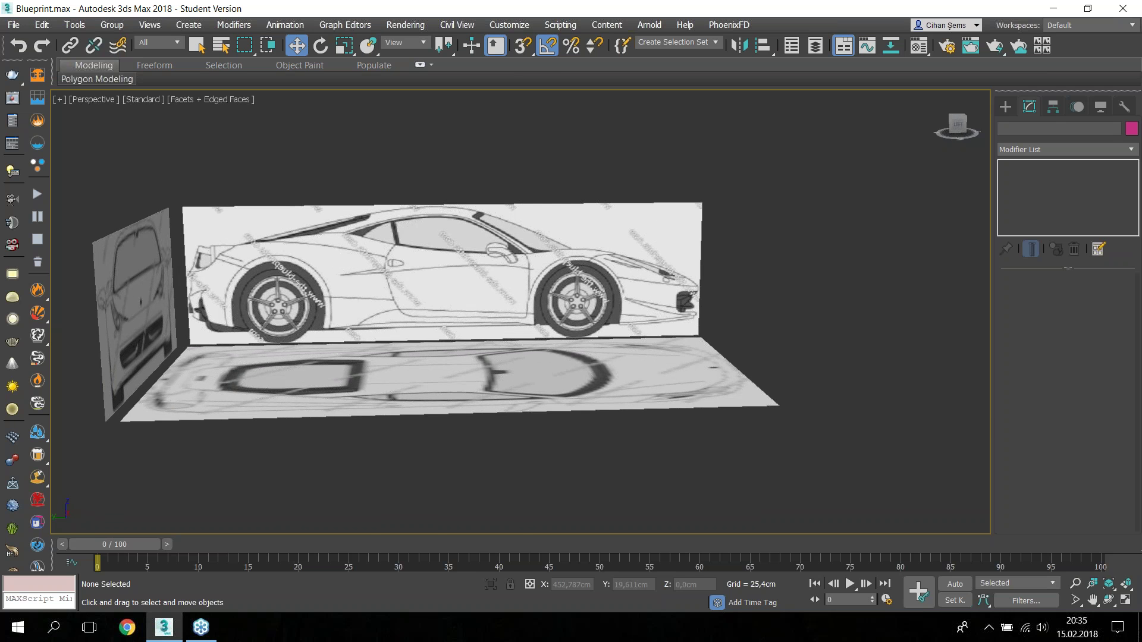
# Step: Frame the car's side blueprint in the Left view and show the Standard Primitives list
pyautogui.press('f')
pyautogui.press('l')
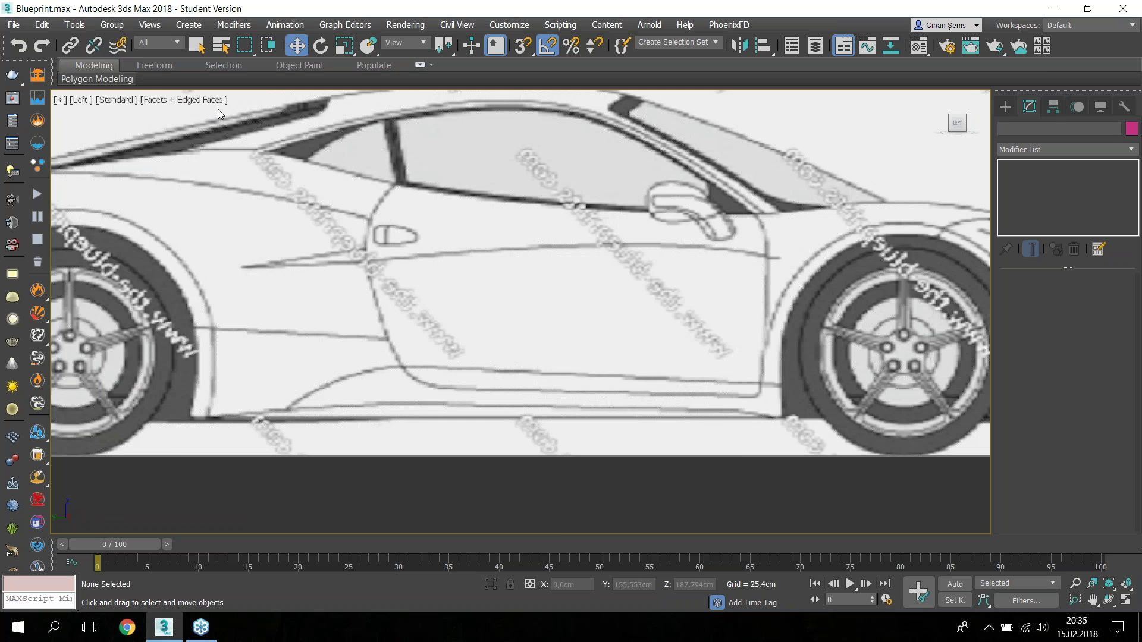
pyautogui.press('z')
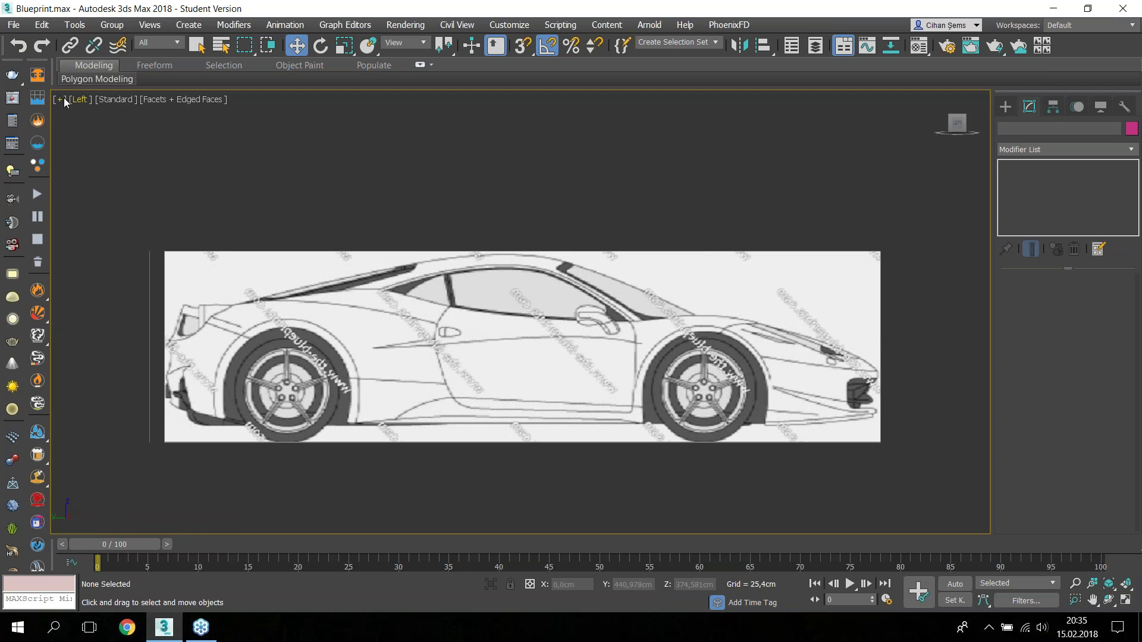
pyautogui.moveTo(638, 337); pyautogui.dragTo(619, 314, button='middle')
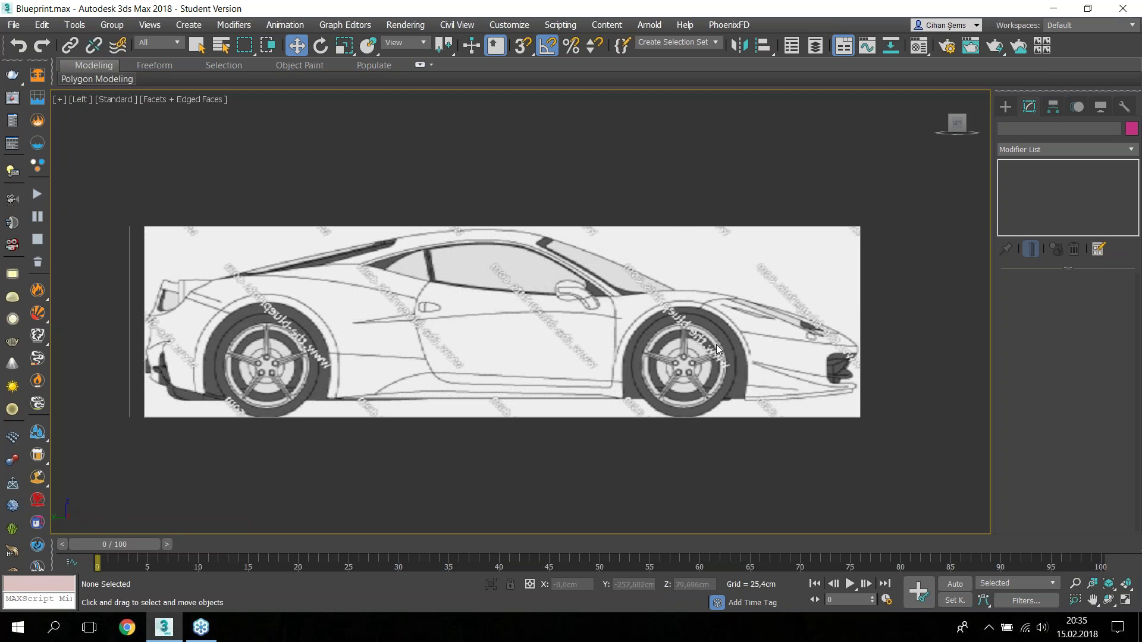
pyautogui.scroll(2, 716, 345)
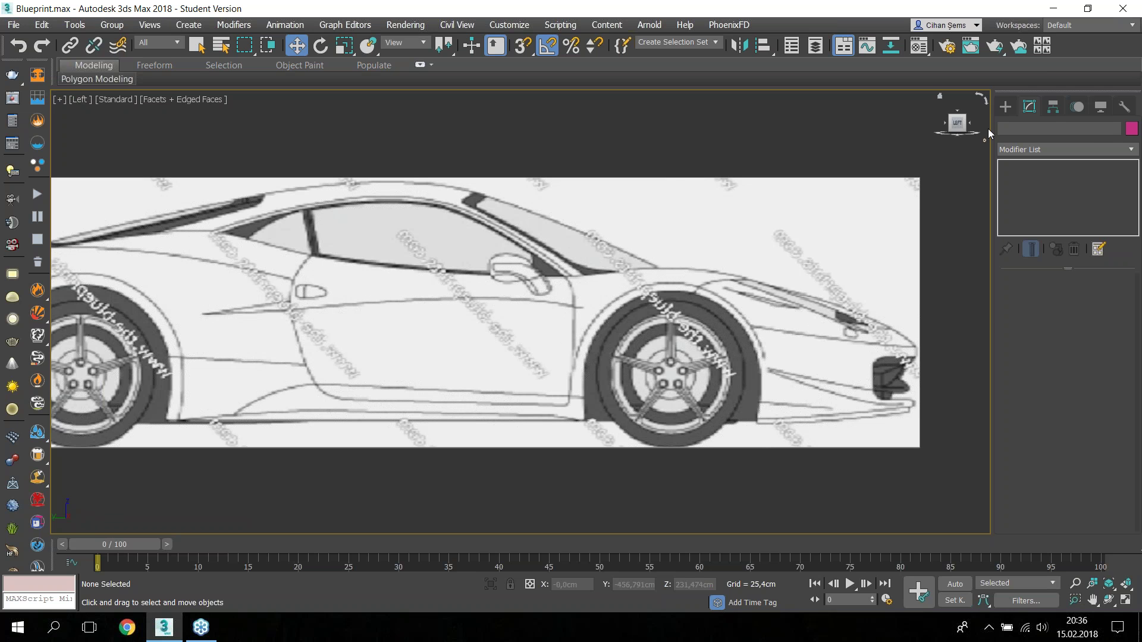
pyautogui.click(1005, 106)
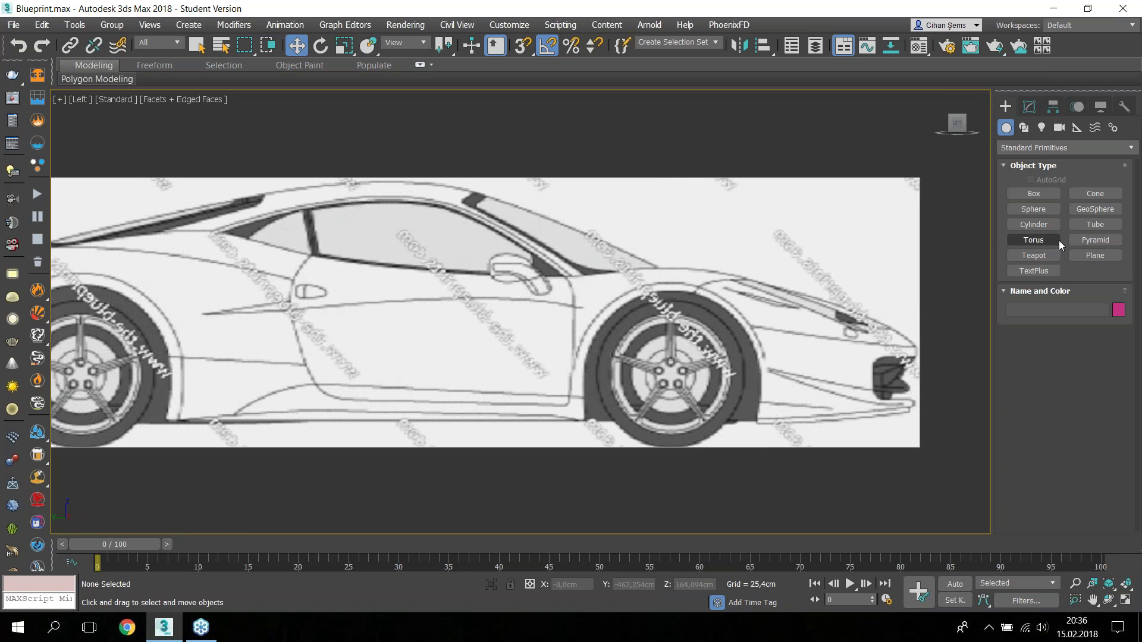
# Step: Create an 18-sided Tube ringing the front wheel, radii 69.804cm and 63.778cm
pyautogui.click(1086, 224)
pyautogui.scroll(1, 755, 348)
pyautogui.scroll(1, 755, 348)
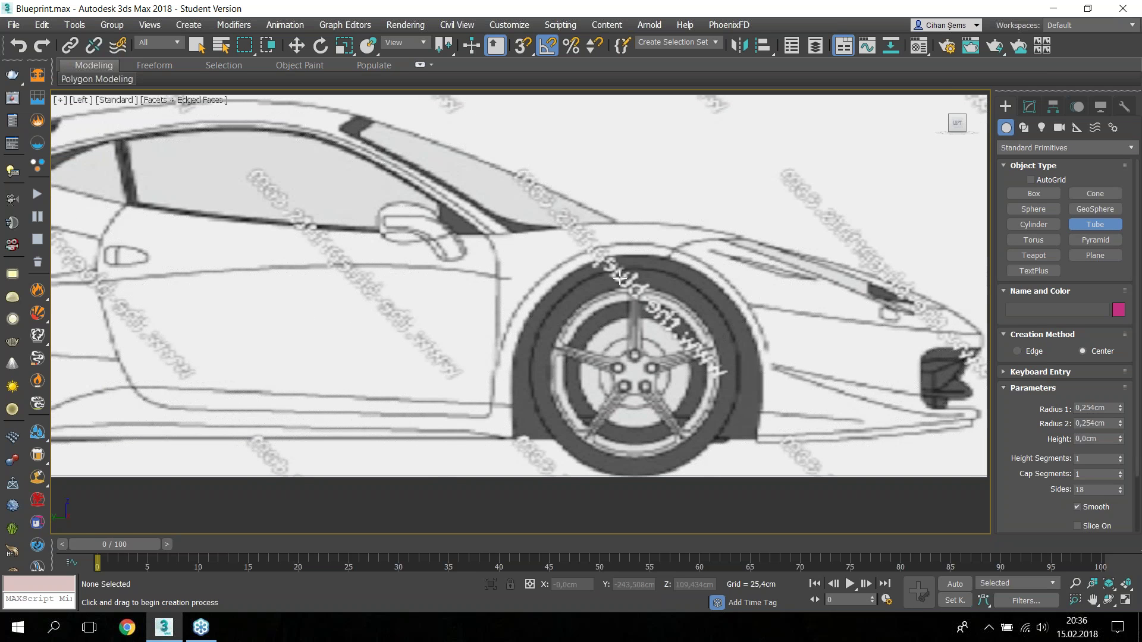
pyautogui.scroll(2, 670, 369)
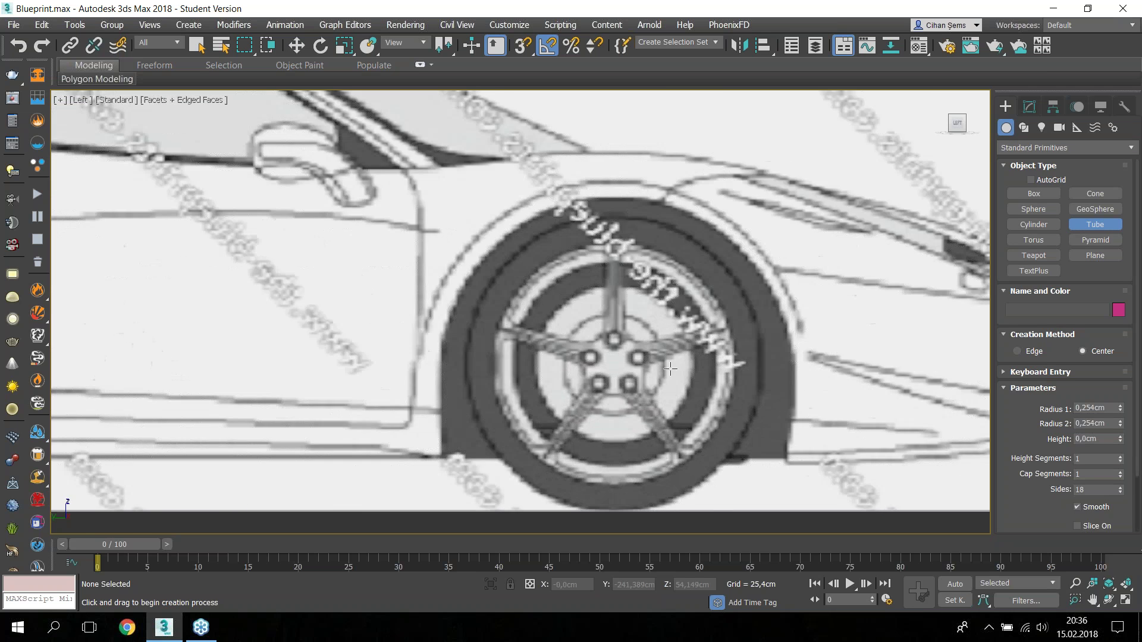
pyautogui.moveTo(670, 368); pyautogui.dragTo(584, 352, button='middle')
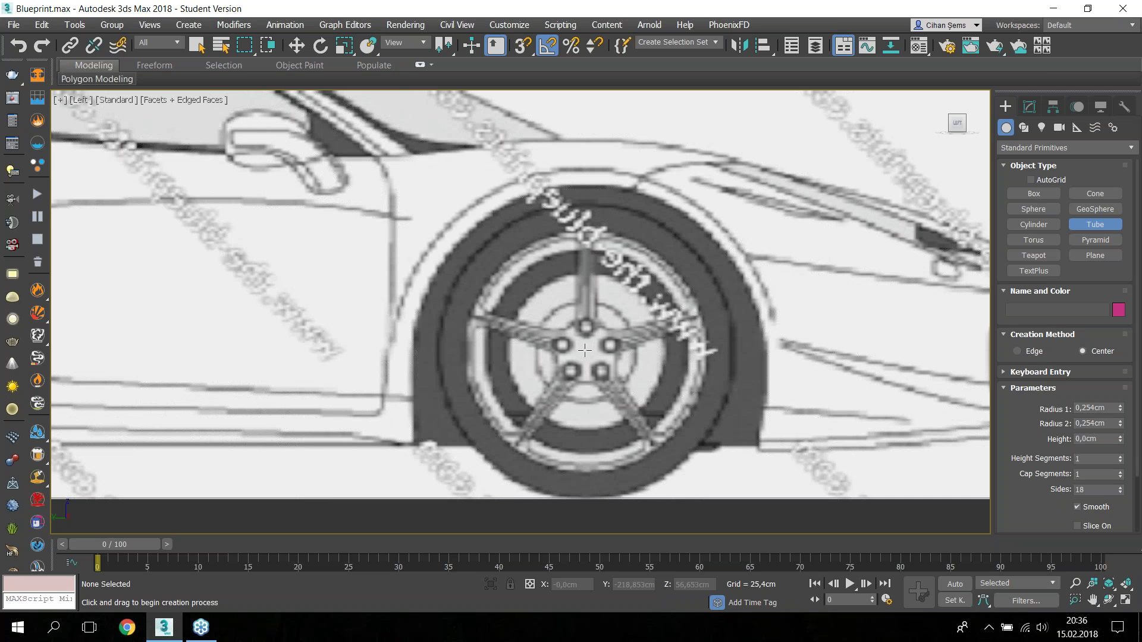
pyautogui.moveTo(585, 352); pyautogui.dragTo(520, 178)
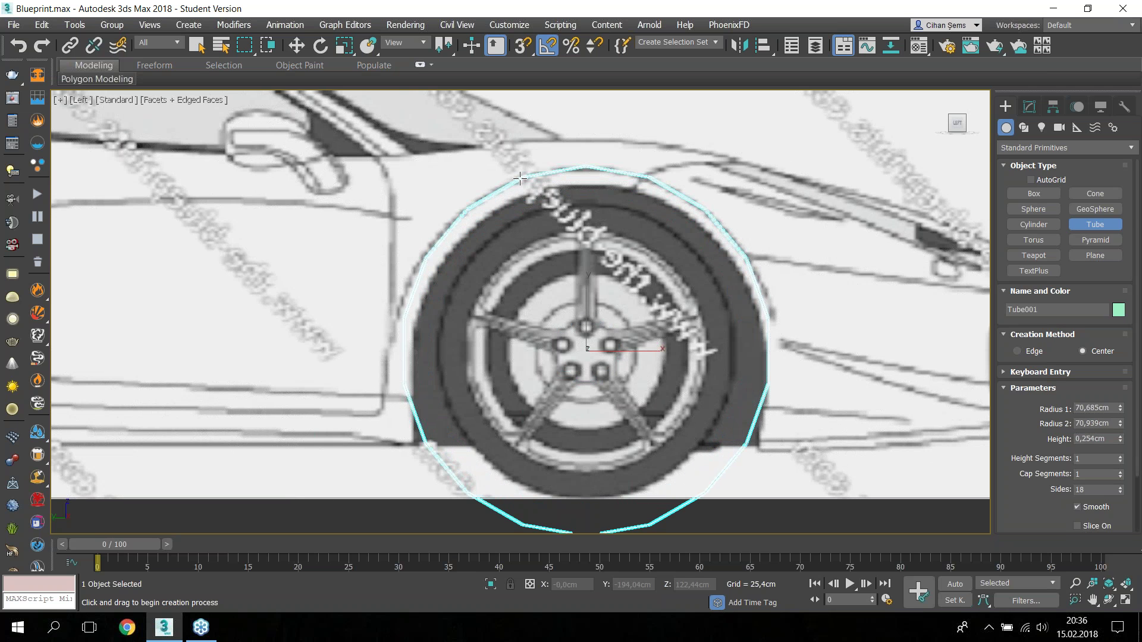
pyautogui.moveTo(519, 178); pyautogui.dragTo(522, 179)
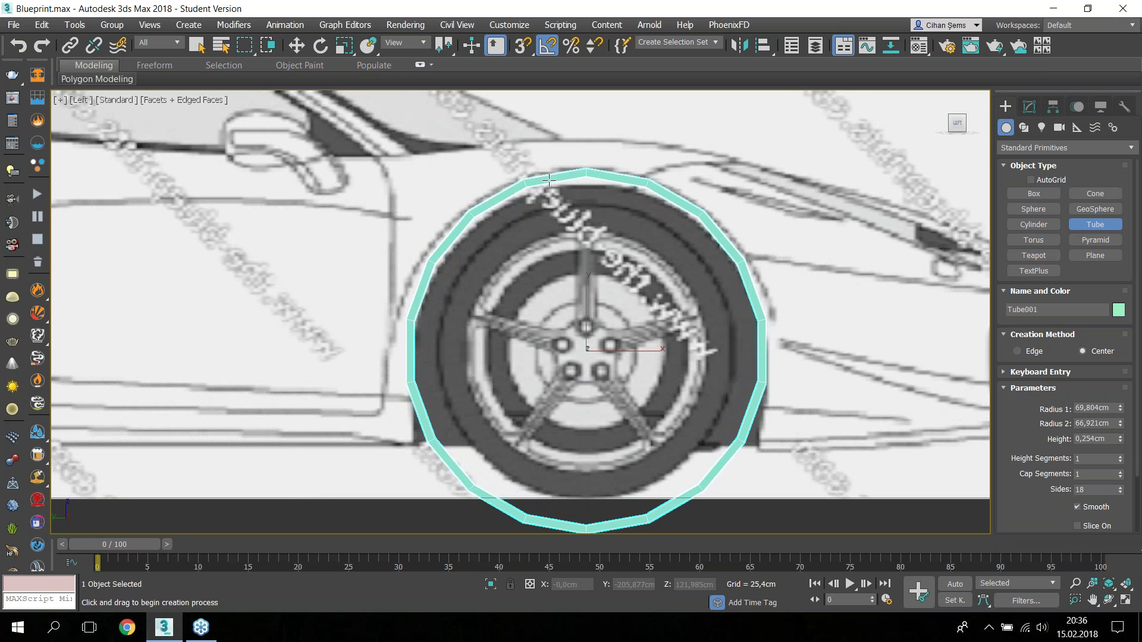
pyautogui.click(548, 191)
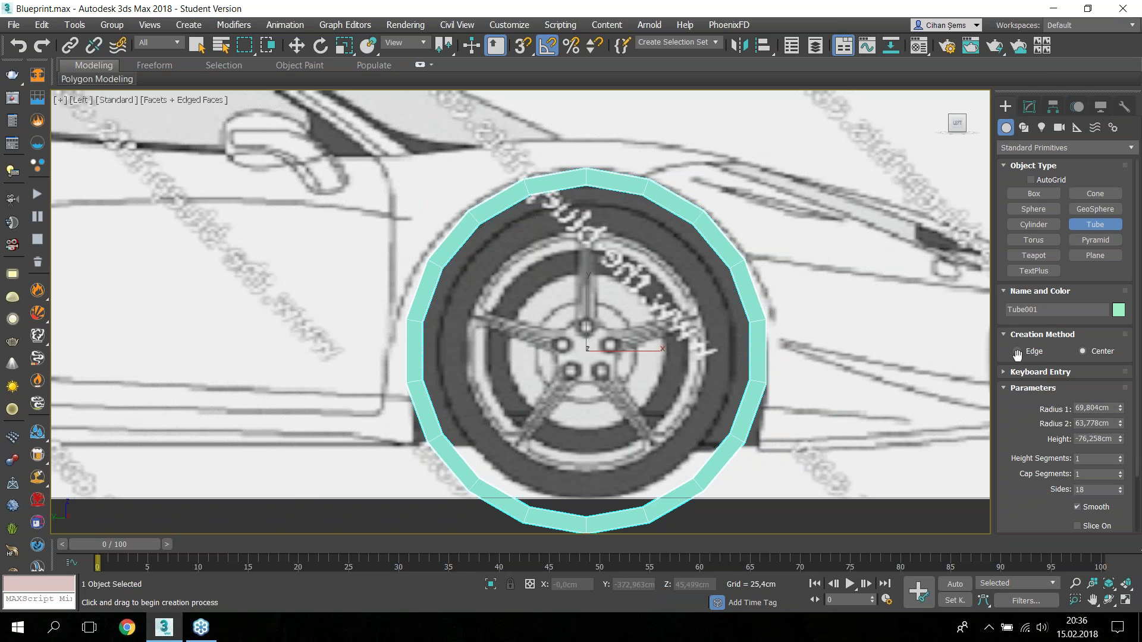
pyautogui.click(1029, 107)
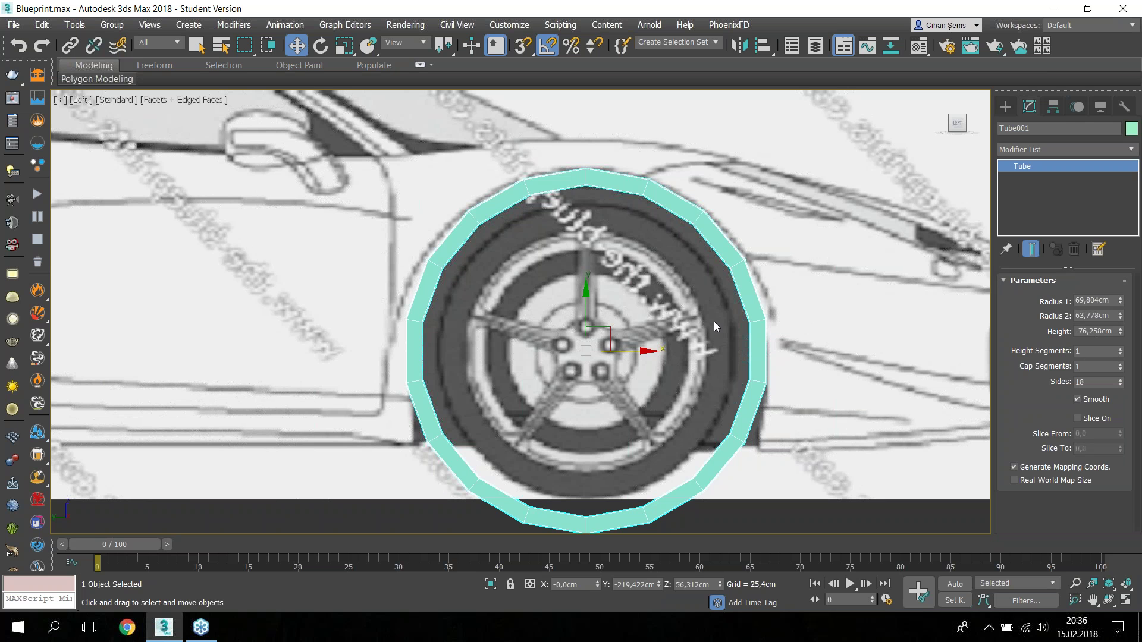
# Step: In Perspective view, convert Tube001 to an Editable Poly and enter Polygon sub-object mode
pyautogui.press('p')
pyautogui.moveTo(712, 303)
pyautogui.keyDown('alt'); pyautogui.mouseDown(button='middle')
pyautogui.moveTo(799, 318)
pyautogui.moveTo(770, 334)
pyautogui.mouseUp(button='middle'); pyautogui.keyUp('alt')
pyautogui.rightClick(760, 261)
pyautogui.moveTo(803, 417)
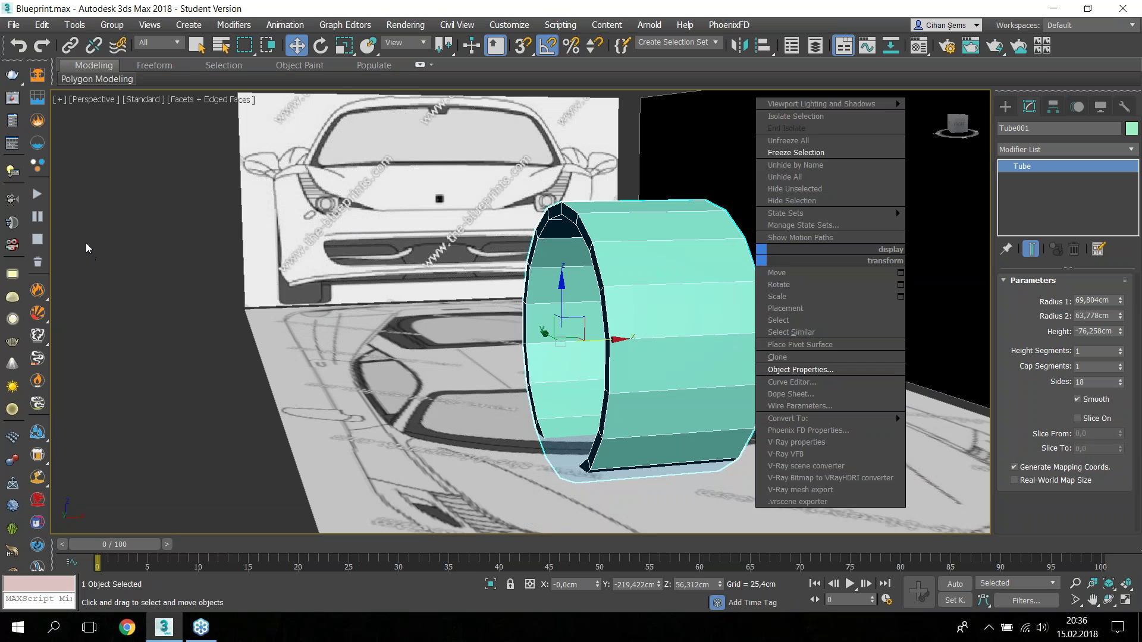
pyautogui.rightClick(148, 184)
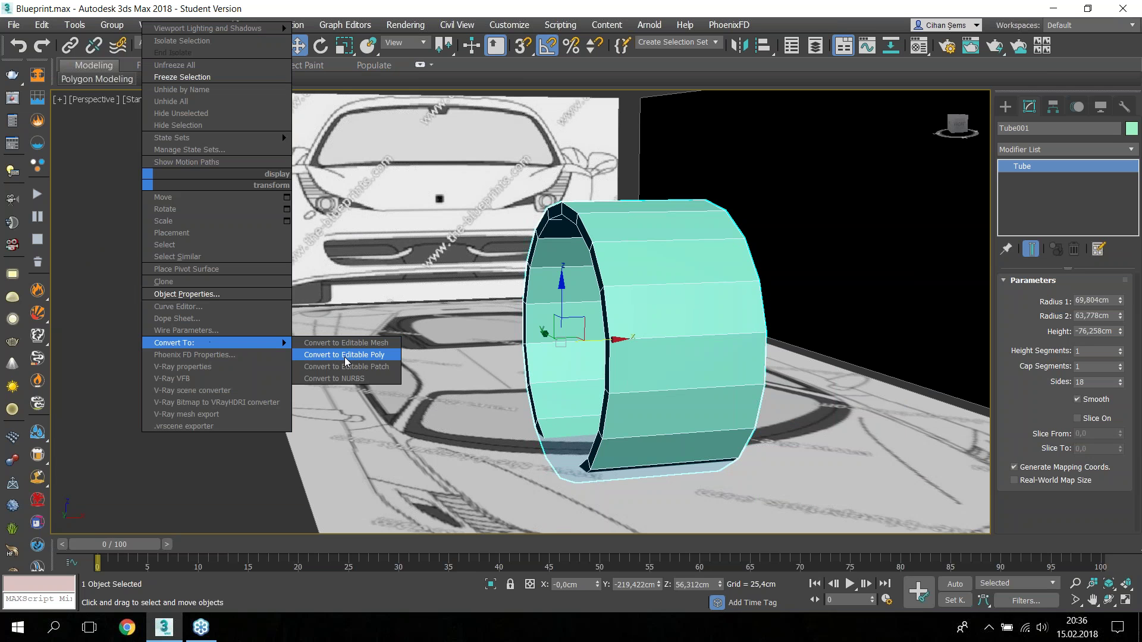
pyautogui.rightClick(1049, 192)
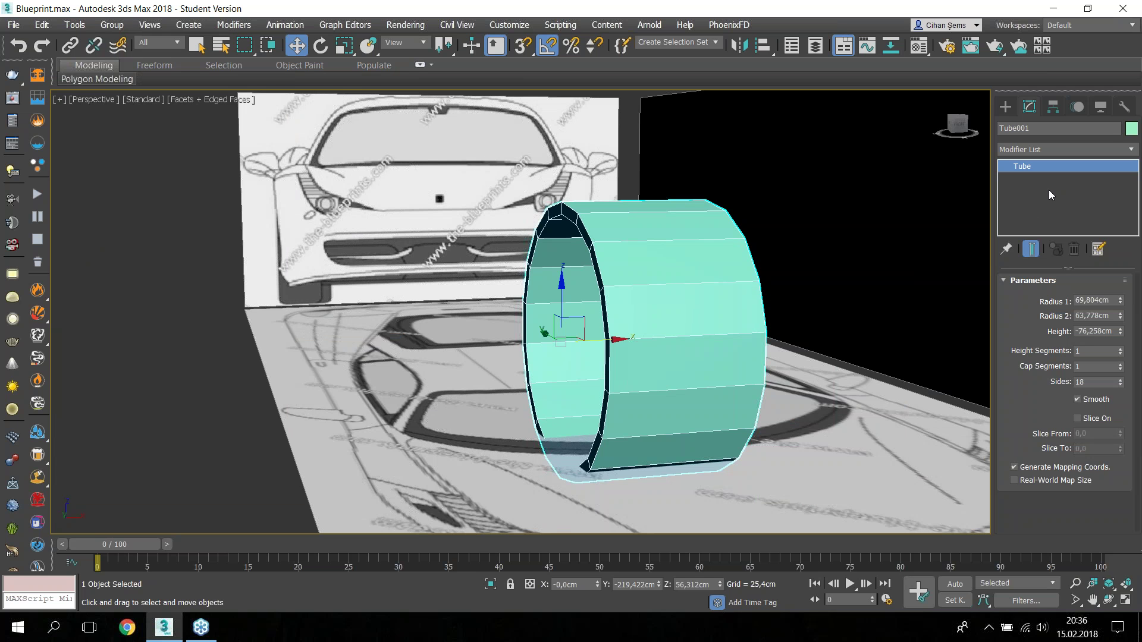
pyautogui.click(1061, 290)
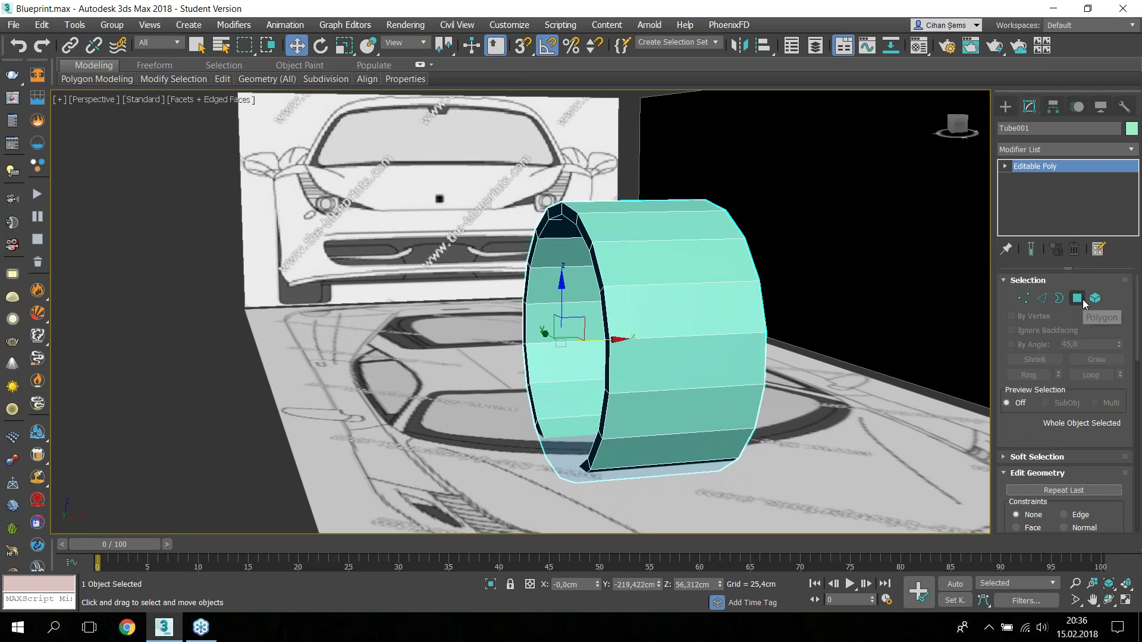
pyautogui.click(1077, 298)
pyautogui.moveTo(840, 451); pyautogui.dragTo(779, 434, button='middle')
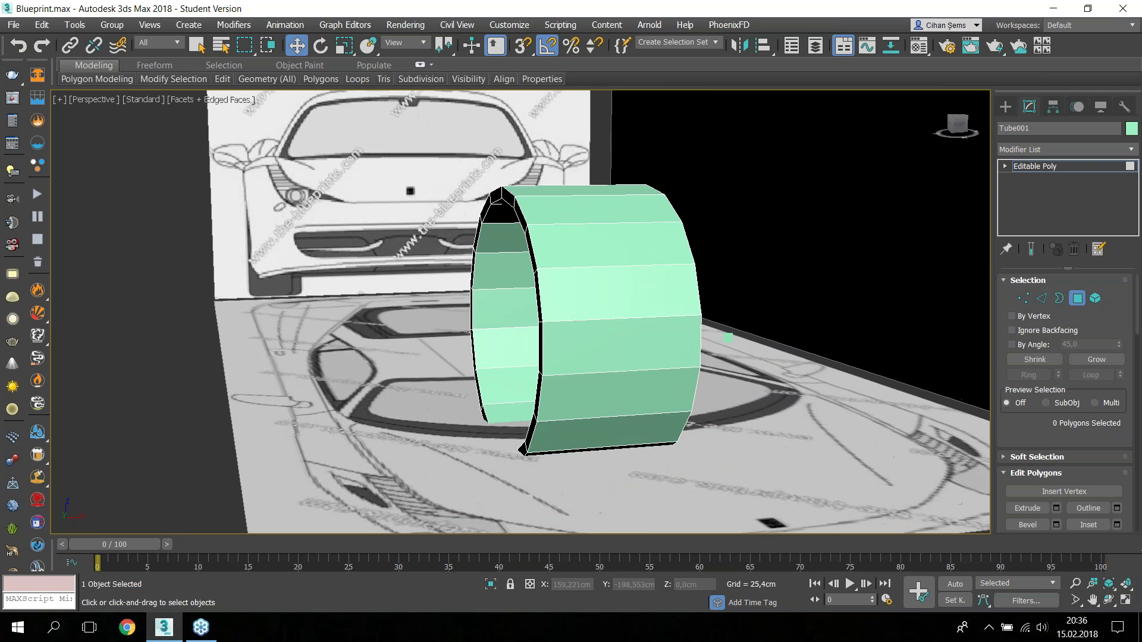
# Step: Delete the tube's side wall polygons, leaving a flat ring
pyautogui.moveTo(510, 347); pyautogui.dragTo(457, 330, button='middle')
pyautogui.moveTo(548, 141); pyautogui.dragTo(688, 471)
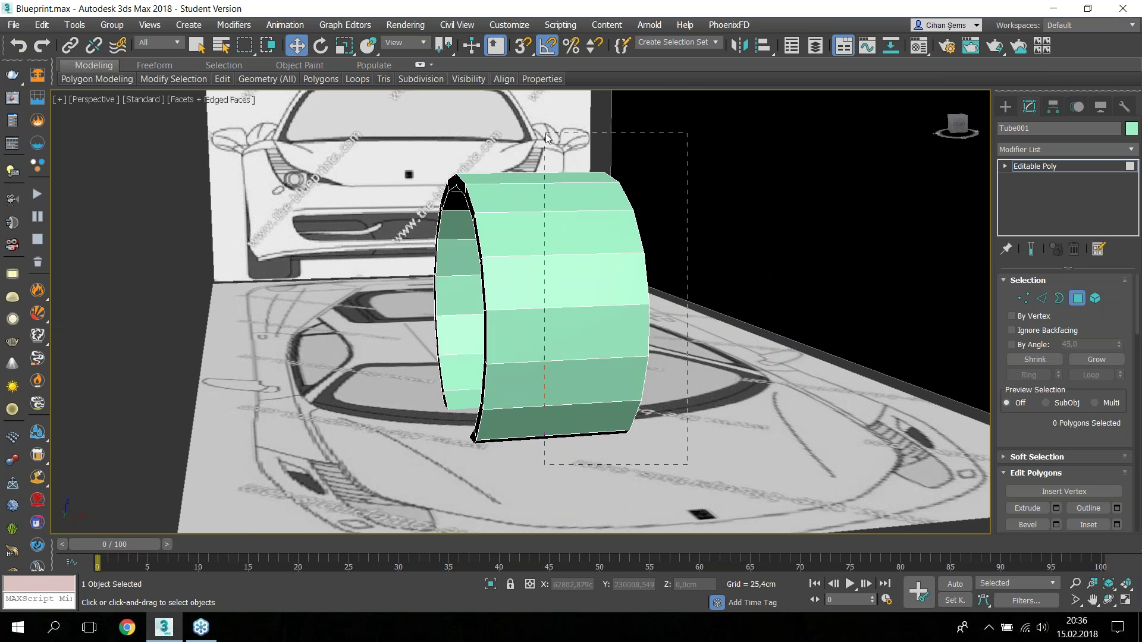
pyautogui.moveTo(690, 323)
pyautogui.keyDown('alt'); pyautogui.mouseDown(button='middle')
pyautogui.moveTo(768, 309)
pyautogui.moveTo(684, 322)
pyautogui.mouseUp(button='middle'); pyautogui.keyUp('alt')
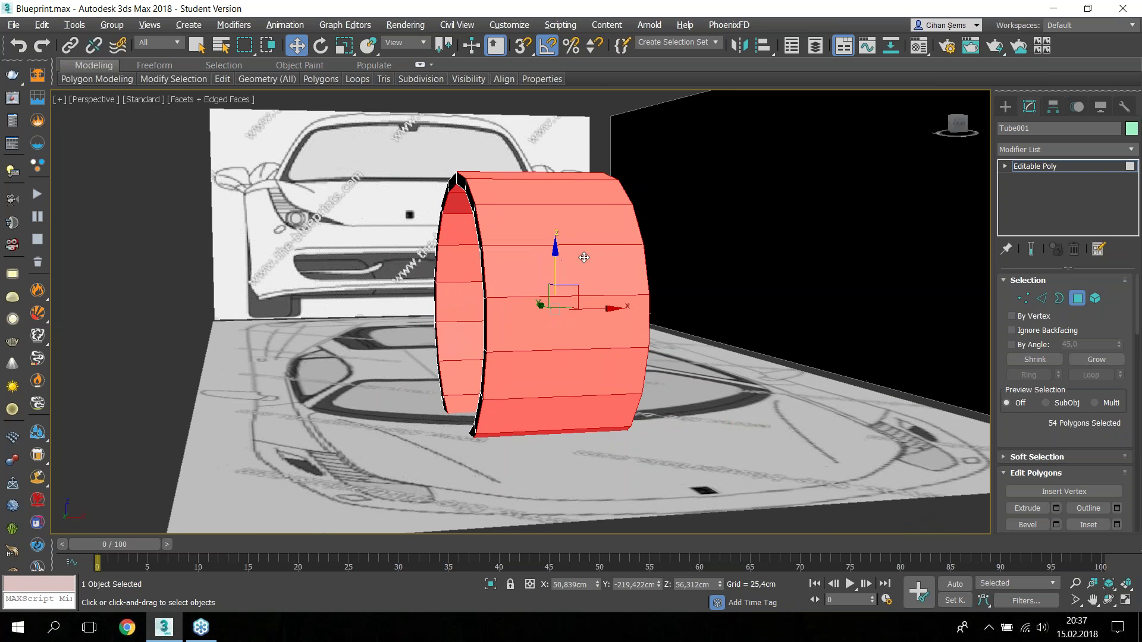
pyautogui.moveTo(564, 272)
pyautogui.keyDown('alt'); pyautogui.mouseDown(button='middle')
pyautogui.moveTo(692, 266)
pyautogui.moveTo(529, 295)
pyautogui.moveTo(651, 279)
pyautogui.moveTo(631, 261)
pyautogui.mouseUp(button='middle'); pyautogui.keyUp('alt')
pyautogui.press('Delete')
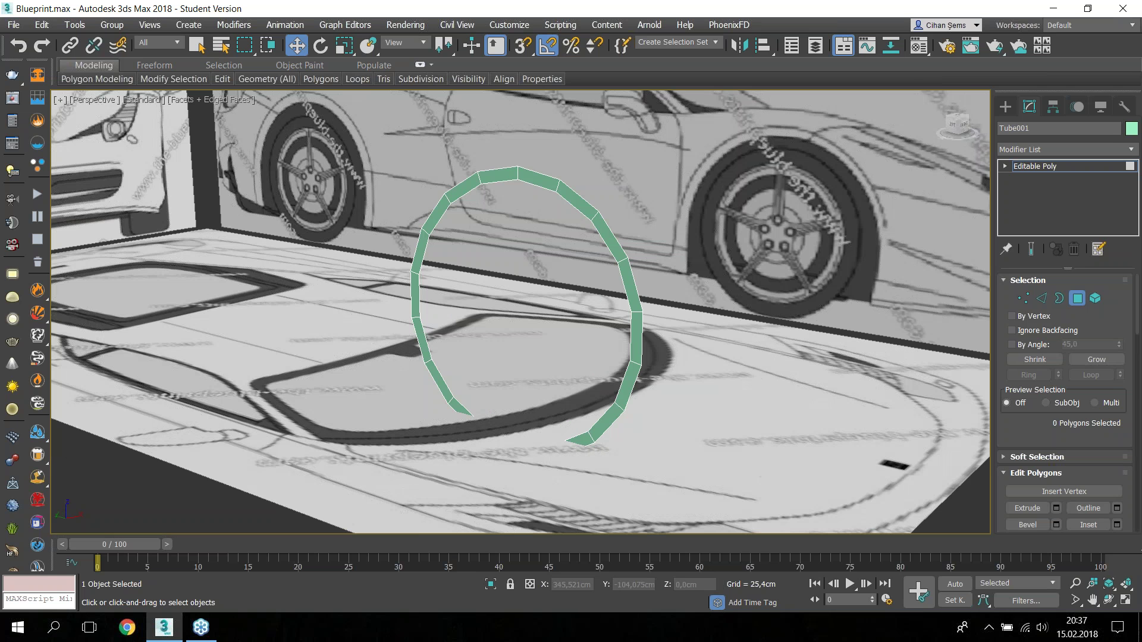
# Step: In Left view, delete the six bottom ring polygons to open the arch over the wheel
pyautogui.press('l')
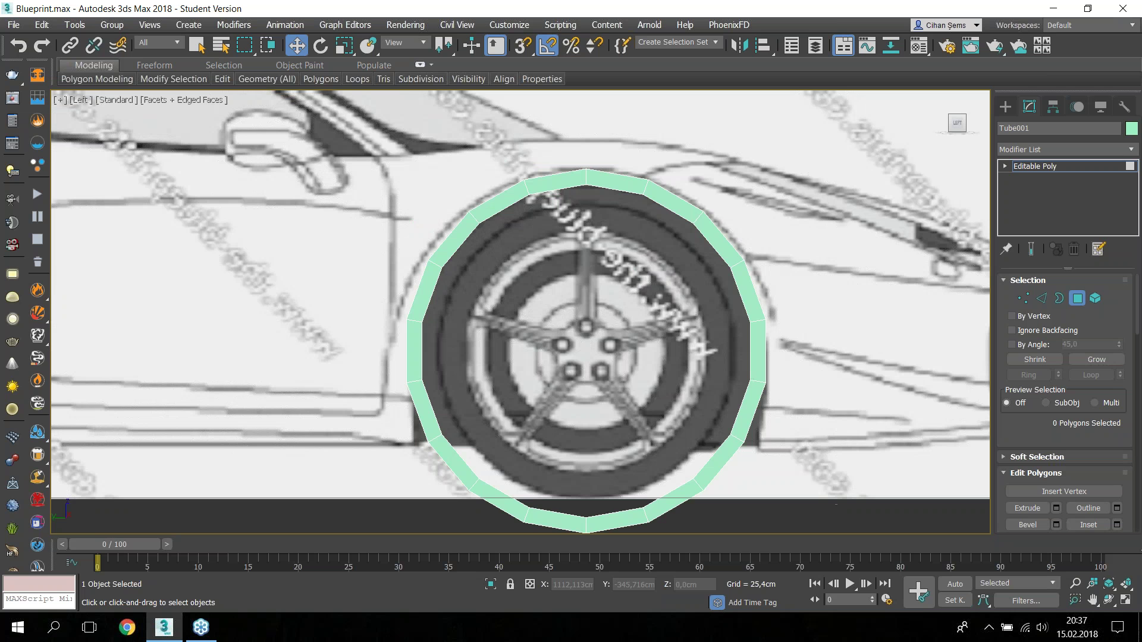
pyautogui.moveTo(776, 483); pyautogui.dragTo(353, 508)
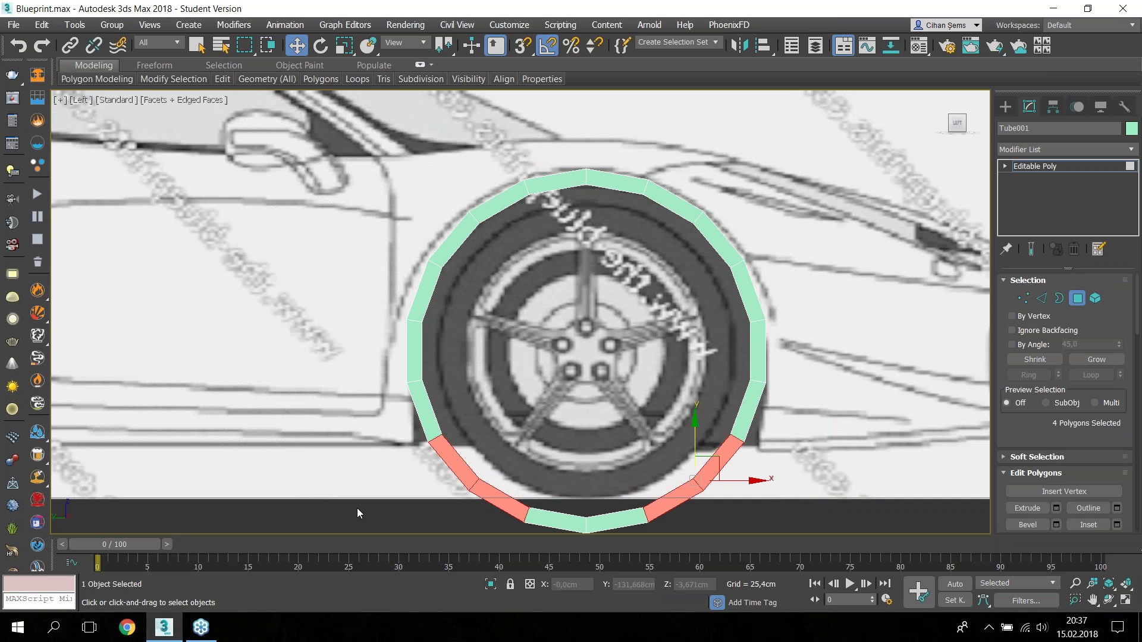
pyautogui.moveTo(856, 521); pyautogui.dragTo(294, 474)
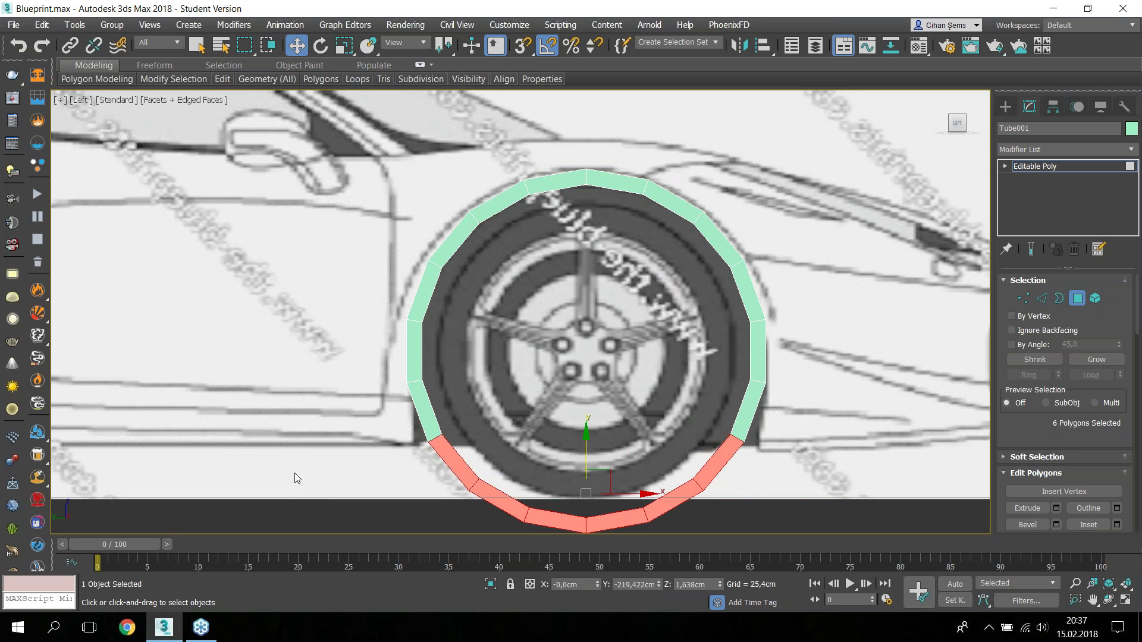
pyautogui.press('Delete')
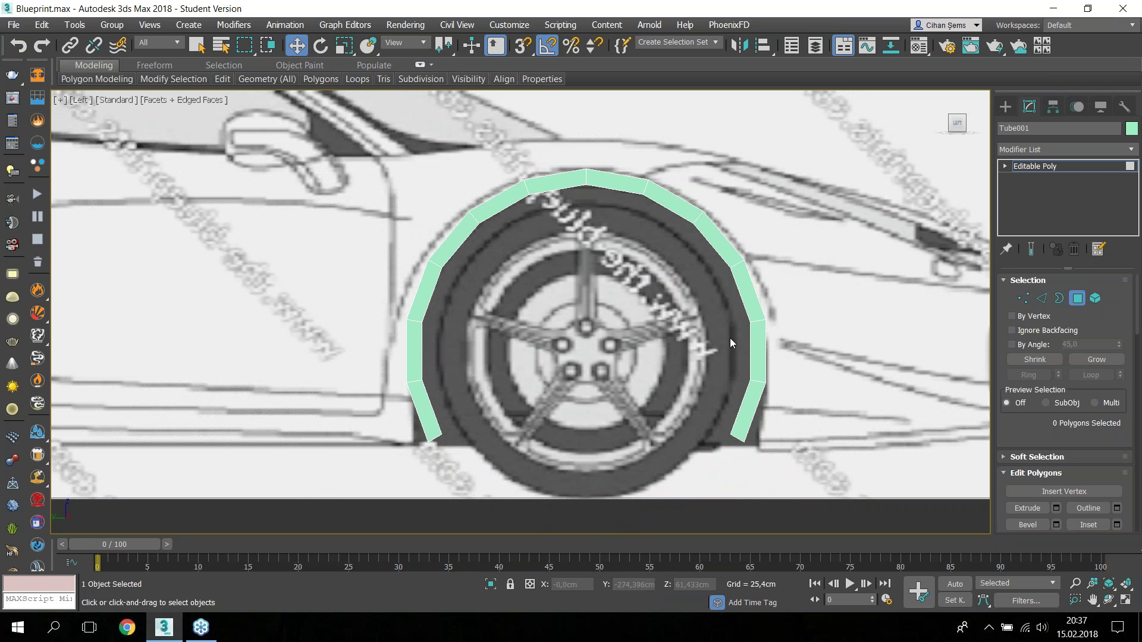
pyautogui.click(1024, 299)
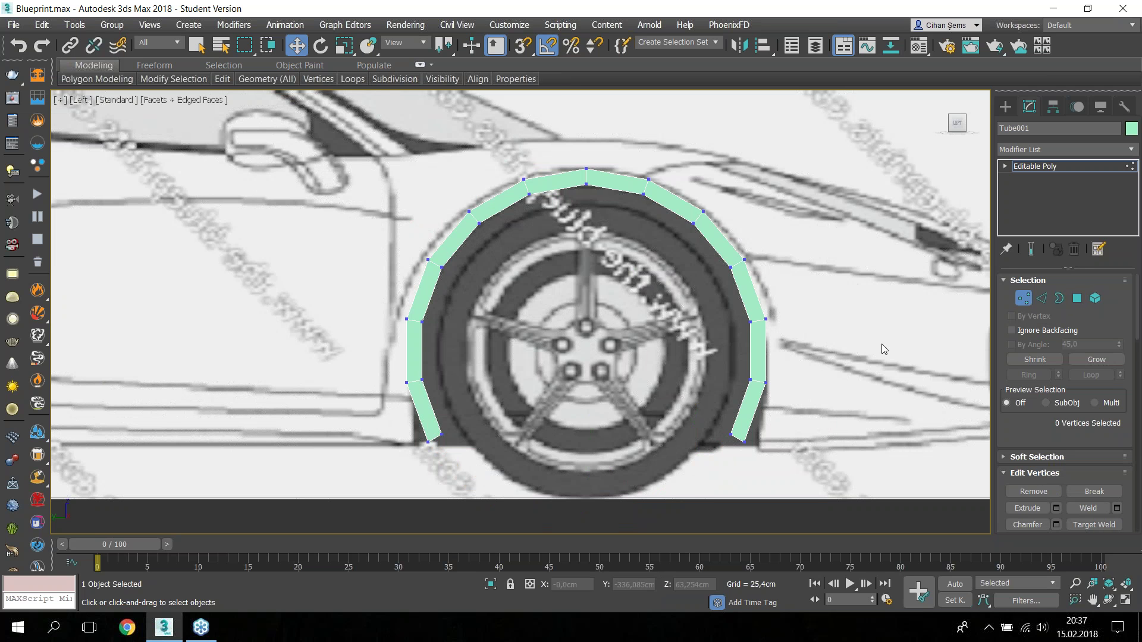
# Step: Make the arch see-through (Alt+X) and zoom in on the wheel arch in Vertex mode
pyautogui.press('1')
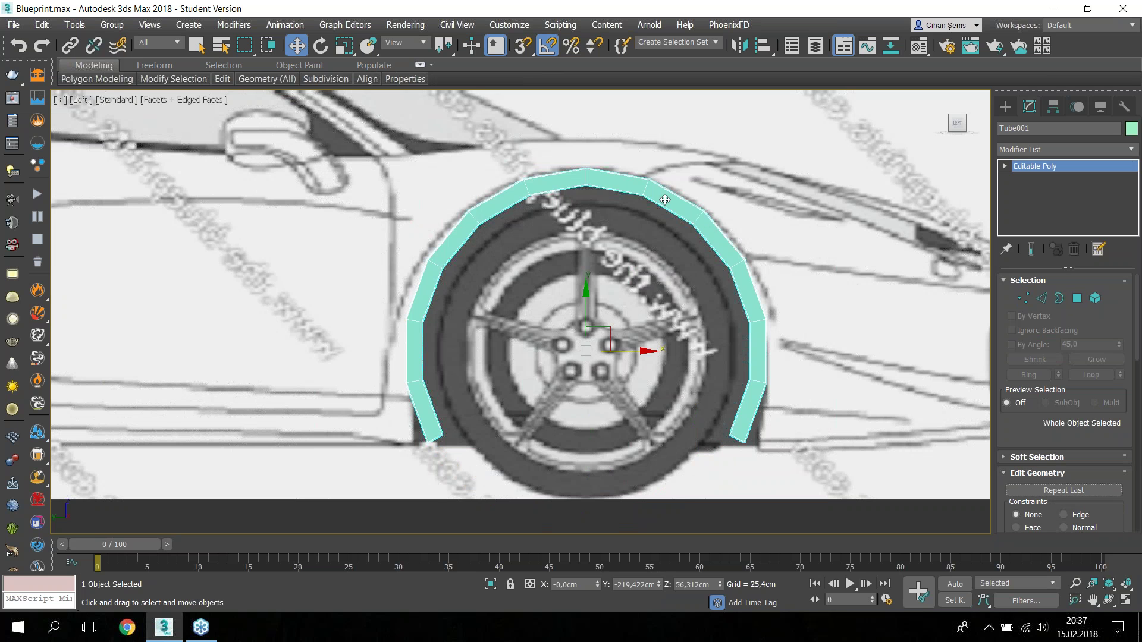
pyautogui.hotkey('alt', 'x')
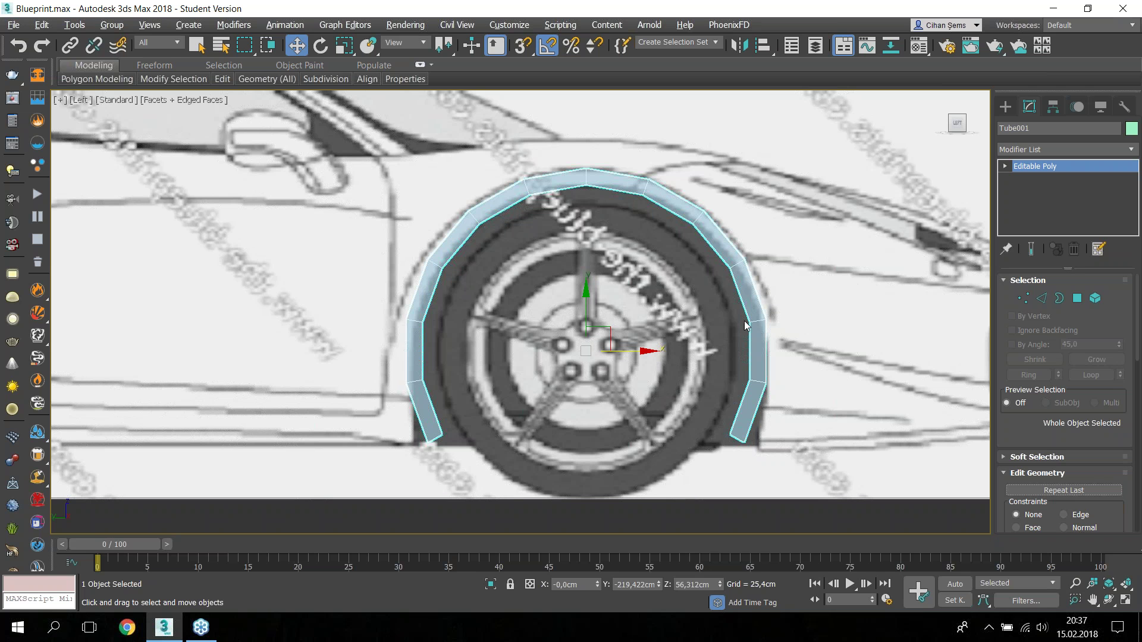
pyautogui.click(1020, 299)
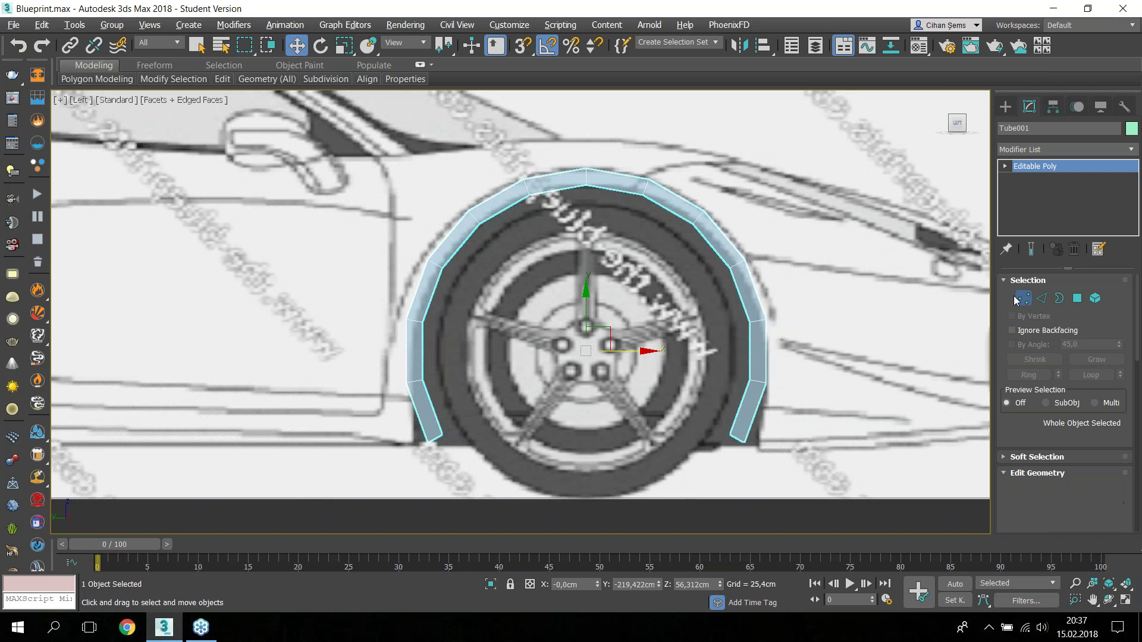
pyautogui.scroll(3, 791, 416)
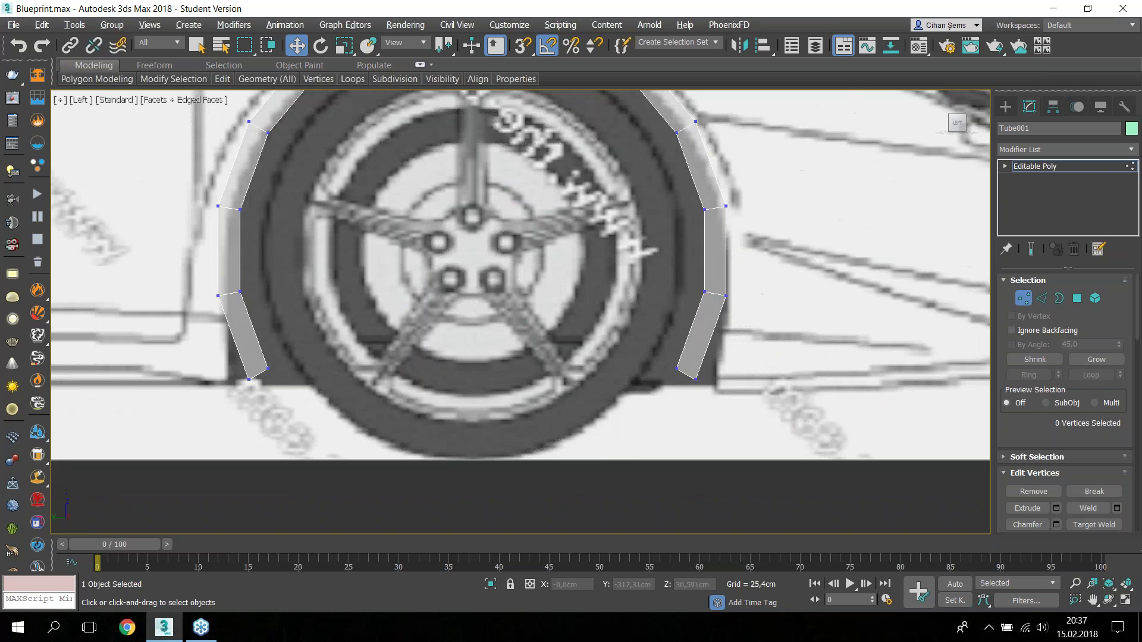
pyautogui.moveTo(836, 345); pyautogui.dragTo(812, 372, button='middle')
pyautogui.scroll(2, 711, 389)
# Step: Pull the arch end's bottom vertices outward and down to the arch bottom
pyautogui.moveTo(619, 384)
pyautogui.mouseDown()
pyautogui.moveTo(685, 407)
pyautogui.moveTo(744, 406)
pyautogui.mouseUp()
pyautogui.click(723, 439)
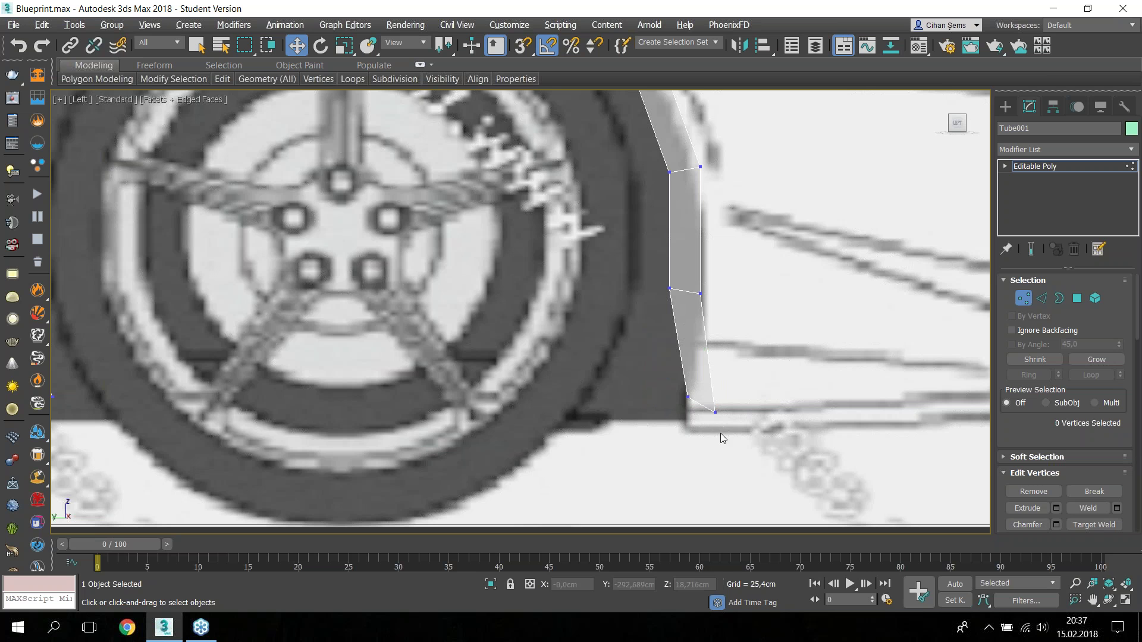
pyautogui.click(687, 396)
pyautogui.moveTo(686, 361); pyautogui.dragTo(686, 377)
pyautogui.hotkey('ctrl', 'd')
pyautogui.scroll(-3, 754, 349)
pyautogui.scroll(3, 736, 351)
# Step: Shift the middle and upper vertex pairs right to follow the wheel-arch outline
pyautogui.moveTo(658, 364)
pyautogui.mouseDown()
pyautogui.moveTo(730, 392)
pyautogui.moveTo(767, 383)
pyautogui.mouseUp()
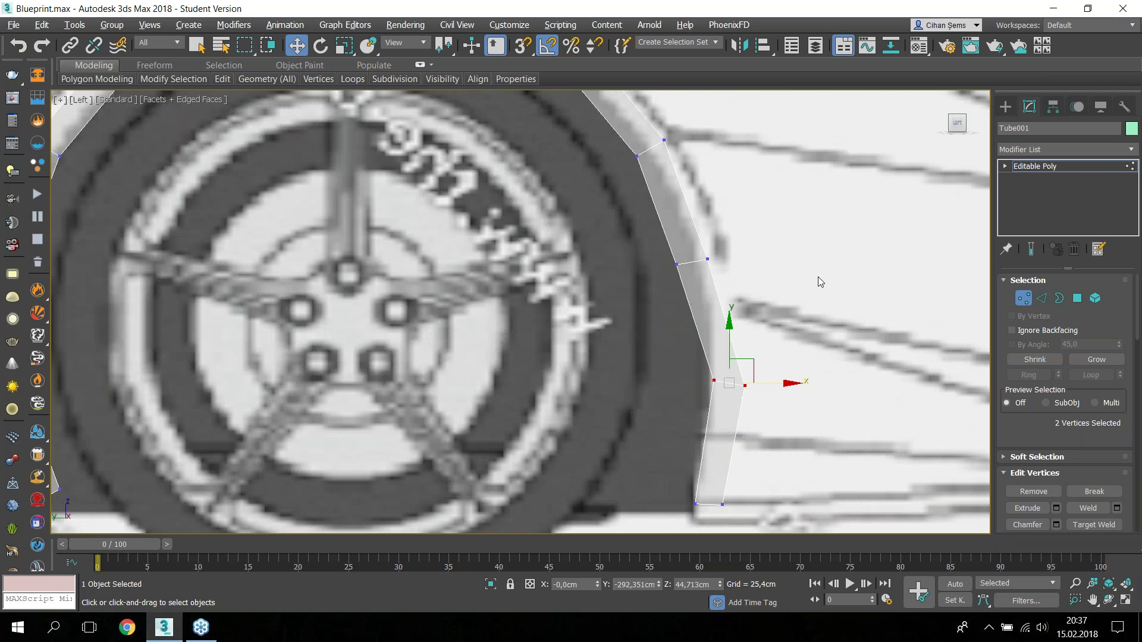
pyautogui.moveTo(819, 277); pyautogui.dragTo(810, 336, button='middle')
pyautogui.moveTo(655, 298)
pyautogui.mouseDown()
pyautogui.moveTo(713, 345)
pyautogui.moveTo(713, 320)
pyautogui.mouseUp()
pyautogui.moveTo(805, 172); pyautogui.dragTo(805, 258, button='middle')
pyautogui.moveTo(612, 268)
pyautogui.mouseDown()
pyautogui.moveTo(672, 316)
pyautogui.moveTo(691, 293)
pyautogui.mouseUp()
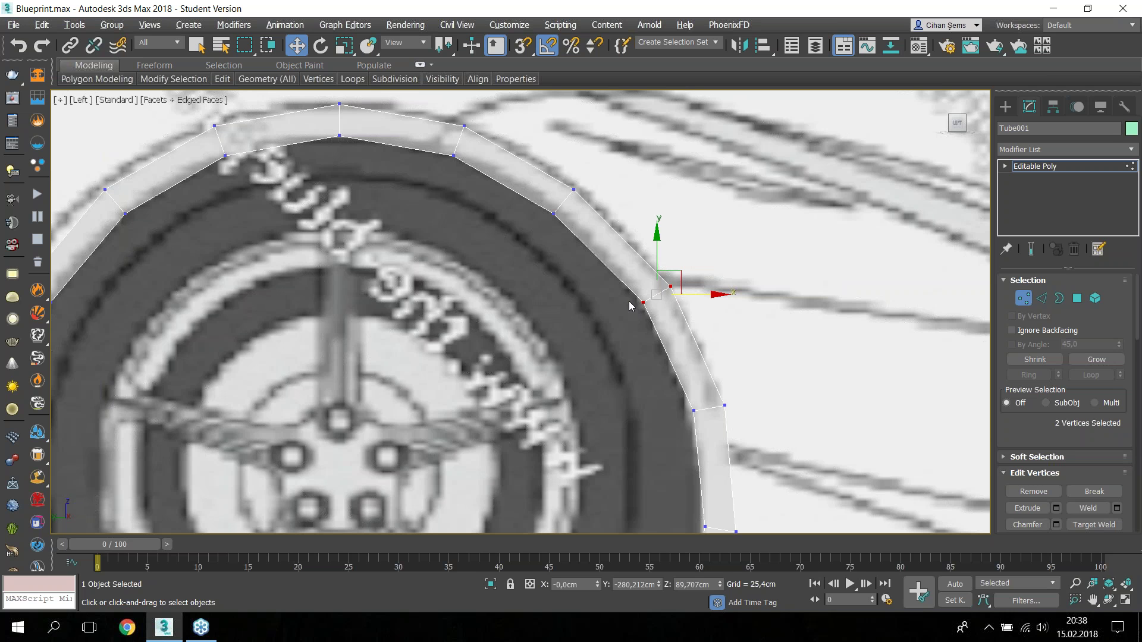
# Step: Nudge the lower inner vertex left and pick vertices along the top of the arch
pyautogui.click(722, 404)
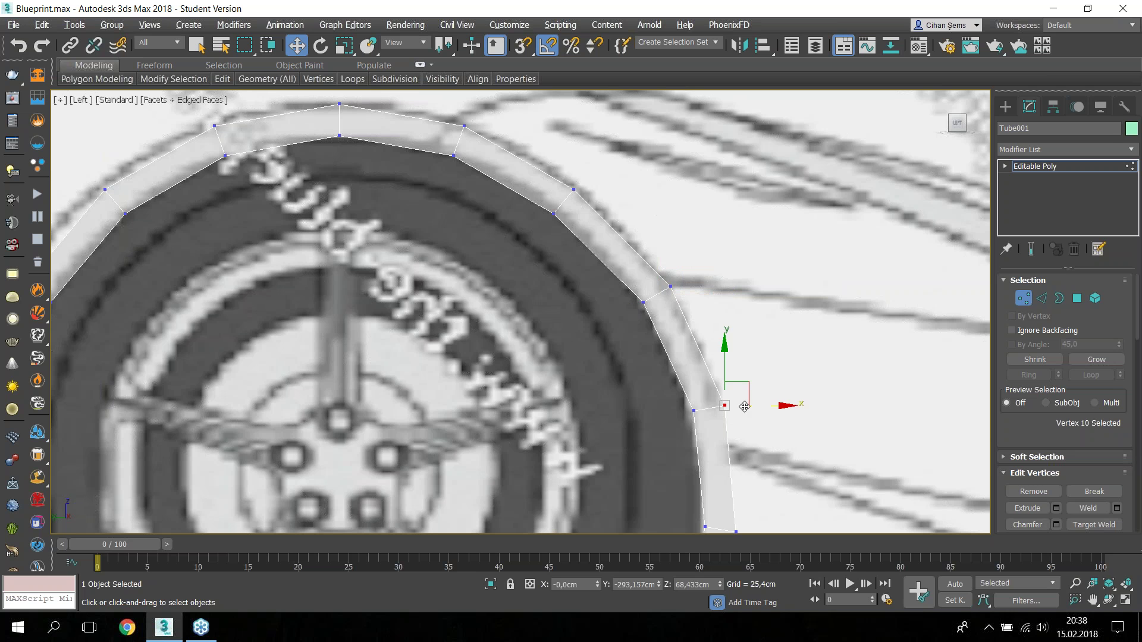
pyautogui.moveTo(748, 405); pyautogui.dragTo(743, 405)
pyautogui.moveTo(744, 405); pyautogui.dragTo(778, 479, button='middle')
pyautogui.moveTo(580, 253)
pyautogui.mouseDown()
pyautogui.moveTo(633, 293)
pyautogui.moveTo(659, 275)
pyautogui.mouseUp()
pyautogui.moveTo(531, 297); pyautogui.dragTo(574, 338, button='middle')
pyautogui.click(533, 263)
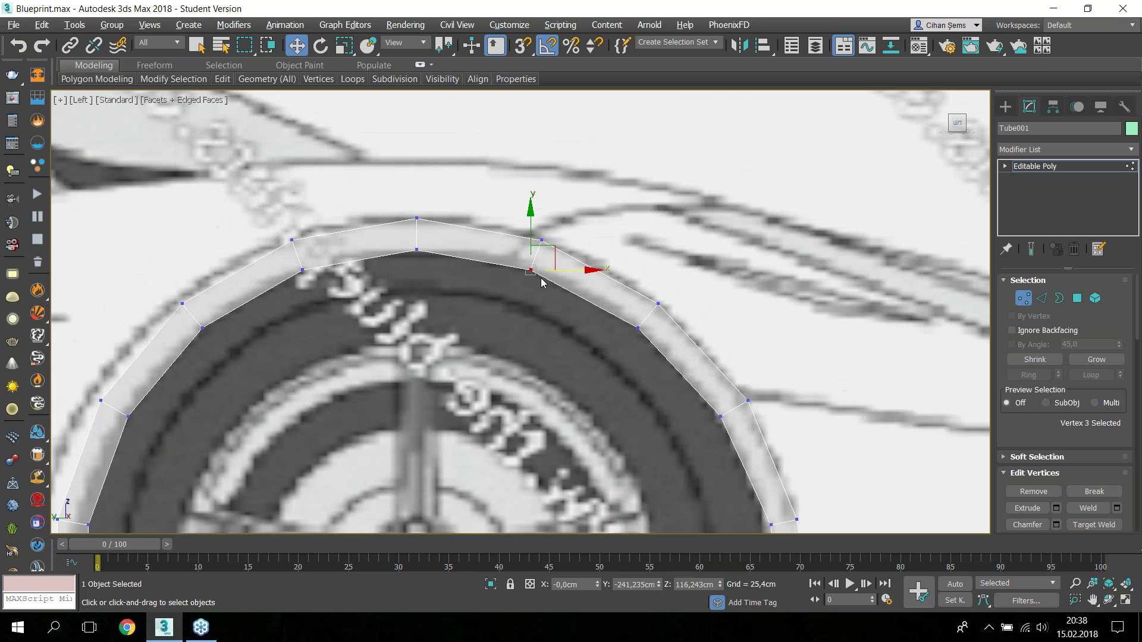
pyautogui.click(638, 326)
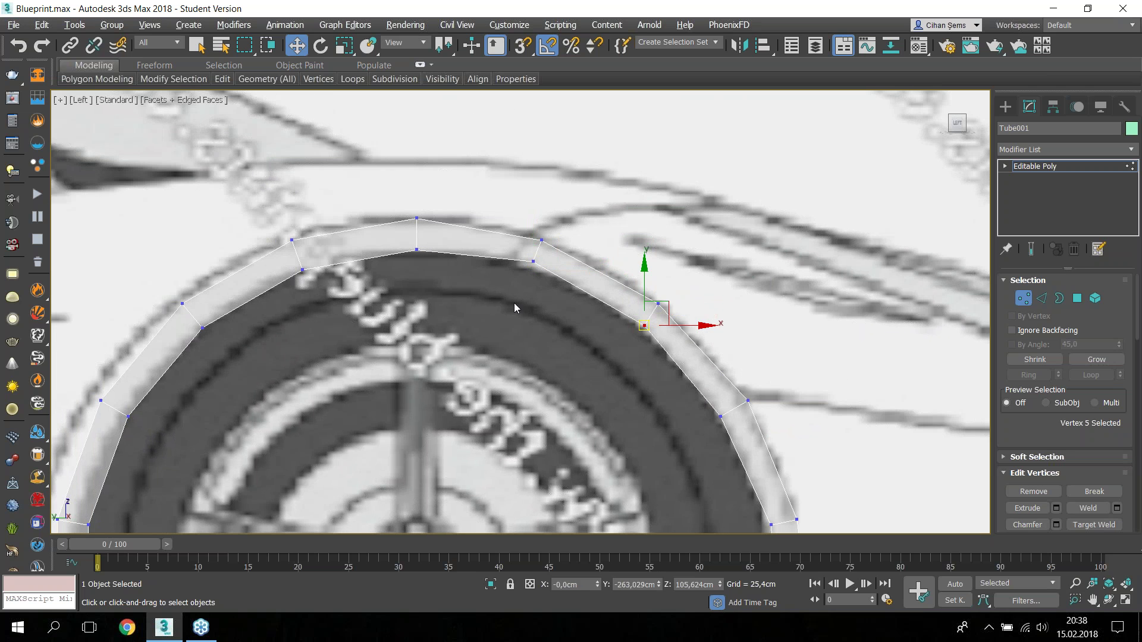
pyautogui.moveTo(514, 302); pyautogui.dragTo(557, 349, button='middle')
# Step: Move the upper-left outer vertices up and left onto the fender line
pyautogui.click(699, 351)
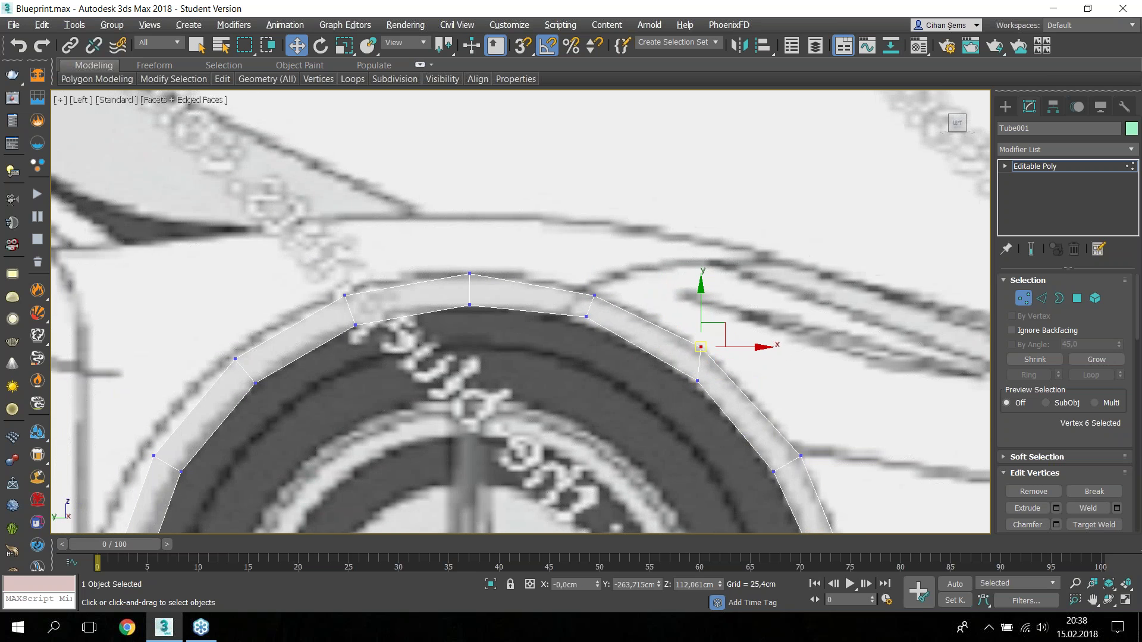
pyautogui.moveTo(504, 313); pyautogui.dragTo(550, 342, button='middle')
pyautogui.click(391, 346)
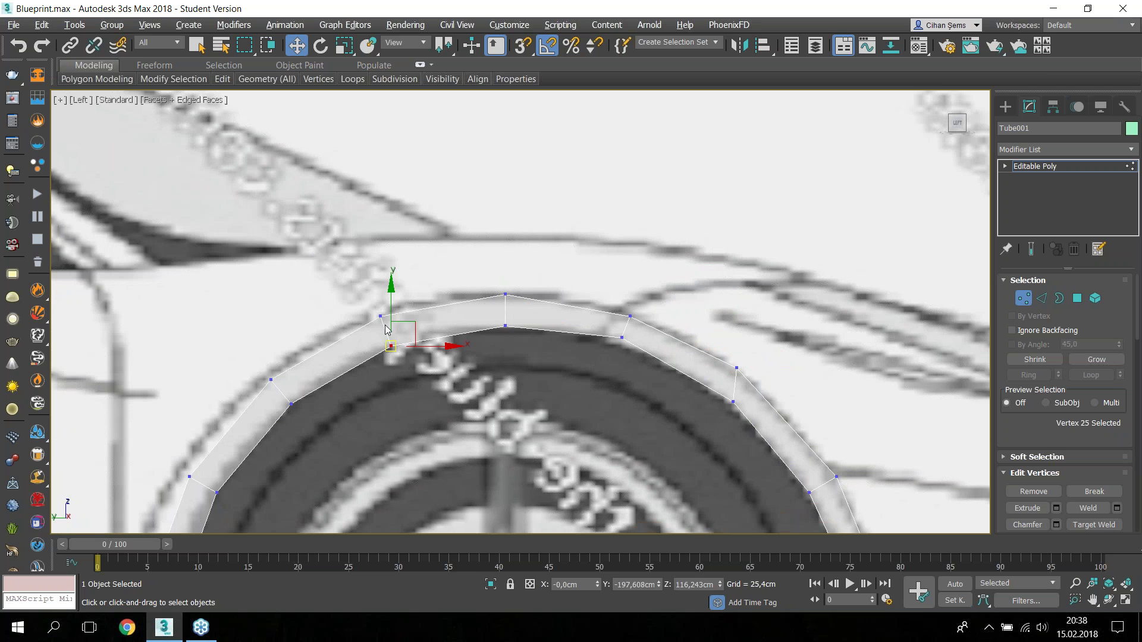
pyautogui.moveTo(380, 316); pyautogui.dragTo(376, 313)
pyautogui.click(505, 294)
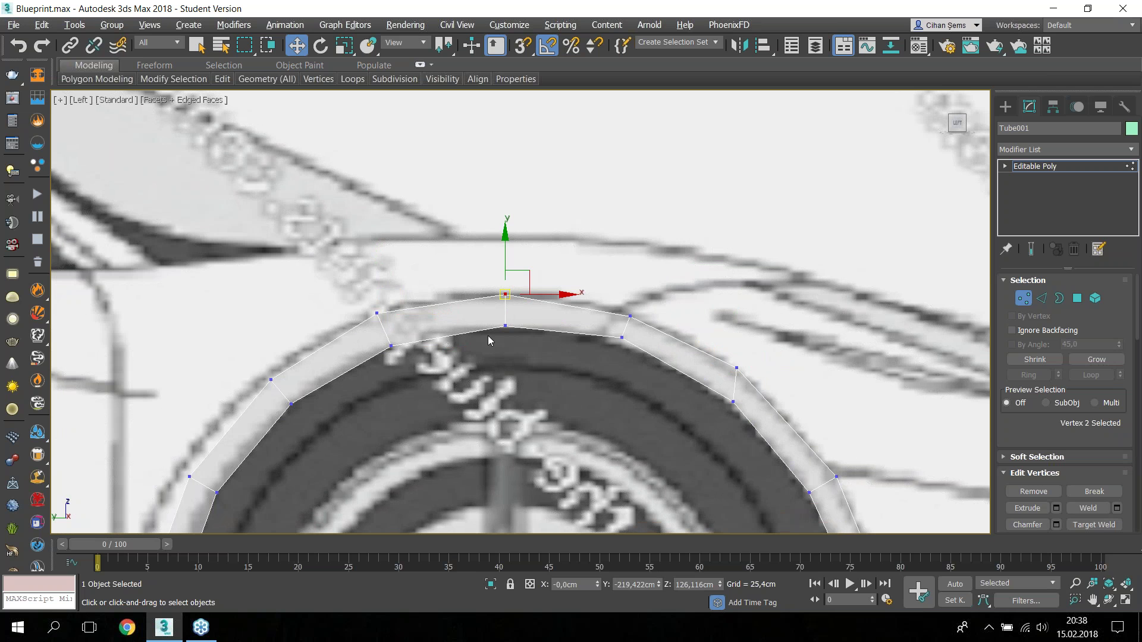
pyautogui.click(390, 346)
pyautogui.moveTo(391, 346); pyautogui.dragTo(383, 340)
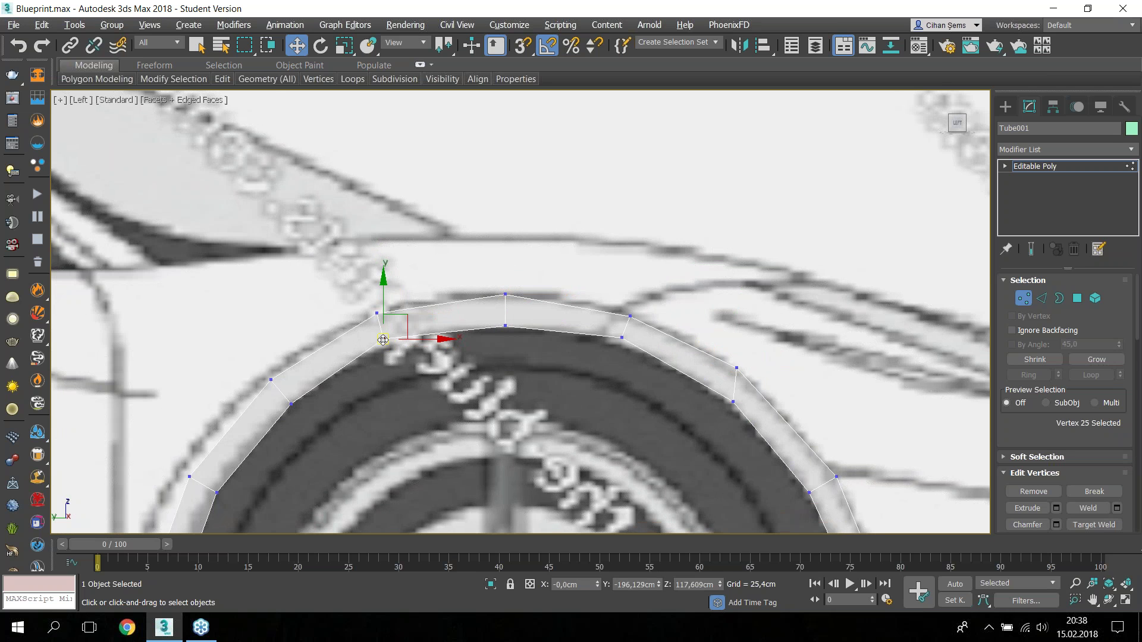
pyautogui.click(505, 324)
# Step: Move the outer vertices down the arch's left side onto the blueprint outline
pyautogui.moveTo(431, 363); pyautogui.dragTo(521, 367, button='middle')
pyautogui.click(470, 320)
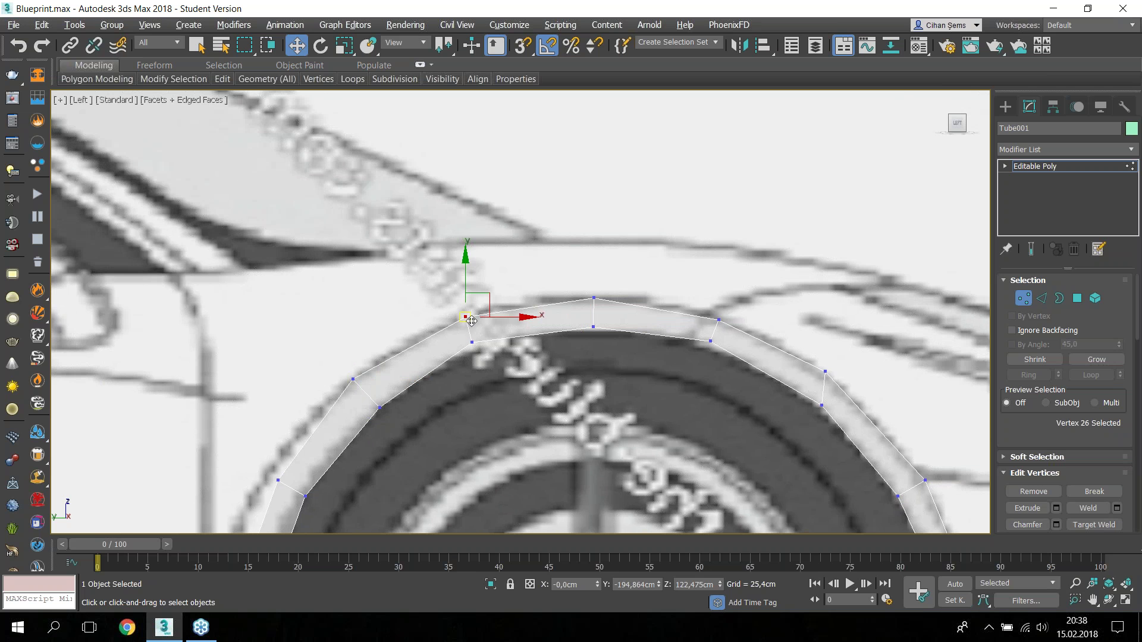
pyautogui.moveTo(471, 321); pyautogui.dragTo(456, 324)
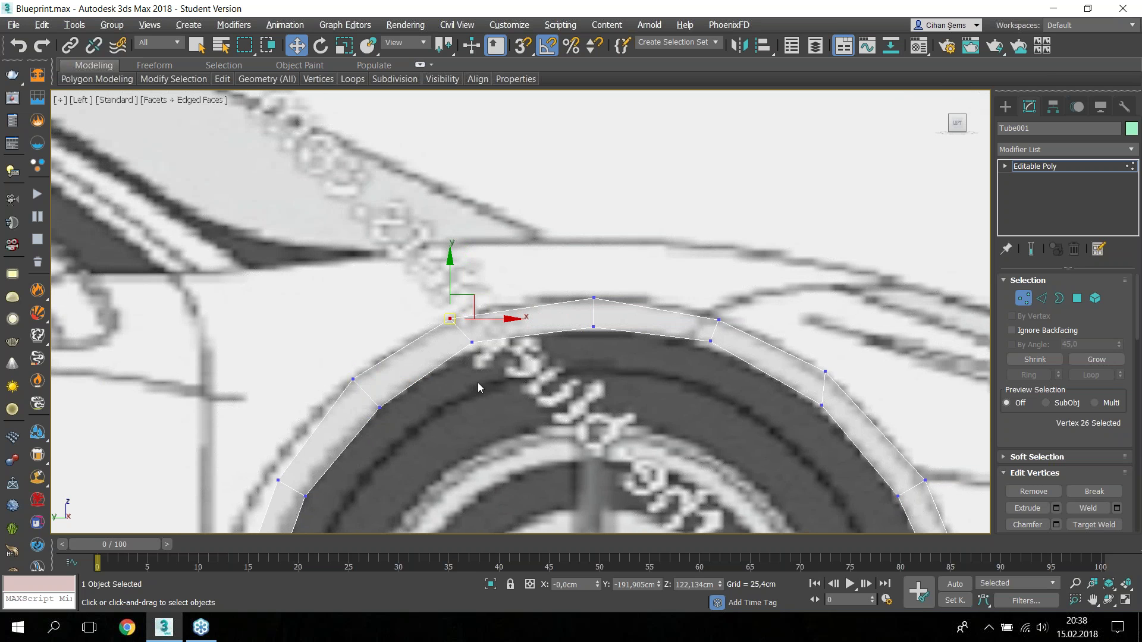
pyautogui.moveTo(391, 431); pyautogui.dragTo(465, 377, button='middle')
pyautogui.click(350, 426)
pyautogui.moveTo(352, 426); pyautogui.dragTo(344, 421)
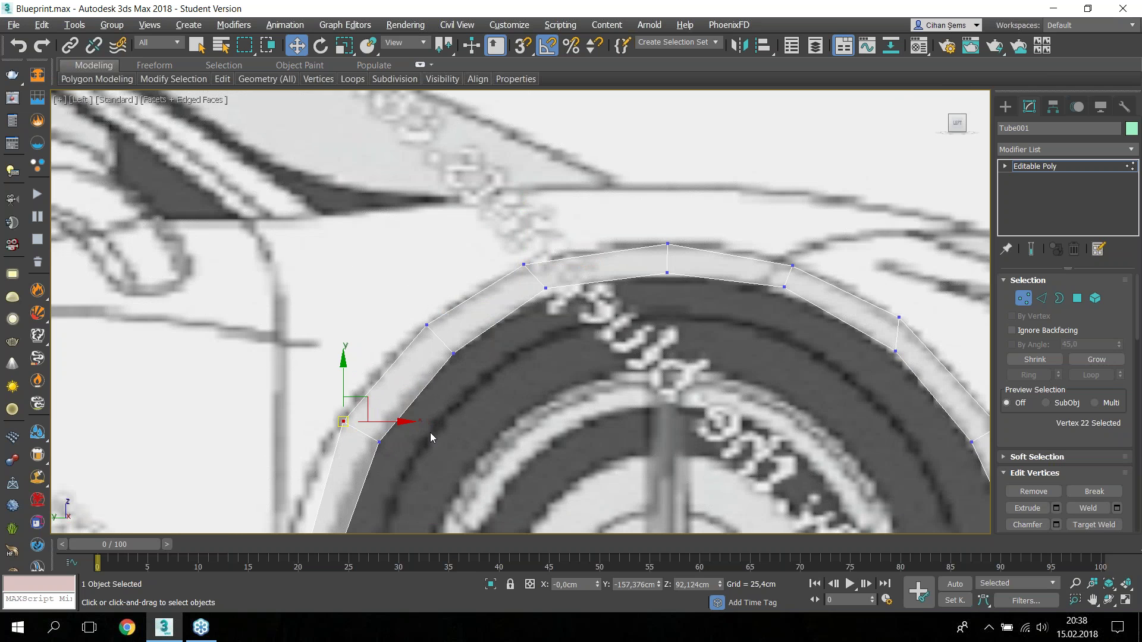
pyautogui.moveTo(430, 437); pyautogui.dragTo(467, 417, button='middle')
pyautogui.click(412, 420)
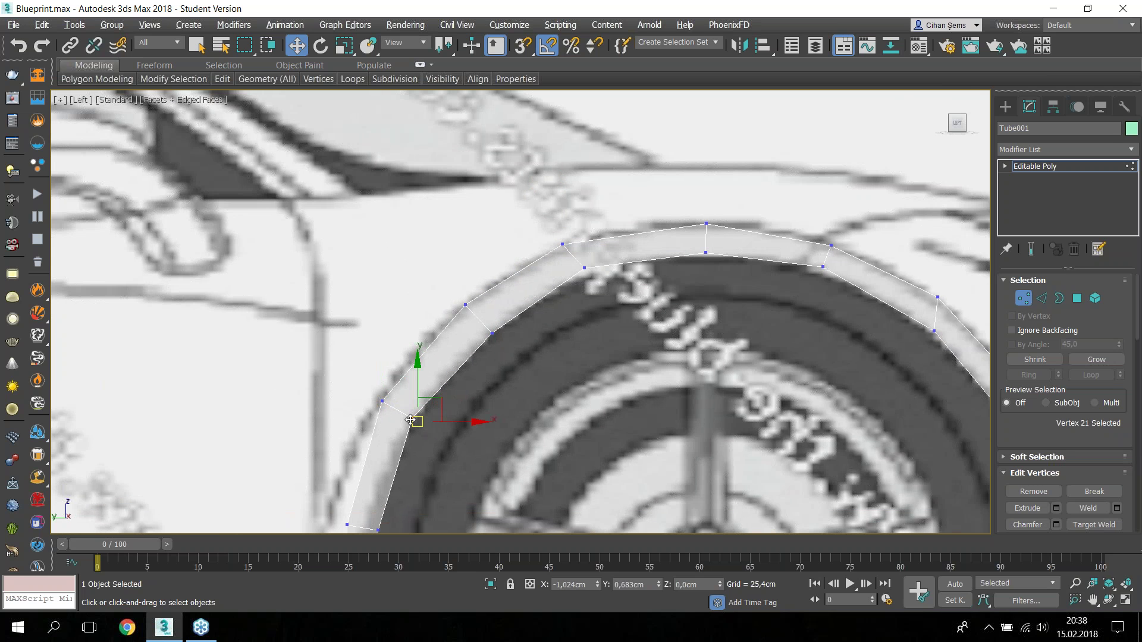
pyautogui.moveTo(411, 419); pyautogui.dragTo(411, 418)
# Step: Shift the arch end's middle and bottom vertices left along the door line
pyautogui.moveTo(455, 416); pyautogui.dragTo(510, 348, button='middle')
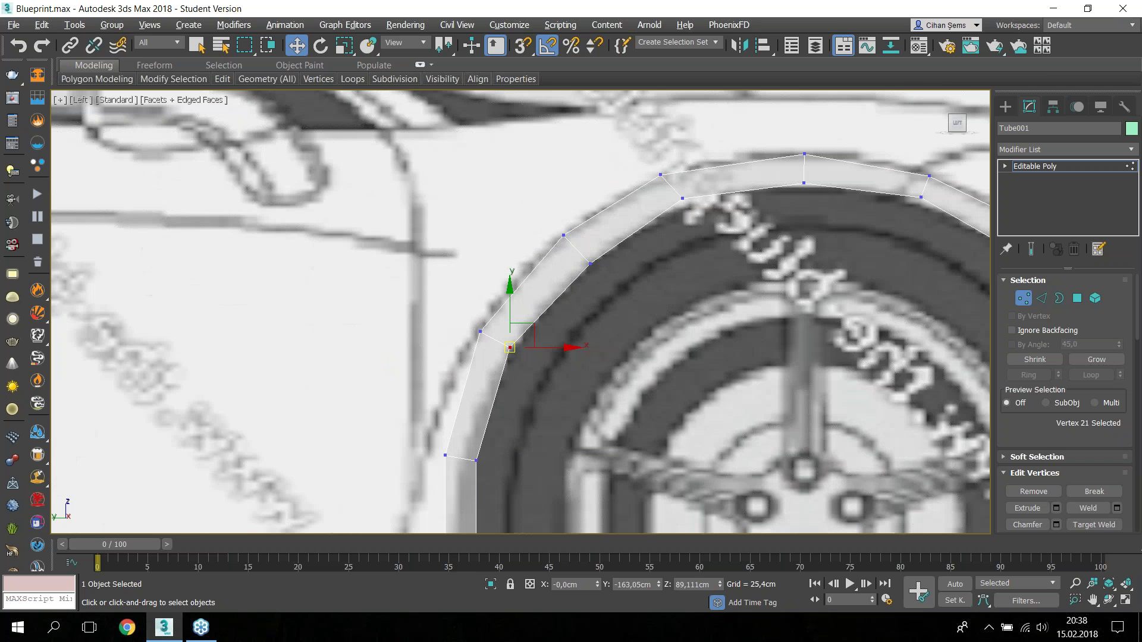
pyautogui.moveTo(475, 460)
pyautogui.mouseDown(button='middle')
pyautogui.moveTo(477, 402)
pyautogui.moveTo(520, 322)
pyautogui.mouseUp(button='middle')
pyautogui.click(476, 402)
pyautogui.scroll(-2, 520, 323)
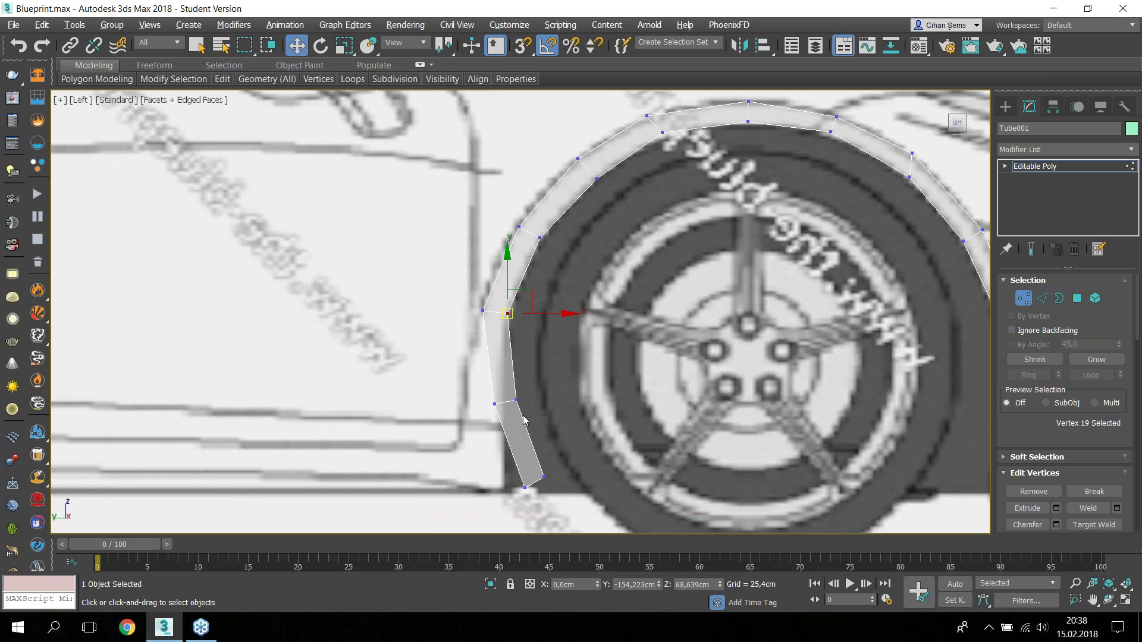
pyautogui.moveTo(524, 420); pyautogui.dragTo(488, 393)
pyautogui.moveTo(505, 402); pyautogui.dragTo(493, 402)
pyautogui.moveTo(556, 499)
pyautogui.mouseDown()
pyautogui.moveTo(518, 470)
pyautogui.moveTo(502, 482)
pyautogui.mouseUp()
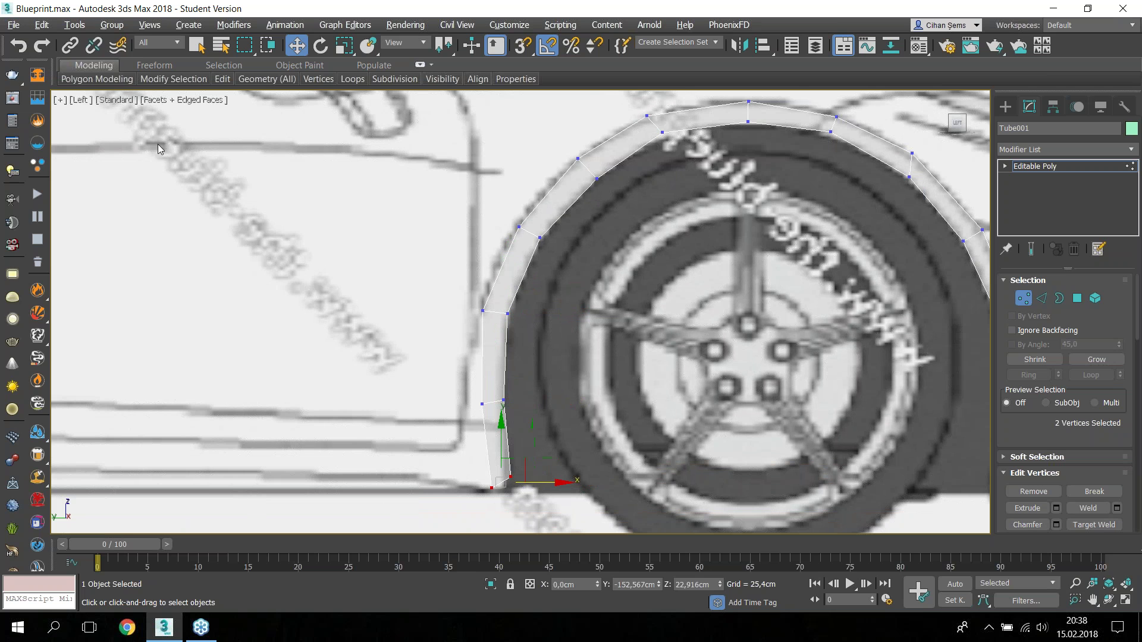
pyautogui.click(13, 24)
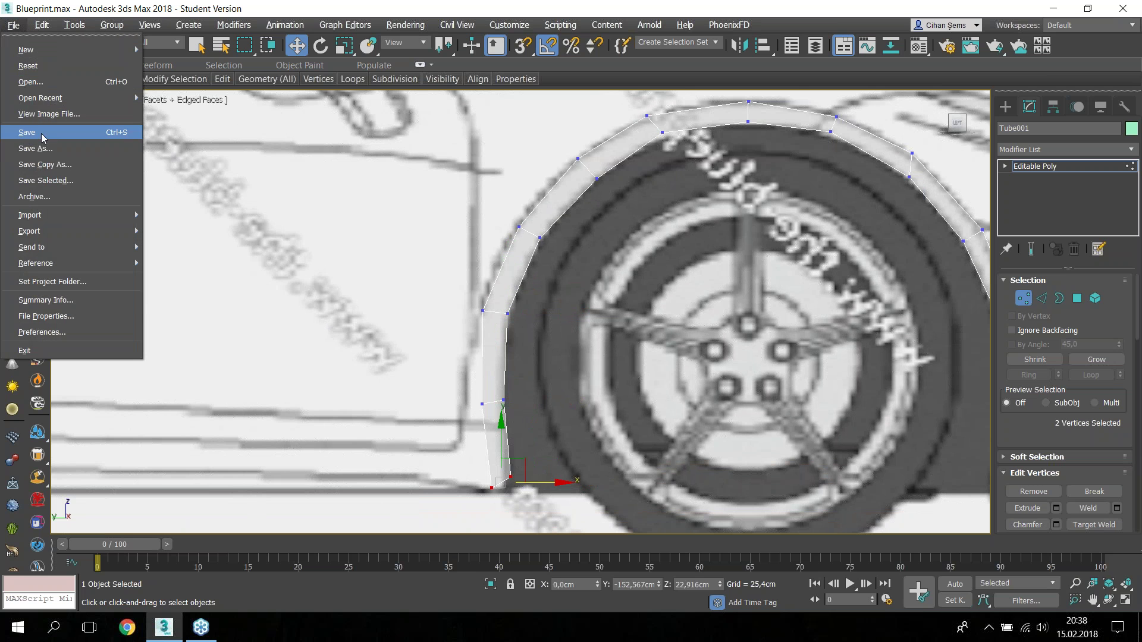
# Step: Save the scene as Blueprint.max on the desktop, replacing the existing file
pyautogui.click(41, 140)
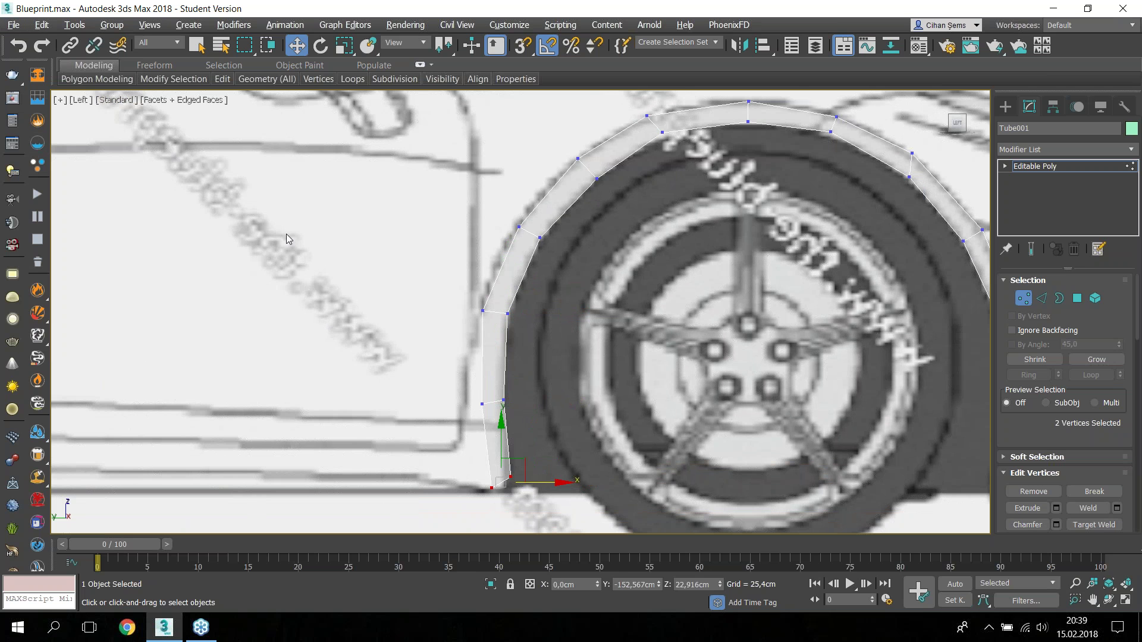
pyautogui.click(14, 22)
pyautogui.click(36, 148)
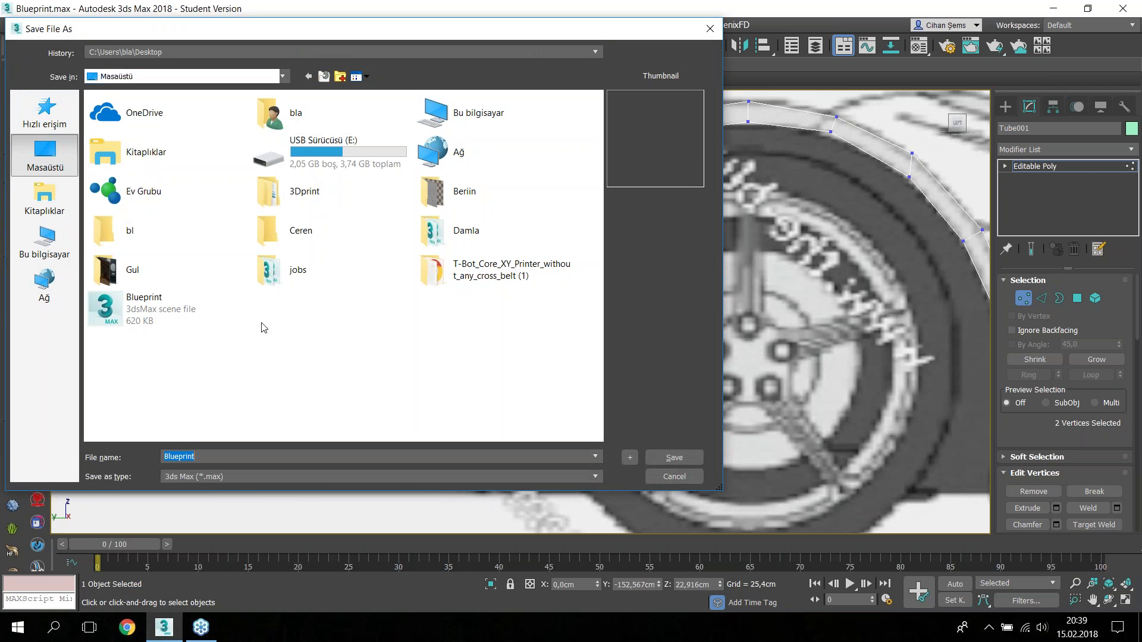
pyautogui.click(137, 307)
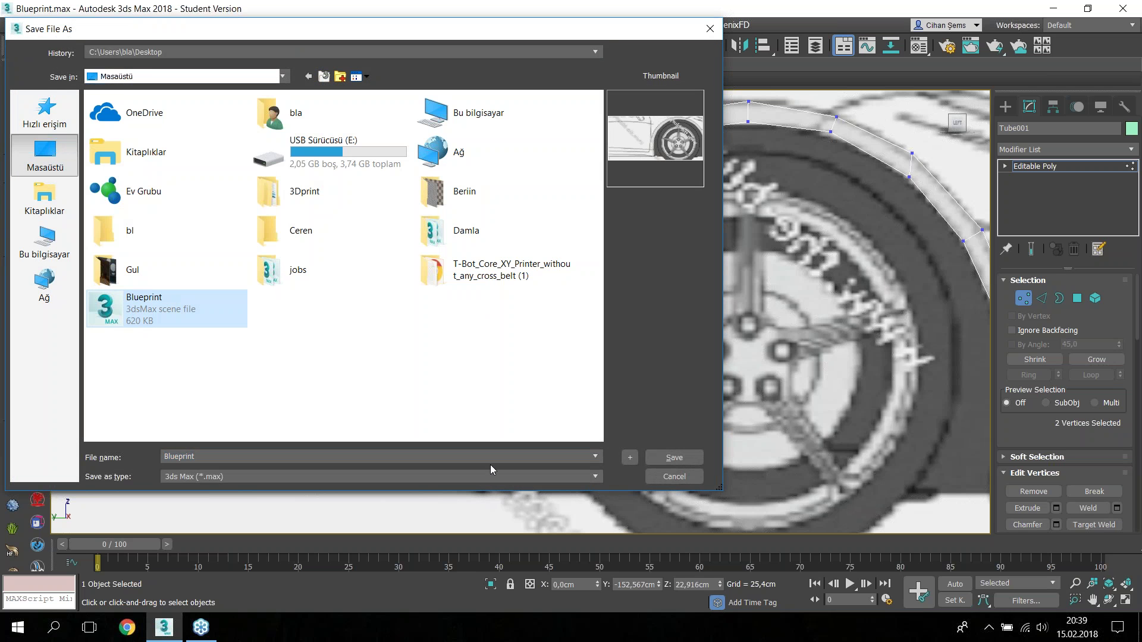
pyautogui.click(680, 458)
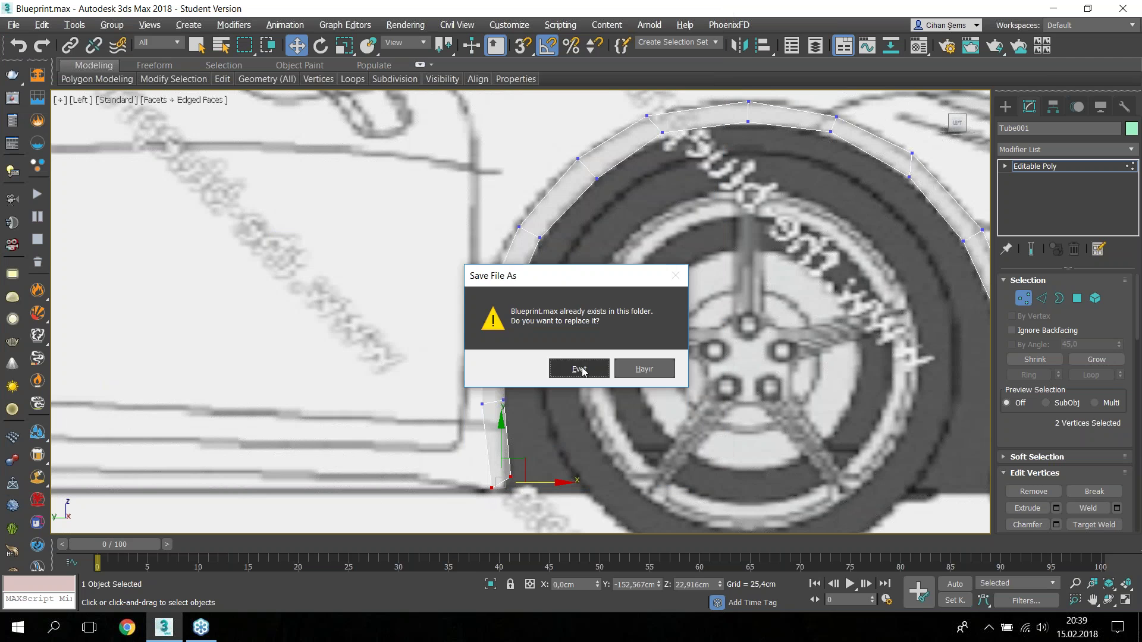
pyautogui.press('Return')
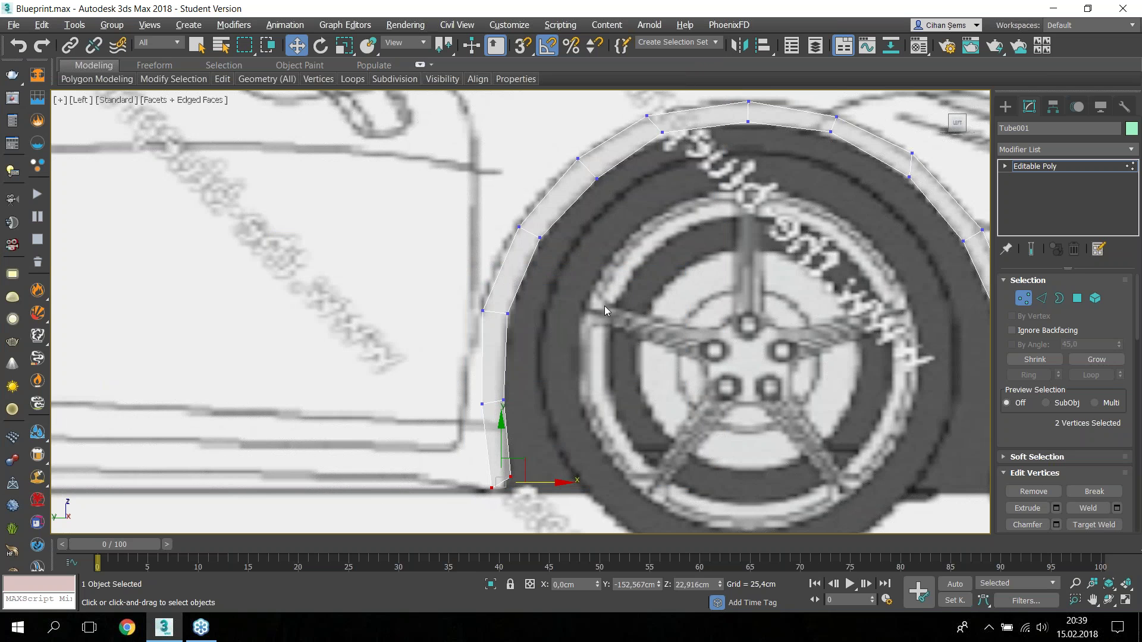
# Step: Lower the arch's bottom-end vertex and nudge a left-side vertex onto the outline
pyautogui.click(510, 476)
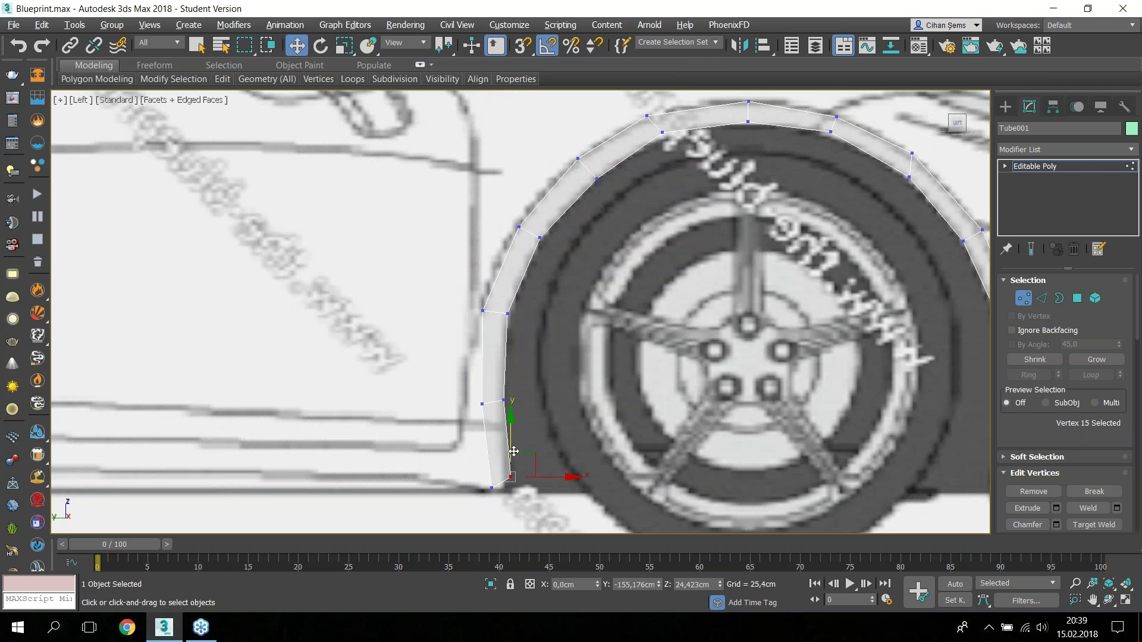
pyautogui.moveTo(514, 451); pyautogui.dragTo(514, 463)
pyautogui.moveTo(518, 504)
pyautogui.mouseDown()
pyautogui.moveTo(489, 486)
pyautogui.moveTo(528, 488)
pyautogui.mouseUp()
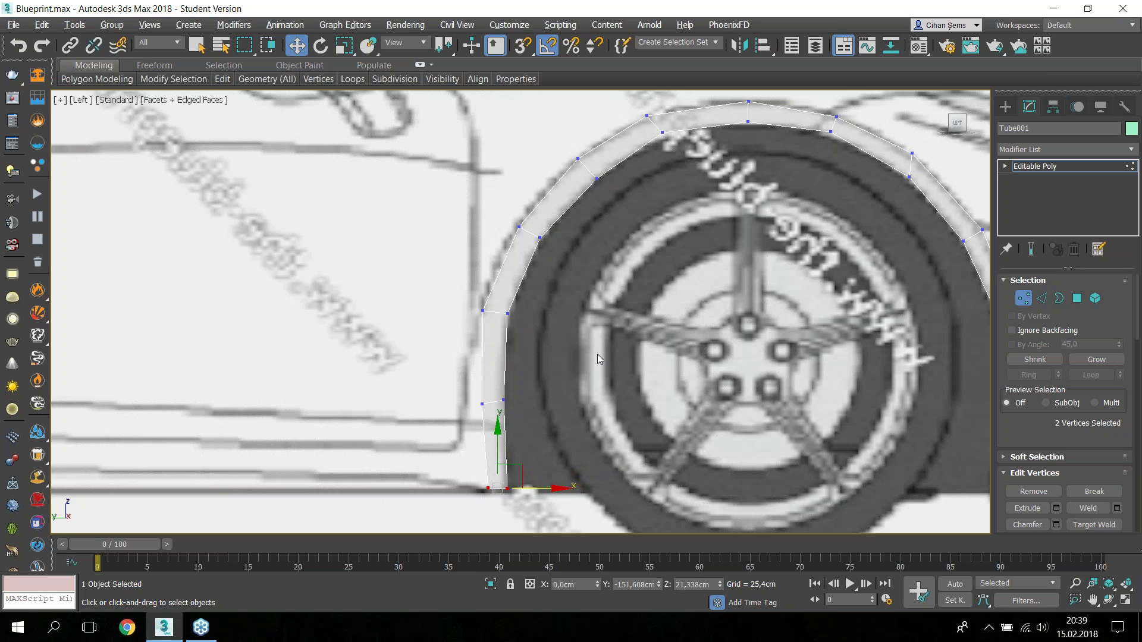
pyautogui.click(482, 404)
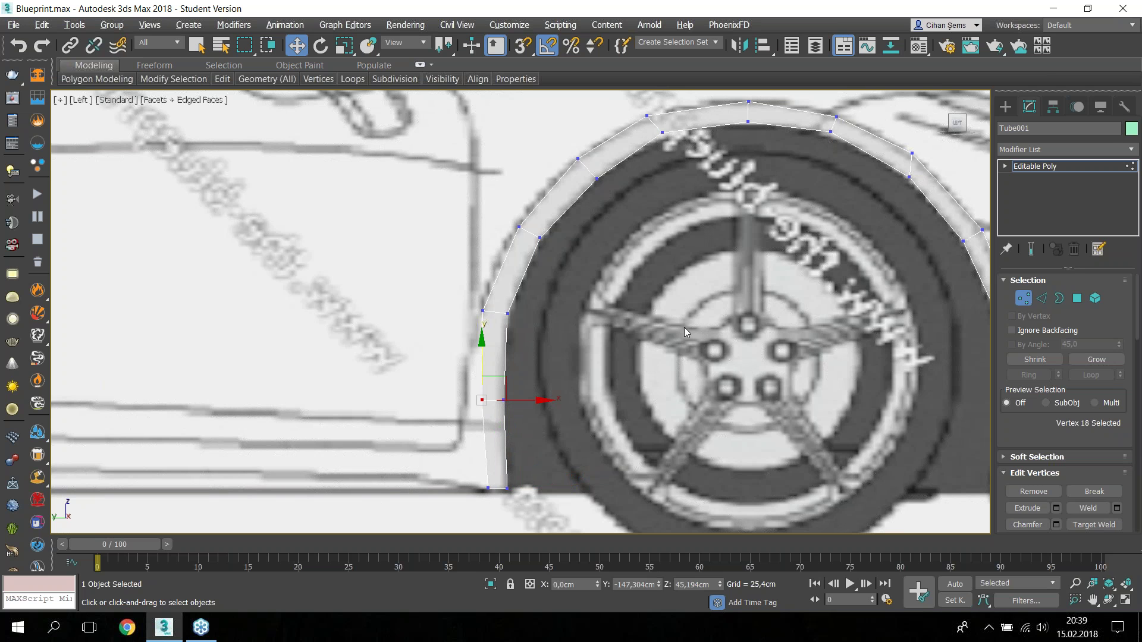
pyautogui.moveTo(684, 327); pyautogui.dragTo(663, 336, button='middle')
pyautogui.click(575, 188)
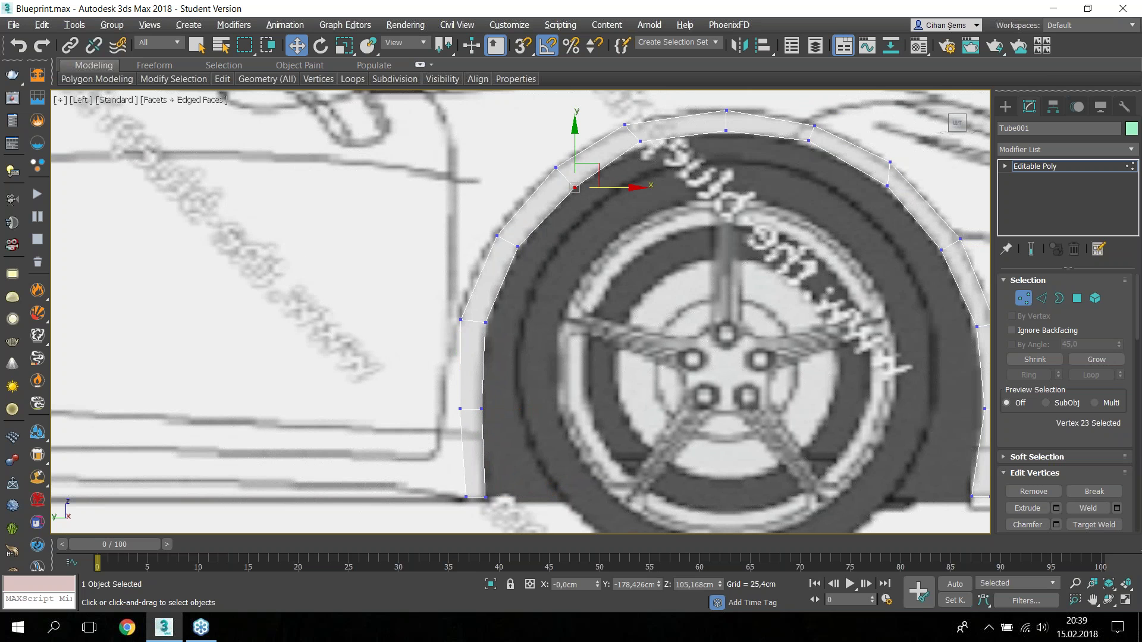
pyautogui.click(497, 236)
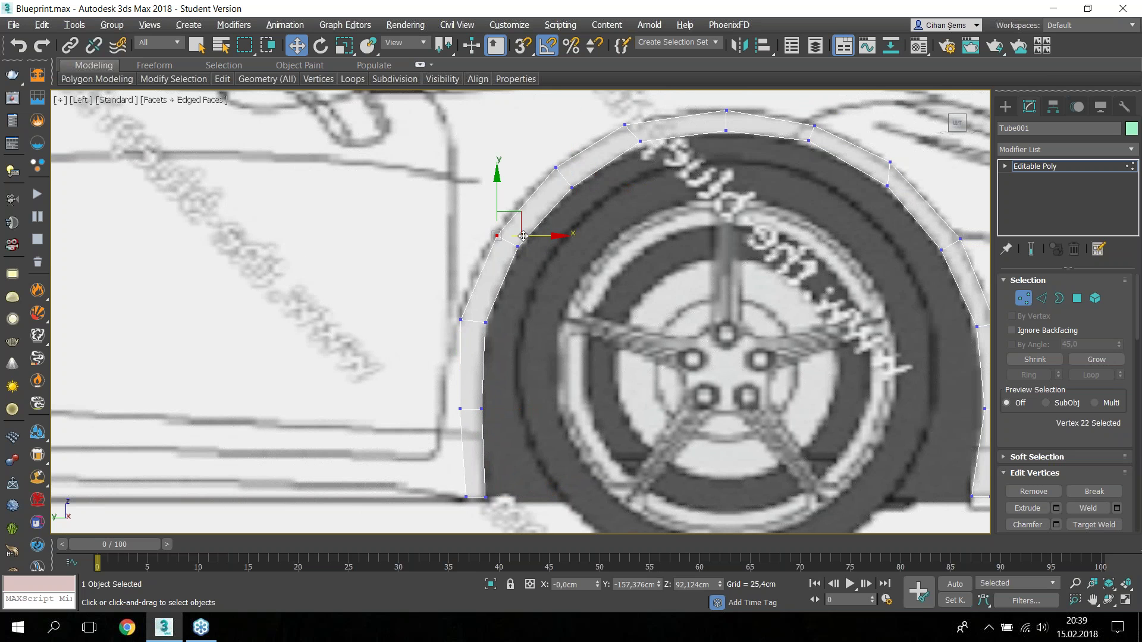
pyautogui.moveTo(523, 236); pyautogui.dragTo(521, 236)
# Step: Check the vertices at the arch top and on its right side
pyautogui.moveTo(858, 348); pyautogui.dragTo(766, 334, button='middle')
pyautogui.moveTo(802, 102)
pyautogui.mouseDown(button='middle')
pyautogui.moveTo(714, 135)
pyautogui.moveTo(659, 183)
pyautogui.mouseUp(button='middle')
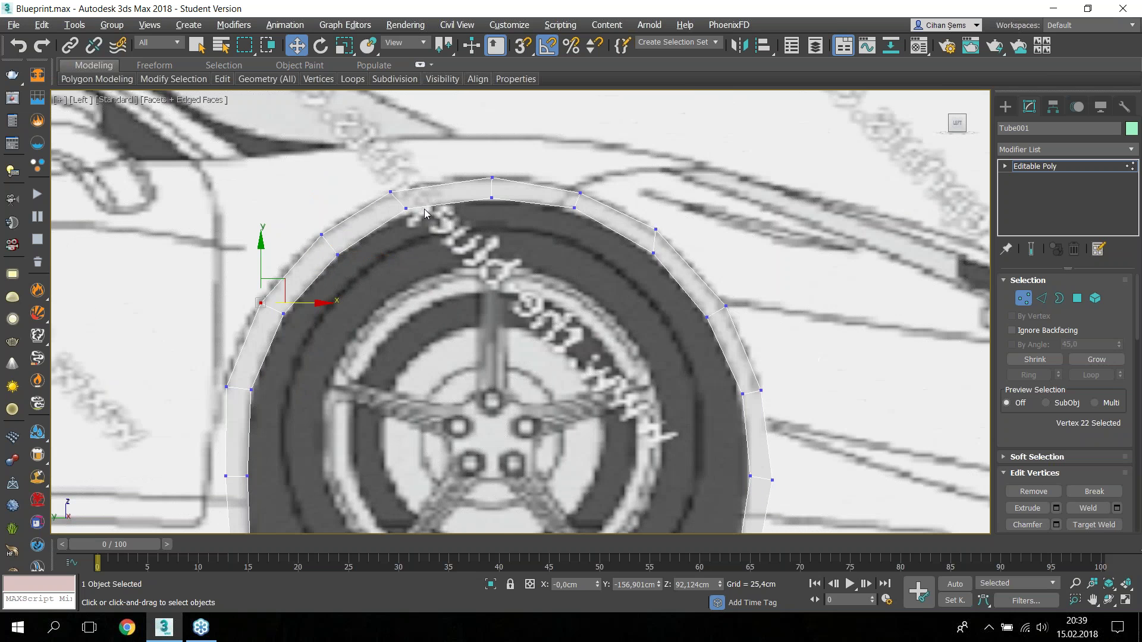
pyautogui.click(582, 190)
pyautogui.click(574, 209)
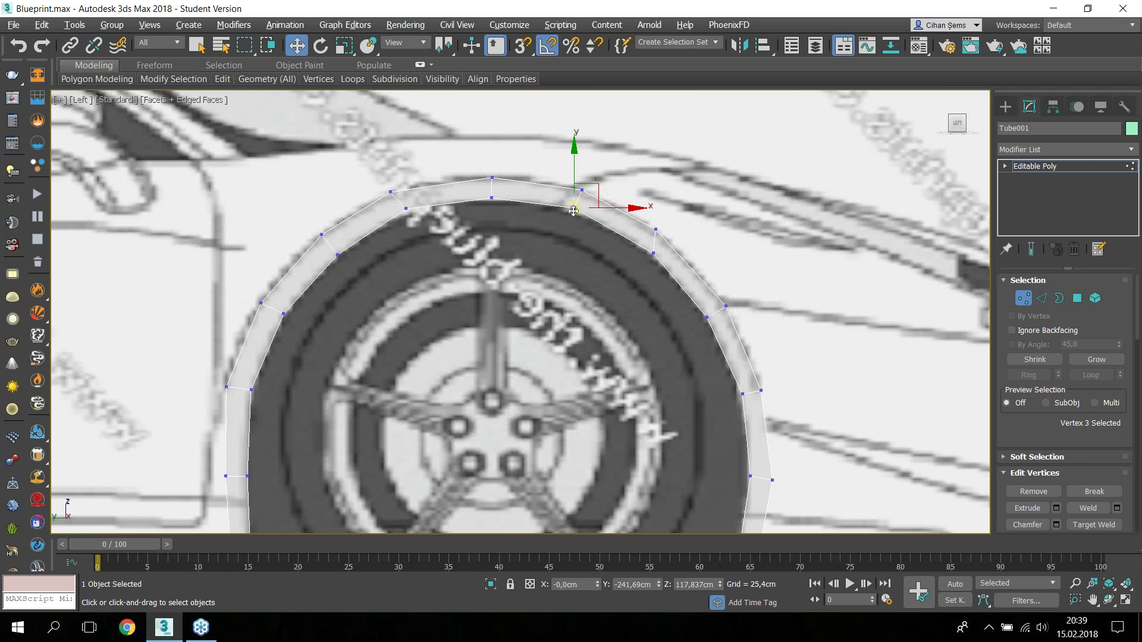
pyautogui.moveTo(442, 275); pyautogui.dragTo(480, 261, button='middle')
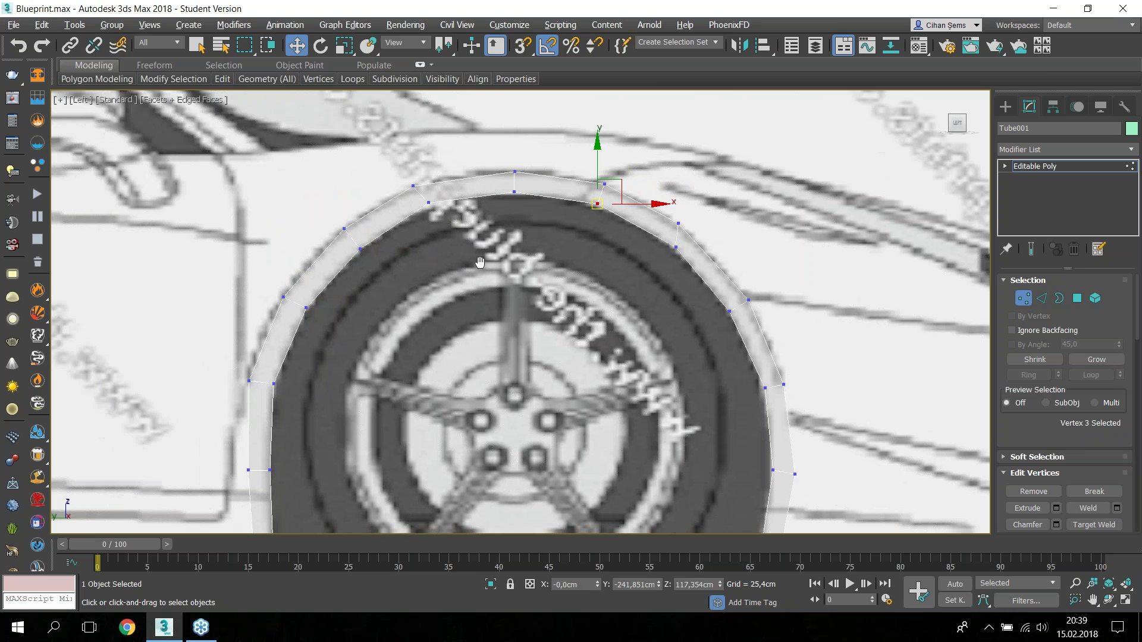
pyautogui.scroll(-3, 471, 284)
pyautogui.scroll(3, 714, 380)
pyautogui.click(701, 383)
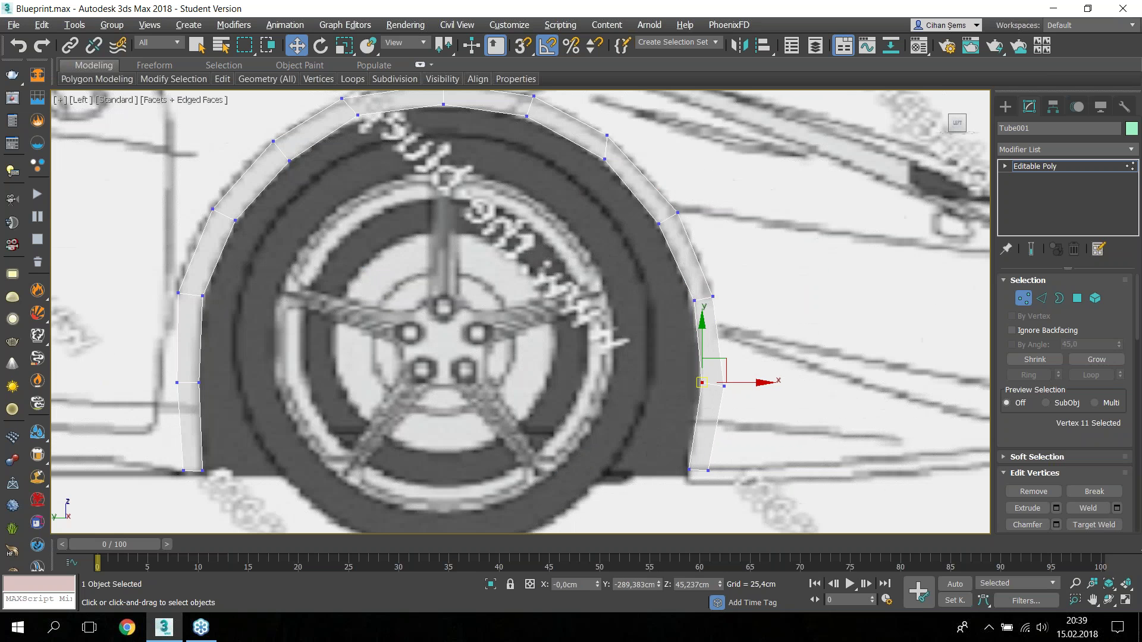
# Step: Toggle out of and back into Vertex mode and pick the arch's bottom-left vertex
pyautogui.click(1023, 297)
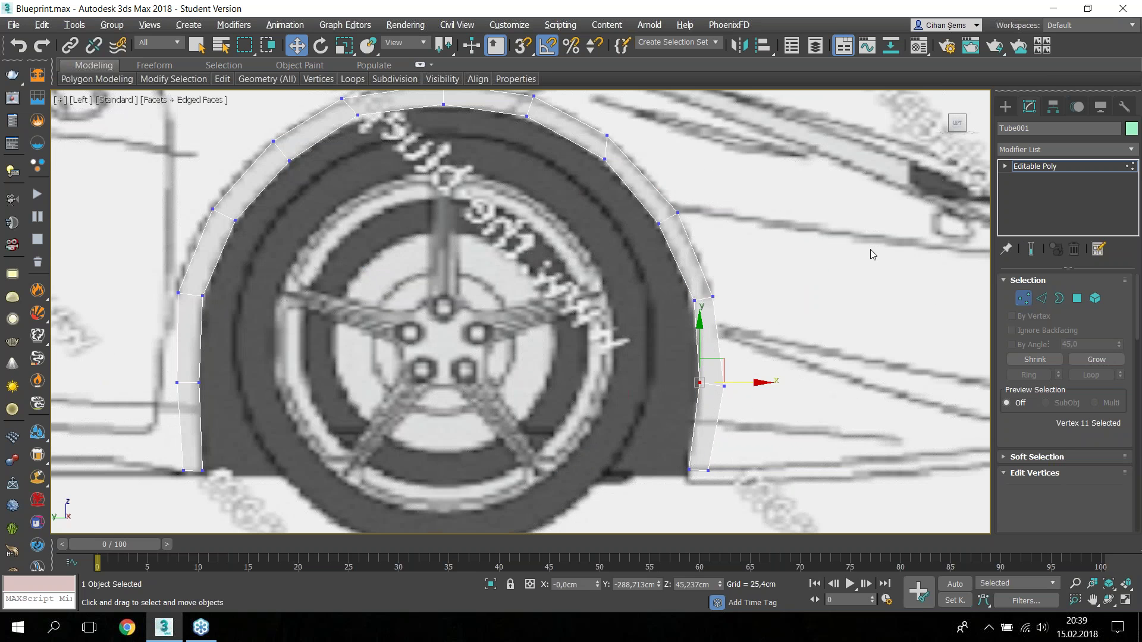
pyautogui.scroll(-2, 760, 249)
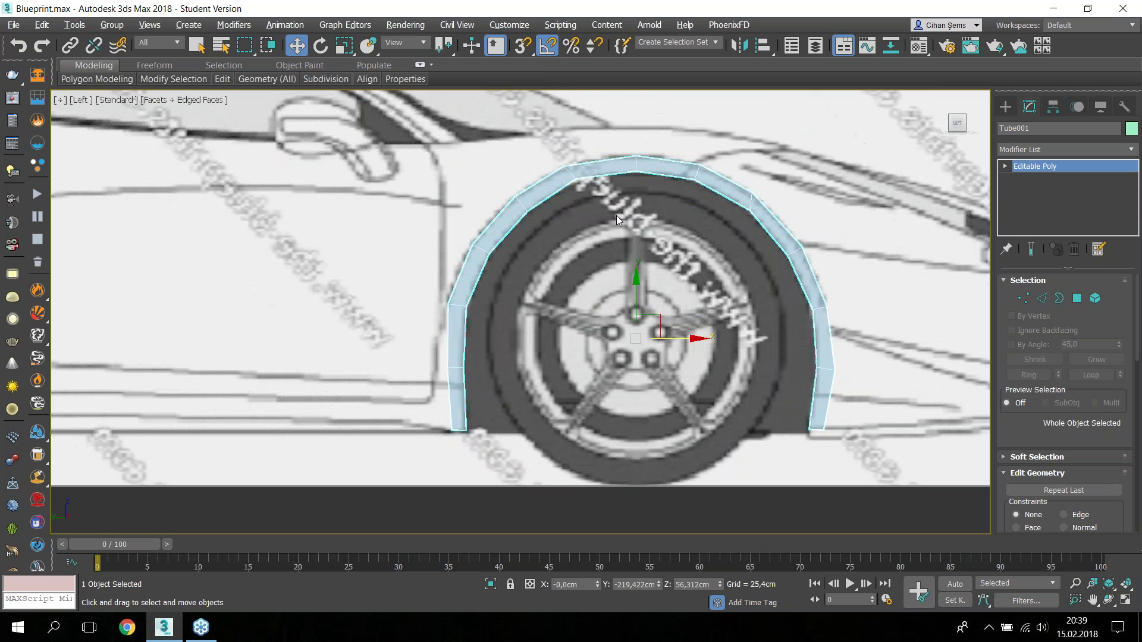
pyautogui.press('1')
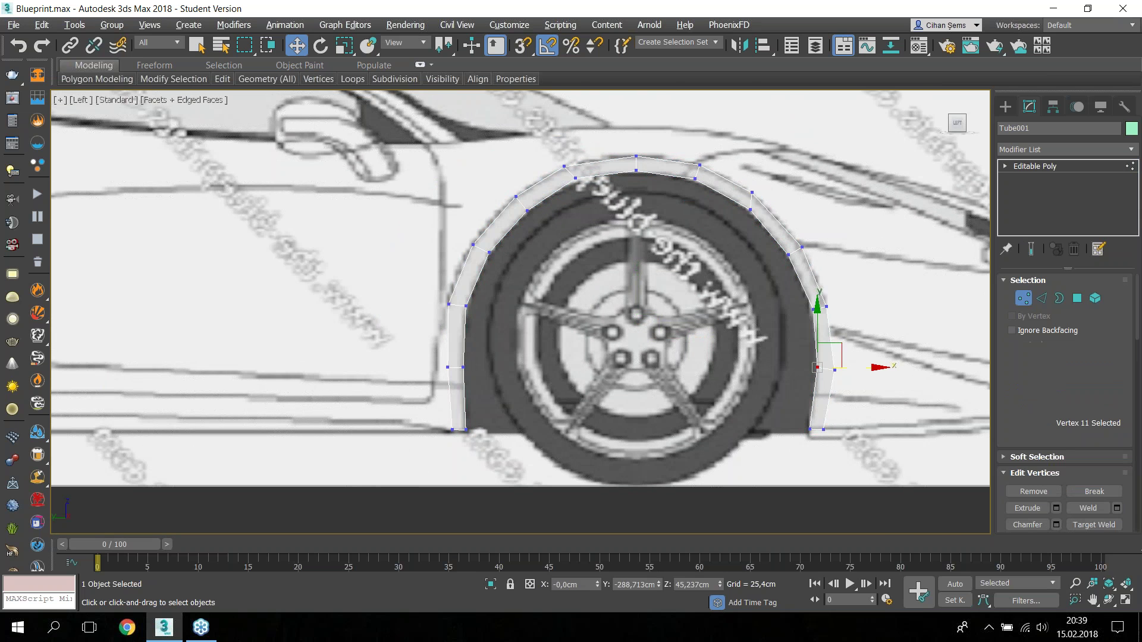
pyautogui.click(452, 428)
pyautogui.scroll(4, 457, 424)
pyautogui.scroll(-2, 729, 449)
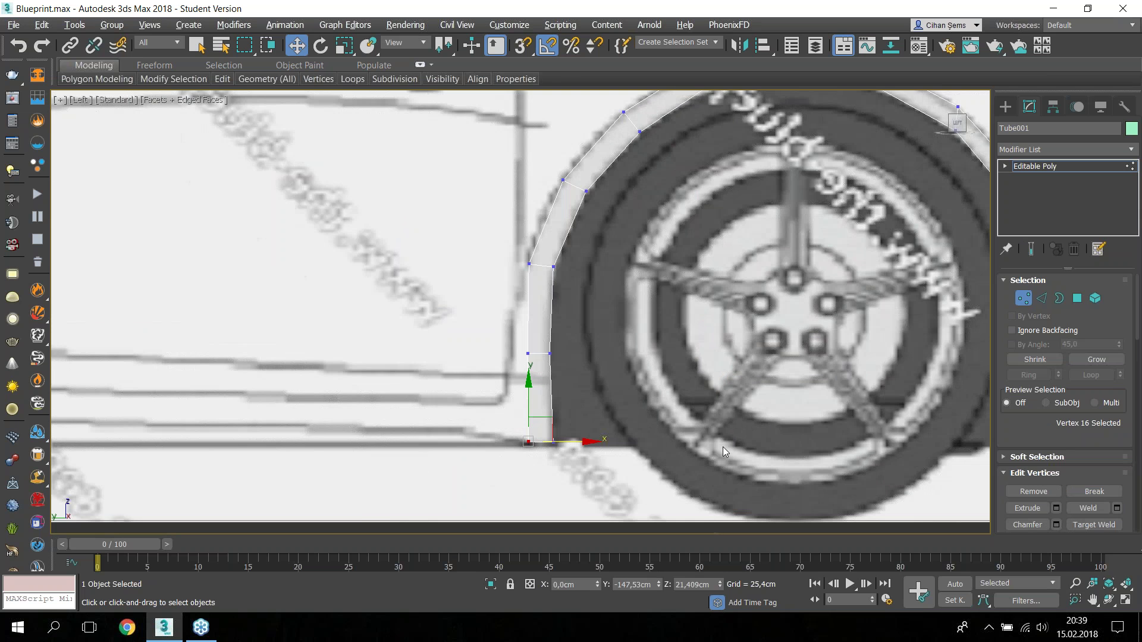
# Step: Nudge the bottom-right vertex right and lower the bottom-left vertex onto the body line
pyautogui.moveTo(723, 448); pyautogui.dragTo(321, 393, button='middle')
pyautogui.click(666, 423)
pyautogui.moveTo(682, 423); pyautogui.dragTo(683, 422)
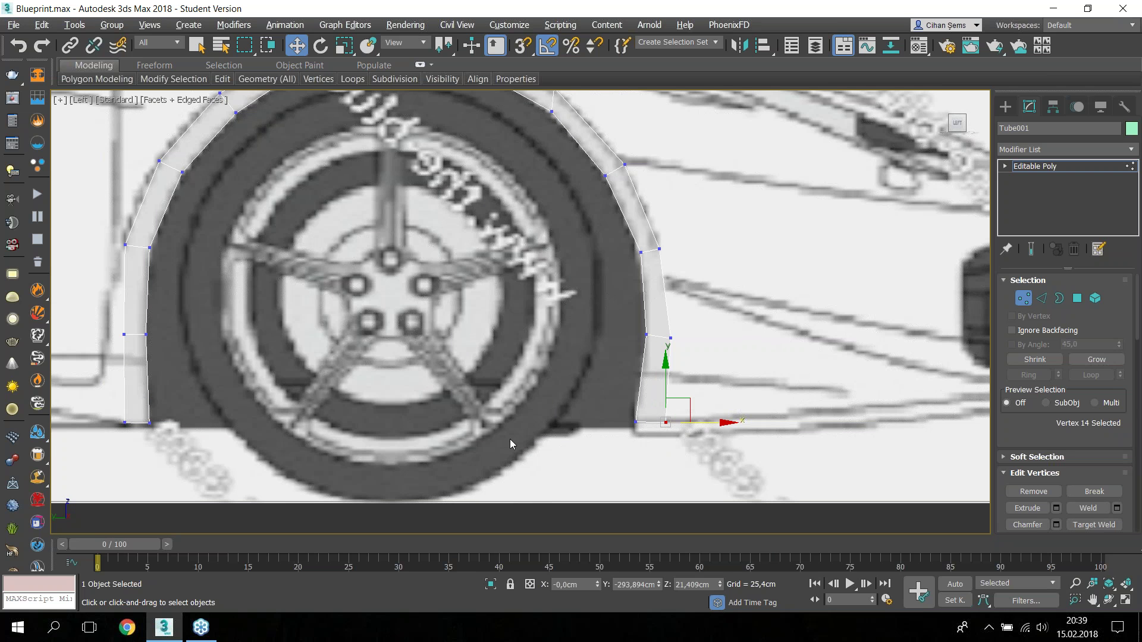
pyautogui.click(125, 422)
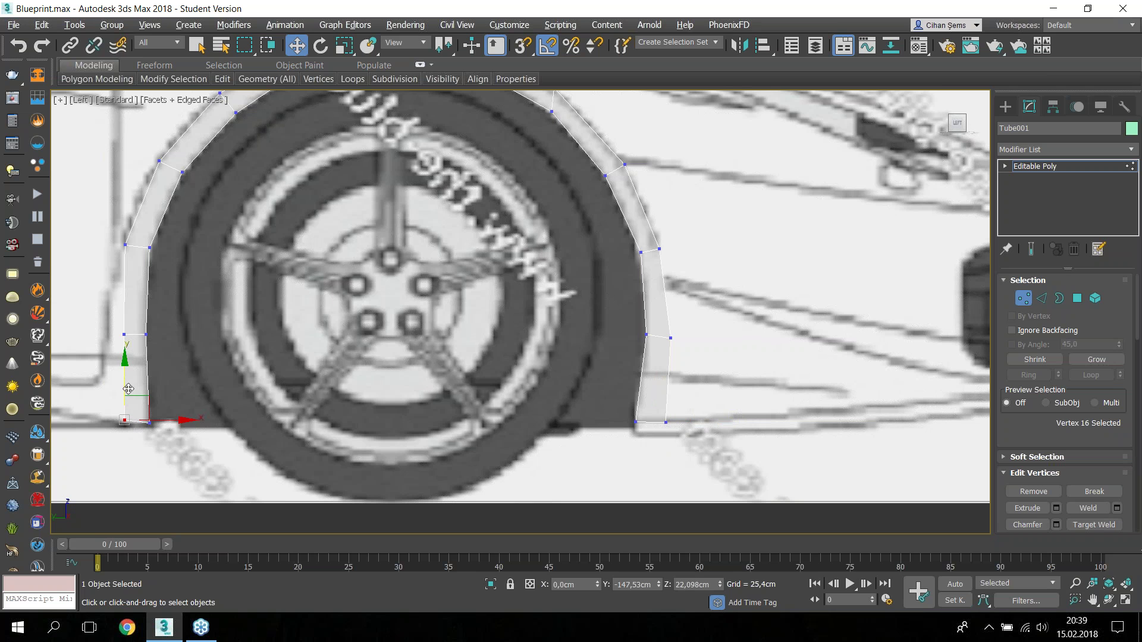
pyautogui.click(129, 393)
pyautogui.hotkey('ctrl', 'z')
pyautogui.moveTo(128, 390); pyautogui.dragTo(128, 391)
# Step: Zoom out to see more of the car, then raise the arch's bottom-left vertex slightly
pyautogui.press('1')
pyautogui.scroll(-3, 463, 173)
pyautogui.scroll(-4, 463, 173)
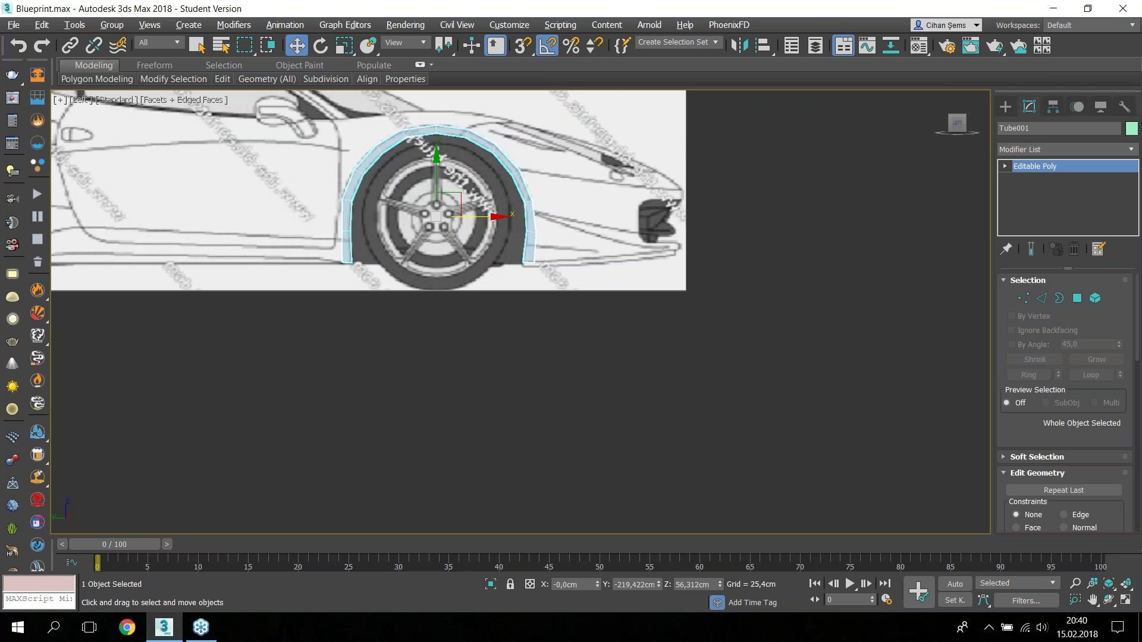
pyautogui.moveTo(429, 120)
pyautogui.mouseDown(button='middle')
pyautogui.moveTo(659, 222)
pyautogui.moveTo(752, 215)
pyautogui.mouseUp(button='middle')
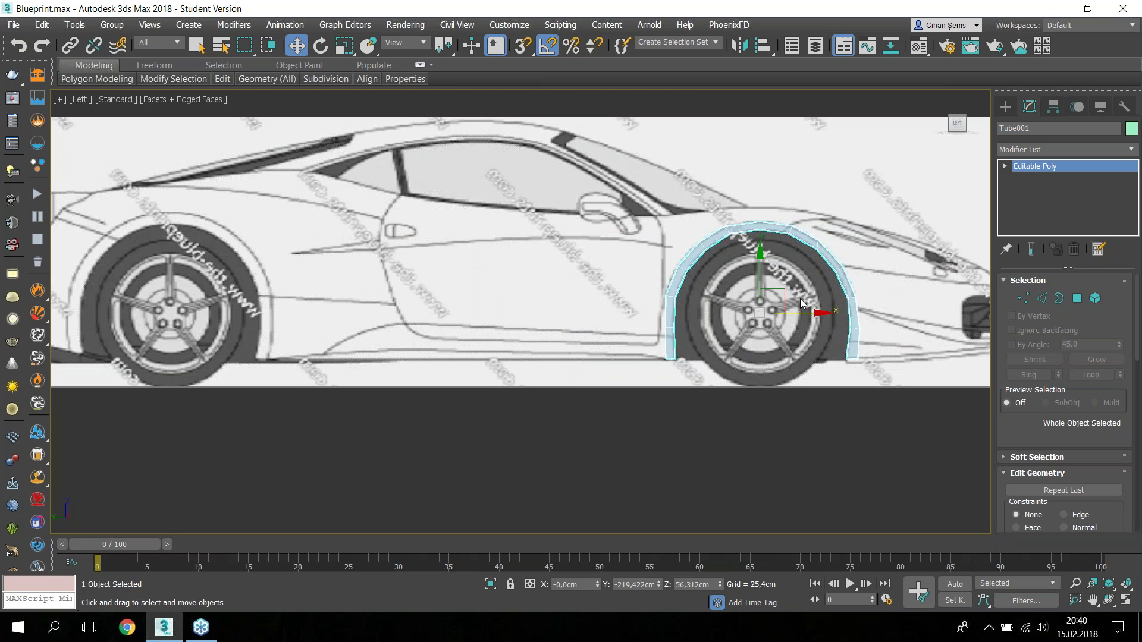
pyautogui.scroll(2, 748, 334)
pyautogui.press('1')
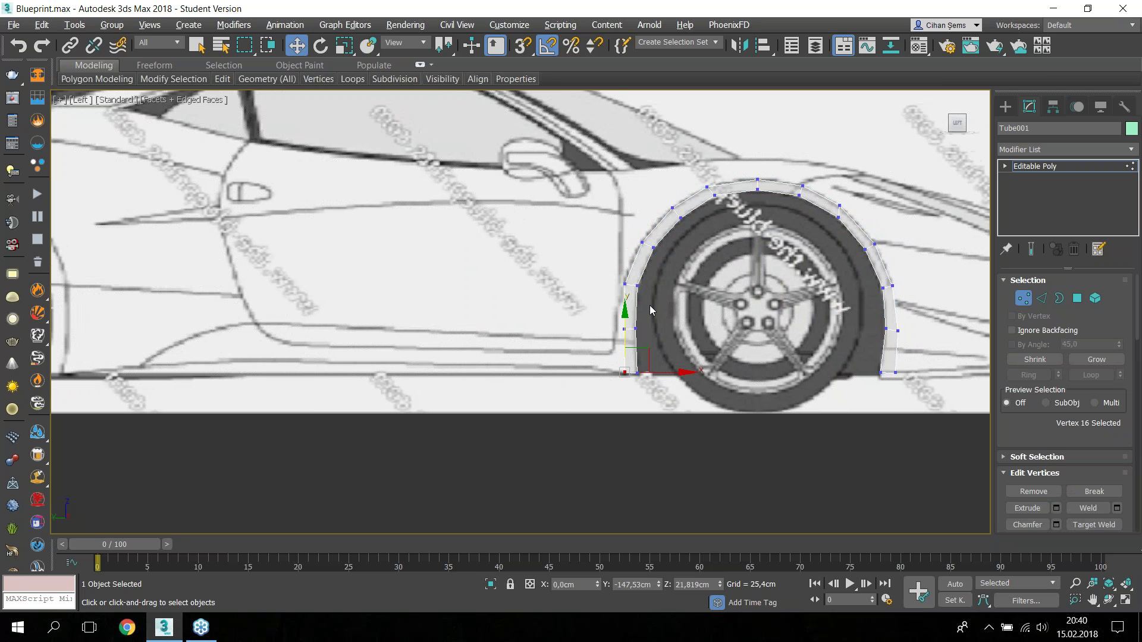
pyautogui.moveTo(645, 345)
pyautogui.mouseDown()
pyautogui.moveTo(632, 334)
pyautogui.moveTo(643, 330)
pyautogui.mouseUp()
# Step: Fit Tube001's right leg to the blueprint, nudging its bottom vertex slightly left
pyautogui.scroll(3, 632, 334)
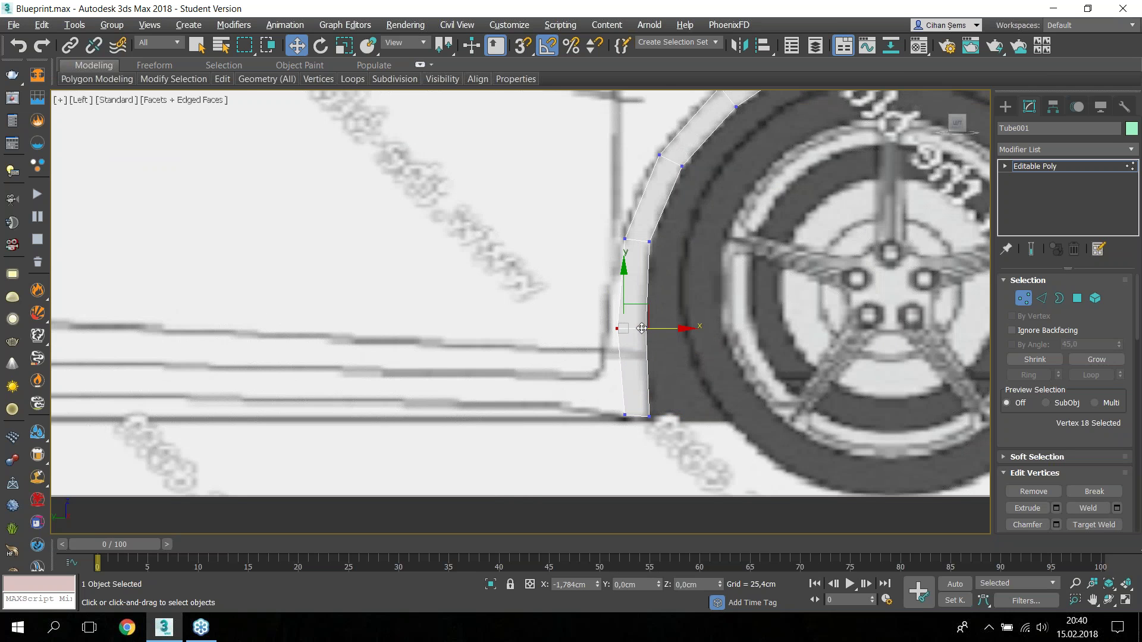
pyautogui.moveTo(651, 324); pyautogui.dragTo(528, 322, button='middle')
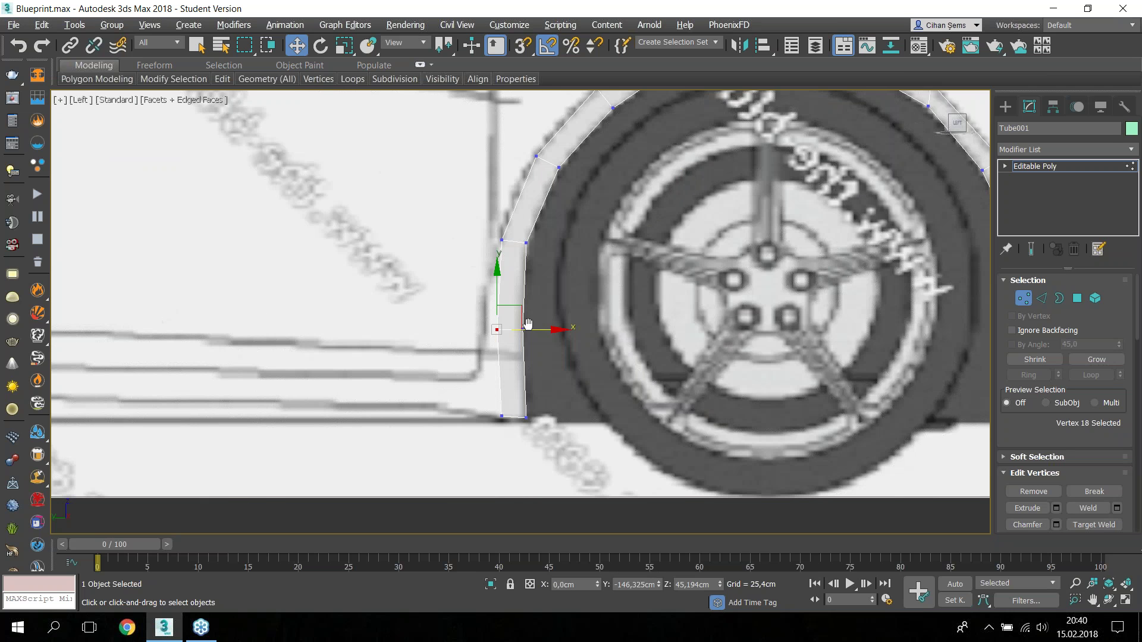
pyautogui.scroll(-3, 748, 334)
pyautogui.scroll(-3, 683, 305)
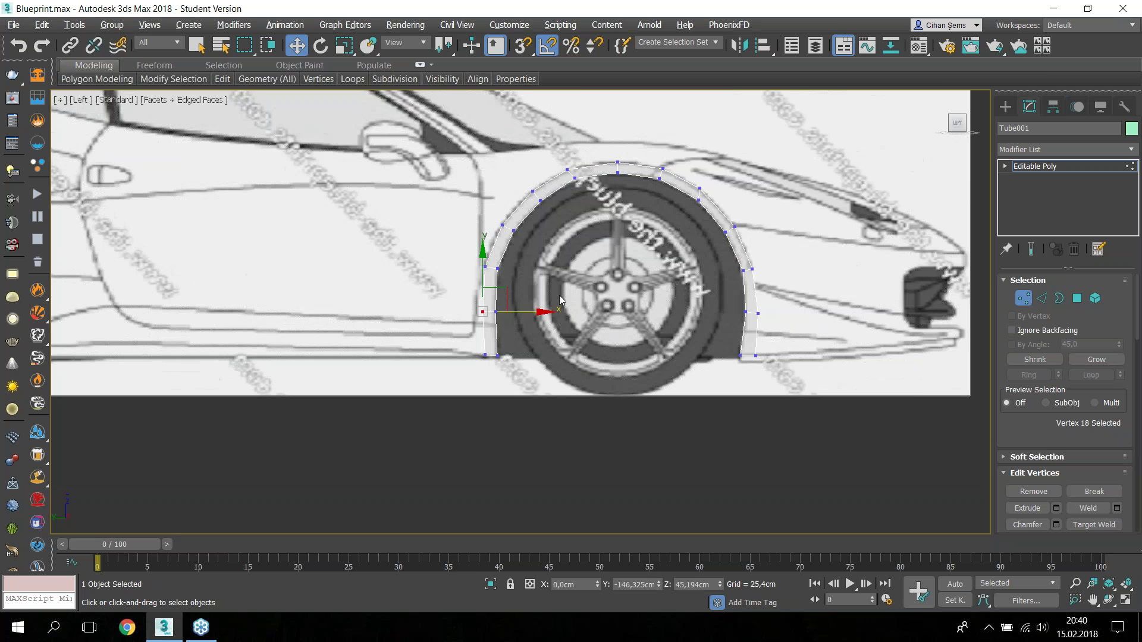
pyautogui.scroll(3, 469, 343)
pyautogui.click(503, 370)
pyautogui.moveTo(504, 370)
pyautogui.mouseDown(button='middle')
pyautogui.moveTo(382, 319)
pyautogui.moveTo(230, 391)
pyautogui.mouseUp(button='middle')
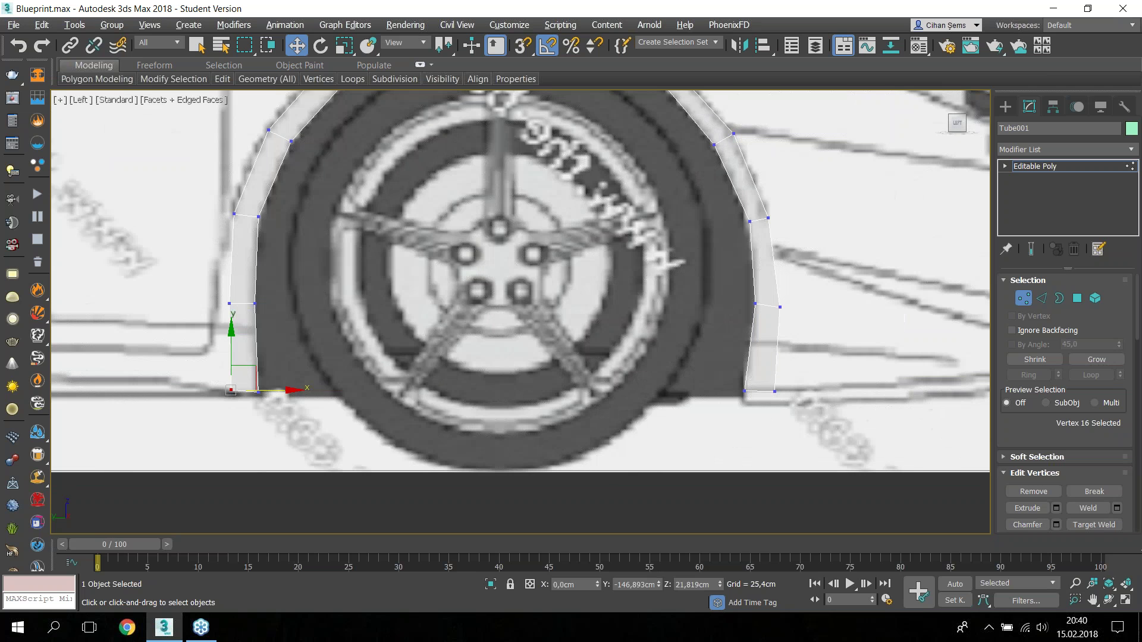
pyautogui.click(789, 250)
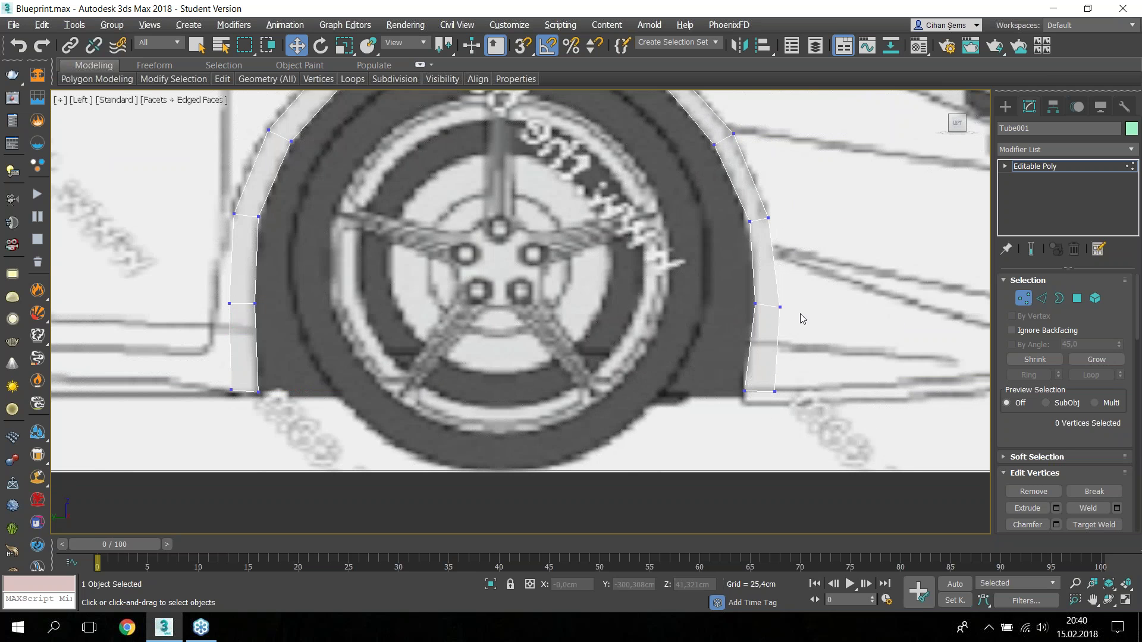
pyautogui.click(780, 306)
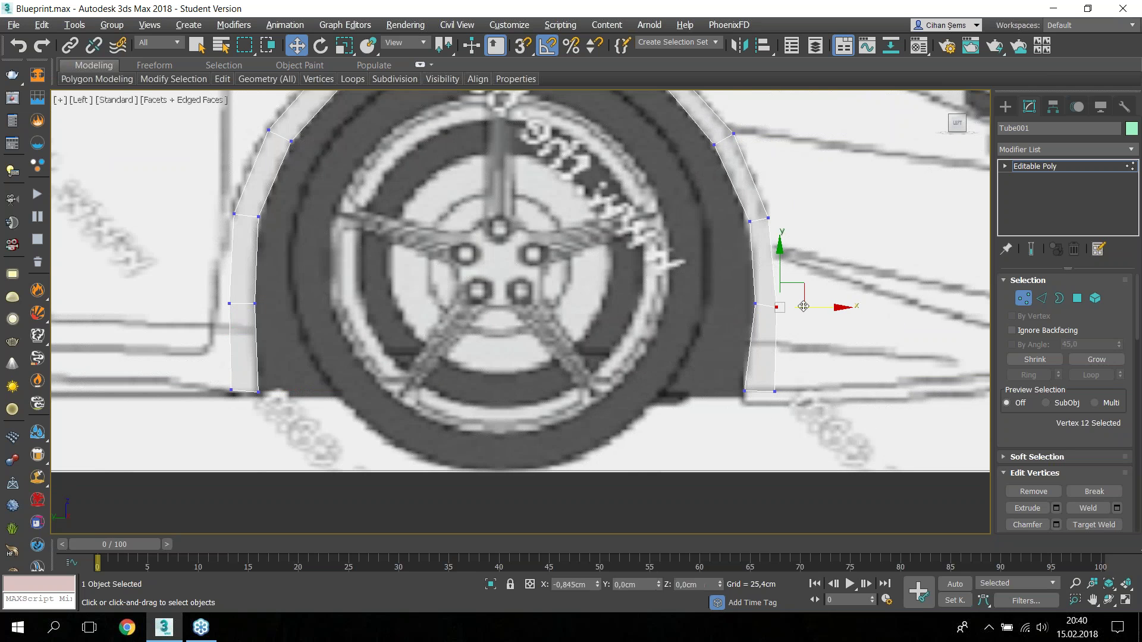
pyautogui.click(774, 391)
pyautogui.moveTo(802, 392); pyautogui.dragTo(793, 391)
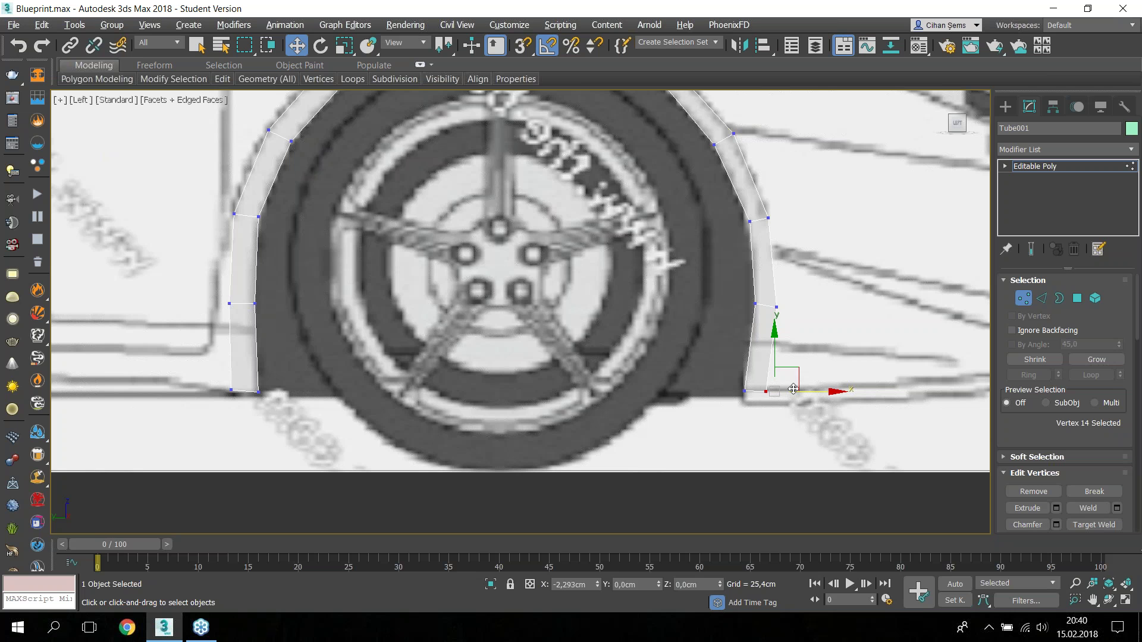
# Step: Exit Vertex mode, zoom out, and Shift-drag the arch left along X toward the rear wheel
pyautogui.press('1')
pyautogui.scroll(-4, 715, 264)
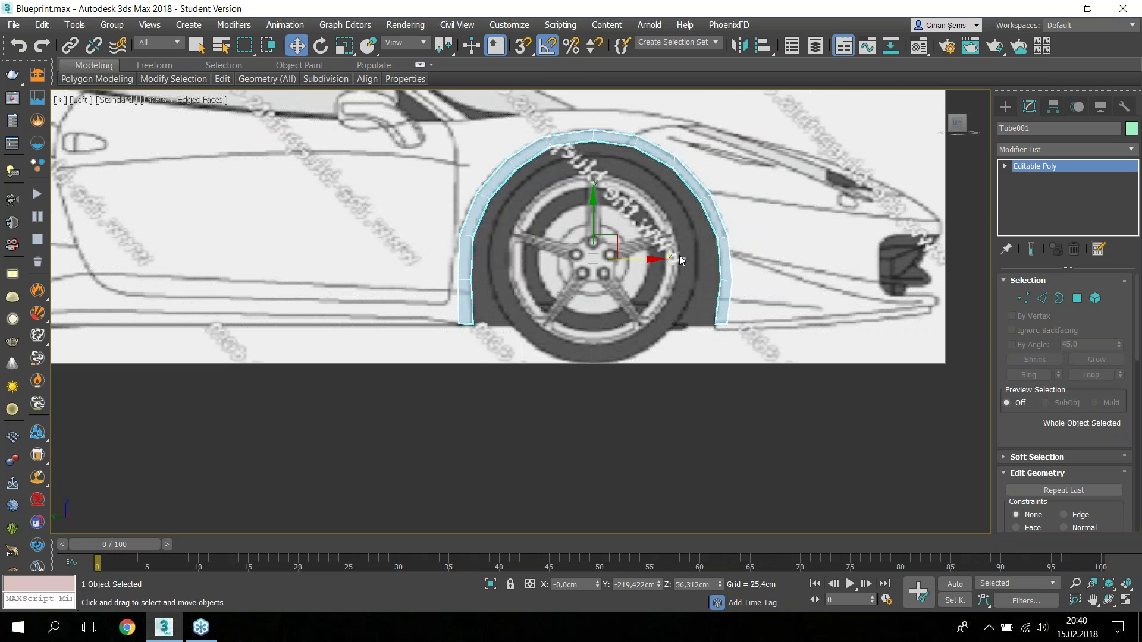
pyautogui.scroll(-2, 680, 259)
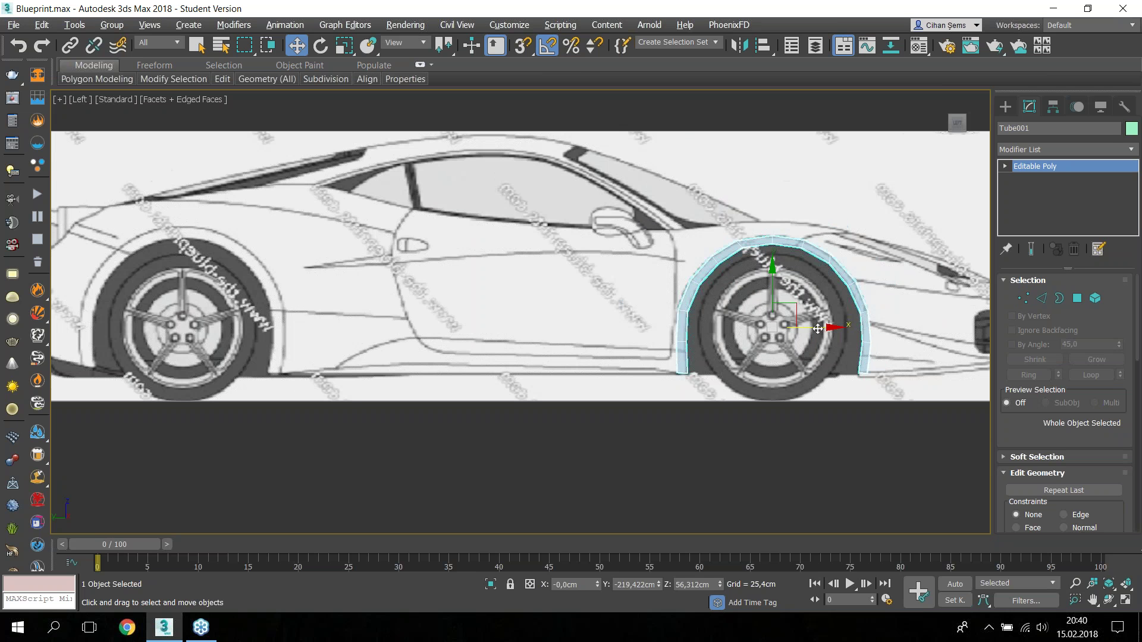
pyautogui.keyDown('shift'); pyautogui.moveTo(818, 329); pyautogui.dragTo(236, 298); pyautogui.keyUp('shift')
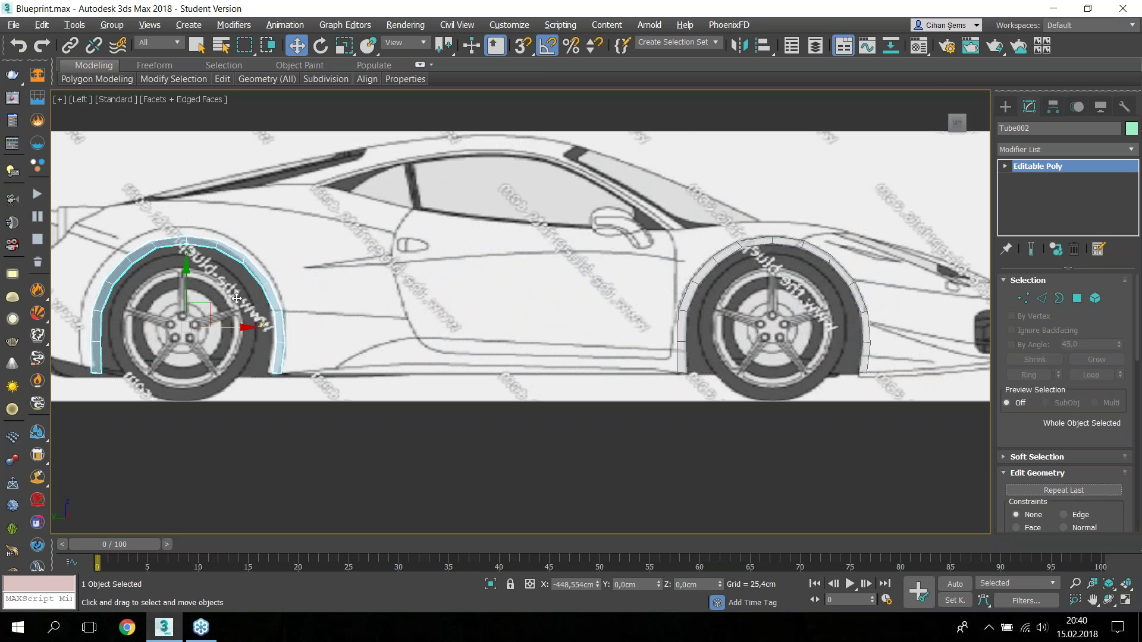
# Step: Drop the Copy clone Tube002 over the rear wheel and zoom in on it
pyautogui.keyDown('shift'); pyautogui.moveTo(236, 298); pyautogui.dragTo(233, 298); pyautogui.keyUp('shift')
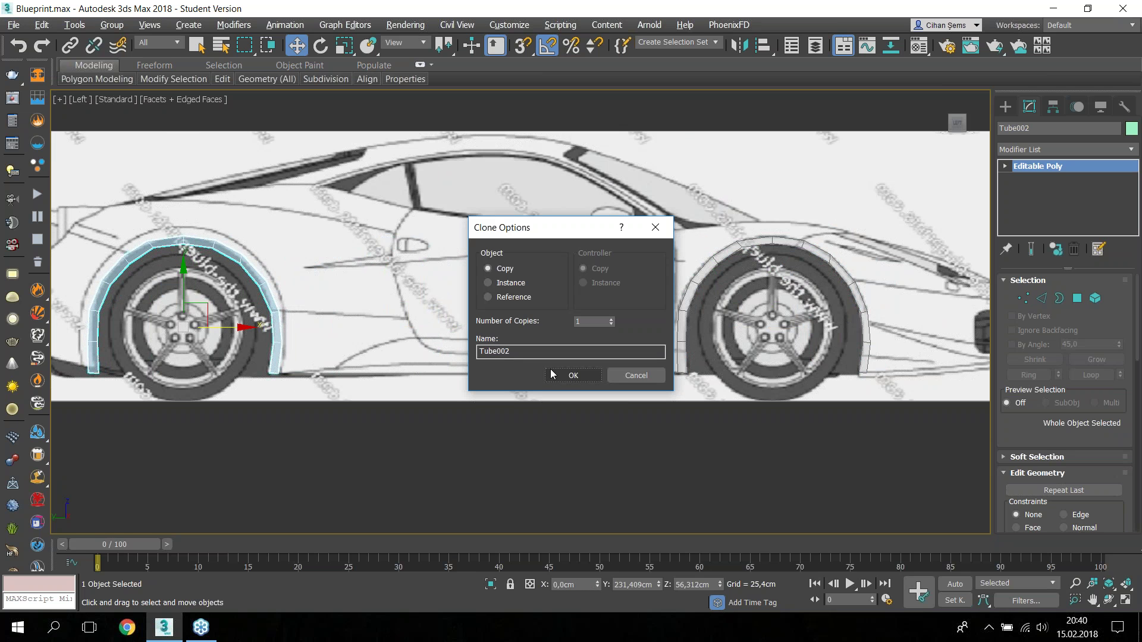
pyautogui.click(550, 369)
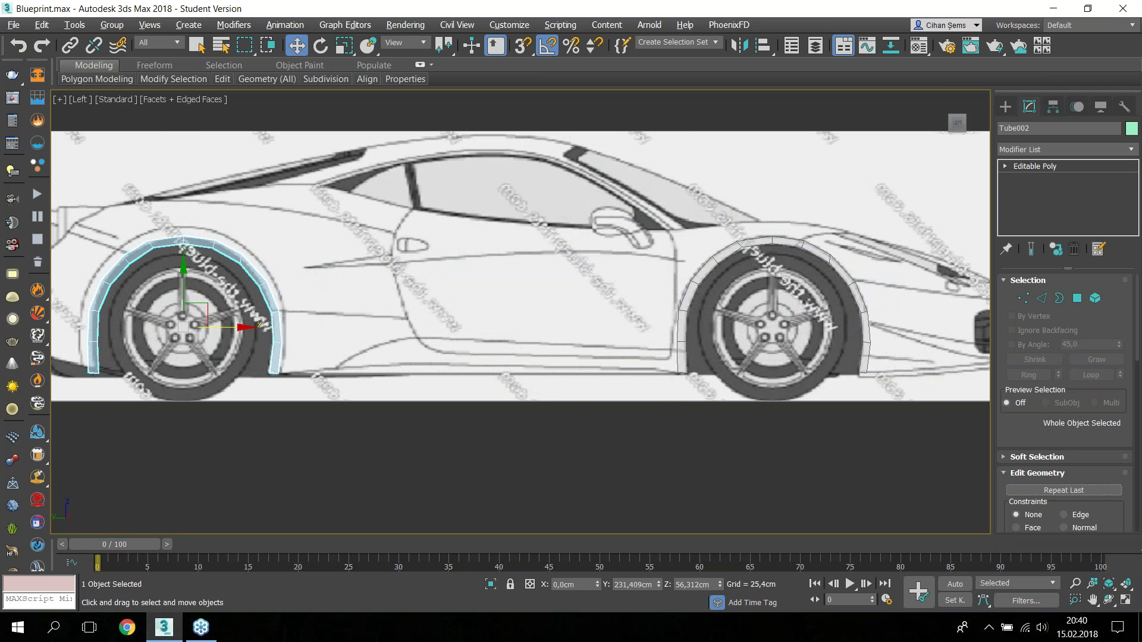
pyautogui.moveTo(241, 257); pyautogui.dragTo(457, 249, button='middle')
pyautogui.scroll(2, 457, 249)
pyautogui.scroll(2, 457, 245)
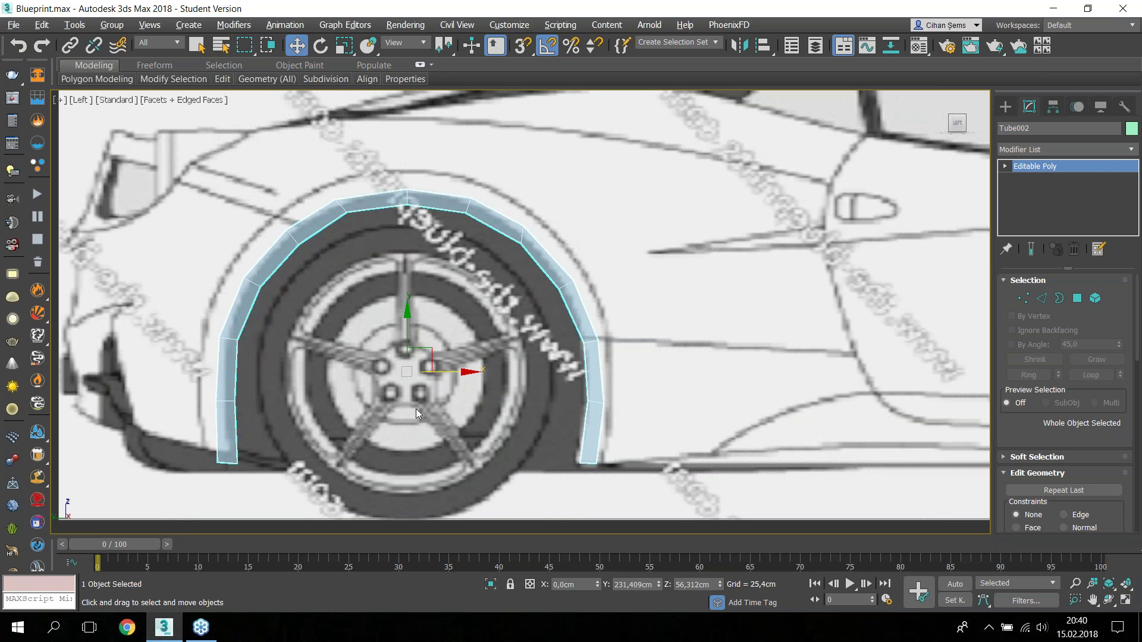
# Step: Enter Vertex mode on Tube002 and move the bottom-right vertex out to the wheel-arch outline
pyautogui.scroll(-3, 415, 408)
pyautogui.moveTo(415, 408)
pyautogui.mouseDown(button='middle')
pyautogui.moveTo(463, 313)
pyautogui.moveTo(417, 303)
pyautogui.mouseUp(button='middle')
pyautogui.scroll(3, 416, 304)
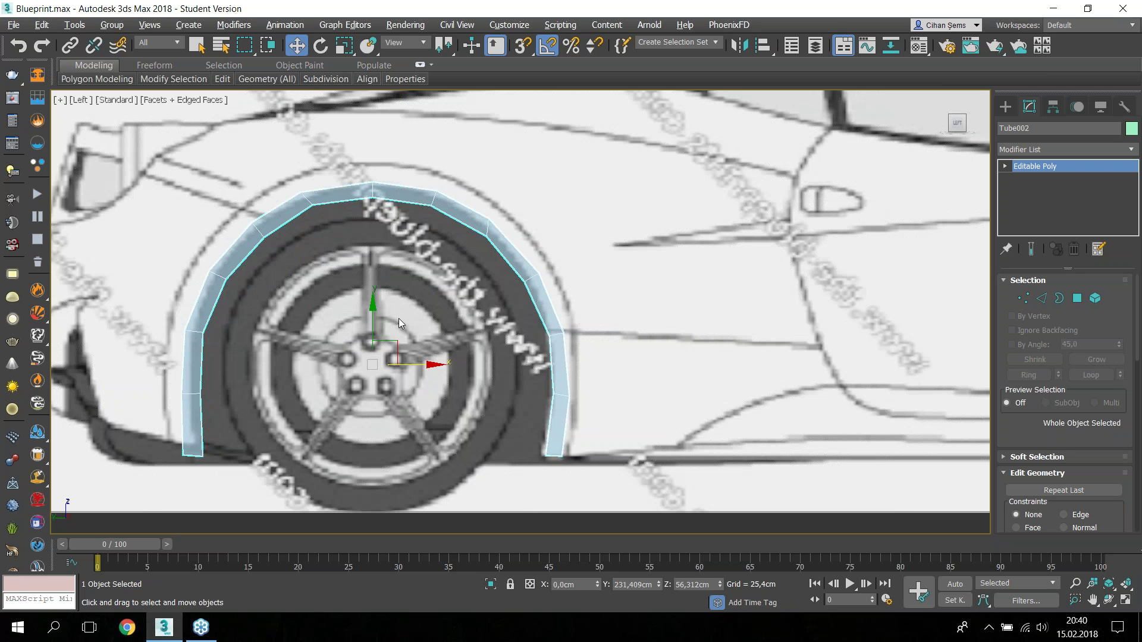
pyautogui.press('1')
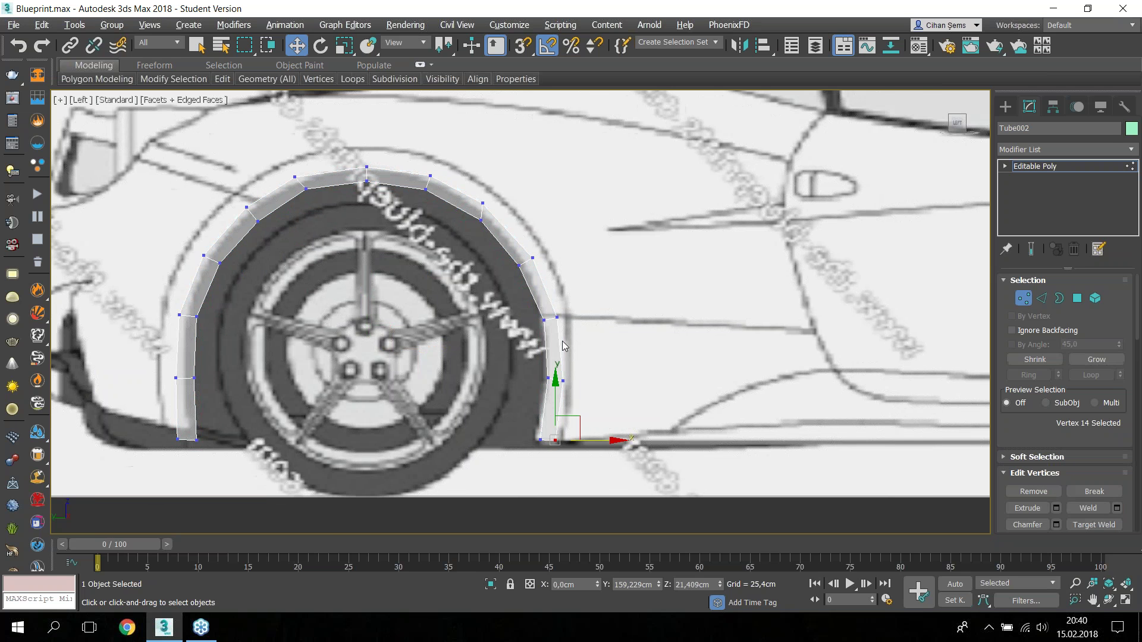
pyautogui.scroll(2, 564, 346)
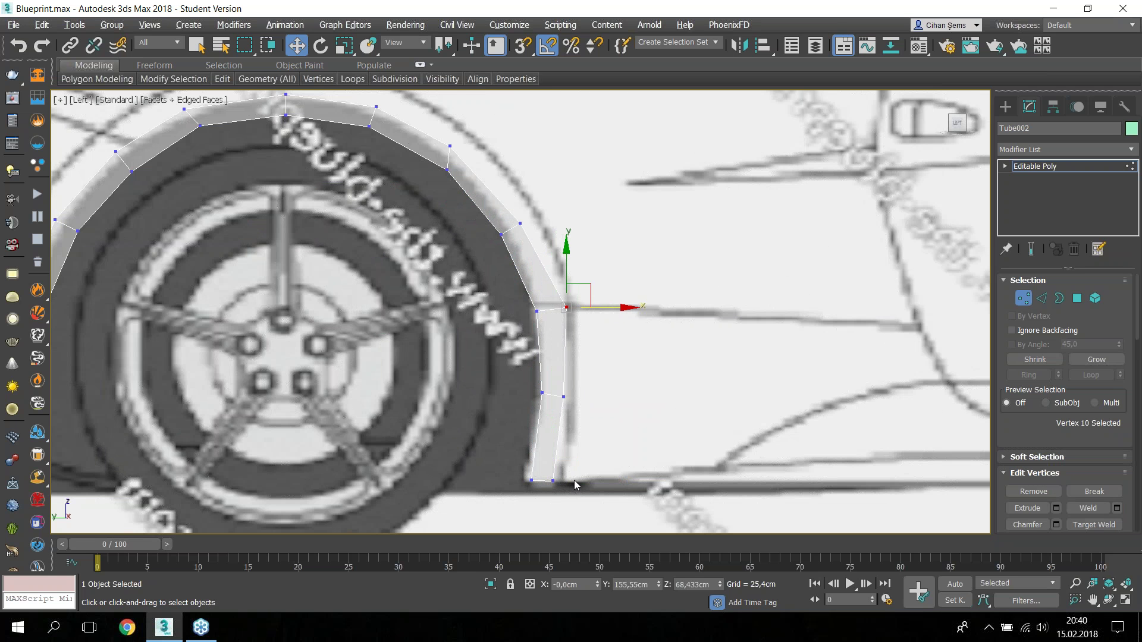
pyautogui.moveTo(552, 481); pyautogui.dragTo(561, 480)
# Step: Adjust the right leg's middle and upper outer vertices to follow the blueprint outline
pyautogui.click(531, 480)
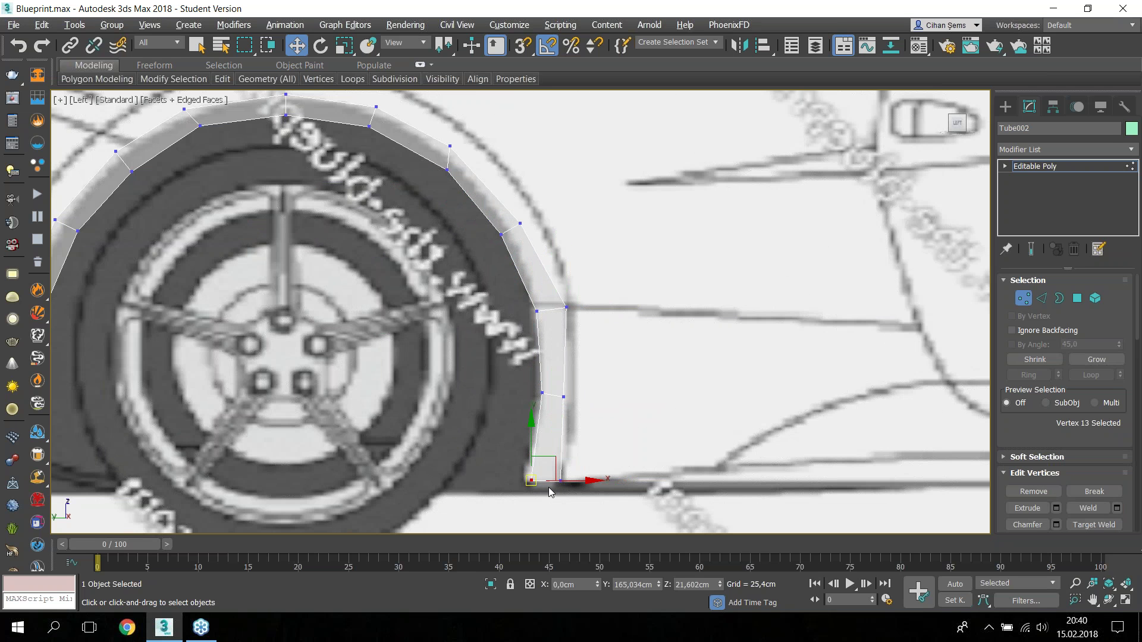
pyautogui.click(542, 393)
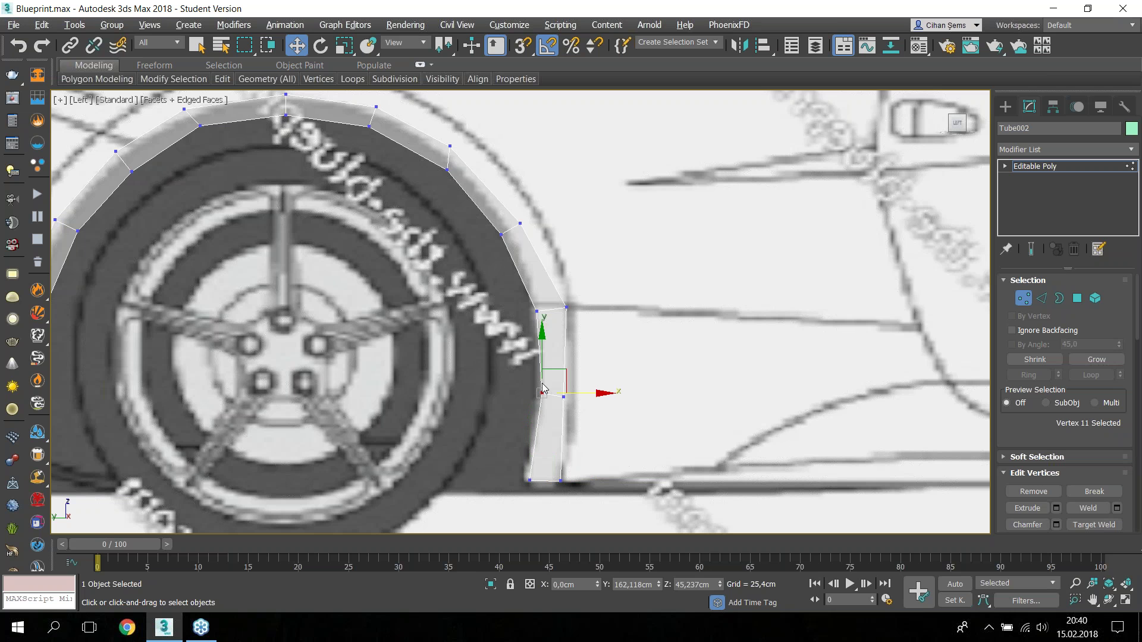
pyautogui.moveTo(568, 395); pyautogui.dragTo(591, 401)
pyautogui.click(587, 419)
pyautogui.click(563, 397)
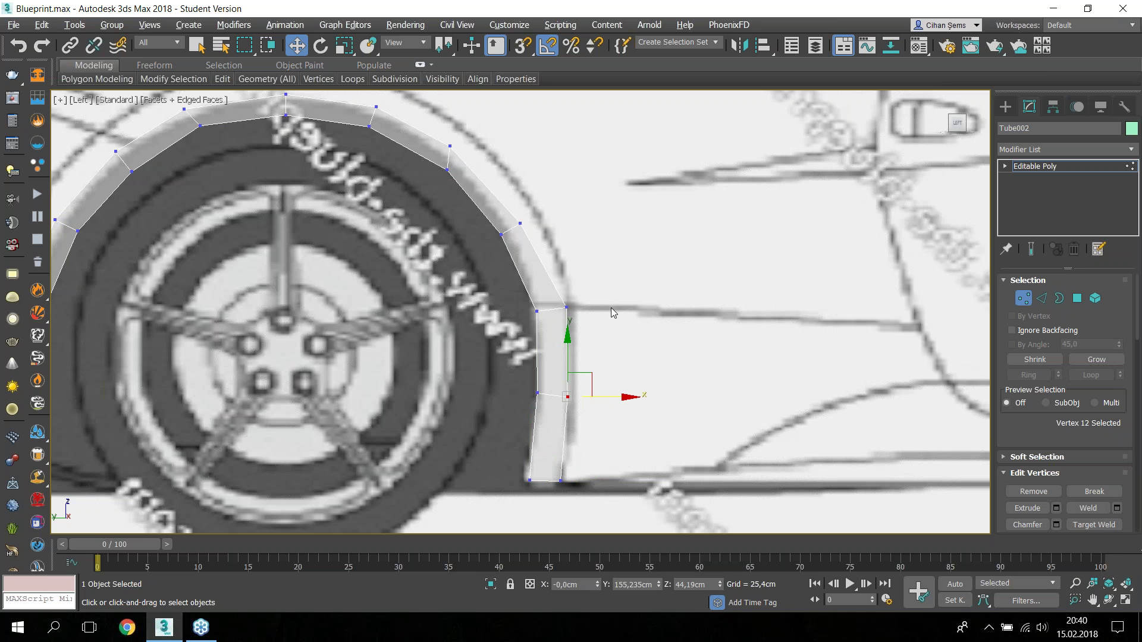
pyautogui.moveTo(612, 308); pyautogui.dragTo(612, 319, button='middle')
pyautogui.scroll(2, 551, 139)
pyautogui.click(572, 398)
pyautogui.moveTo(568, 376); pyautogui.dragTo(568, 370)
# Step: Push the arch's shoulder vertices outward onto the wheel-arch outline
pyautogui.moveTo(522, 291)
pyautogui.mouseDown()
pyautogui.moveTo(471, 315)
pyautogui.moveTo(499, 278)
pyautogui.moveTo(551, 273)
pyautogui.moveTo(493, 287)
pyautogui.mouseUp()
pyautogui.click(493, 282)
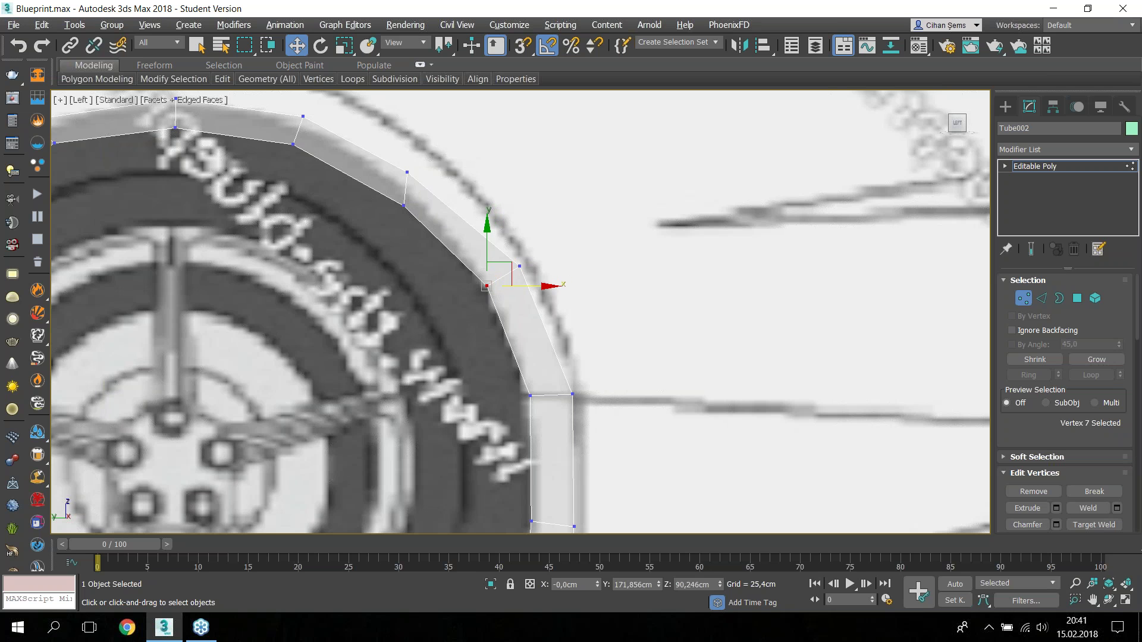
pyautogui.click(519, 266)
pyautogui.moveTo(551, 268); pyautogui.dragTo(557, 268)
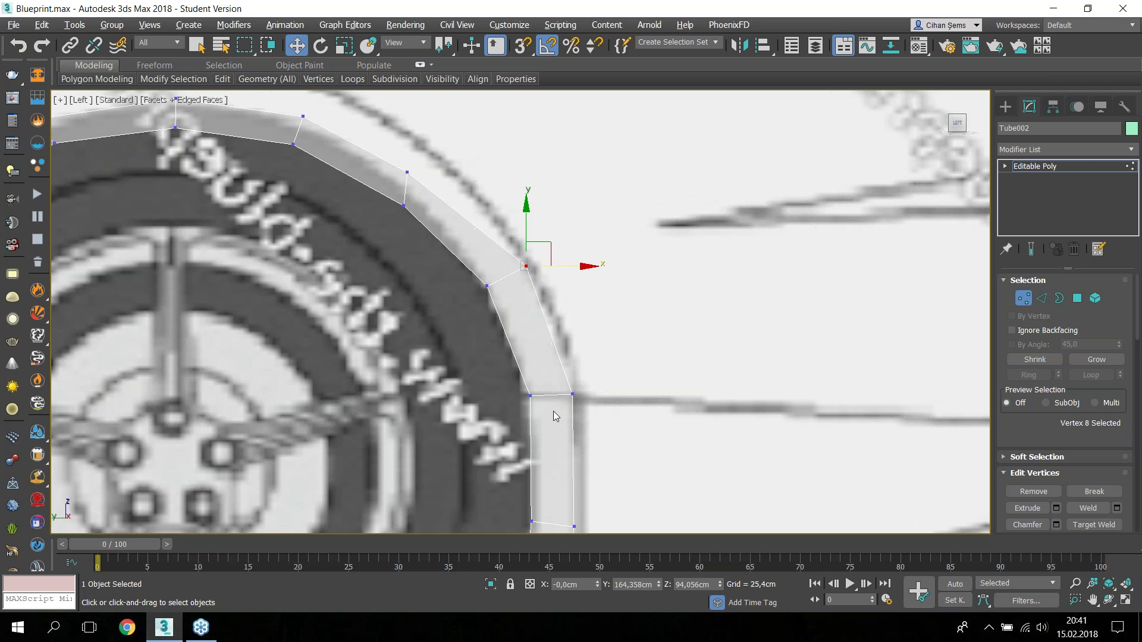
pyautogui.moveTo(486, 286); pyautogui.dragTo(491, 287)
pyautogui.moveTo(498, 302); pyautogui.dragTo(613, 355, button='middle')
pyautogui.click(517, 229)
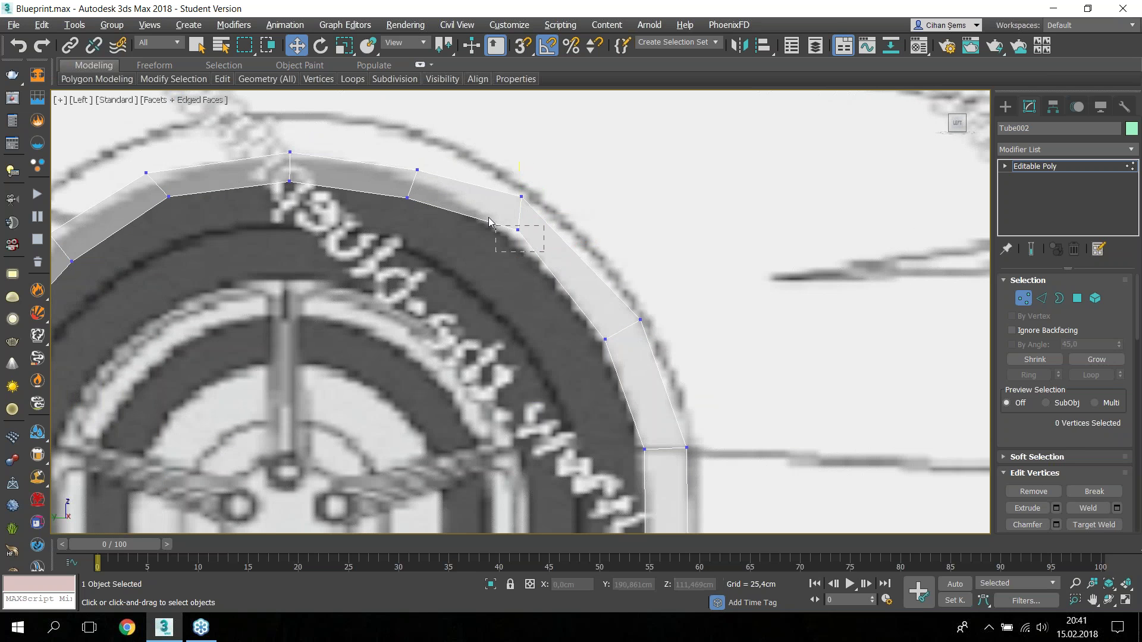
# Step: Fit the top-right arch vertices onto the inner and outer wheel-arch outline
pyautogui.moveTo(513, 196); pyautogui.dragTo(511, 203)
pyautogui.click(538, 197)
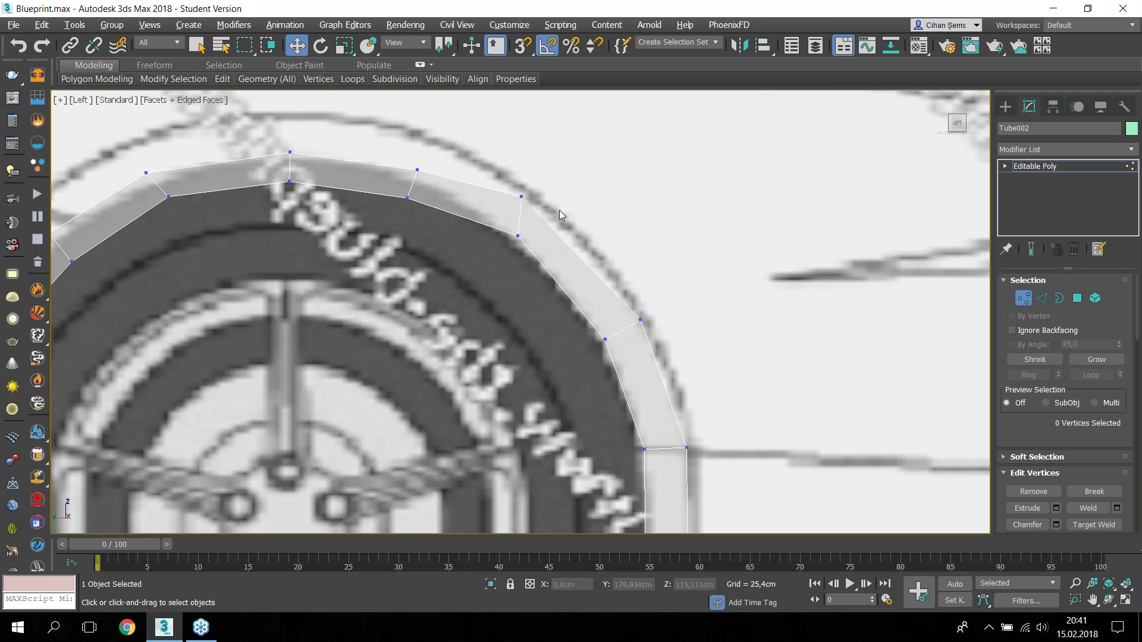
pyautogui.click(521, 197)
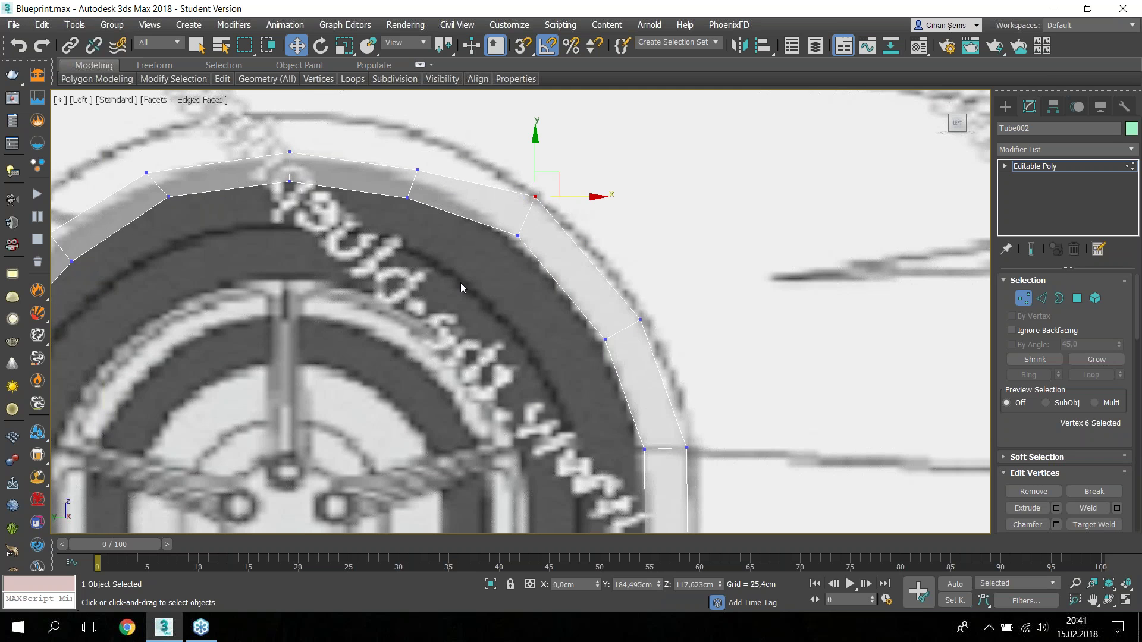
pyautogui.moveTo(469, 281)
pyautogui.mouseDown(button='middle')
pyautogui.moveTo(504, 279)
pyautogui.moveTo(542, 324)
pyautogui.mouseUp(button='middle')
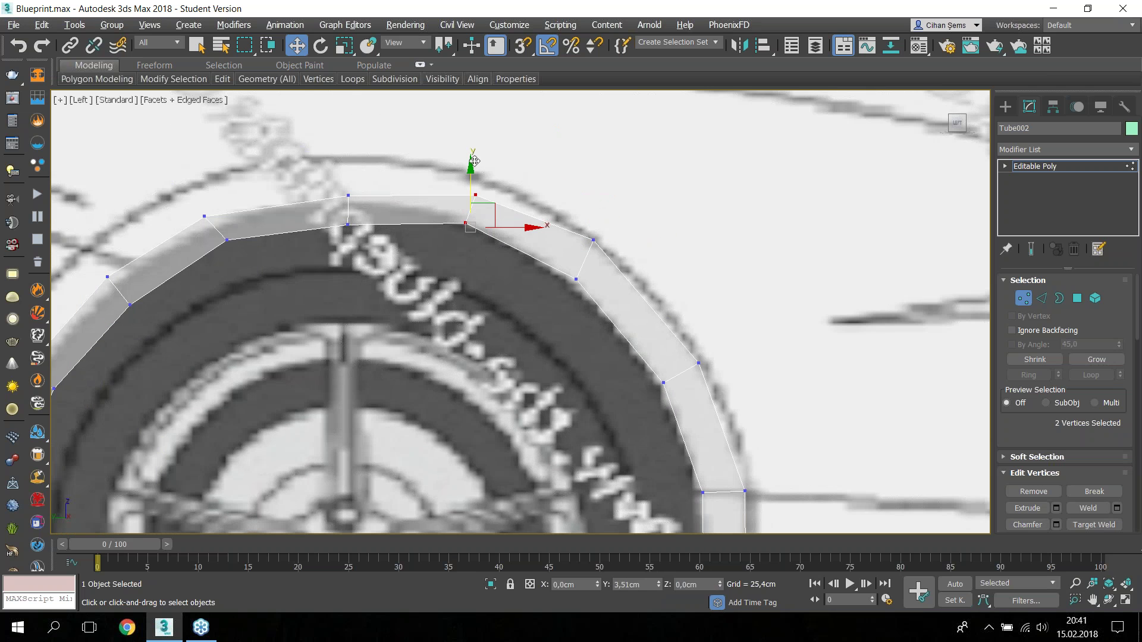
pyautogui.click(494, 186)
pyautogui.moveTo(474, 159); pyautogui.dragTo(473, 144)
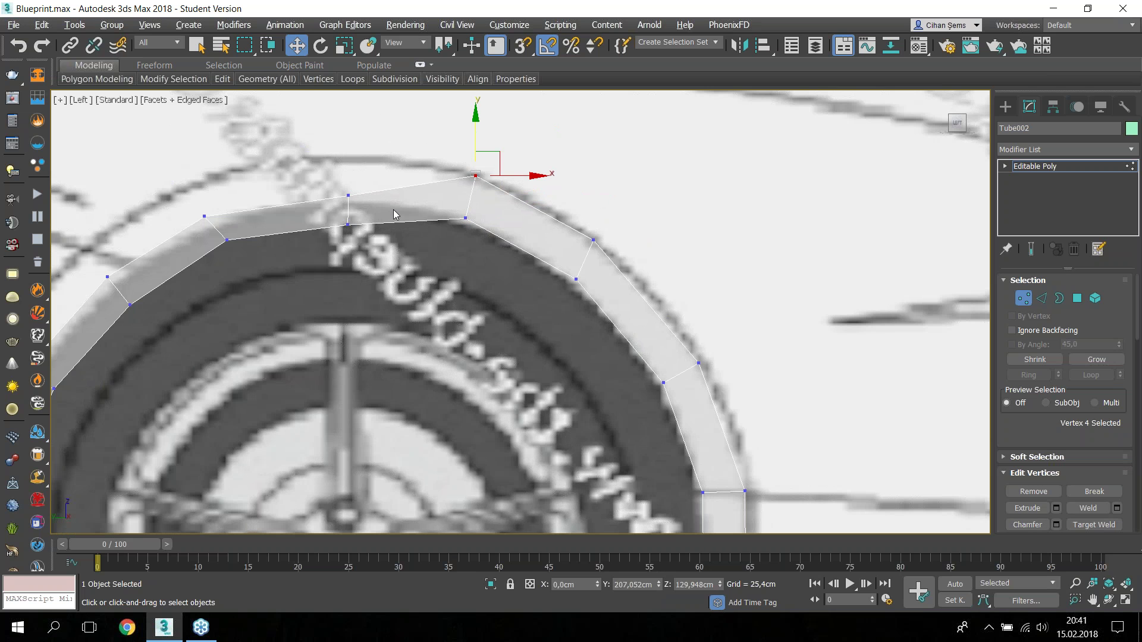
# Step: Raise the remaining top-of-arch vertices to match the blueprint outline
pyautogui.moveTo(394, 215); pyautogui.dragTo(392, 229, button='middle')
pyautogui.click(391, 232)
pyautogui.moveTo(390, 197); pyautogui.dragTo(390, 144)
pyautogui.moveTo(295, 247); pyautogui.dragTo(370, 249, button='middle')
pyautogui.click(336, 254)
pyautogui.moveTo(336, 254); pyautogui.dragTo(336, 220)
pyautogui.moveTo(370, 301)
pyautogui.mouseDown()
pyautogui.moveTo(344, 271)
pyautogui.moveTo(360, 245)
pyautogui.mouseUp()
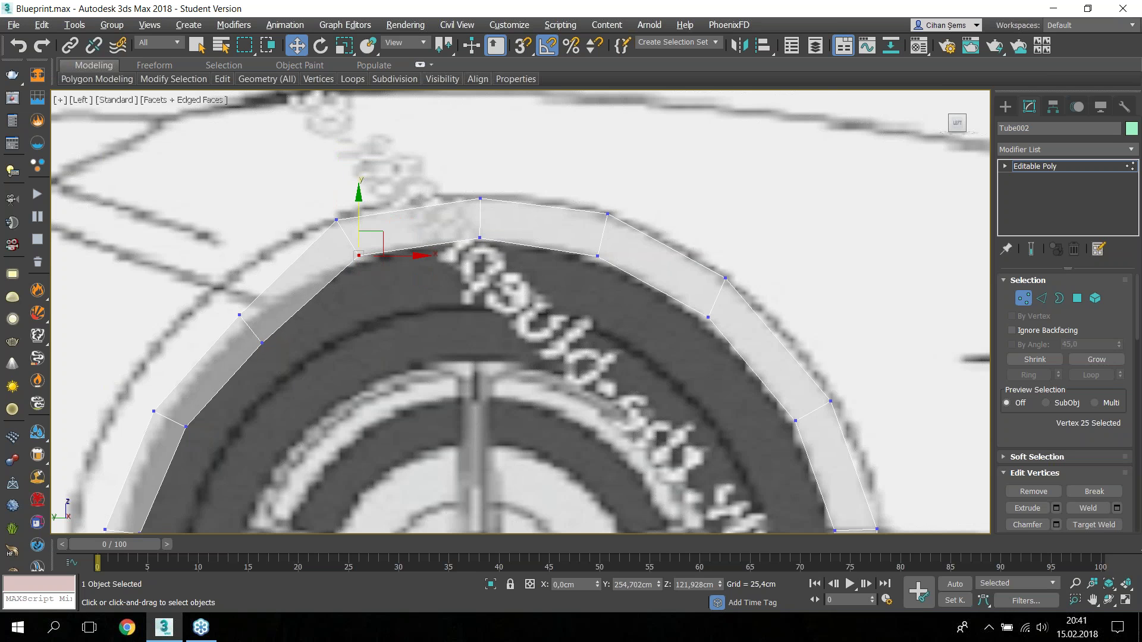
# Step: Raise the left shoulder vertices and move an outer vertex left onto the outline
pyautogui.moveTo(398, 296); pyautogui.dragTo(465, 290, button='middle')
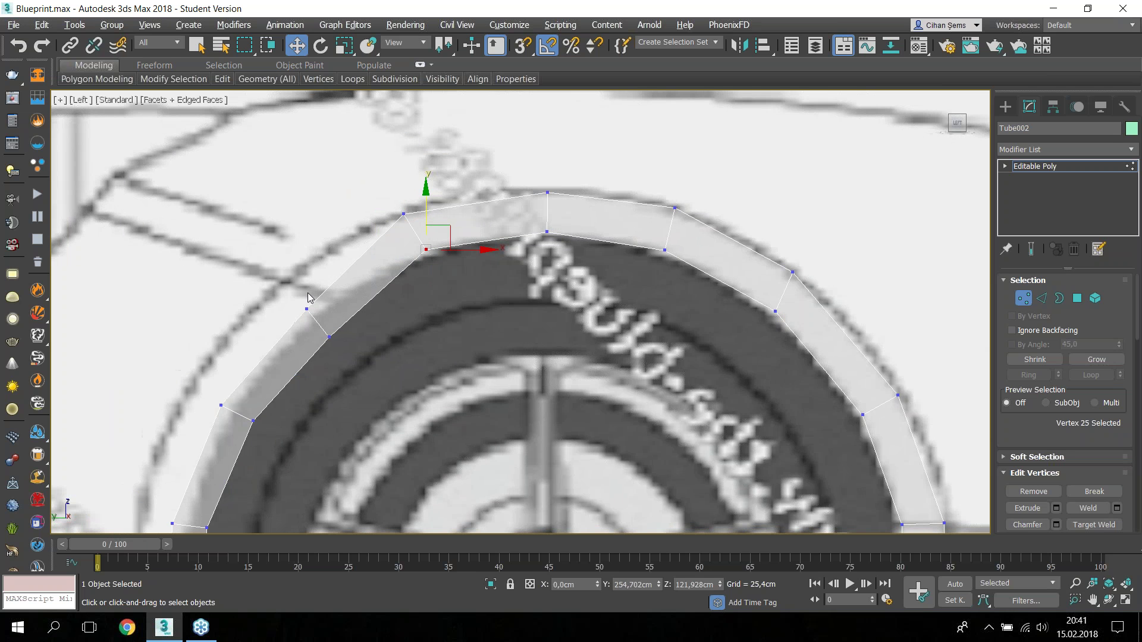
pyautogui.moveTo(304, 307); pyautogui.dragTo(306, 268)
pyautogui.click(328, 337)
pyautogui.moveTo(329, 337); pyautogui.dragTo(330, 304)
pyautogui.moveTo(371, 348); pyautogui.dragTo(438, 346, button='middle')
pyautogui.click(287, 403)
pyautogui.moveTo(354, 402)
pyautogui.mouseDown()
pyautogui.moveTo(315, 403)
pyautogui.moveTo(323, 418)
pyautogui.mouseUp()
pyautogui.click(321, 418)
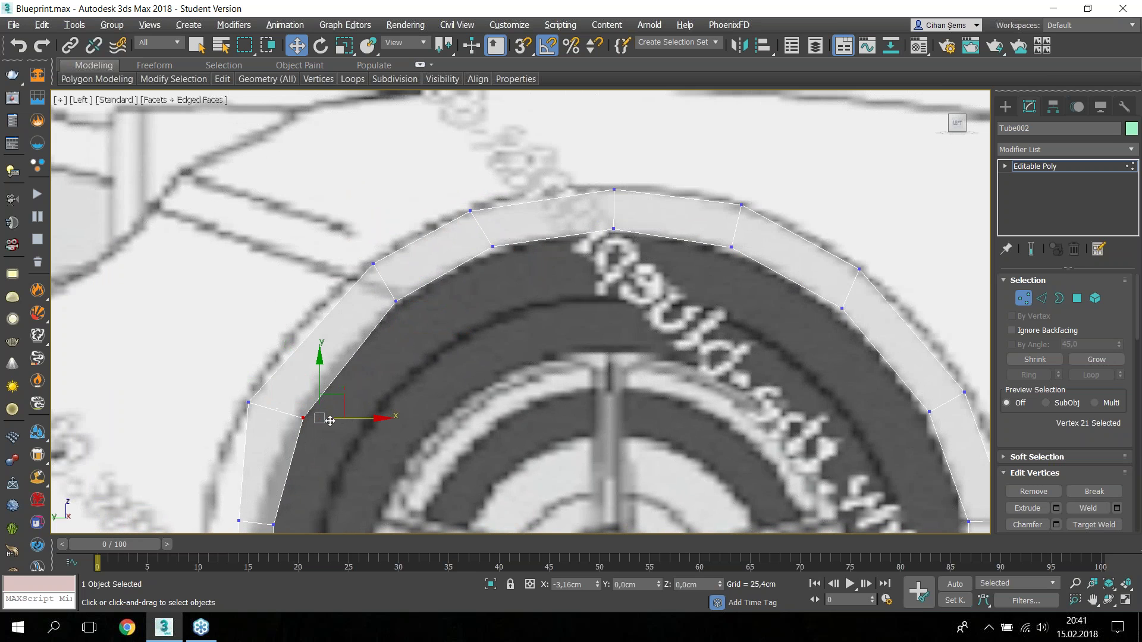
# Step: Move the left side's lower vertices left onto the wheel-arch outline
pyautogui.moveTo(367, 446); pyautogui.dragTo(372, 439, button='middle')
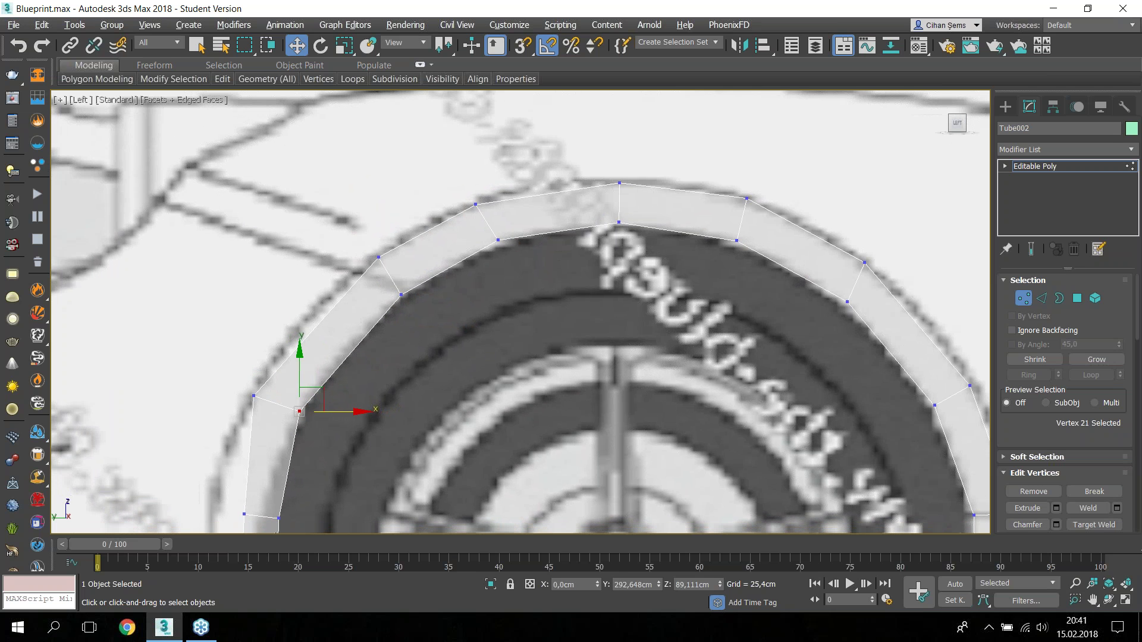
pyautogui.click(366, 429)
pyautogui.moveTo(309, 530)
pyautogui.mouseDown(button='middle')
pyautogui.moveTo(403, 440)
pyautogui.moveTo(410, 417)
pyautogui.mouseUp(button='middle')
pyautogui.click(381, 393)
pyautogui.moveTo(413, 394); pyautogui.dragTo(393, 394)
pyautogui.moveTo(393, 394); pyautogui.dragTo(478, 301, button='middle')
pyautogui.click(425, 425)
pyautogui.moveTo(468, 426)
pyautogui.mouseDown()
pyautogui.moveTo(435, 434)
pyautogui.moveTo(476, 429)
pyautogui.mouseUp()
pyautogui.click(461, 425)
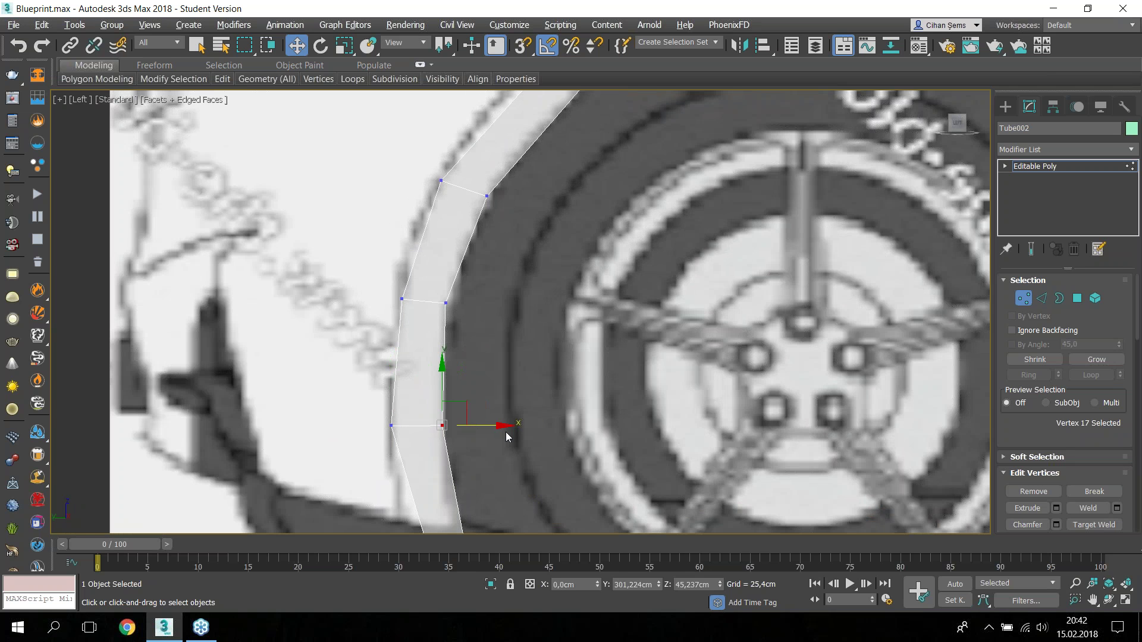
# Step: Move the left leg's bottom vertex up and left onto the outline
pyautogui.moveTo(506, 432); pyautogui.dragTo(502, 425, button='middle')
pyautogui.moveTo(479, 530); pyautogui.dragTo(492, 443, button='middle')
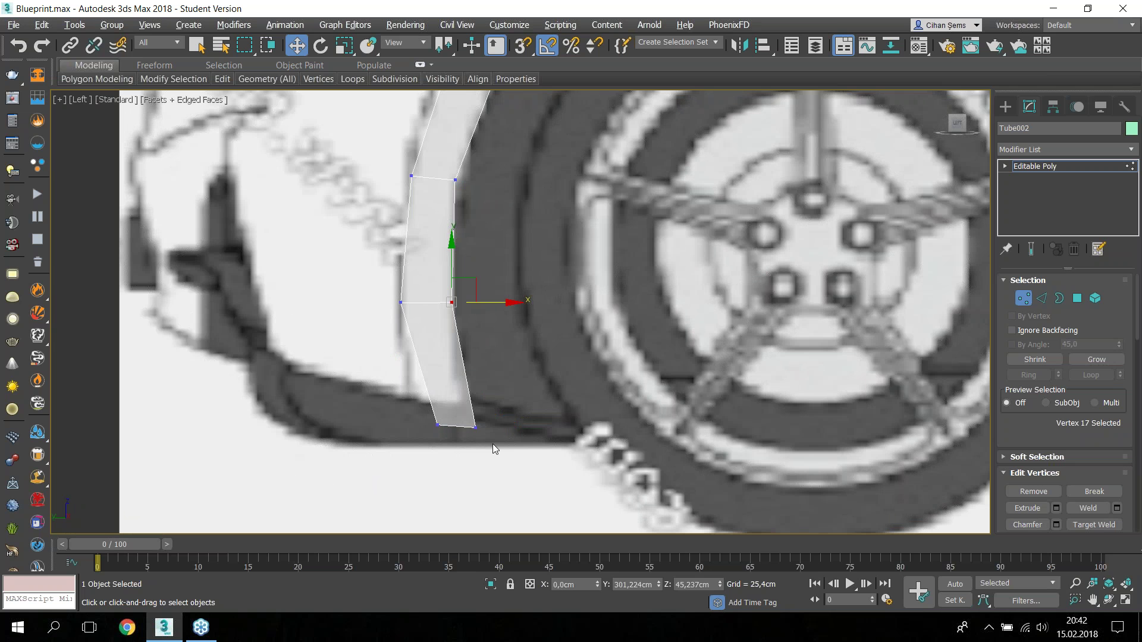
pyautogui.click(438, 424)
pyautogui.moveTo(476, 427); pyautogui.dragTo(446, 405)
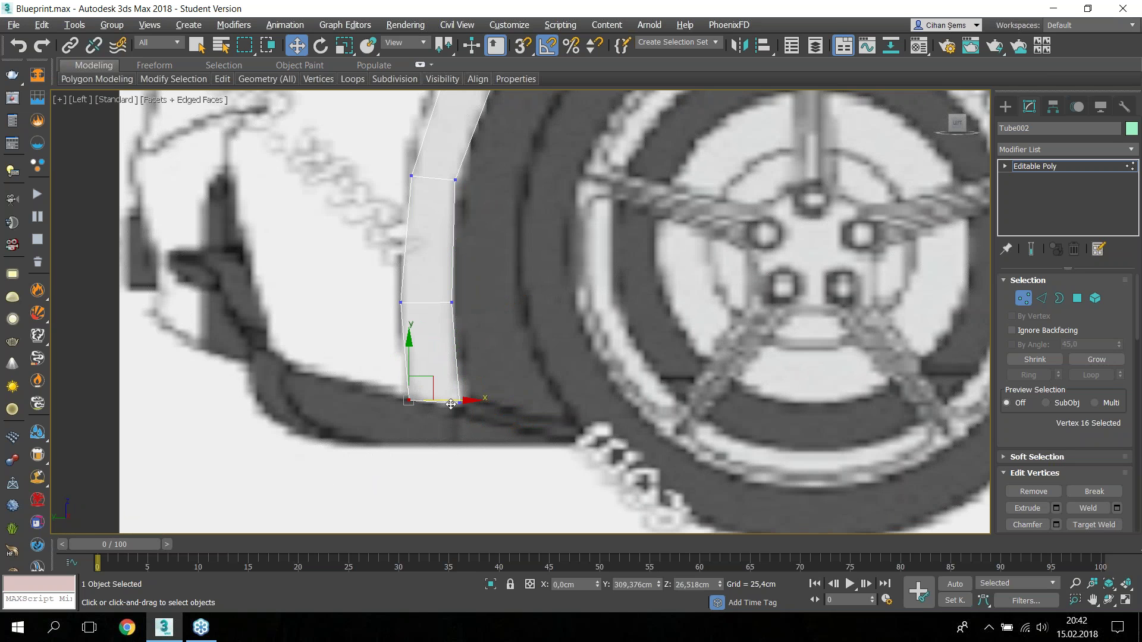
pyautogui.scroll(-2, 465, 409)
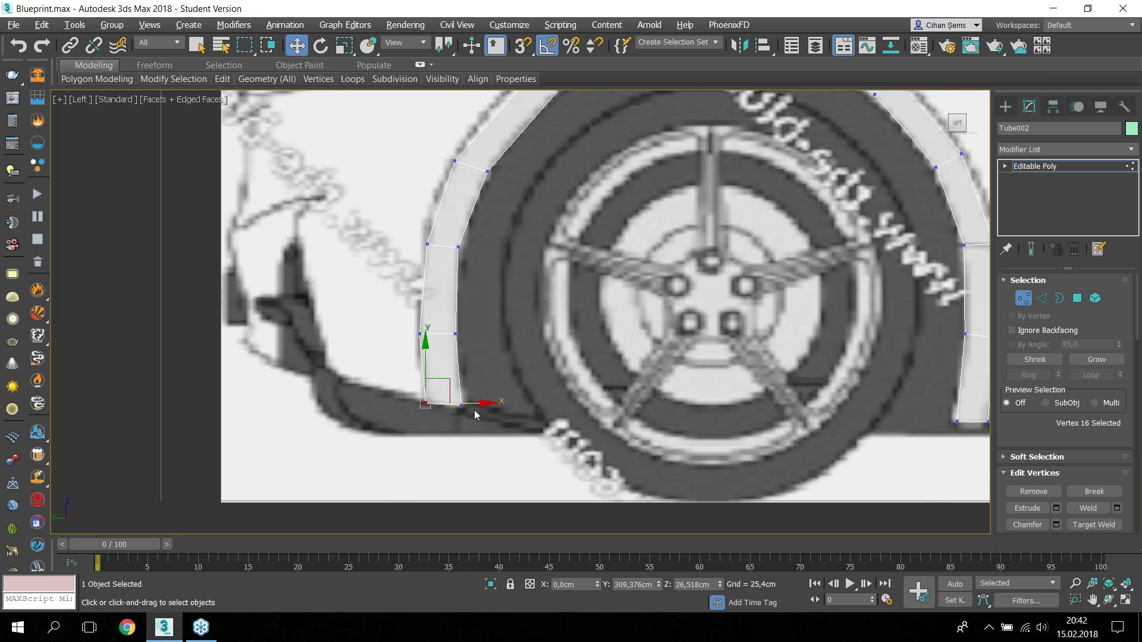
pyautogui.moveTo(475, 415); pyautogui.dragTo(442, 504, button='middle')
# Step: Raise the left shoulder vertices slightly, then exit Vertex mode and zoom out
pyautogui.click(421, 250)
pyautogui.moveTo(422, 228); pyautogui.dragTo(422, 219)
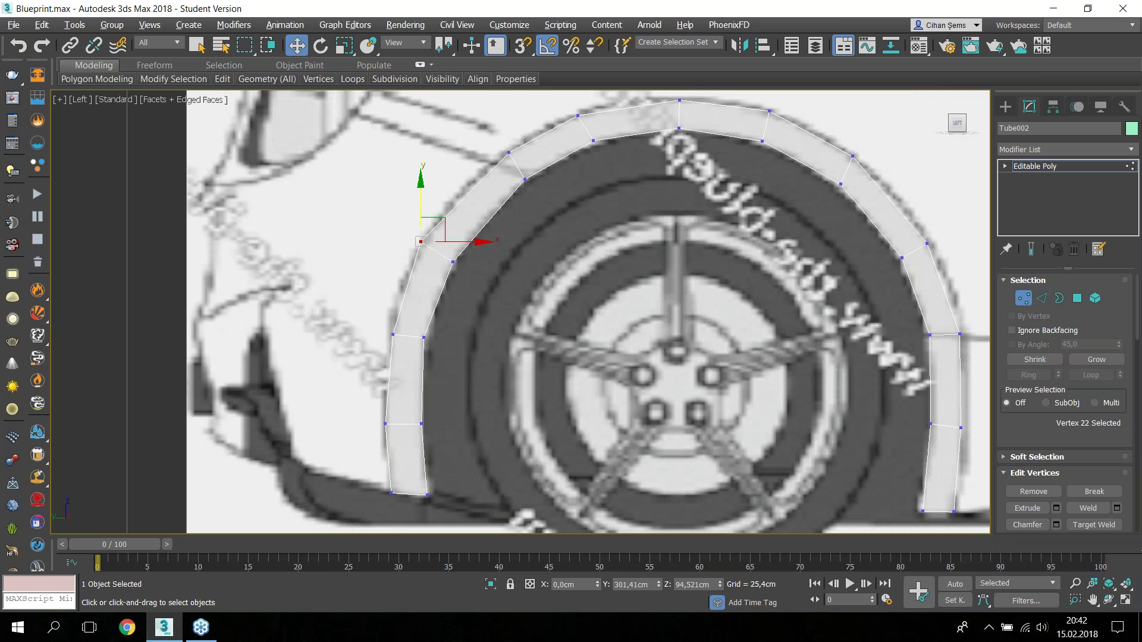
pyautogui.click(508, 154)
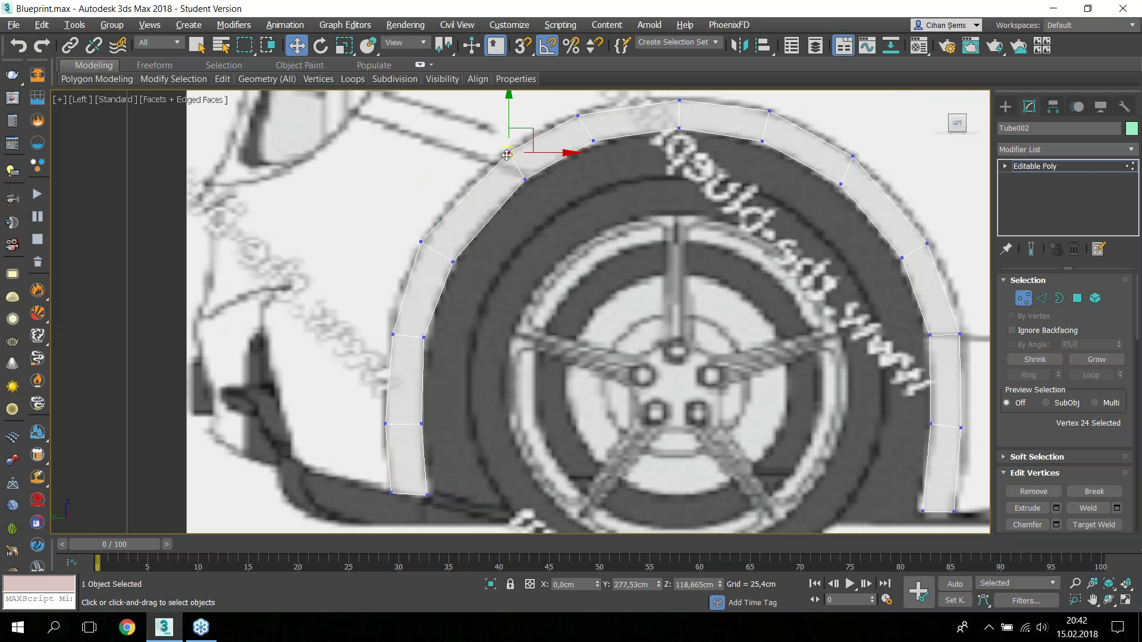
pyautogui.moveTo(505, 159)
pyautogui.mouseDown()
pyautogui.moveTo(508, 150)
pyautogui.moveTo(488, 164)
pyautogui.mouseUp()
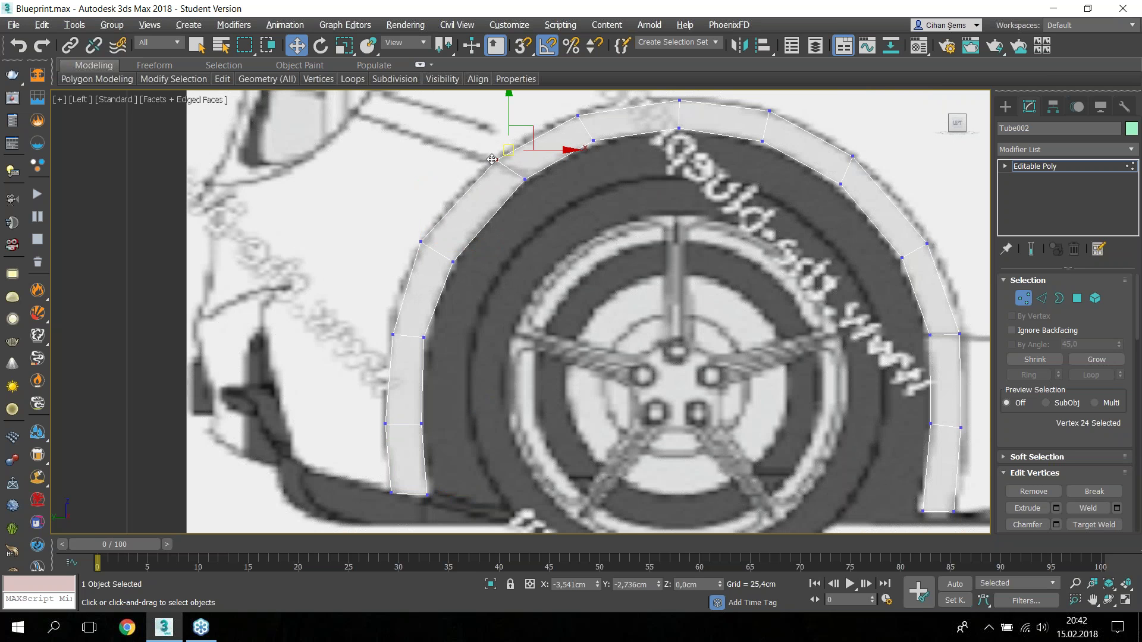
pyautogui.click(424, 338)
pyautogui.scroll(-1, 448, 337)
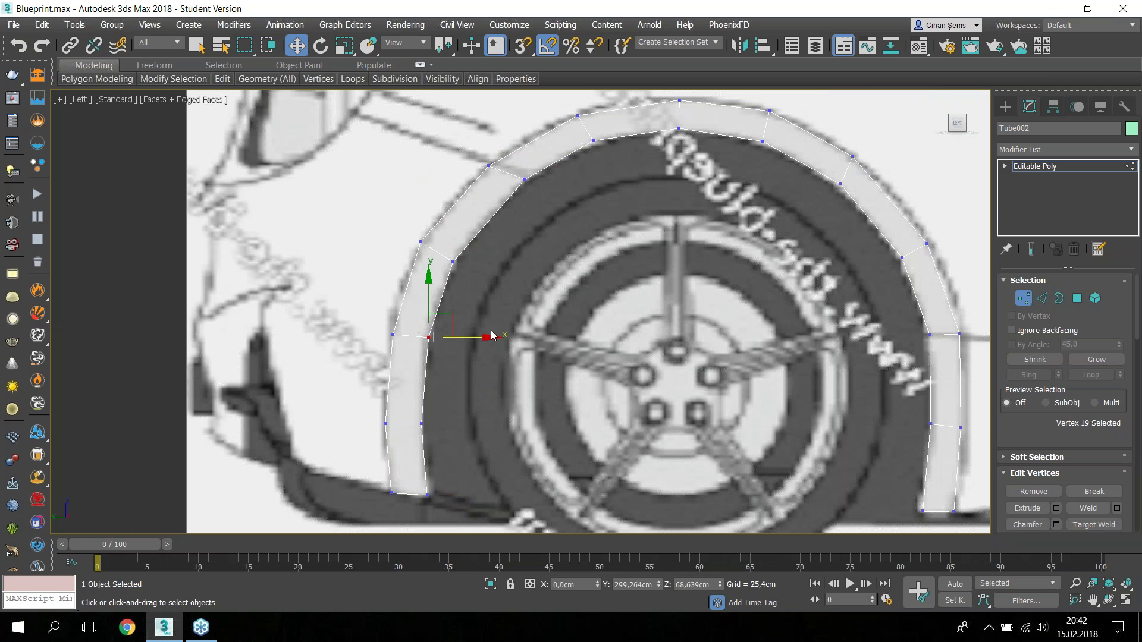
pyautogui.scroll(-3, 448, 338)
pyautogui.scroll(-1, 449, 338)
pyautogui.press('1')
pyautogui.scroll(-1, 684, 293)
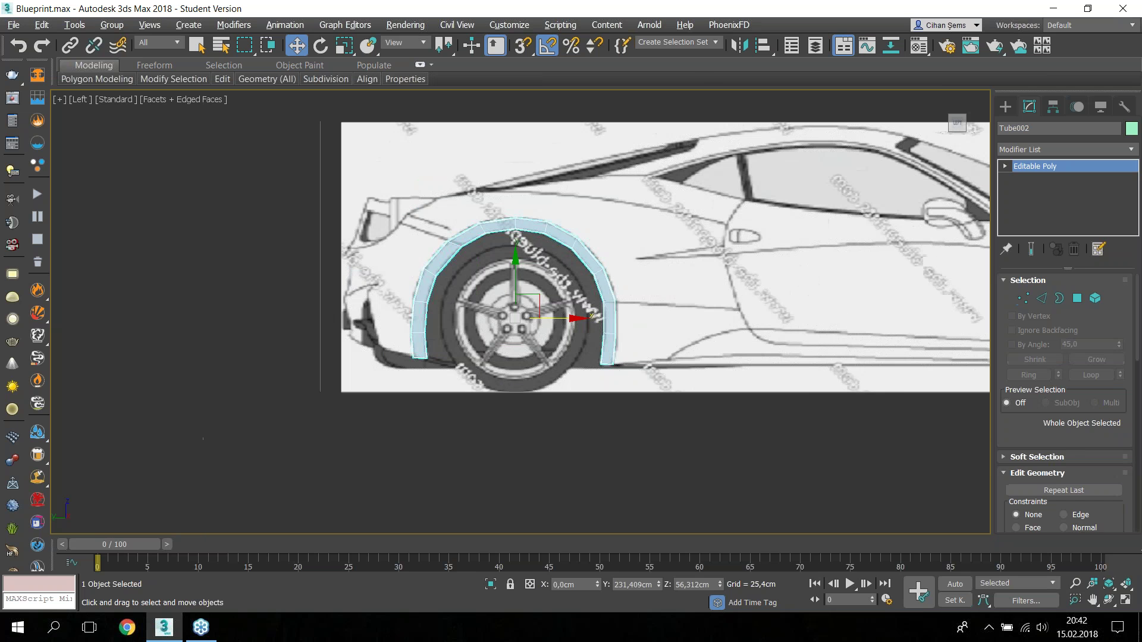
# Step: Select both fender arches and give them a dark olive object colour
pyautogui.moveTo(684, 293); pyautogui.dragTo(441, 305, button='middle')
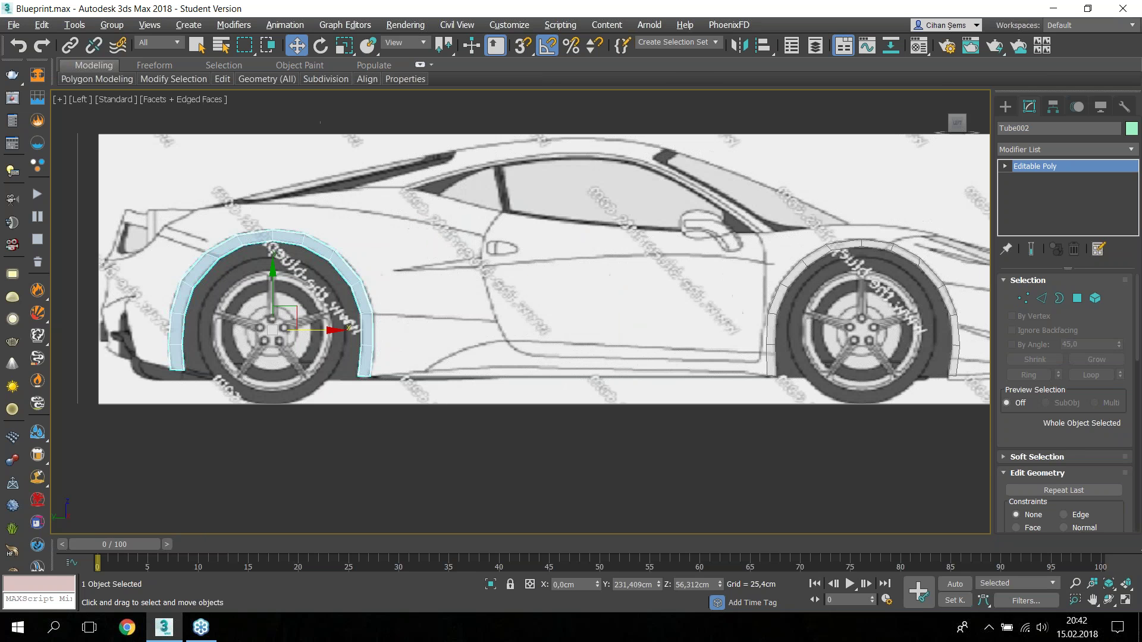
pyautogui.keyDown('ctrl'); pyautogui.click(781, 248); pyautogui.keyUp('ctrl')
pyautogui.click(455, 224)
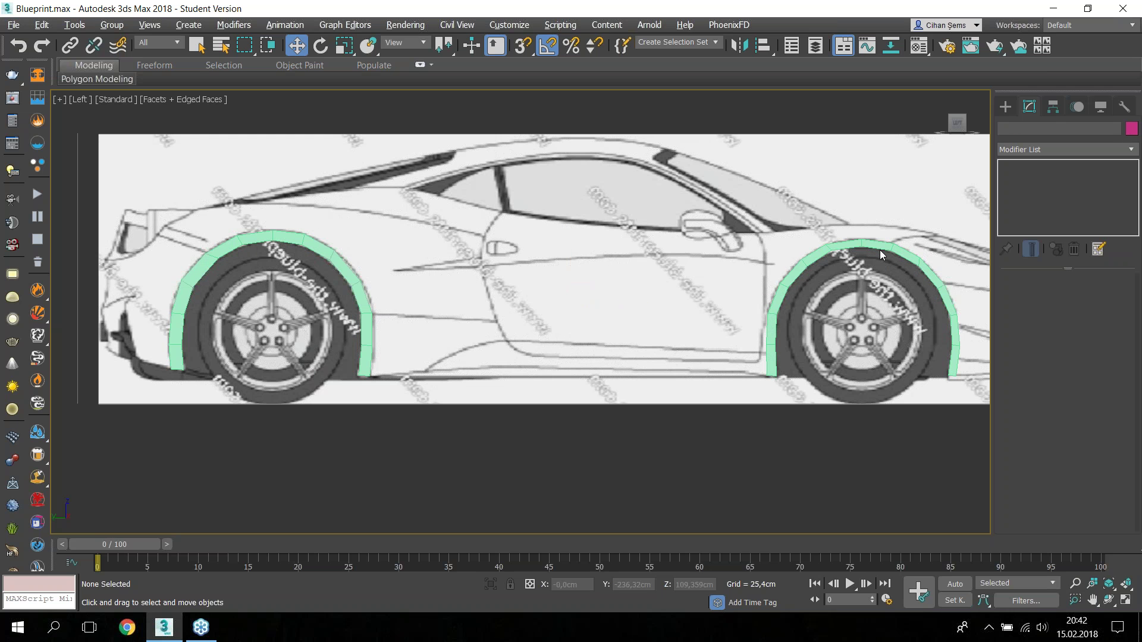
pyautogui.hotkey('ctrl', 'z')
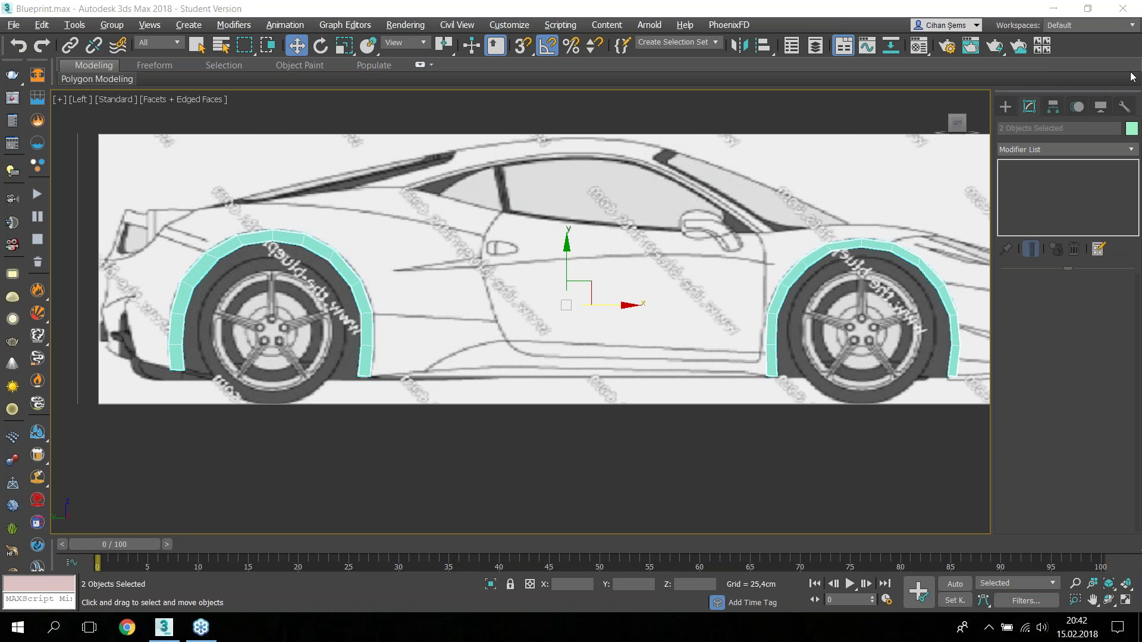
pyautogui.click(1132, 128)
pyautogui.click(444, 349)
pyautogui.click(649, 393)
pyautogui.click(583, 435)
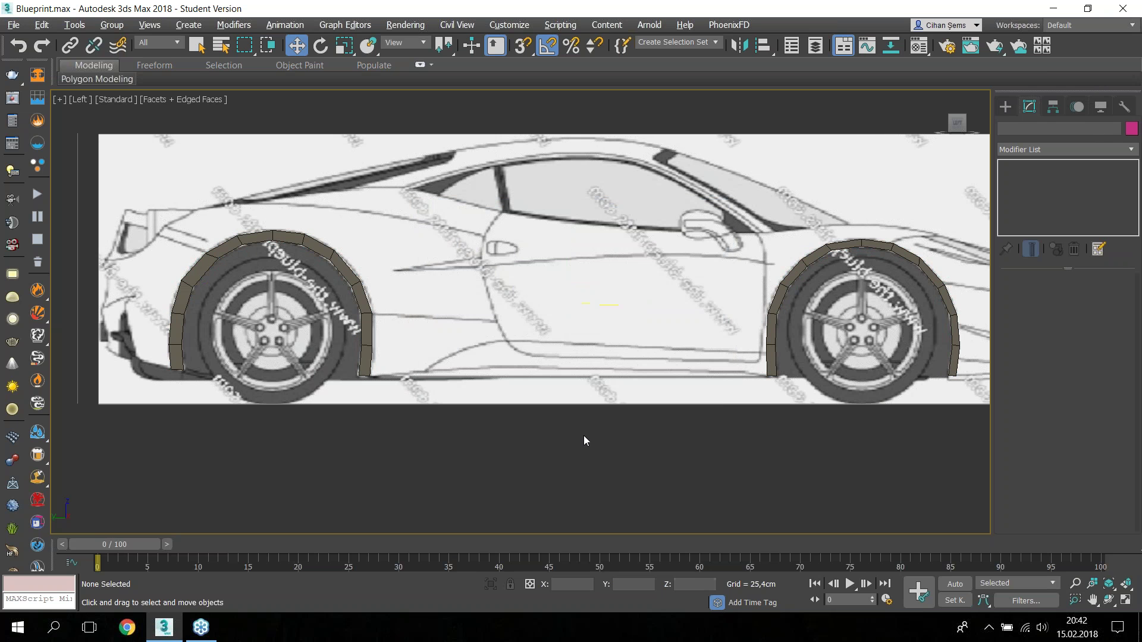
# Step: Reselect both fenders and change their object colour to orange
pyautogui.hotkey('ctrl', 'a')
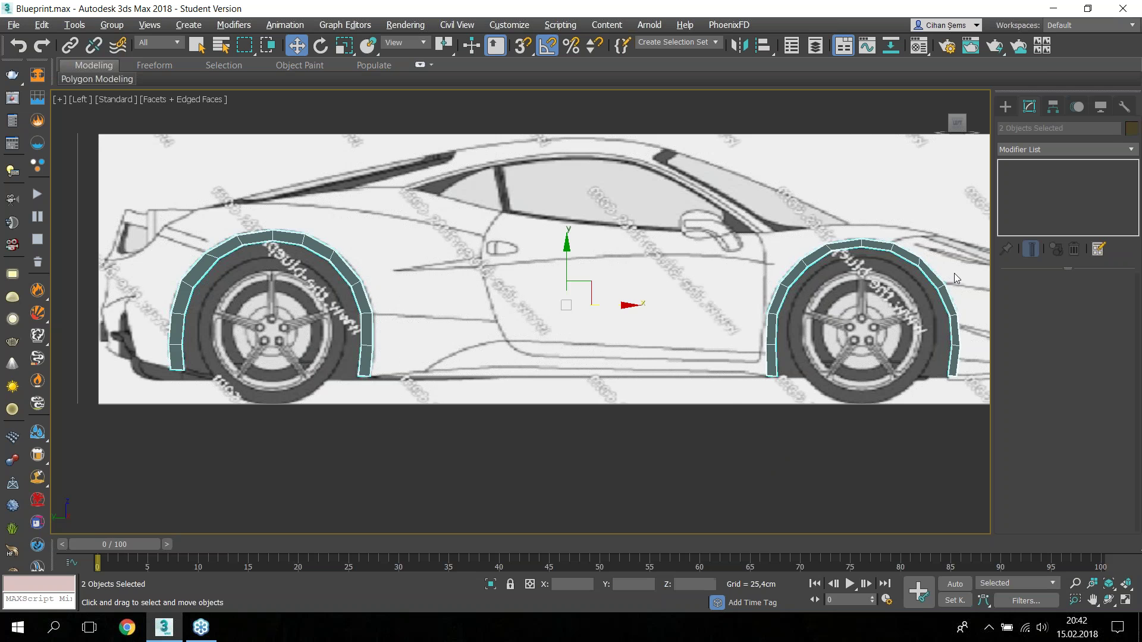
pyautogui.click(1131, 128)
pyautogui.click(468, 306)
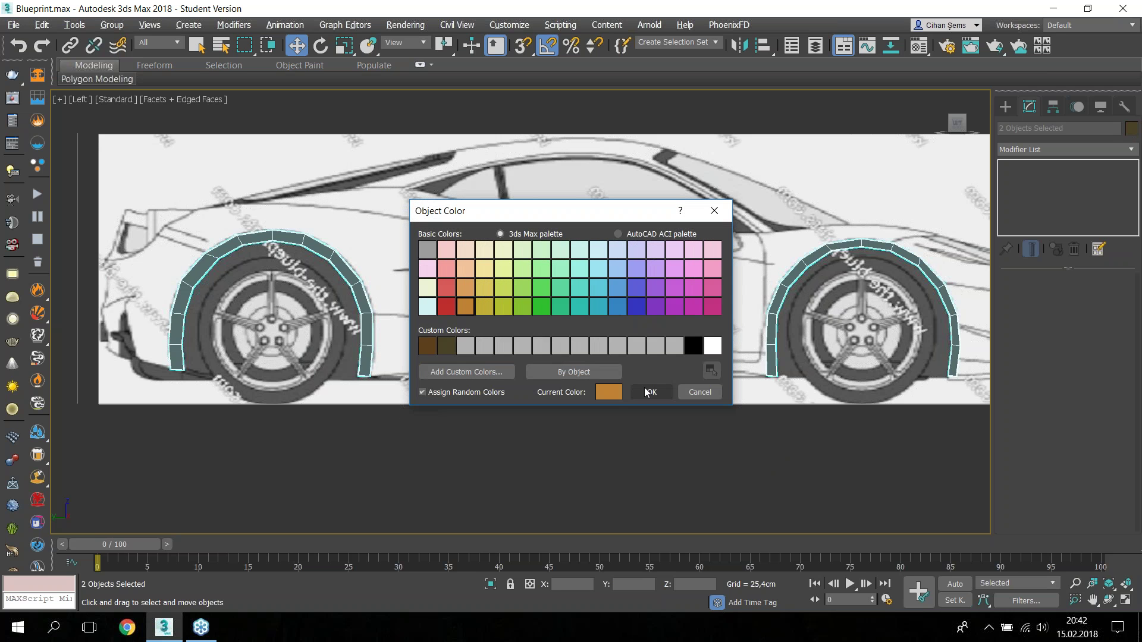
pyautogui.click(649, 390)
pyautogui.click(691, 437)
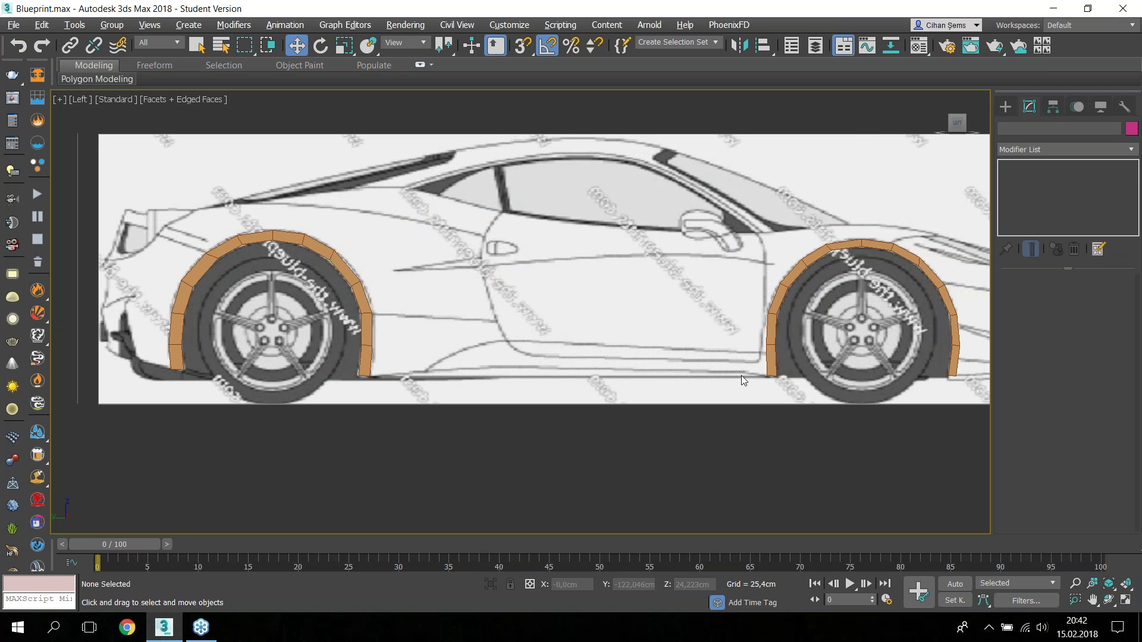
pyautogui.click(773, 340)
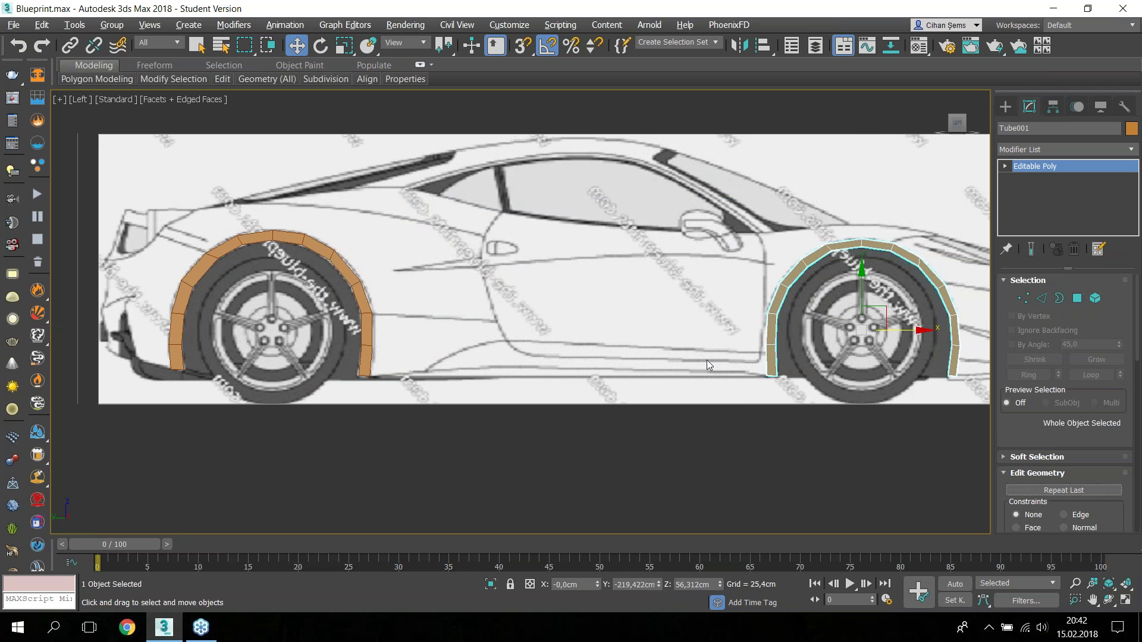
# Step: Select the front fender, undo its accidental move, and briefly enter Vertex mode
pyautogui.click(387, 275)
pyautogui.hotkey('ctrl', 'z')
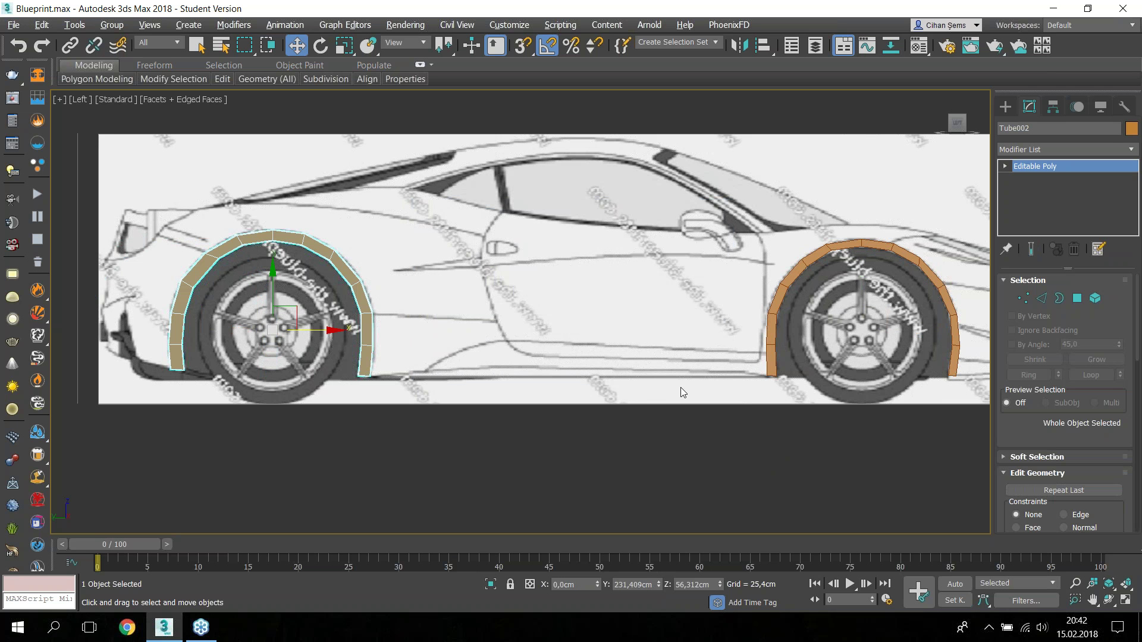
pyautogui.press('1')
pyautogui.press('1')
pyautogui.moveTo(546, 377); pyautogui.dragTo(362, 446)
# Step: Attach the front fender to the rear fender Tube001 with Edit Geometry's Attach
pyautogui.click(815, 335)
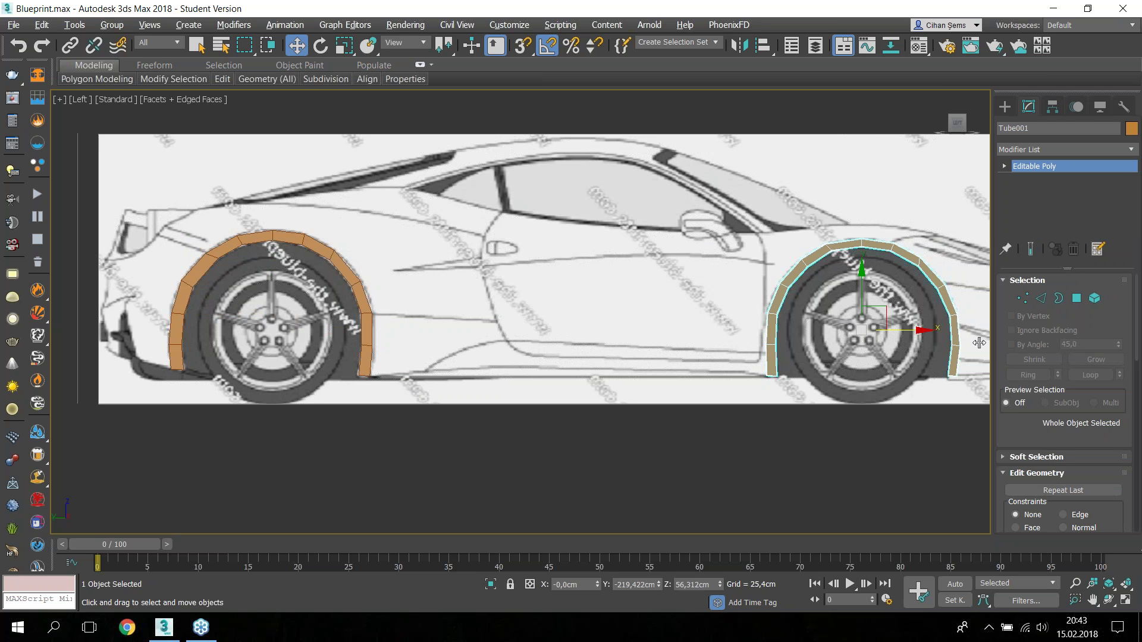
pyautogui.moveTo(979, 343); pyautogui.dragTo(927, 343)
pyautogui.scroll(-3, 1134, 374)
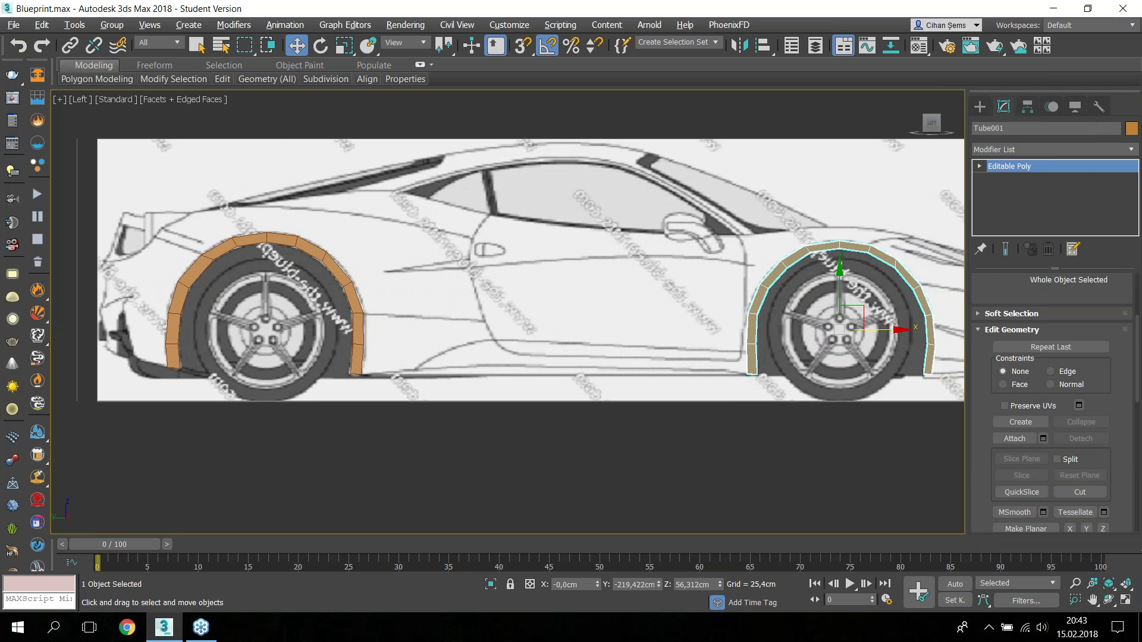
pyautogui.scroll(-2, 1079, 359)
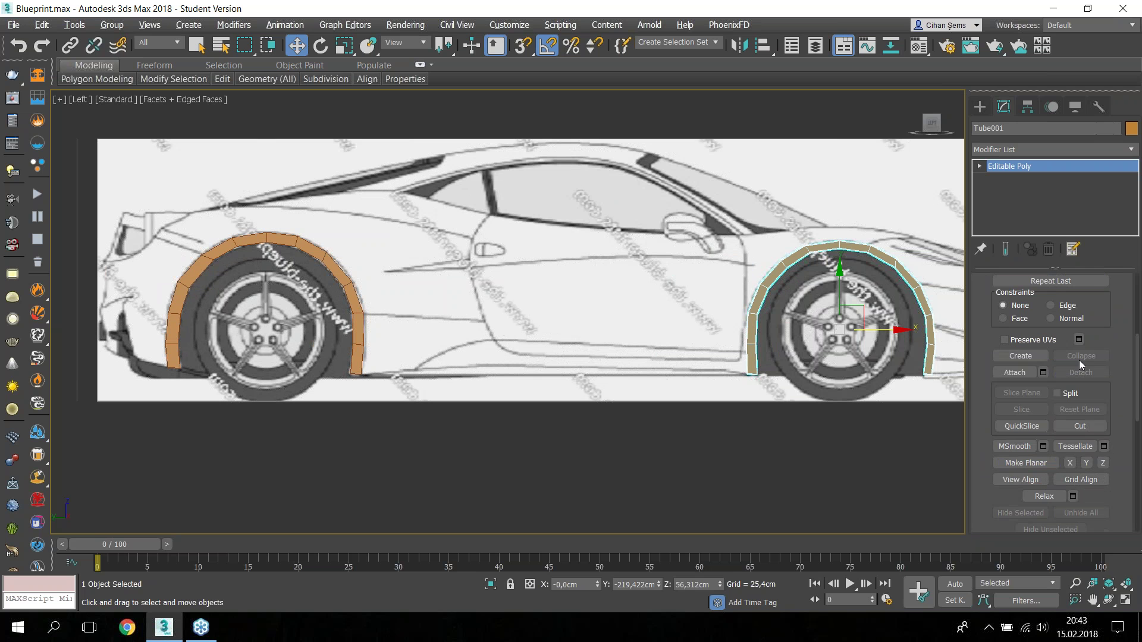
pyautogui.click(1015, 373)
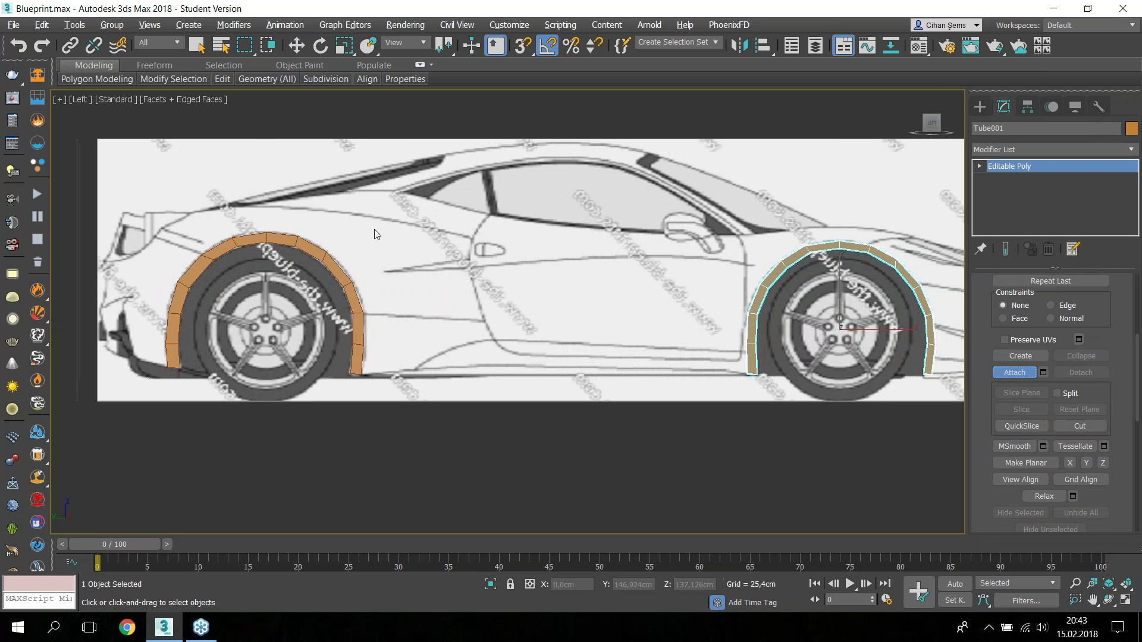
pyautogui.click(338, 283)
pyautogui.rightClick(985, 364)
pyautogui.click(979, 166)
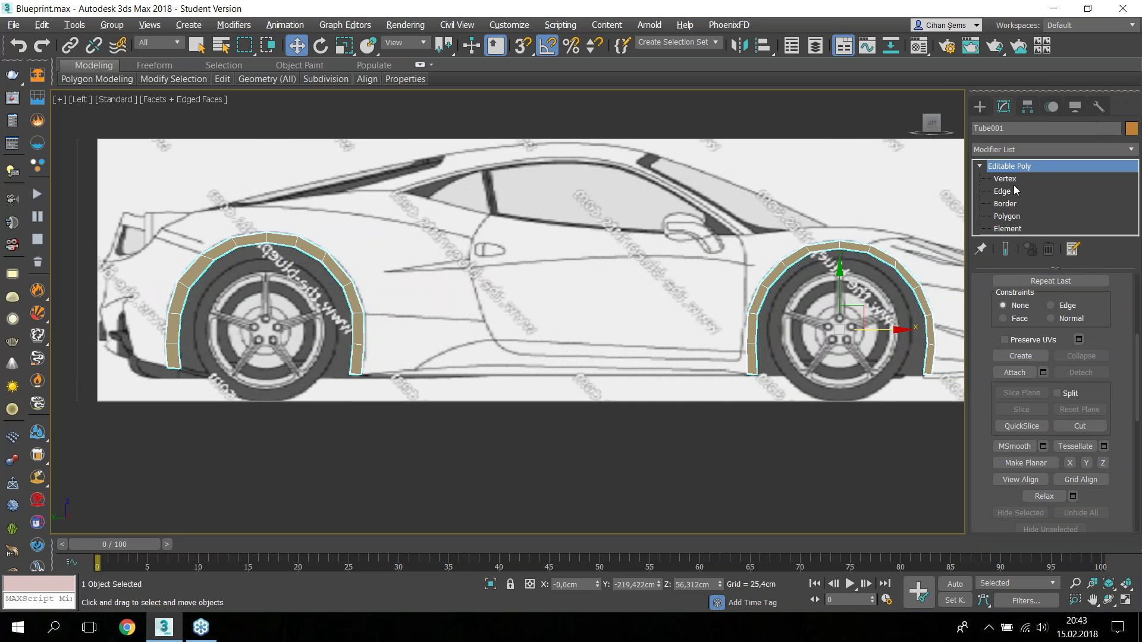
pyautogui.click(1005, 178)
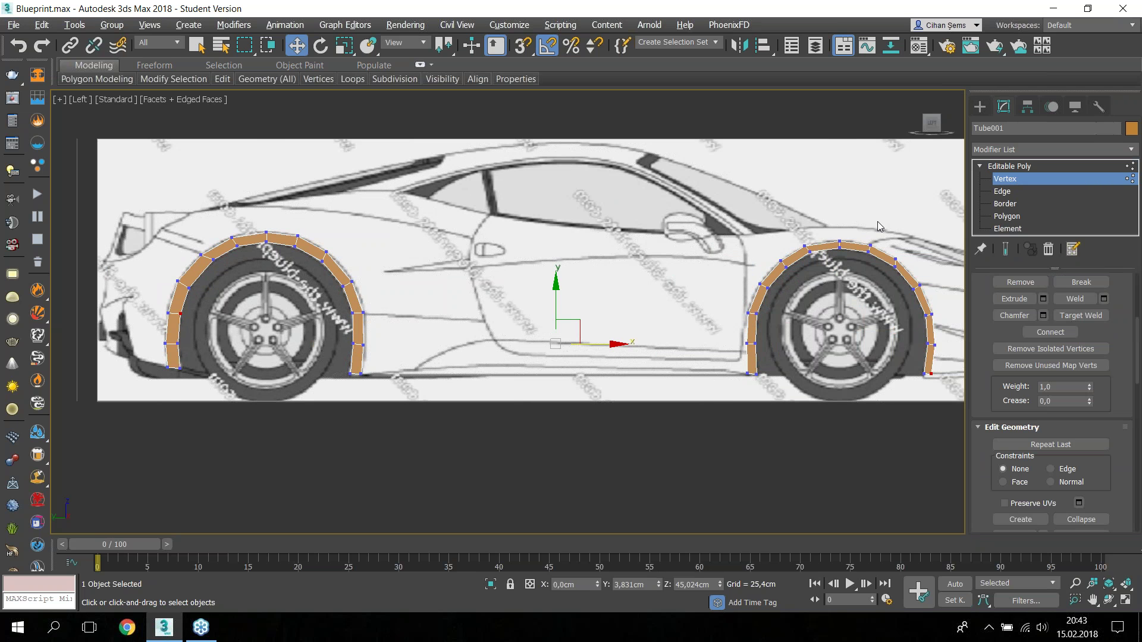
pyautogui.click(980, 167)
pyautogui.moveTo(1136, 333); pyautogui.dragTo(1136, 286)
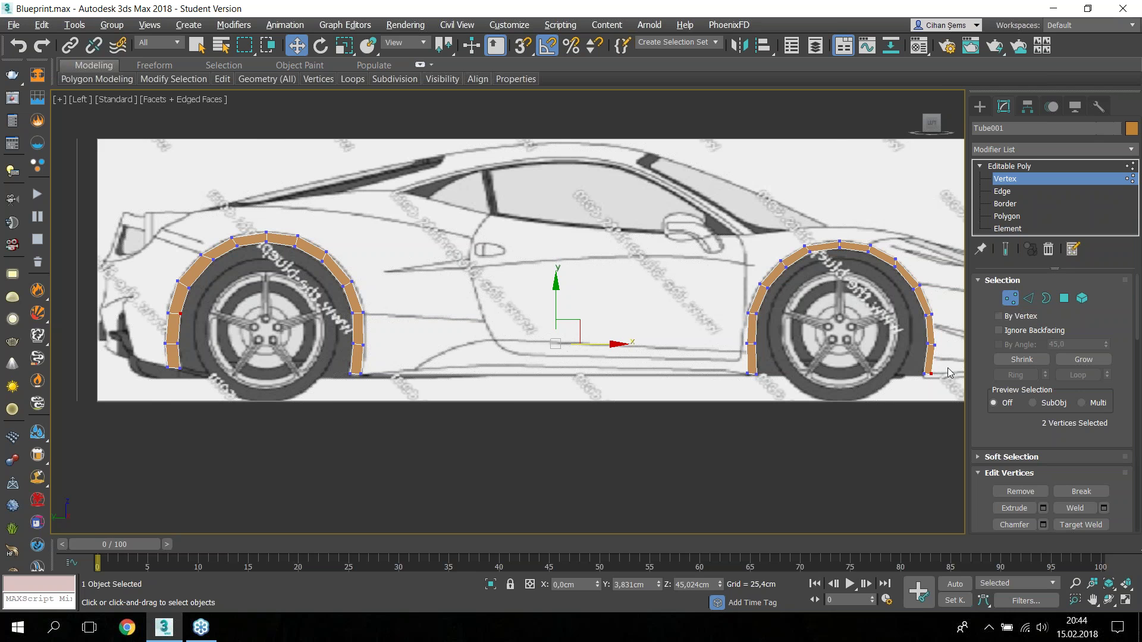
# Step: Cycle through Tube001's edge, border, polygon, element and vertex levels, then return to object level
pyautogui.press('2')
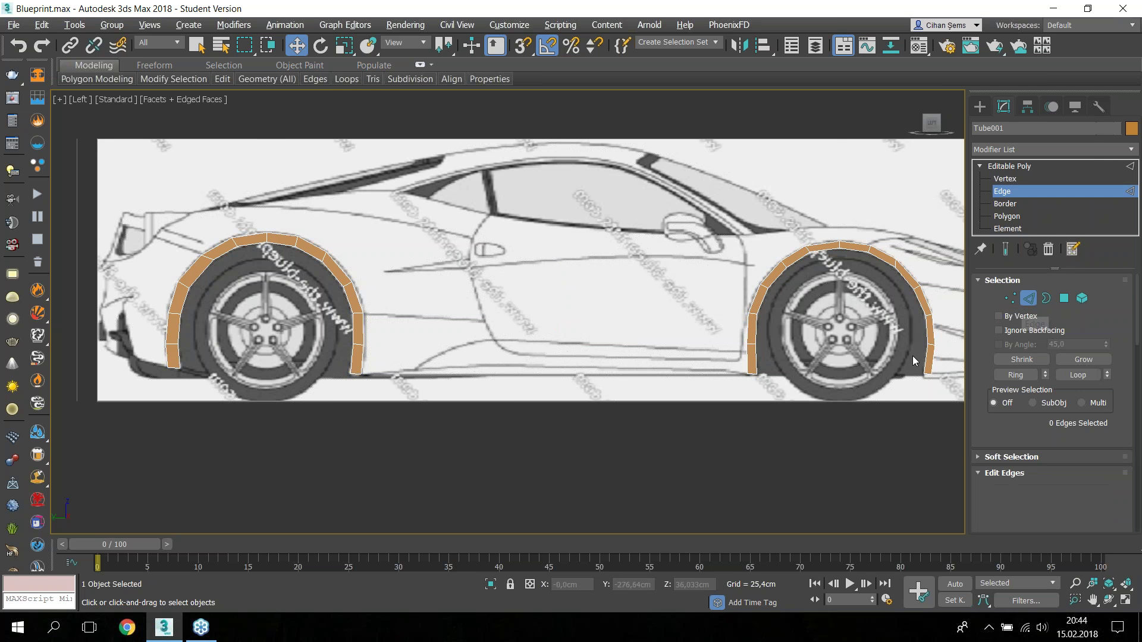
pyautogui.press('3')
pyautogui.press('4')
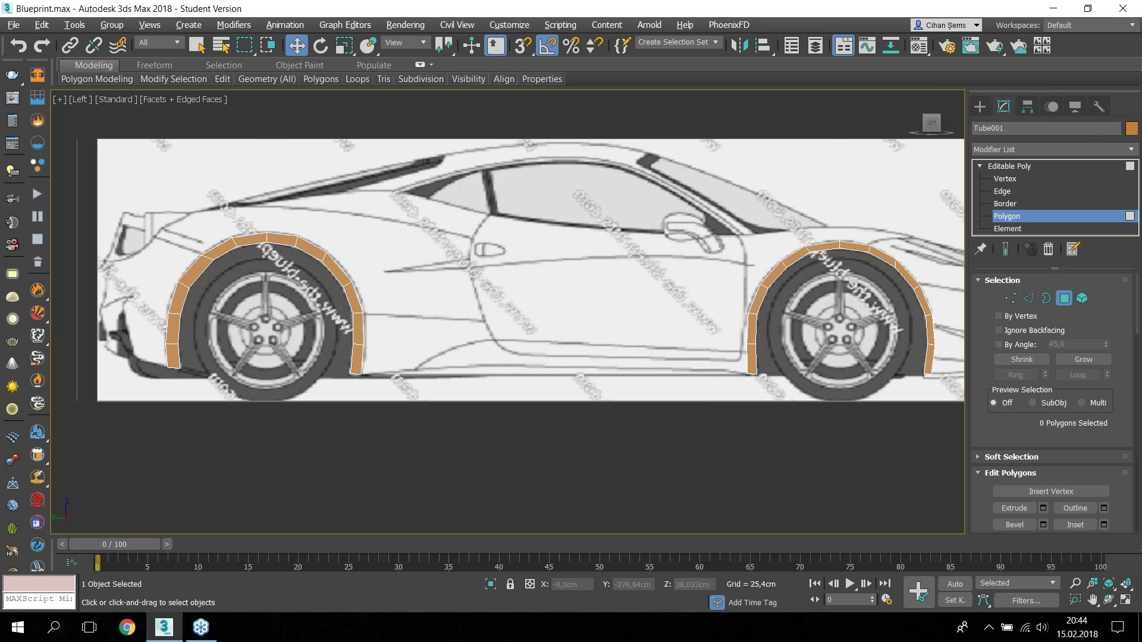
pyautogui.press('5')
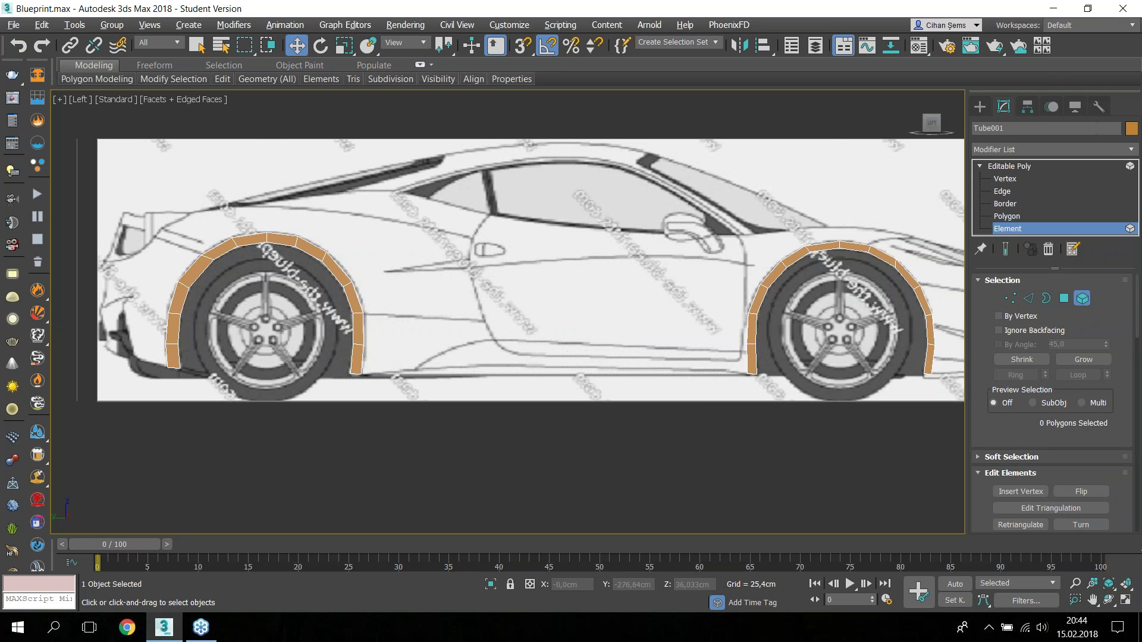
pyautogui.press('4')
pyautogui.click(1011, 179)
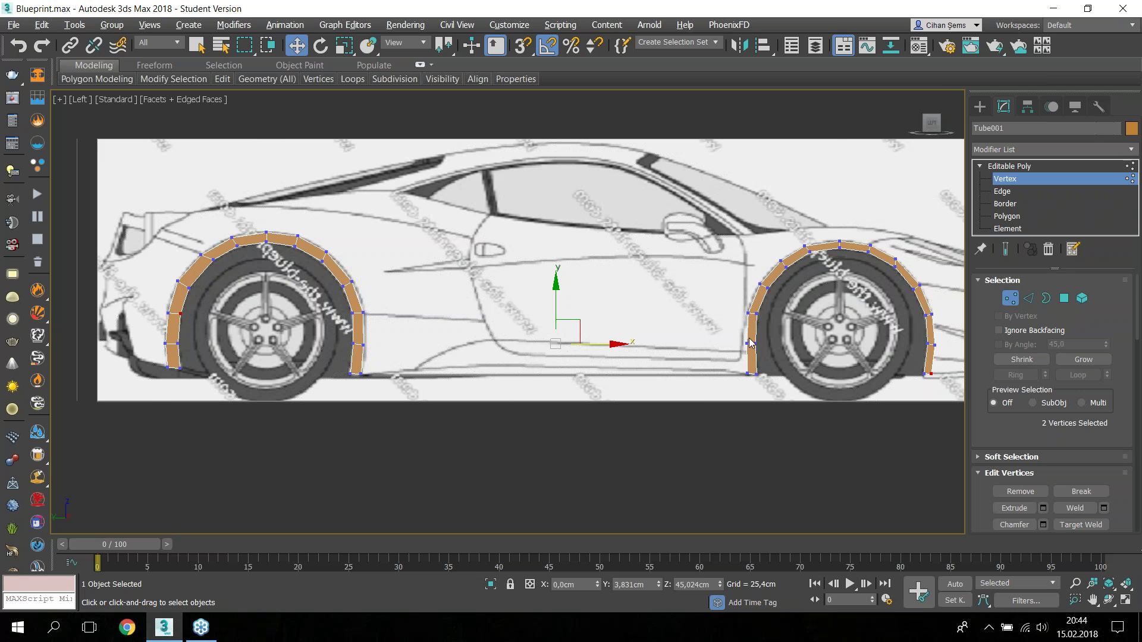
pyautogui.click(1012, 179)
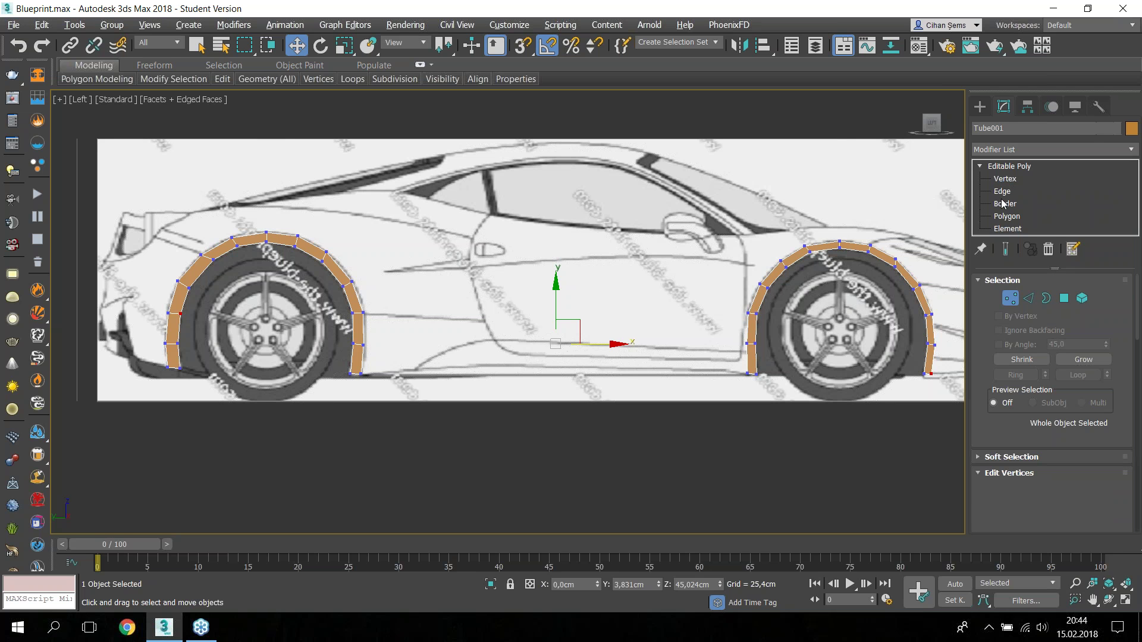
pyautogui.click(1009, 166)
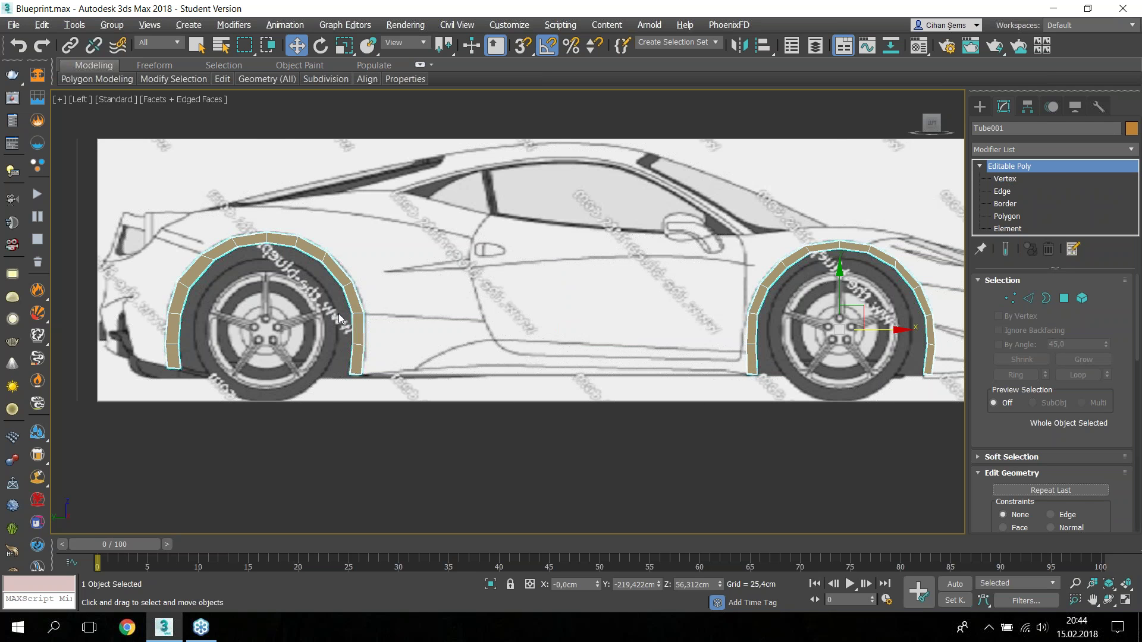
# Step: Turn on See-Through with Alt+X and switch to Edge mode
pyautogui.hotkey('alt', 'x')
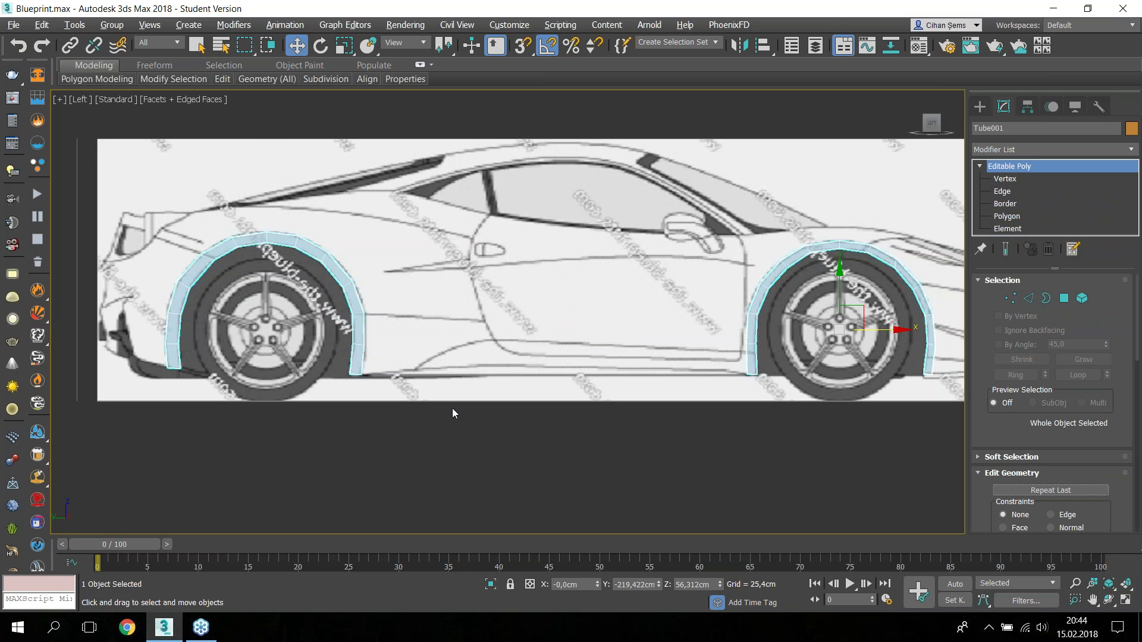
pyautogui.press('2')
pyautogui.scroll(2, 745, 374)
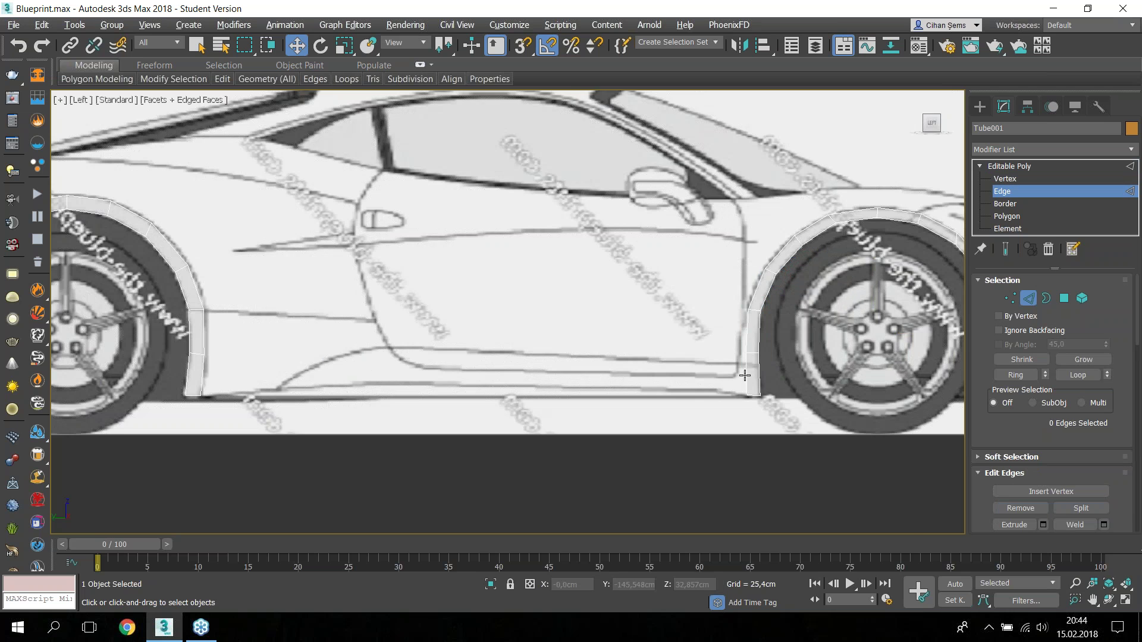
# Step: Select the rear arch's front edge loop and frame the door area
pyautogui.doubleClick(745, 375)
pyautogui.scroll(2, 767, 339)
pyautogui.scroll(-3, 735, 262)
pyautogui.scroll(-1, 731, 262)
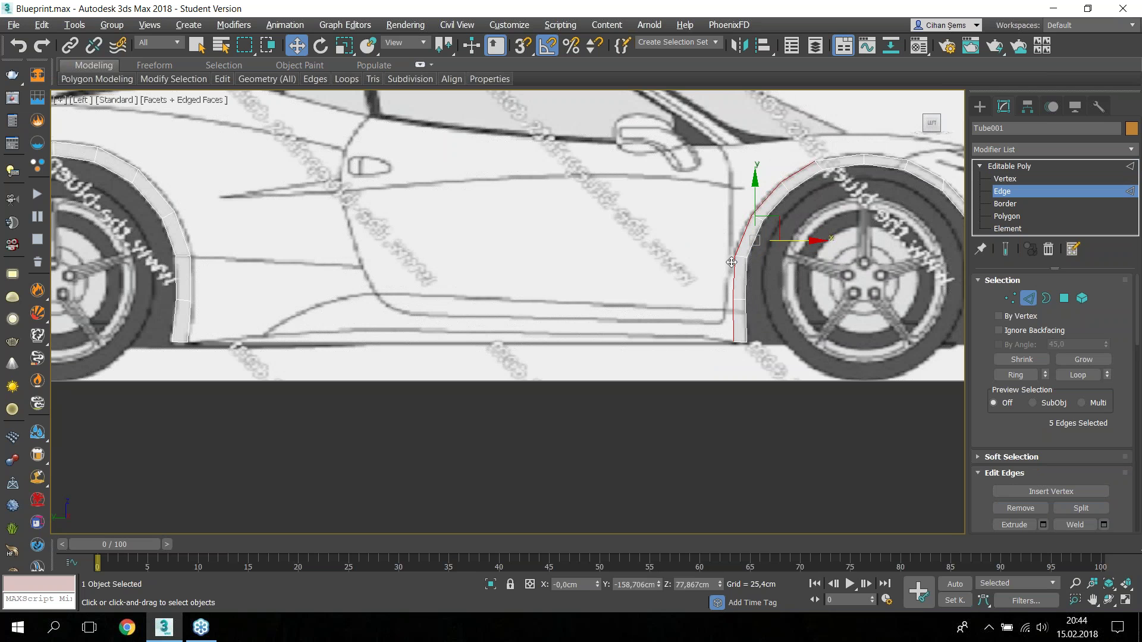
pyautogui.moveTo(731, 263); pyautogui.dragTo(717, 289, button='middle')
# Step: Shift-drag the edges across the door into a side panel reaching the front wheel
pyautogui.keyDown('shift'); pyautogui.moveTo(785, 268); pyautogui.dragTo(395, 306); pyautogui.keyUp('shift')
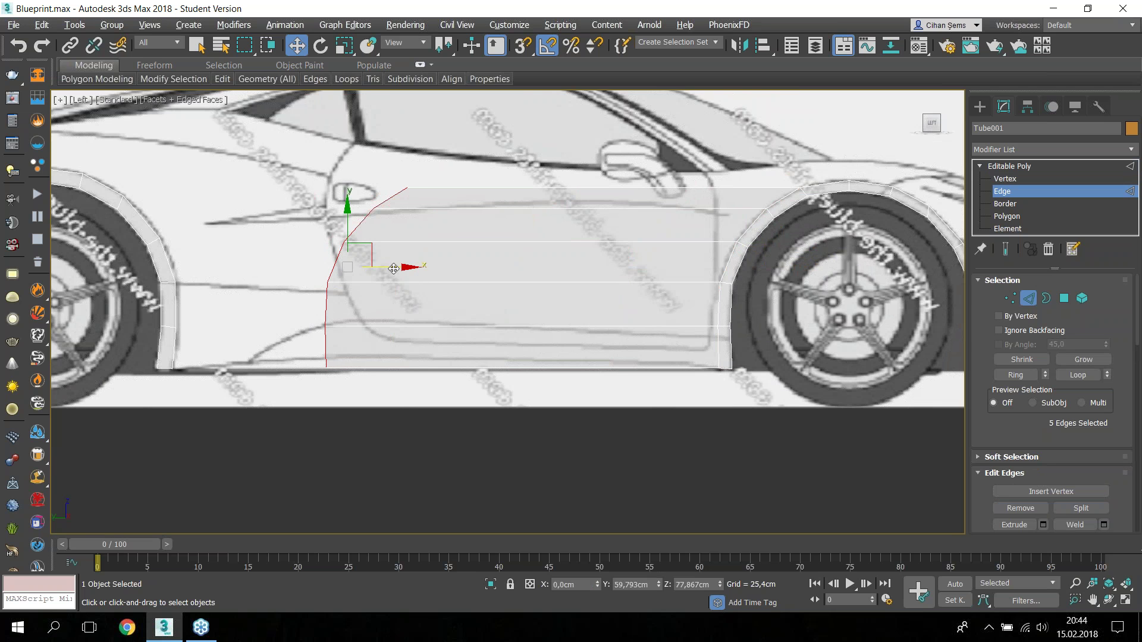
pyautogui.moveTo(393, 268); pyautogui.dragTo(432, 279)
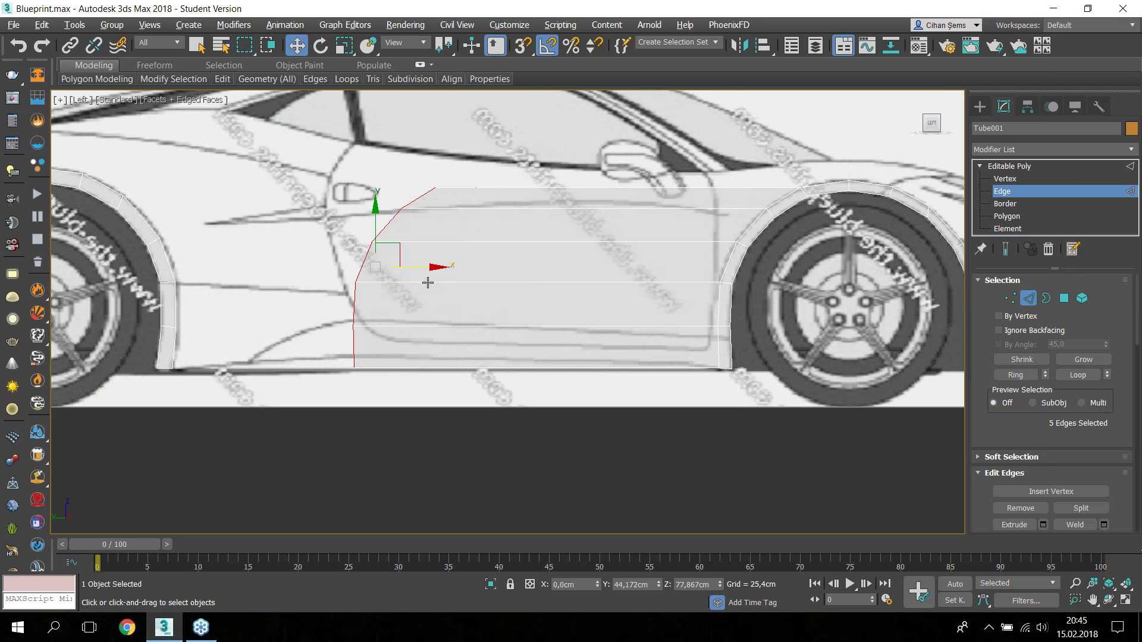
pyautogui.moveTo(412, 267); pyautogui.dragTo(264, 275)
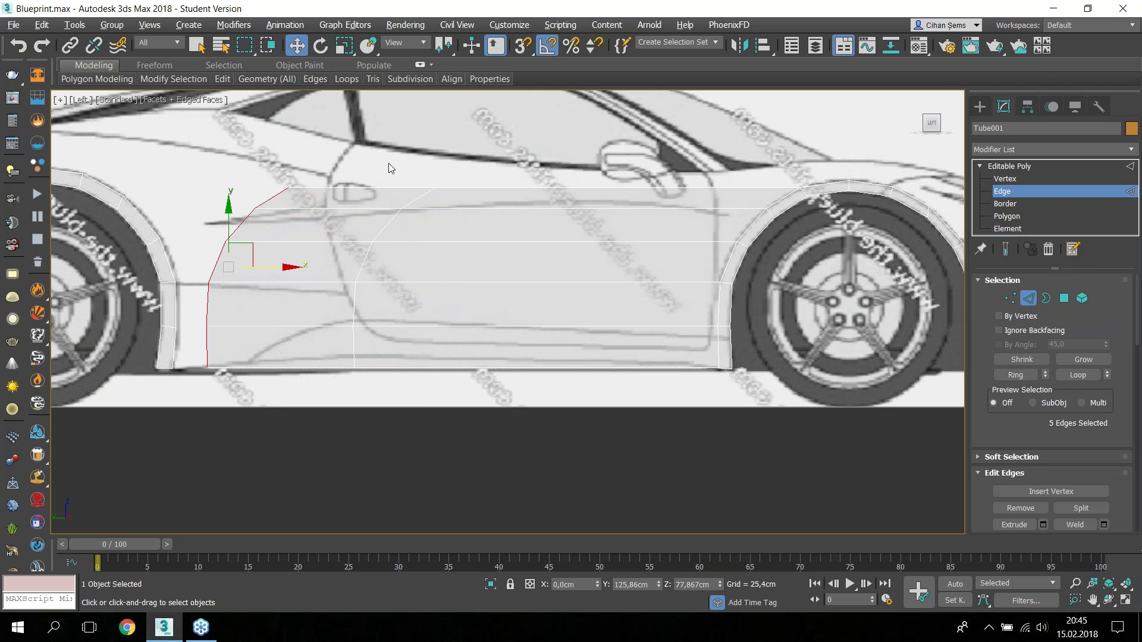
pyautogui.moveTo(261, 302); pyautogui.dragTo(414, 320, button='middle')
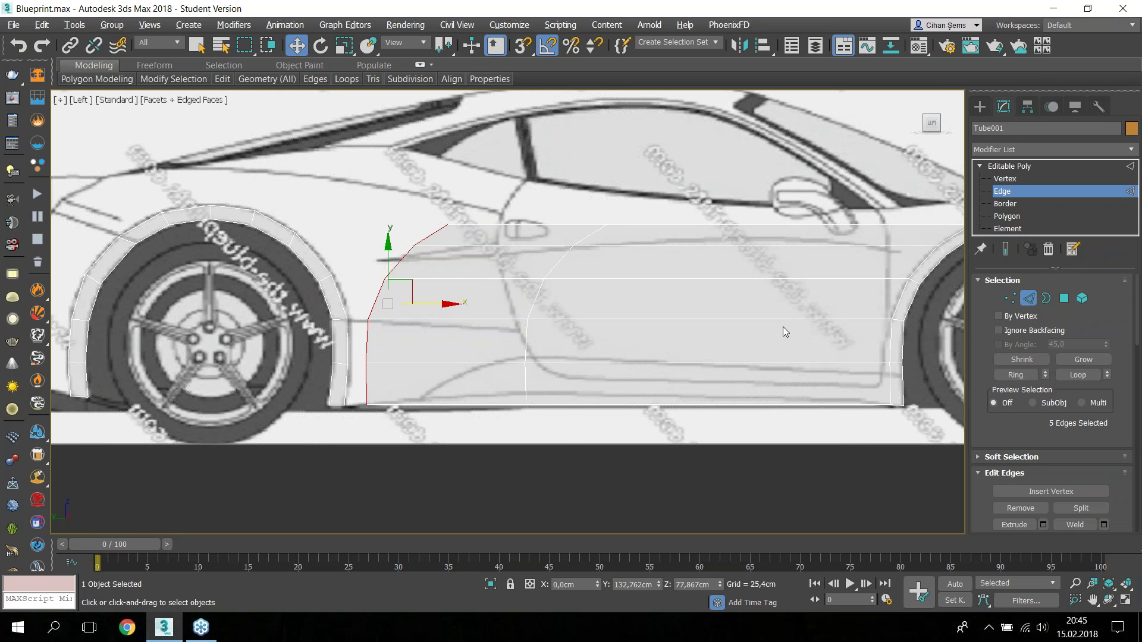
pyautogui.press('1')
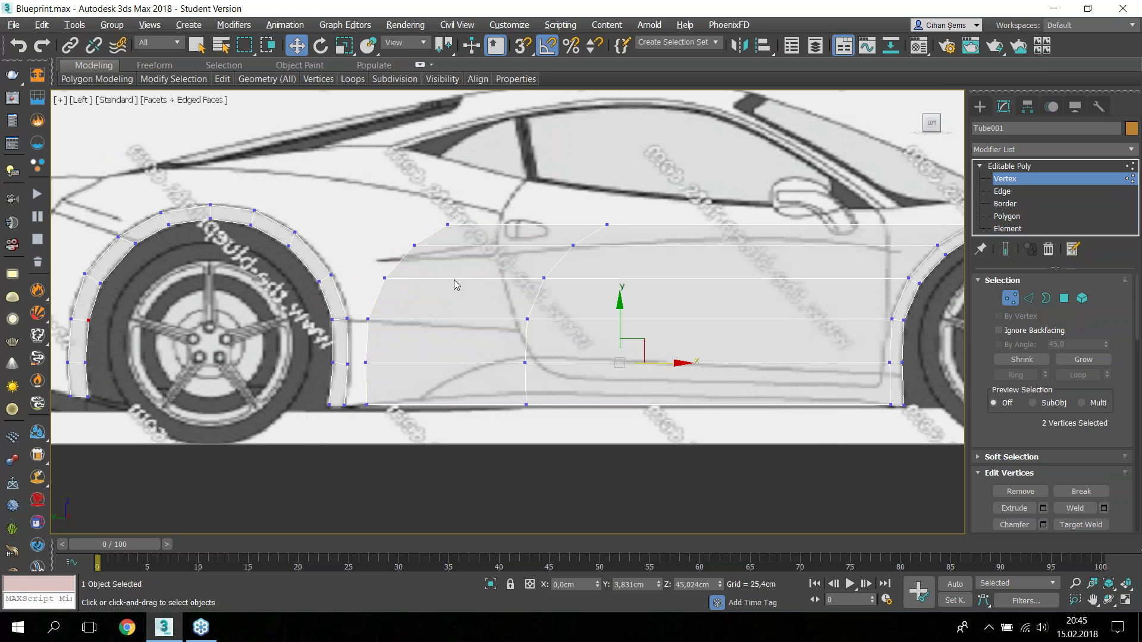
# Step: Choose Target Weld from the vertex quad menu
pyautogui.rightClick(424, 191)
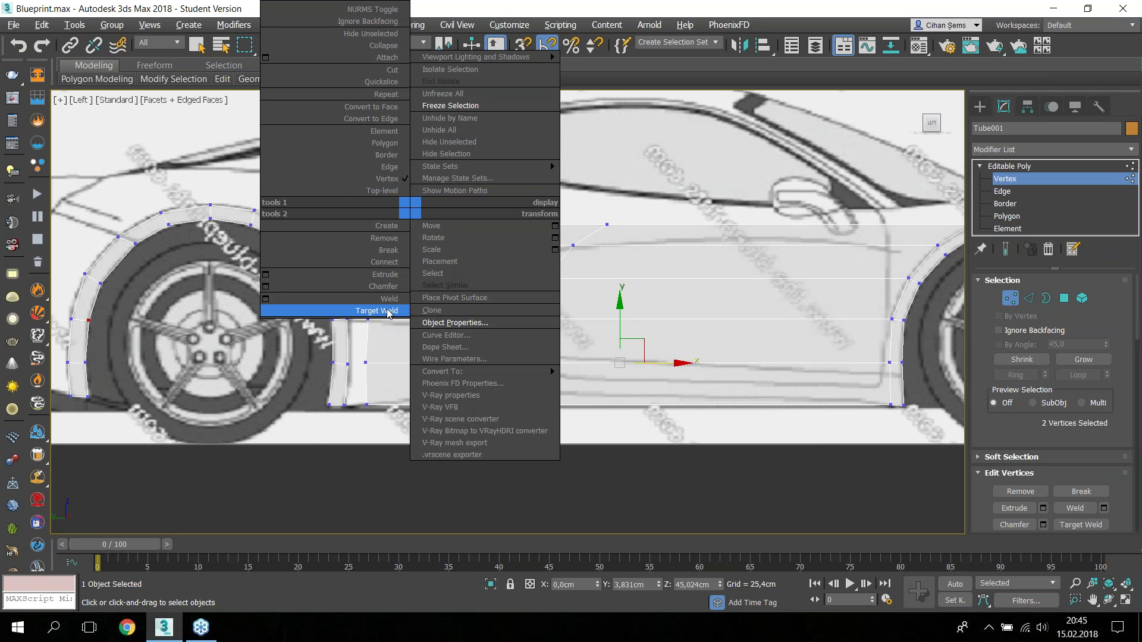
pyautogui.click(658, 484)
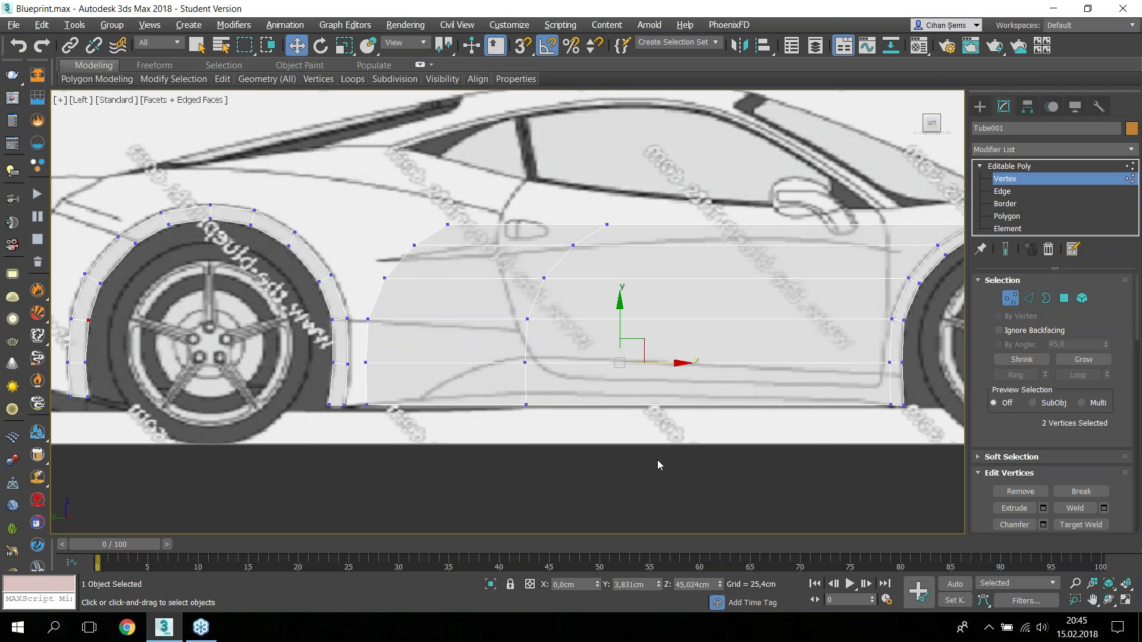
pyautogui.scroll(-3, 1059, 452)
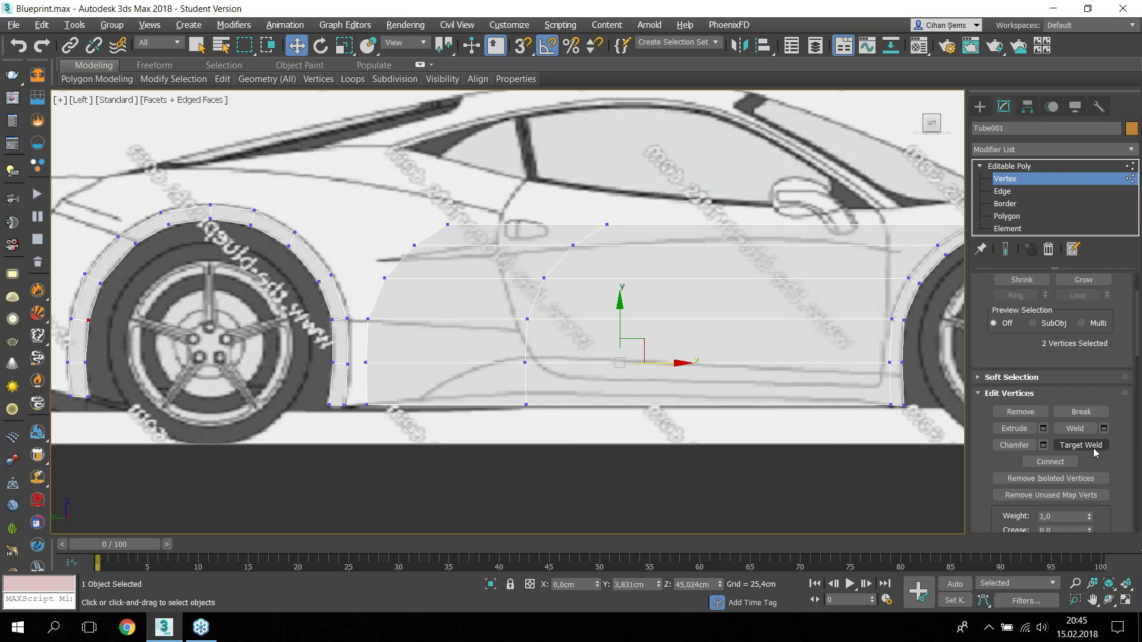
pyautogui.rightClick(341, 208)
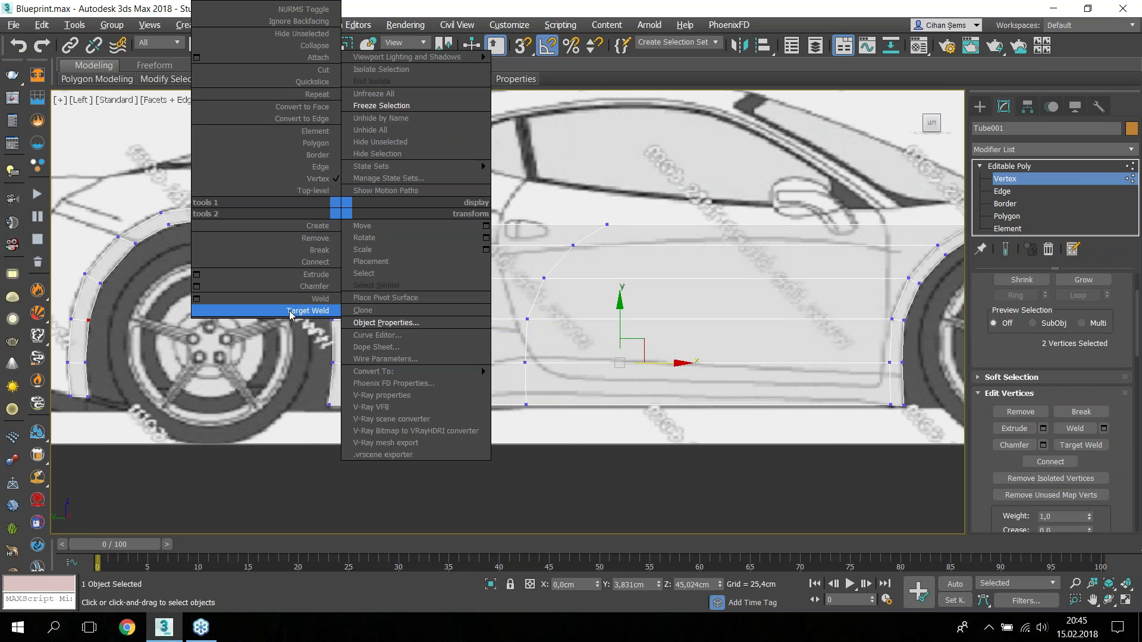
pyautogui.click(292, 312)
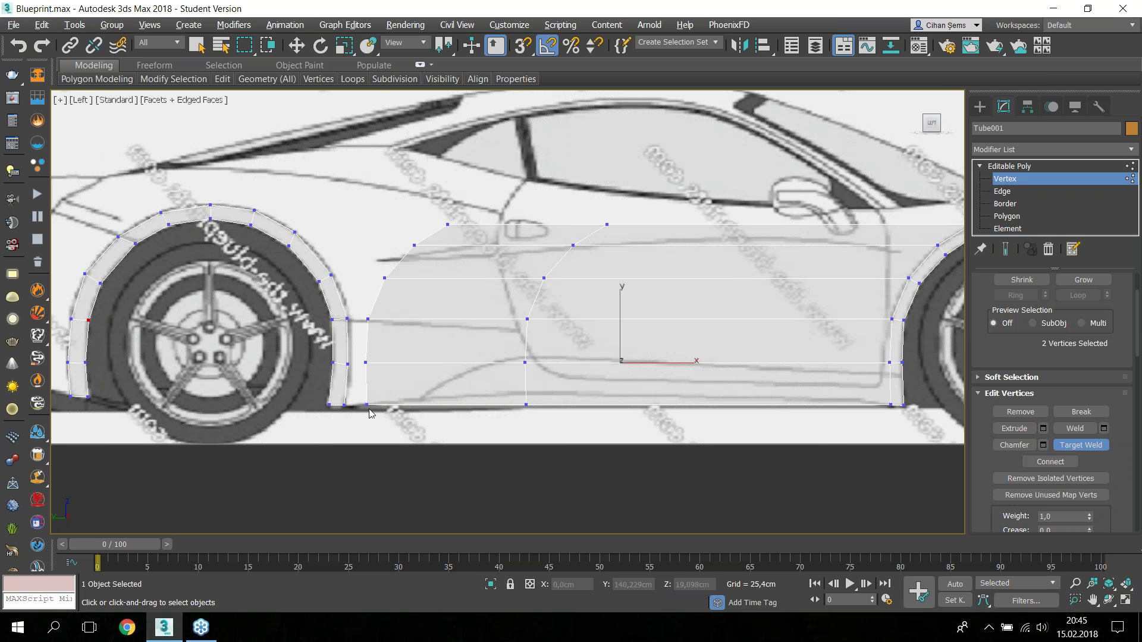
pyautogui.scroll(2, 365, 405)
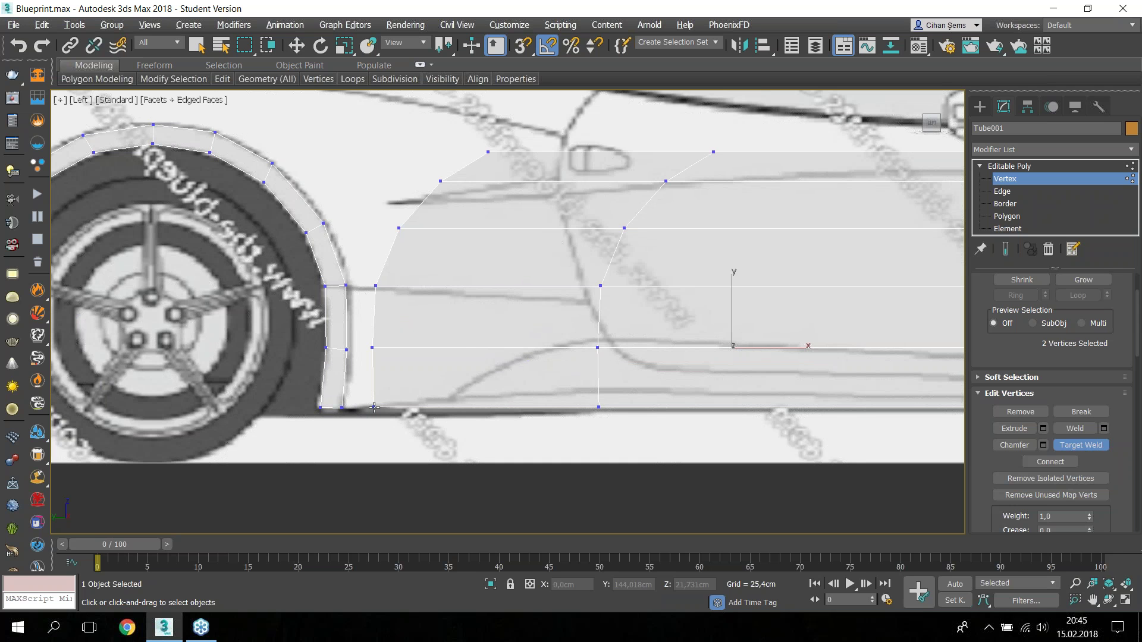
# Step: Target-weld the panel's front edge vertices onto the front fender arch, bottom to top
pyautogui.moveTo(374, 407); pyautogui.dragTo(342, 407)
pyautogui.moveTo(371, 347); pyautogui.dragTo(346, 350)
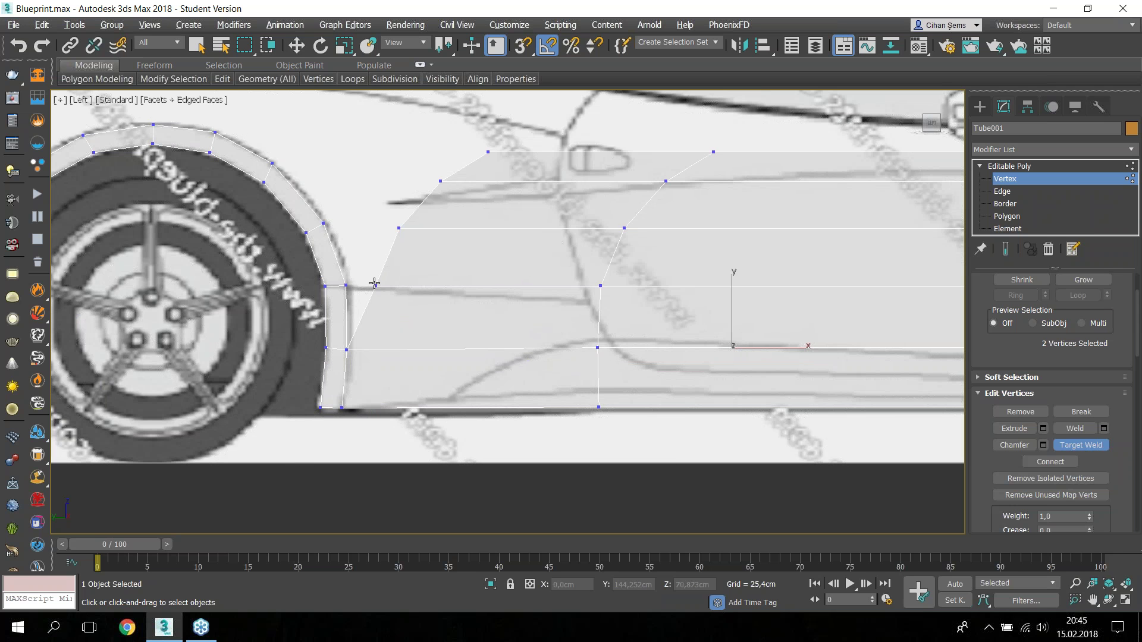
pyautogui.moveTo(372, 286); pyautogui.dragTo(345, 286)
pyautogui.moveTo(395, 238); pyautogui.dragTo(433, 288, button='middle')
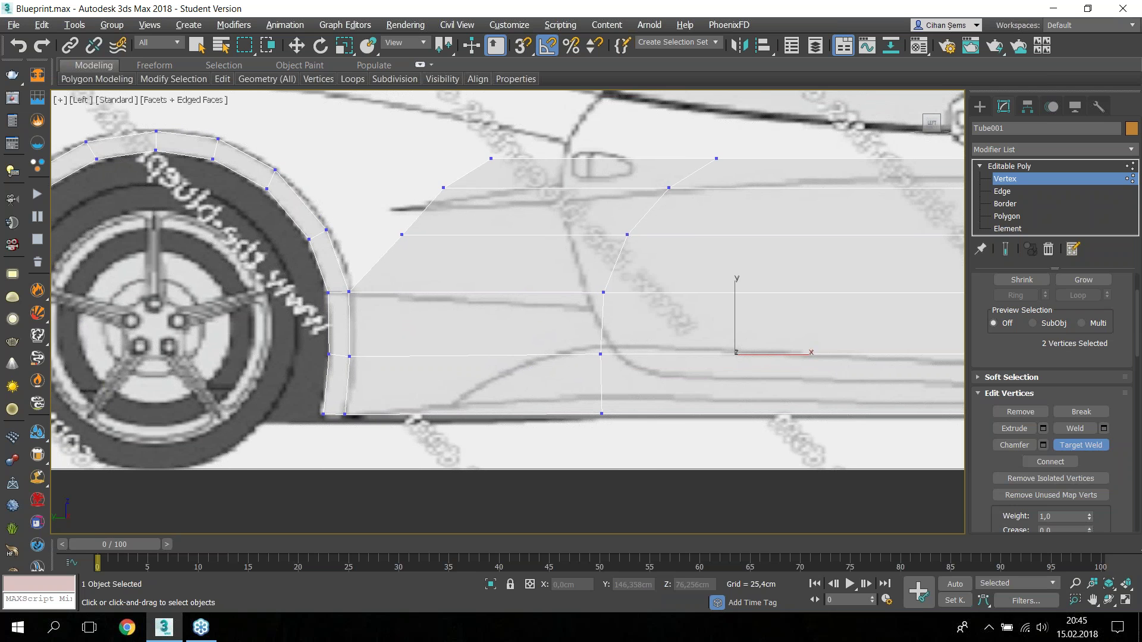
pyautogui.moveTo(436, 277); pyautogui.dragTo(361, 274)
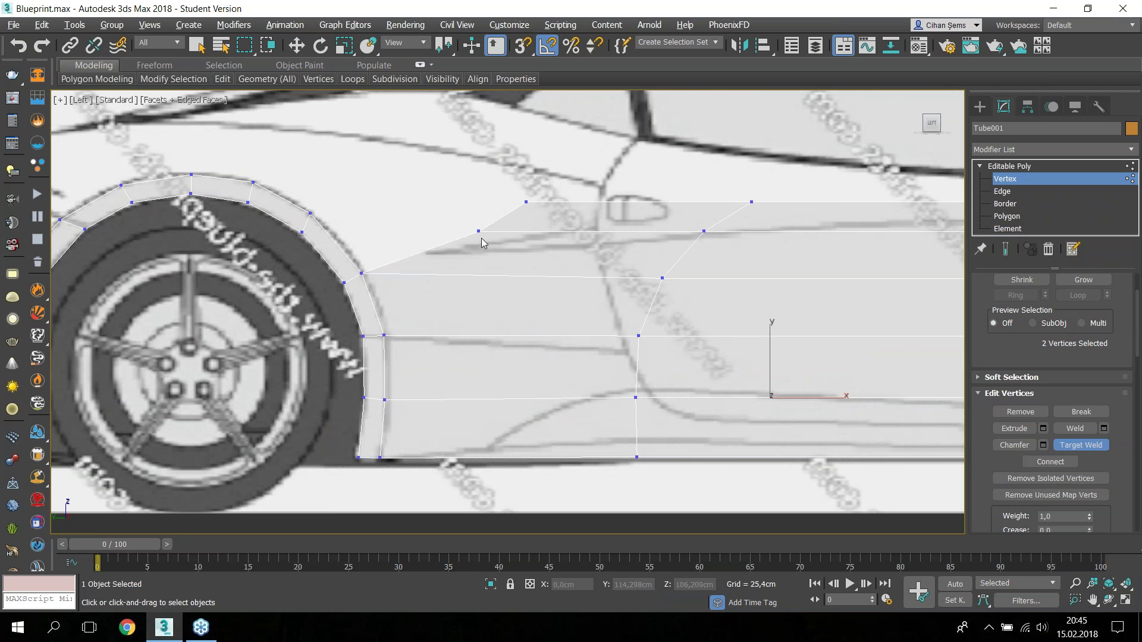
pyautogui.moveTo(479, 232)
pyautogui.mouseDown()
pyautogui.moveTo(319, 225)
pyautogui.moveTo(310, 213)
pyautogui.mouseUp()
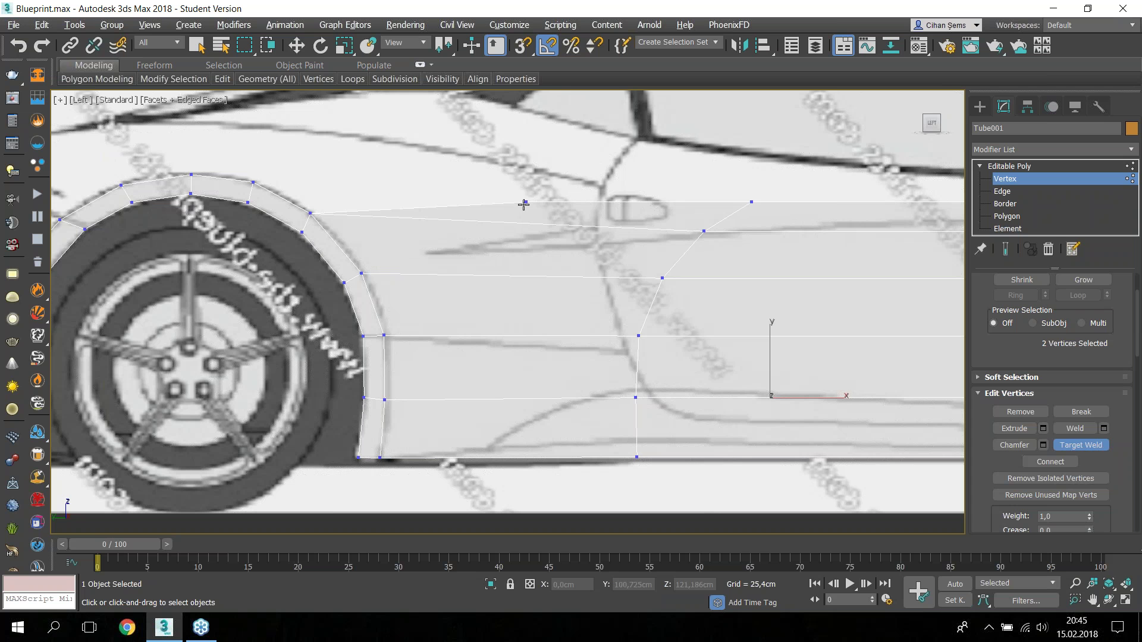
pyautogui.moveTo(523, 204); pyautogui.dragTo(253, 182)
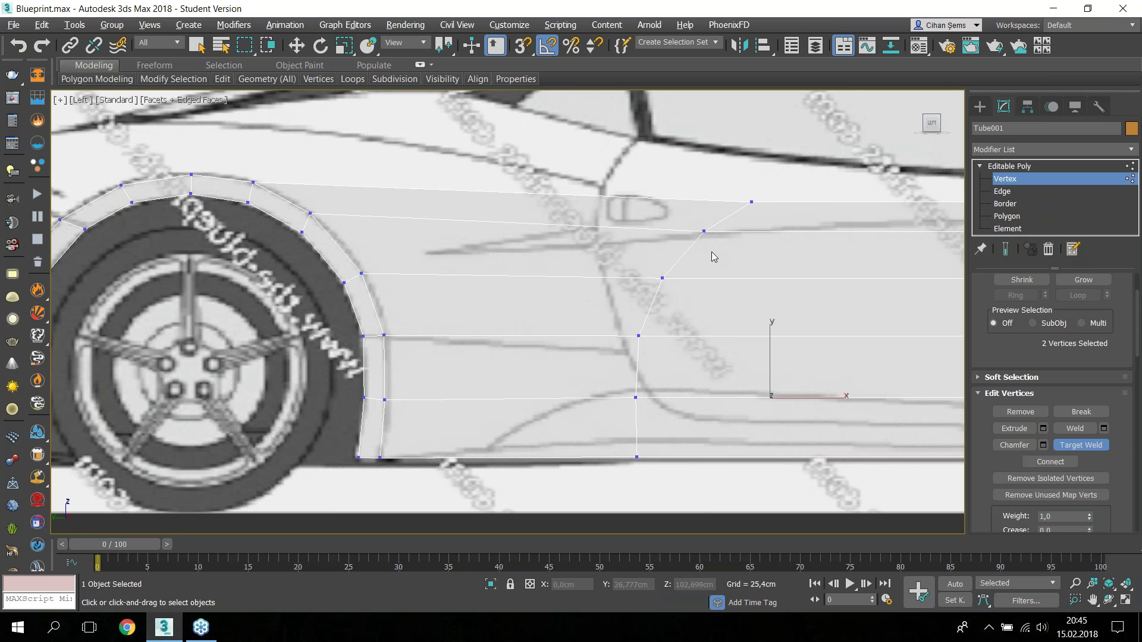
# Step: Pan and zoom to centre the side panel, and enlarge the viewport
pyautogui.moveTo(711, 251); pyautogui.dragTo(600, 288, button='middle')
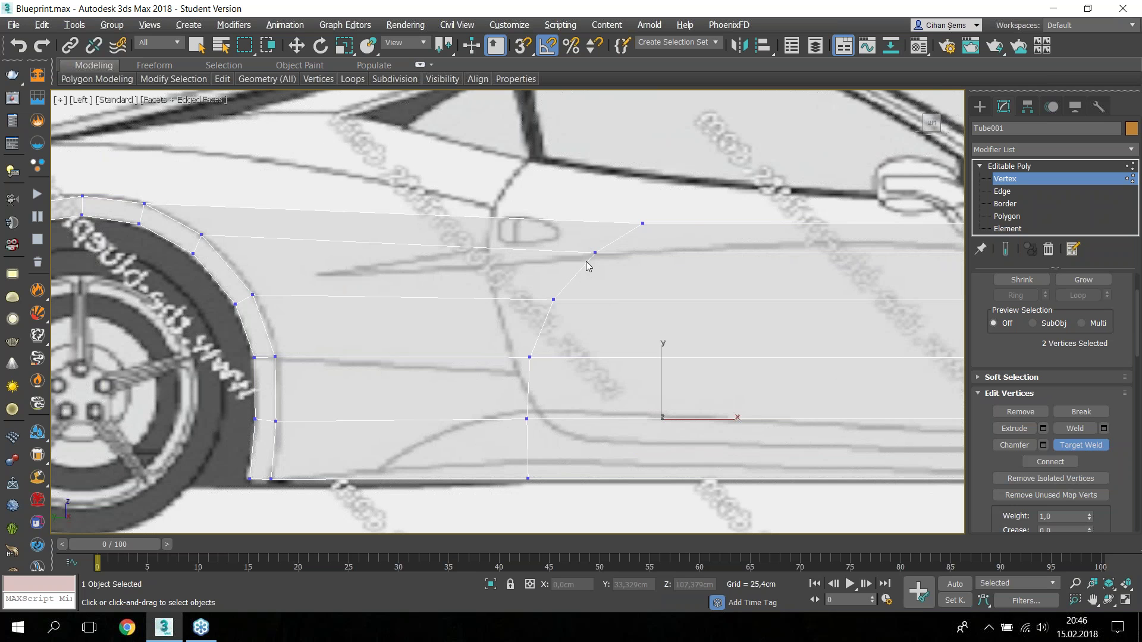
pyautogui.scroll(-2, 586, 266)
pyautogui.moveTo(563, 322); pyautogui.dragTo(544, 354, button='middle')
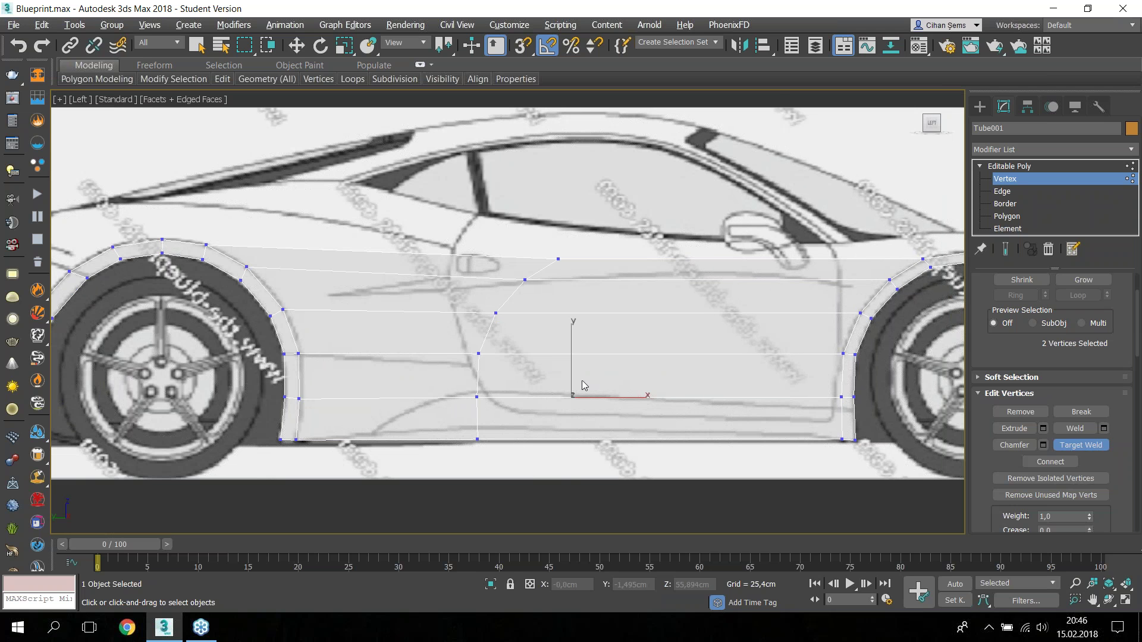
pyautogui.scroll(2, 583, 381)
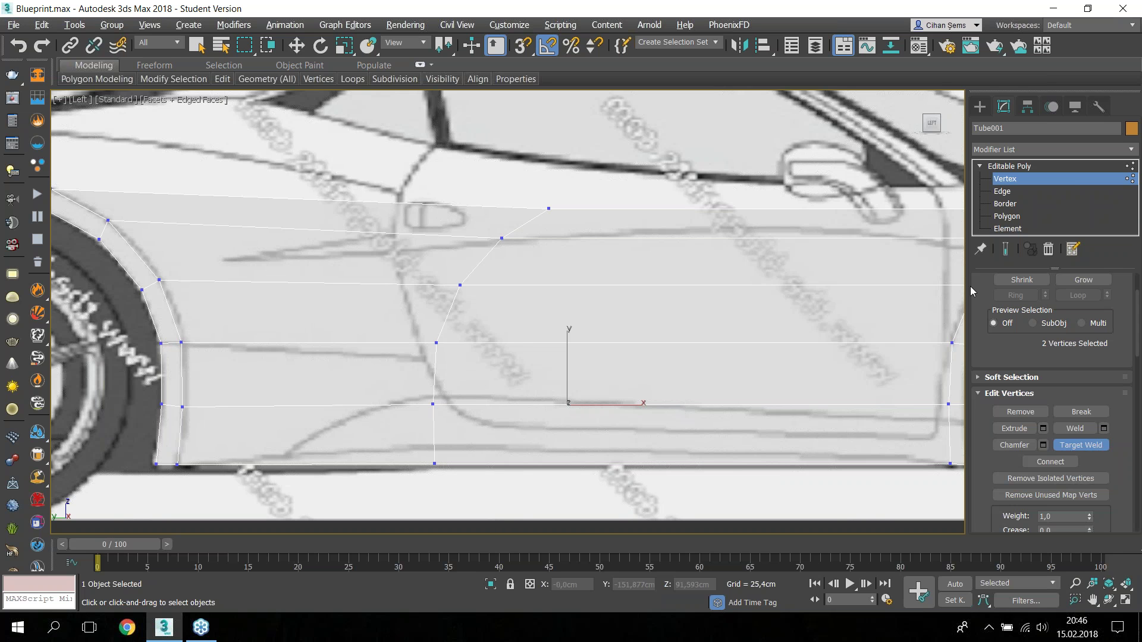
pyautogui.moveTo(970, 287); pyautogui.dragTo(994, 283)
pyautogui.moveTo(994, 283); pyautogui.dragTo(1000, 285)
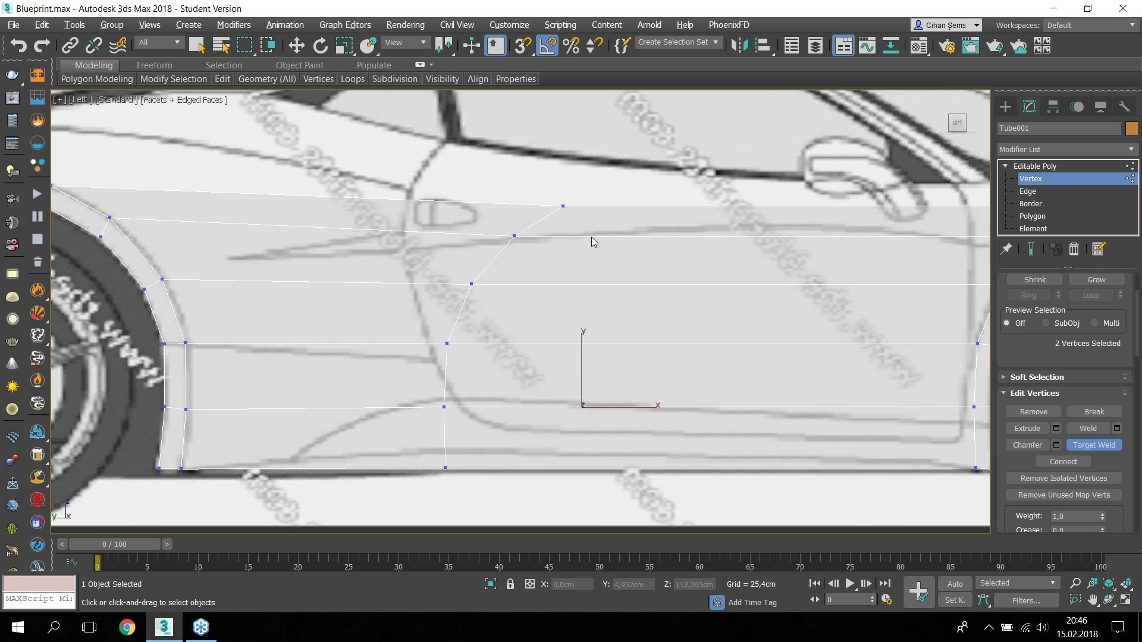
# Step: Move the upper three middle-edge vertices onto the door line, fitting the top one to the door's top corner
pyautogui.press('w')
pyautogui.moveTo(566, 209); pyautogui.dragTo(509, 192)
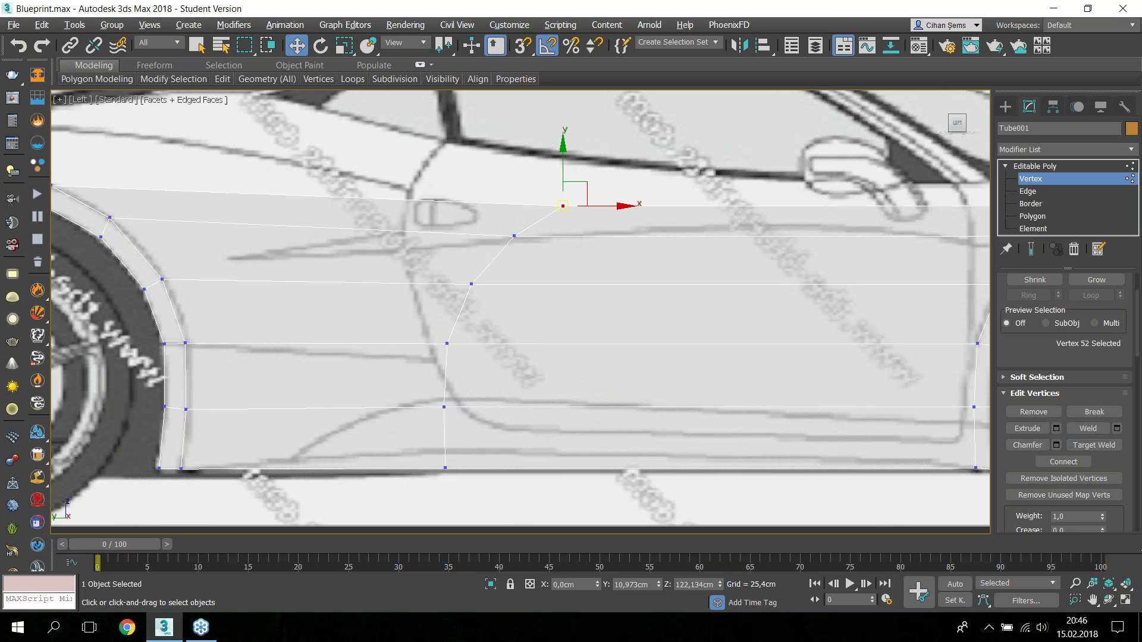
pyautogui.moveTo(563, 206); pyautogui.dragTo(480, 148)
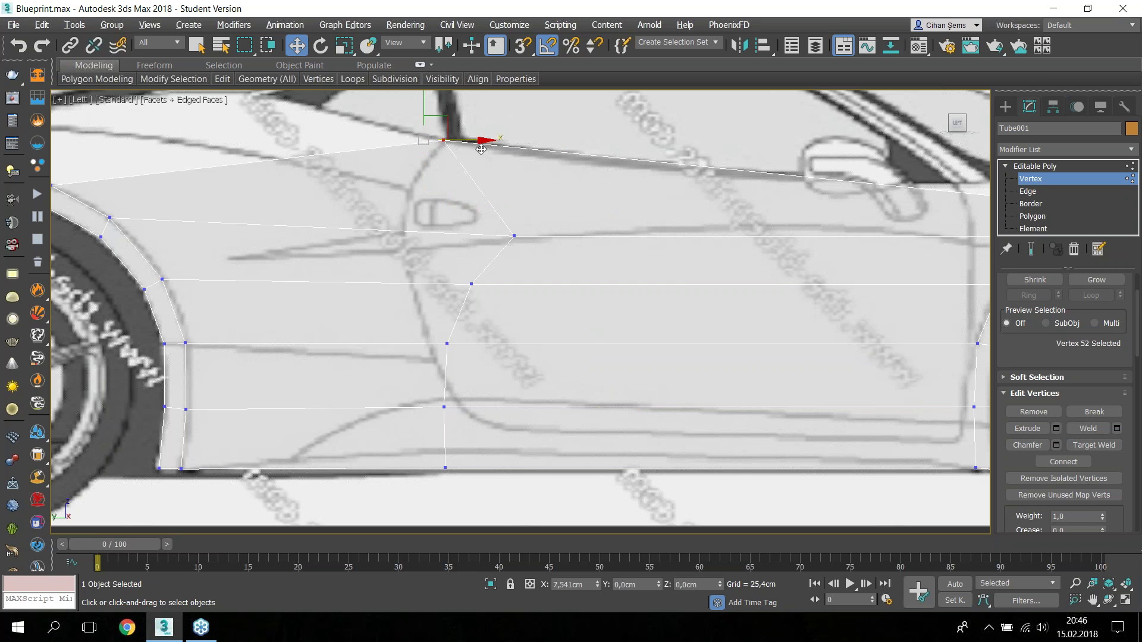
pyautogui.click(514, 236)
pyautogui.moveTo(541, 236); pyautogui.dragTo(429, 242)
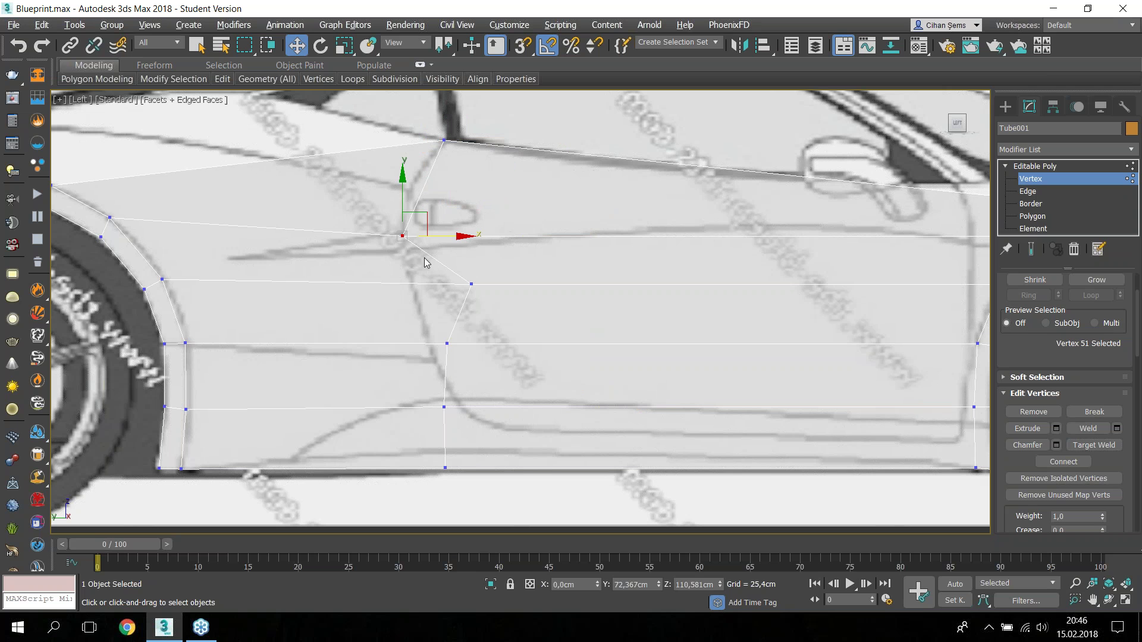
pyautogui.click(471, 284)
pyautogui.moveTo(509, 286); pyautogui.dragTo(447, 290)
pyautogui.click(443, 140)
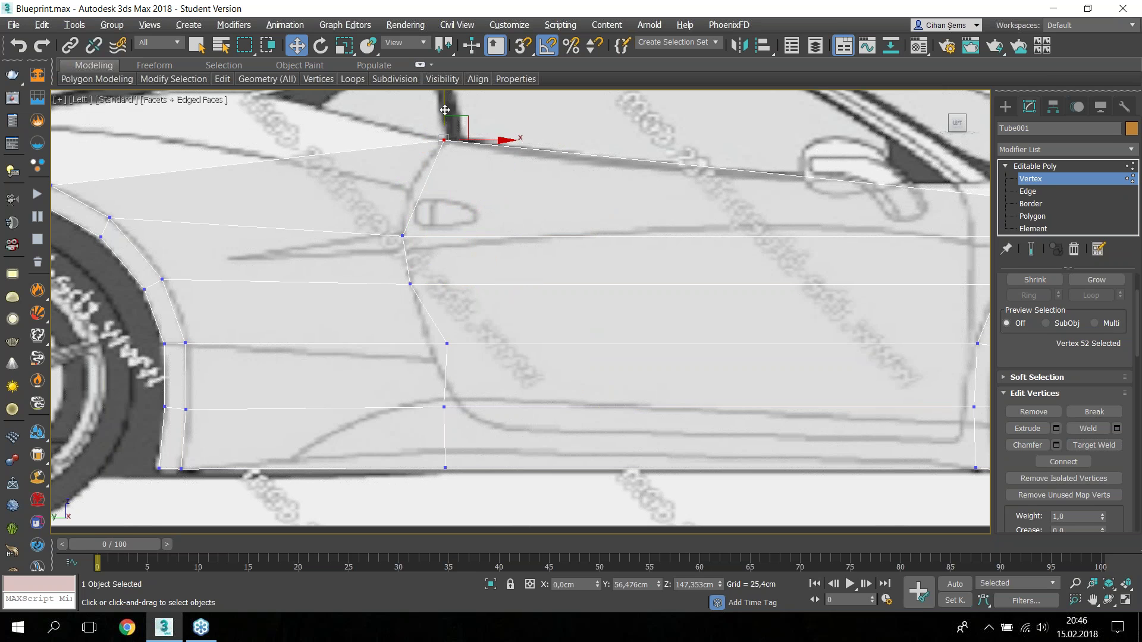
pyautogui.moveTo(445, 110); pyautogui.dragTo(407, 163)
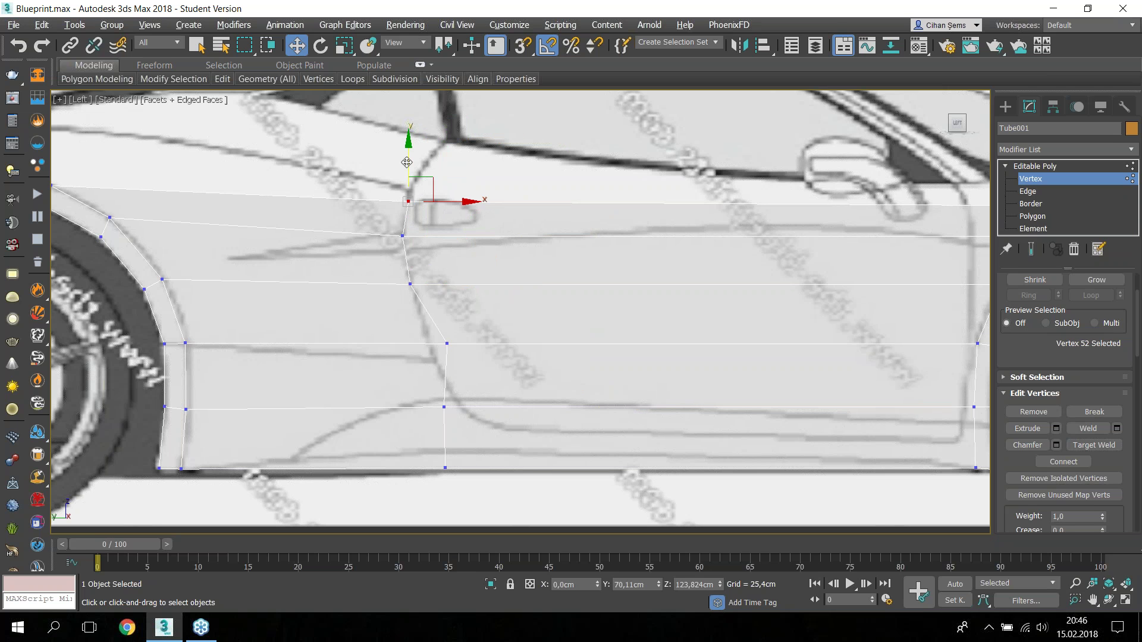
pyautogui.moveTo(407, 162); pyautogui.dragTo(408, 148)
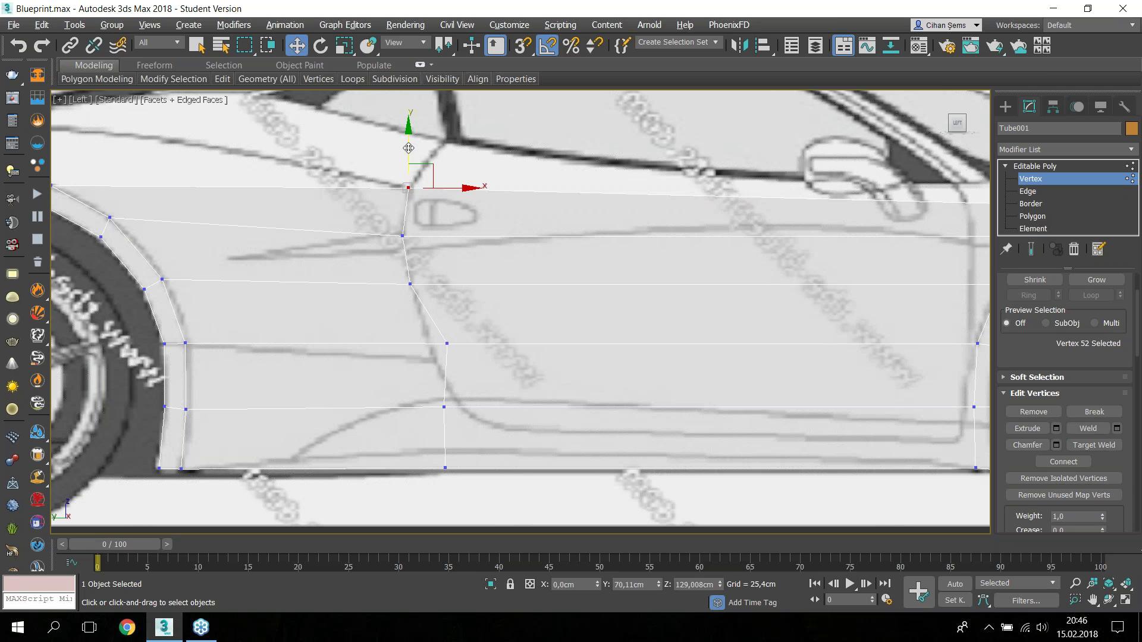
# Step: Align the lower middle-edge vertices with the door's curved front edge down to the sill
pyautogui.press('space')
pyautogui.press('space')
pyautogui.click(447, 344)
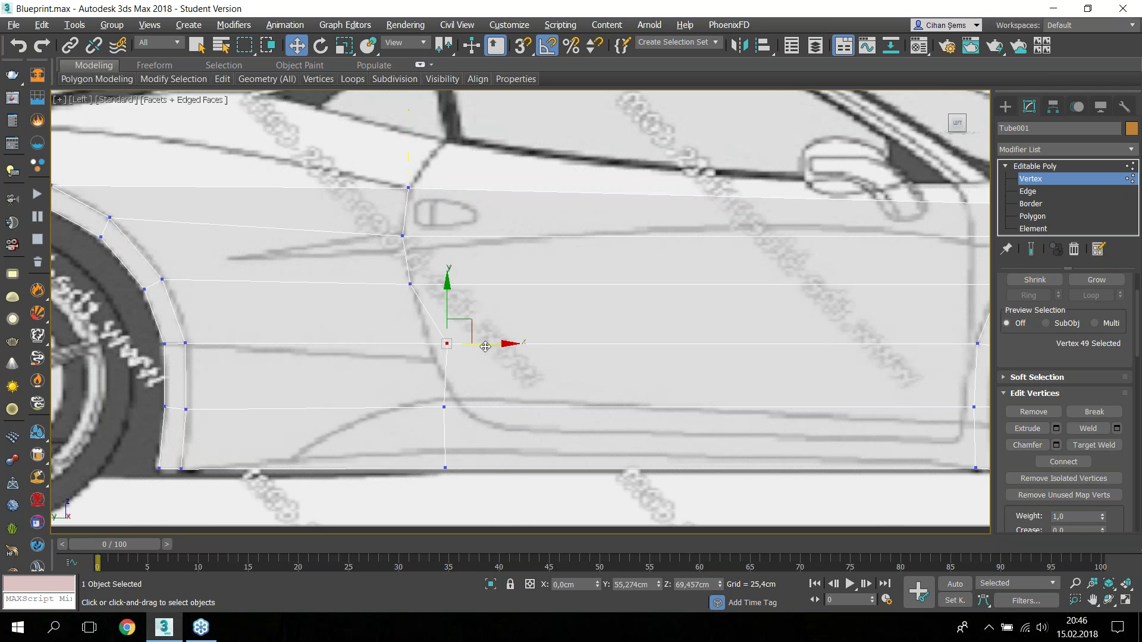
pyautogui.moveTo(486, 347); pyautogui.dragTo(465, 342)
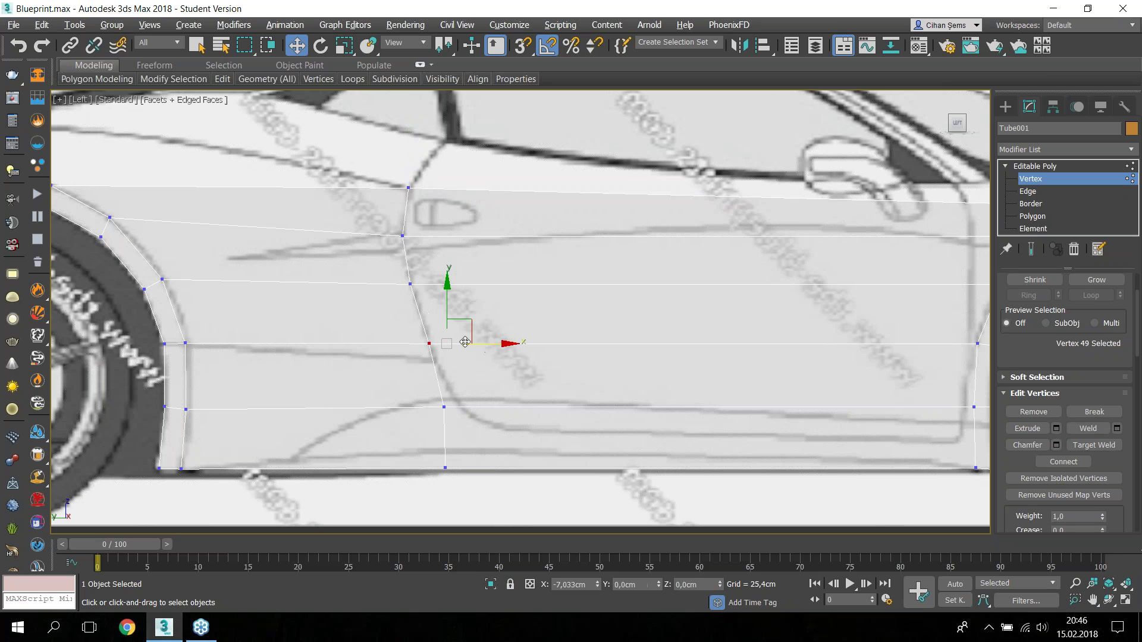
pyautogui.click(444, 407)
pyautogui.moveTo(481, 409); pyautogui.dragTo(497, 409)
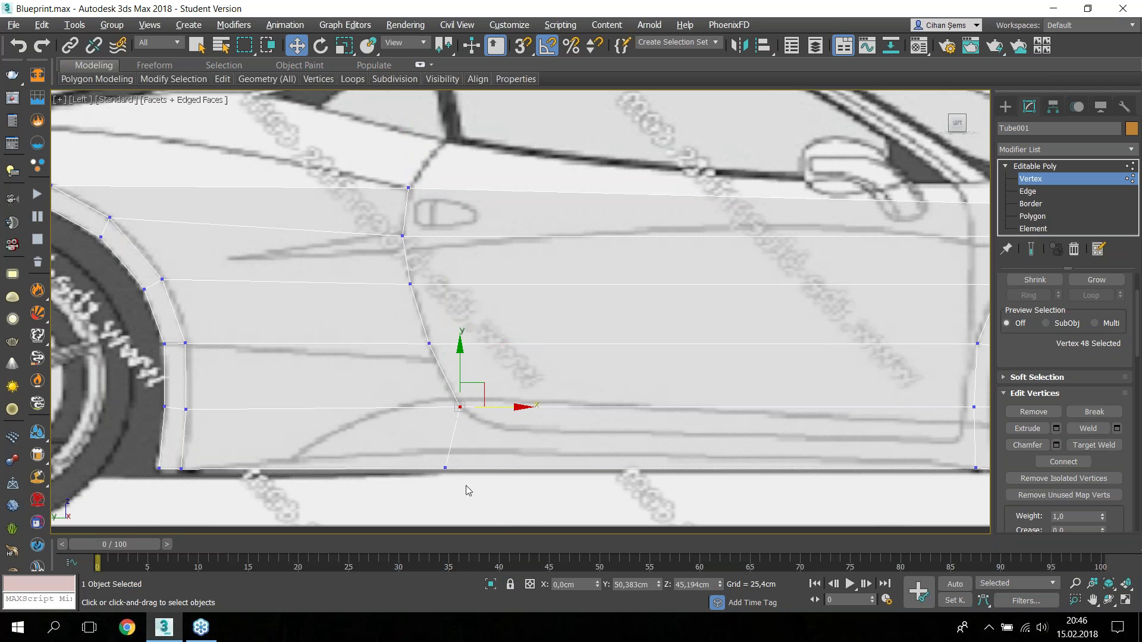
pyautogui.click(445, 468)
pyautogui.moveTo(485, 468); pyautogui.dragTo(533, 465)
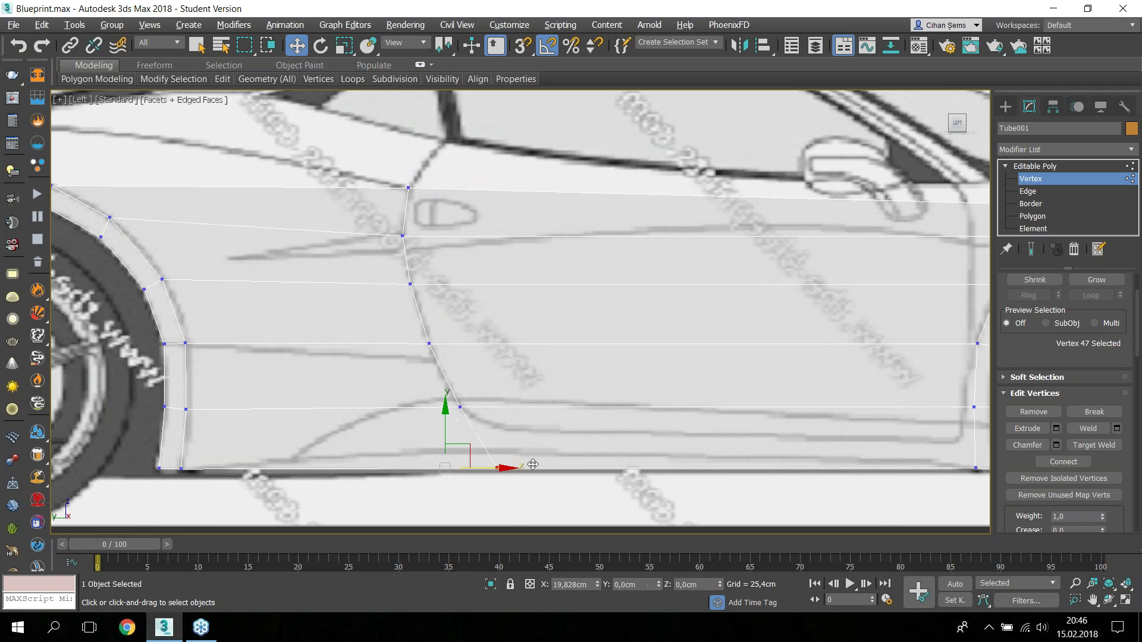
pyautogui.moveTo(692, 339); pyautogui.dragTo(531, 355, button='middle')
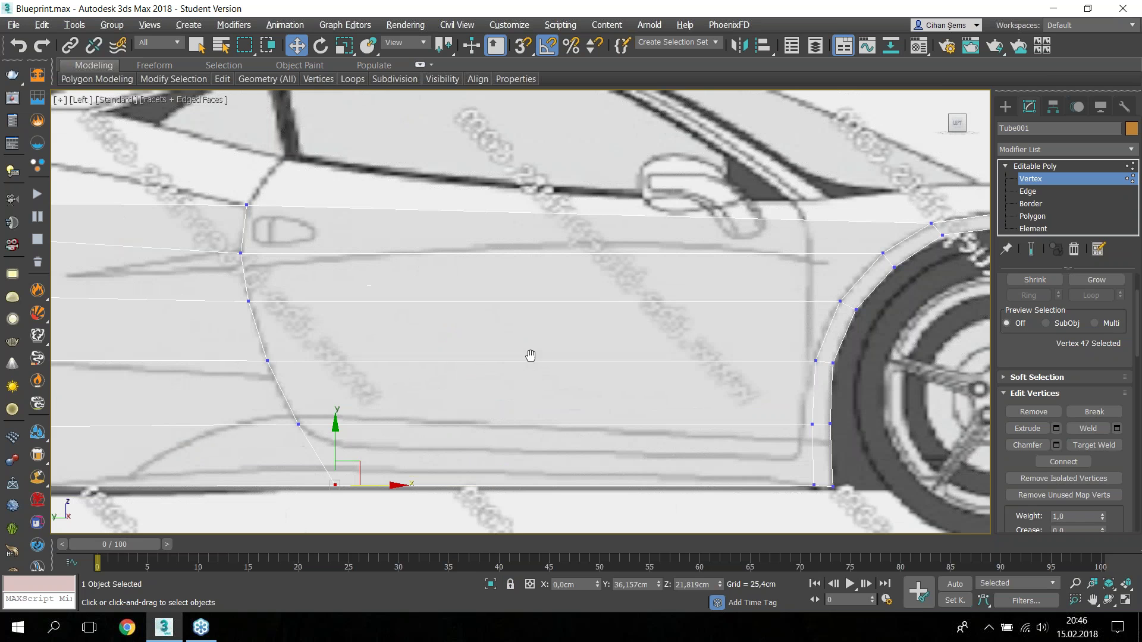
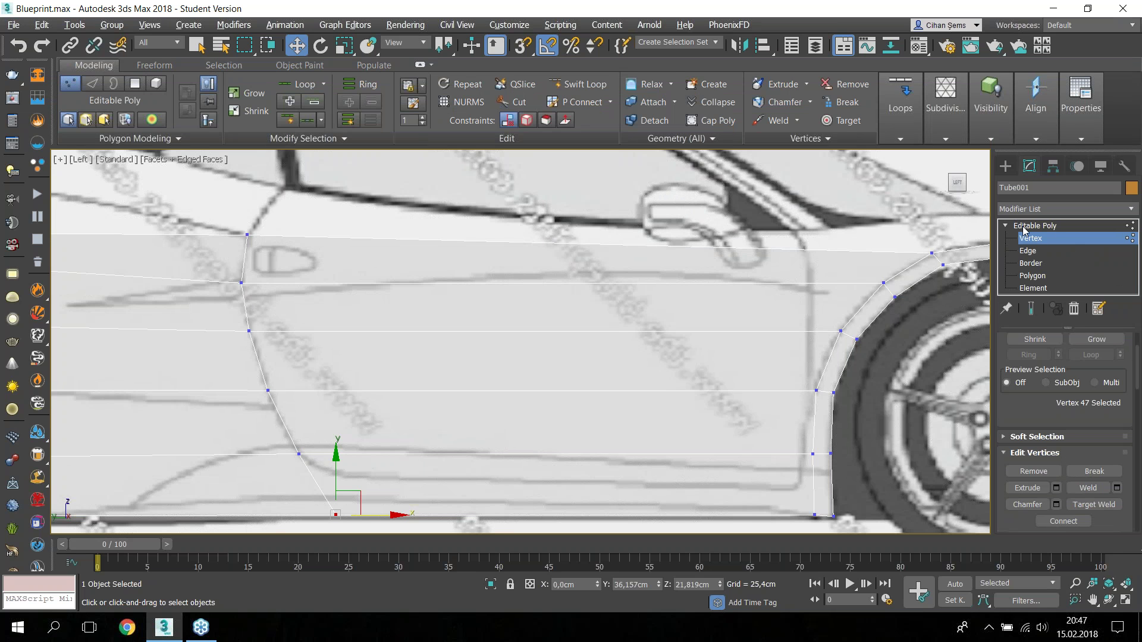
# Step: Select the five door-edge vertices with Move, then switch the panel to Edge level
pyautogui.click(592, 89)
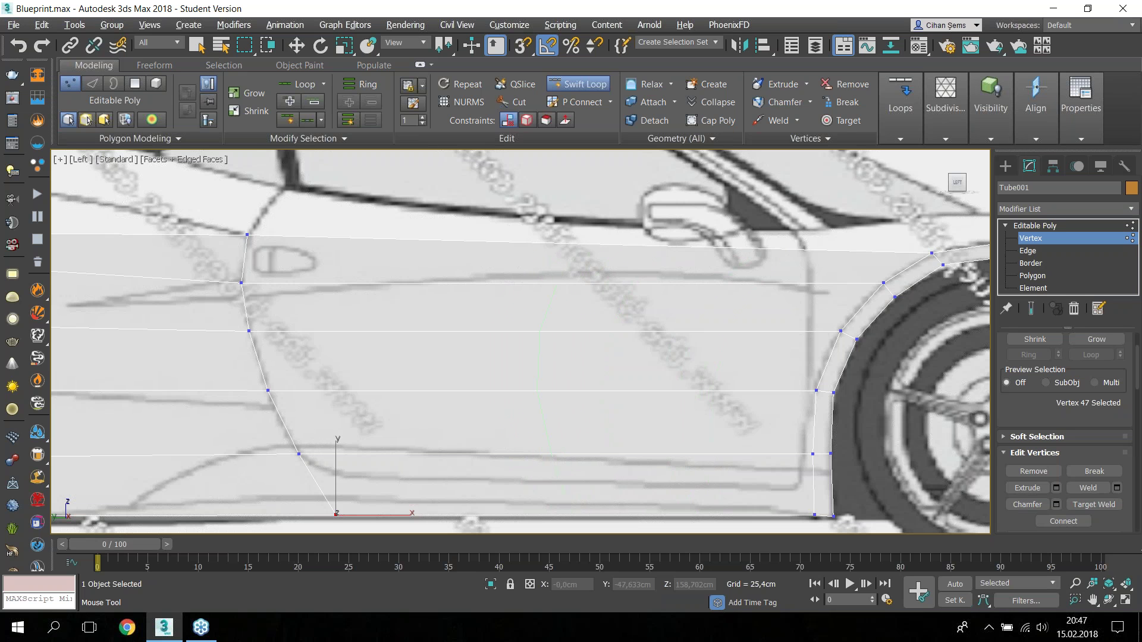
pyautogui.press('w')
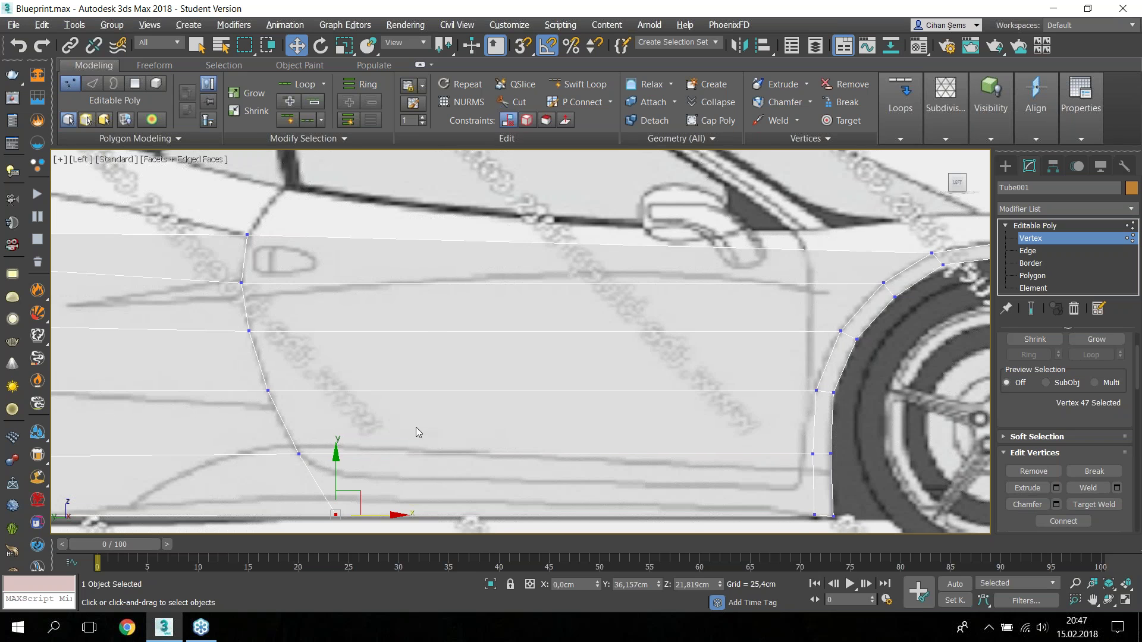
pyautogui.moveTo(415, 432); pyautogui.dragTo(465, 403, button='middle')
pyautogui.moveTo(261, 235); pyautogui.dragTo(417, 505)
pyautogui.click(1037, 252)
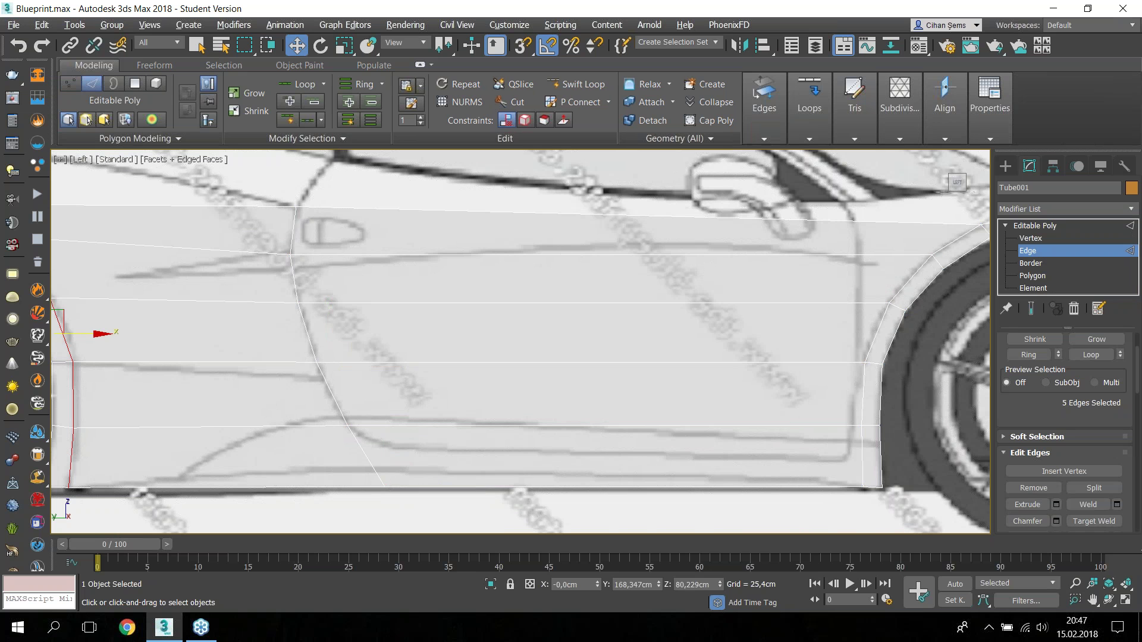
# Step: Select the curved door edge loop and convert it to a vertex selection
pyautogui.moveTo(275, 234)
pyautogui.mouseDown()
pyautogui.moveTo(295, 238)
pyautogui.moveTo(326, 415)
pyautogui.moveTo(359, 474)
pyautogui.mouseUp()
pyautogui.click(359, 475)
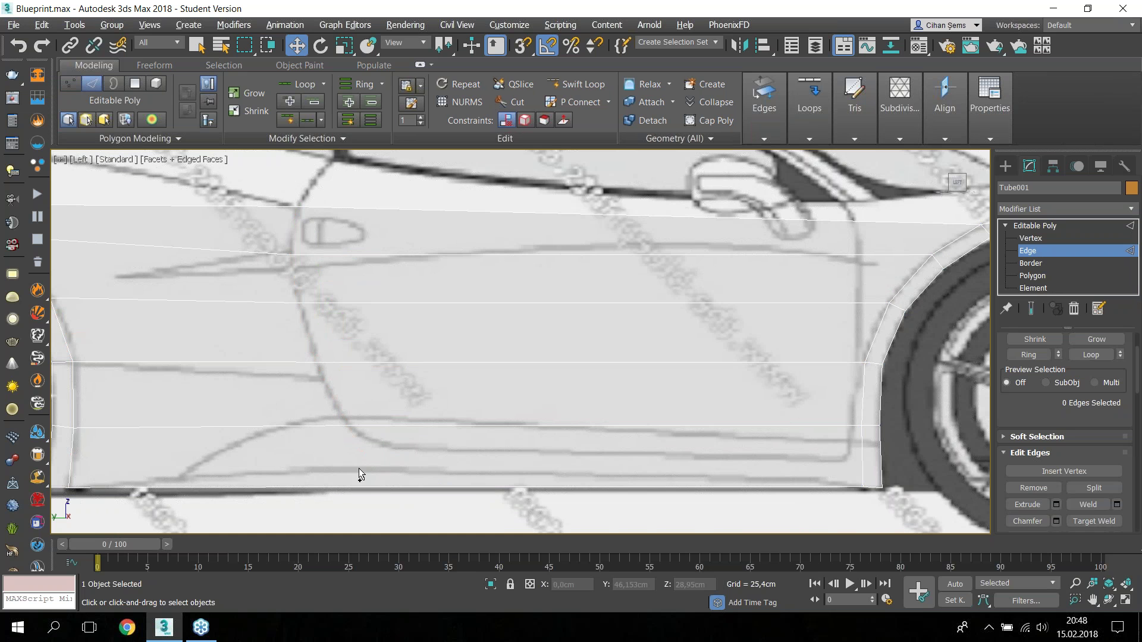
pyautogui.hotkey('ctrl', 'z')
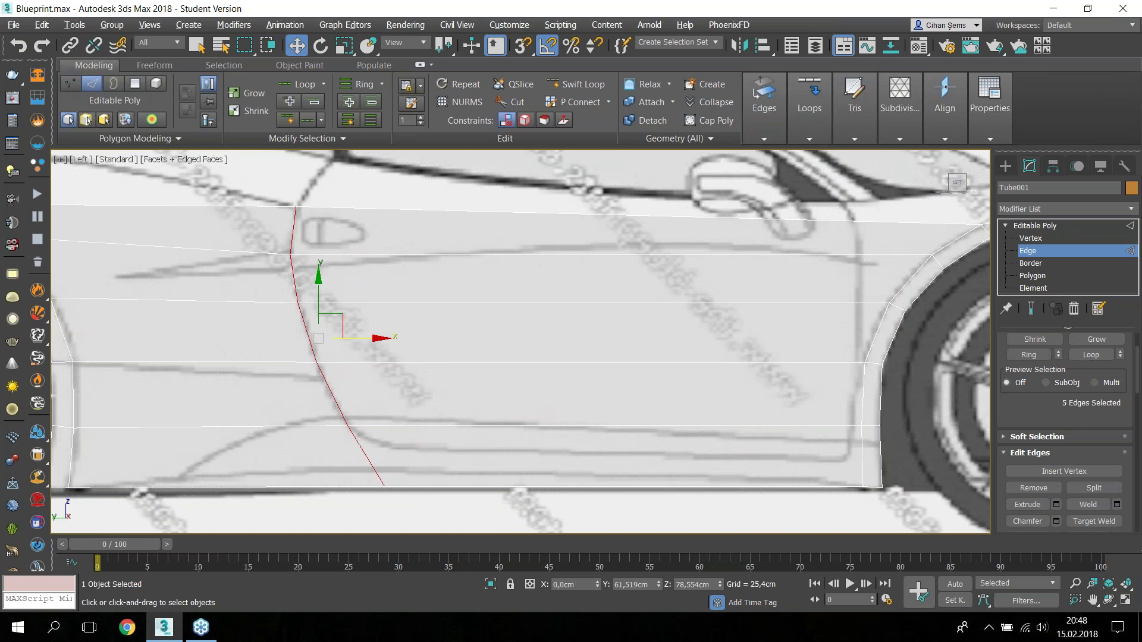
pyautogui.hotkey('ctrl', 'z')
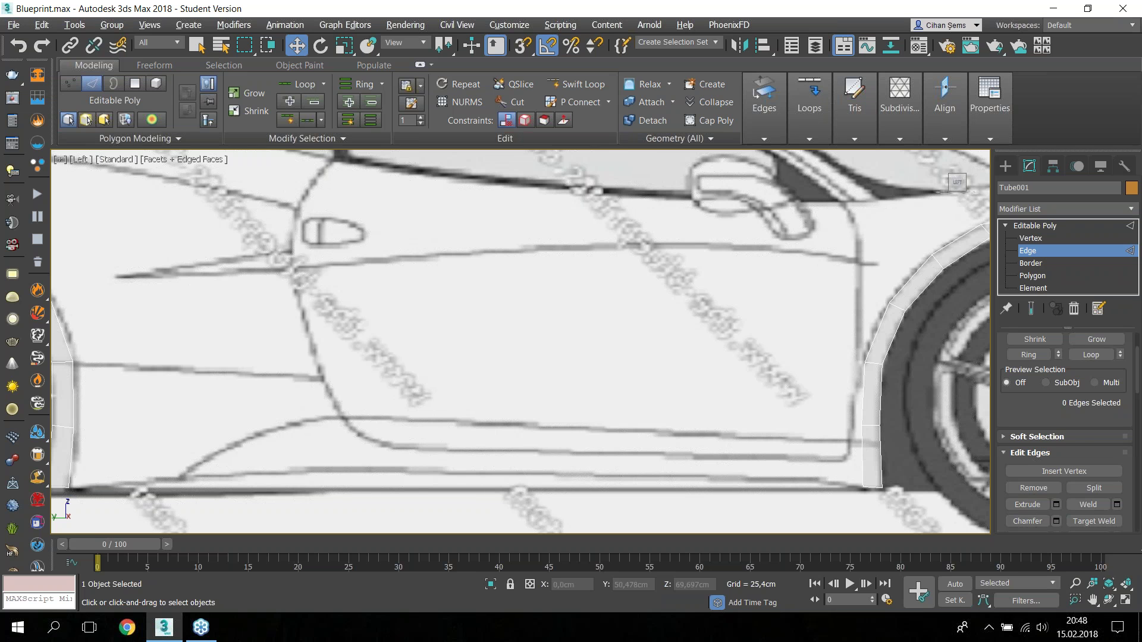
pyautogui.hotkey('ctrl', 'y')
pyautogui.hotkey('ctrl', 'z')
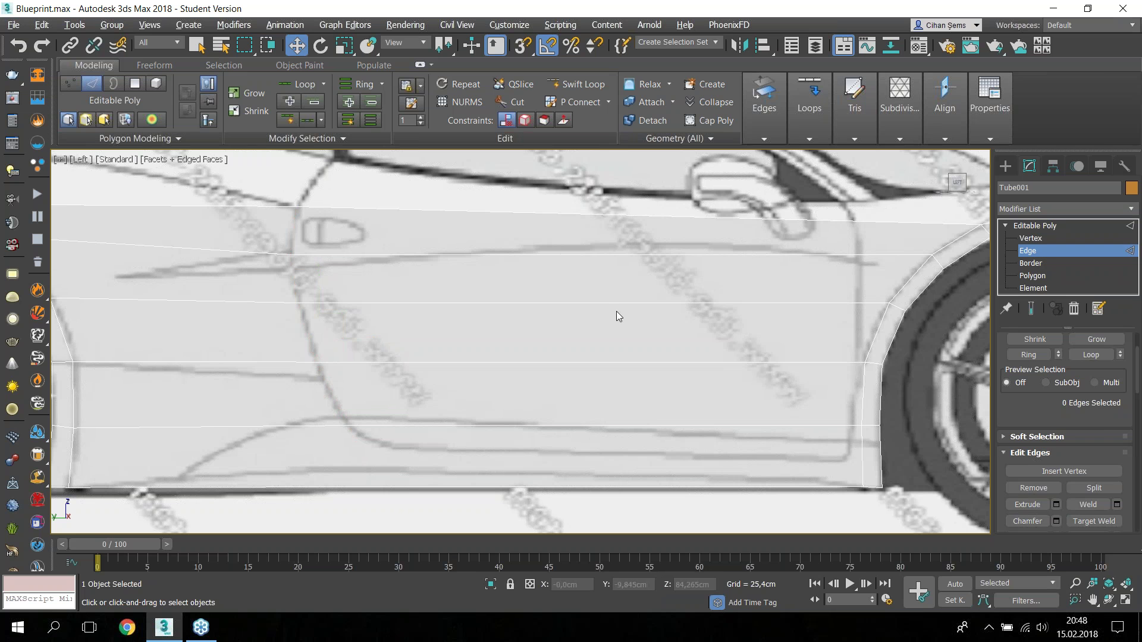
pyautogui.click(1030, 238)
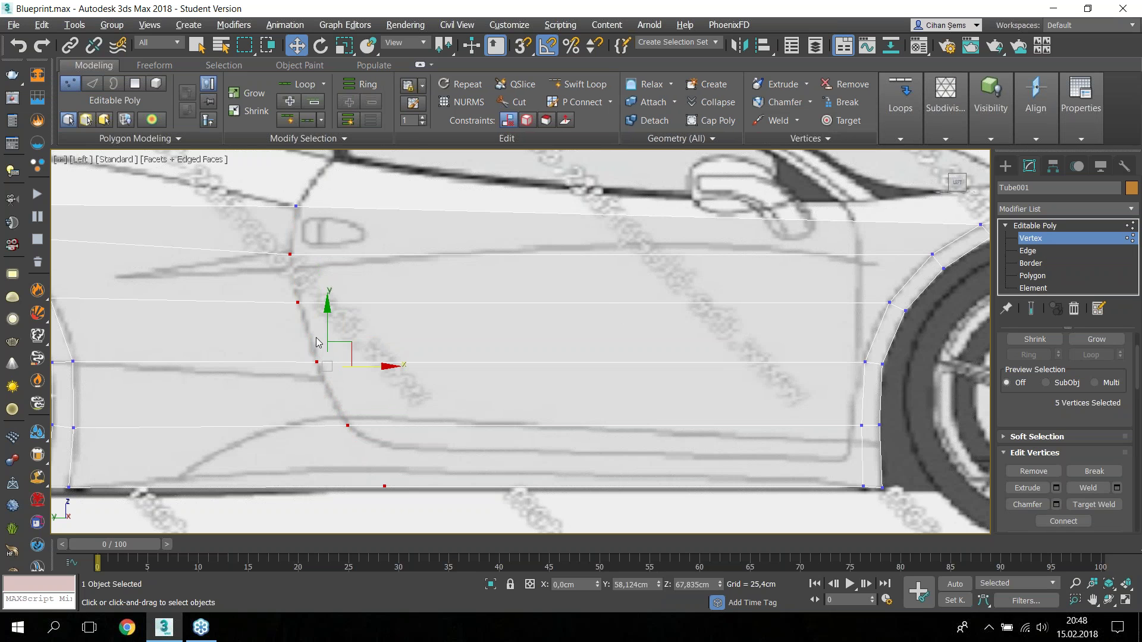
# Step: Clear the vertex selection and zoom out to frame the panel between both wheel arches
pyautogui.moveTo(269, 188); pyautogui.dragTo(426, 509)
pyautogui.click(423, 506)
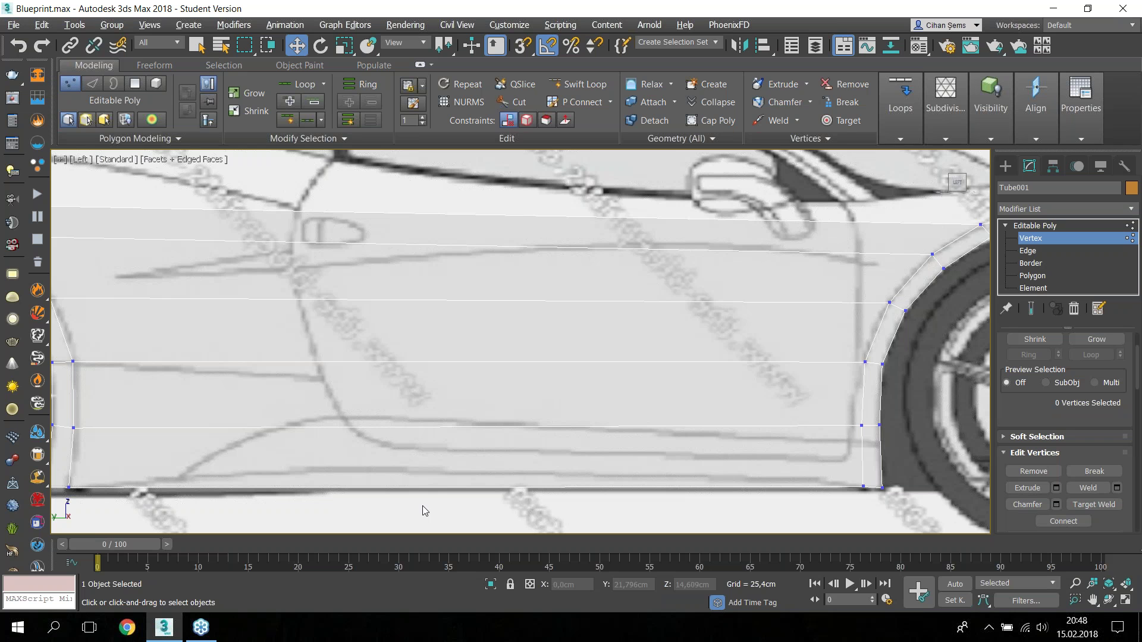
pyautogui.scroll(-2, 357, 448)
pyautogui.scroll(-2, 296, 219)
pyautogui.moveTo(195, 286); pyautogui.dragTo(265, 327, button='middle')
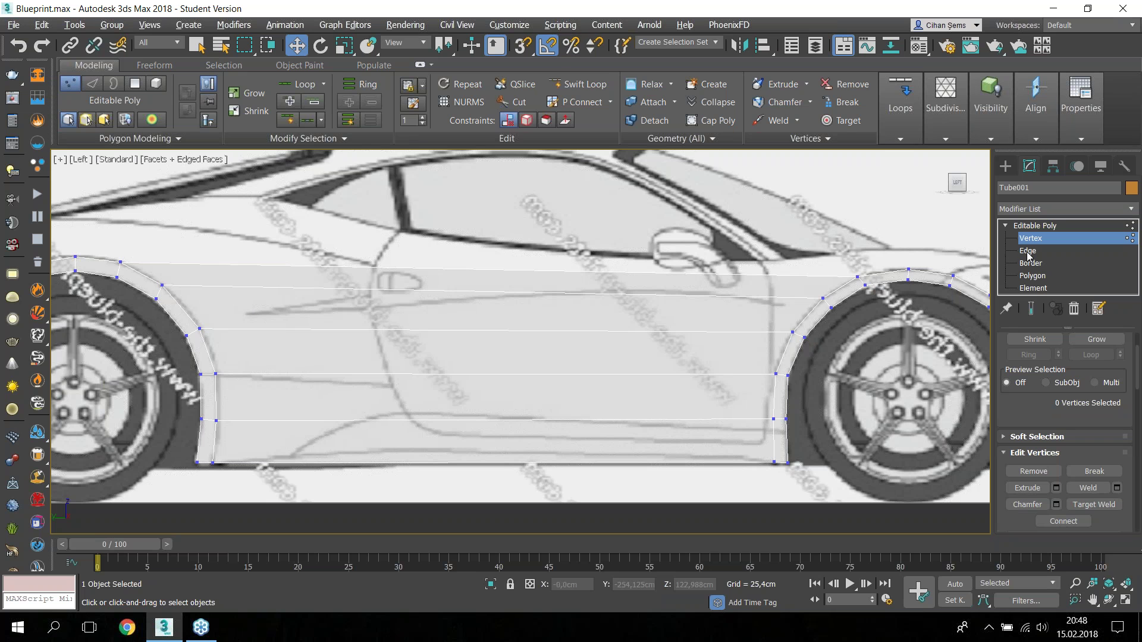
# Step: Insert a vertical Swift Loop through the door area and scale it straight on X
pyautogui.click(579, 84)
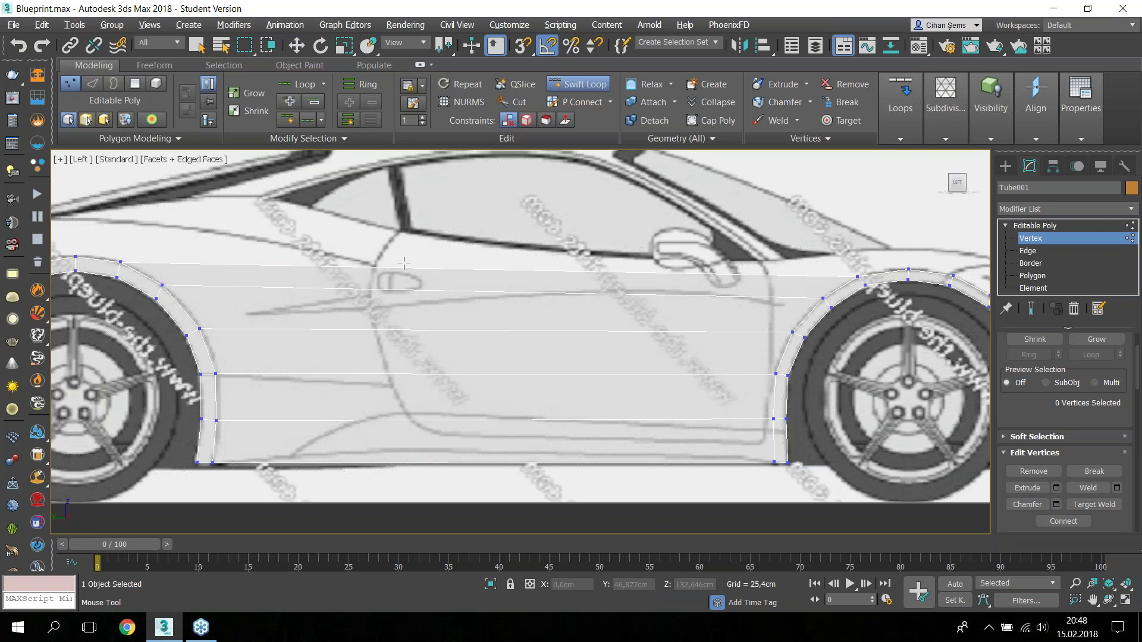
pyautogui.click(378, 271)
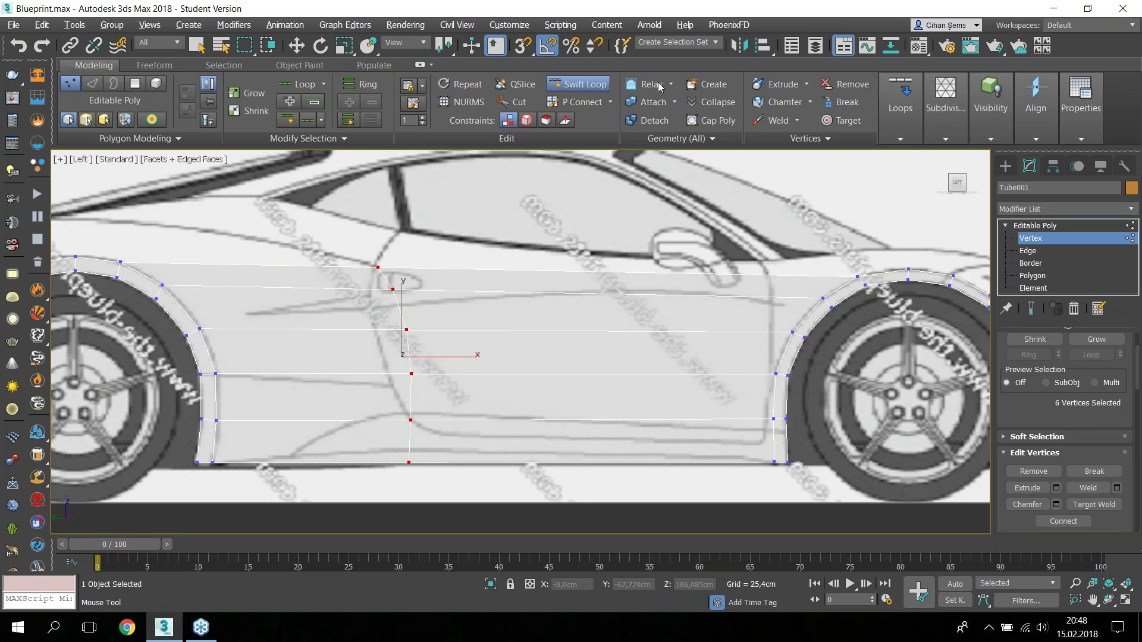
pyautogui.click(296, 45)
pyautogui.click(344, 45)
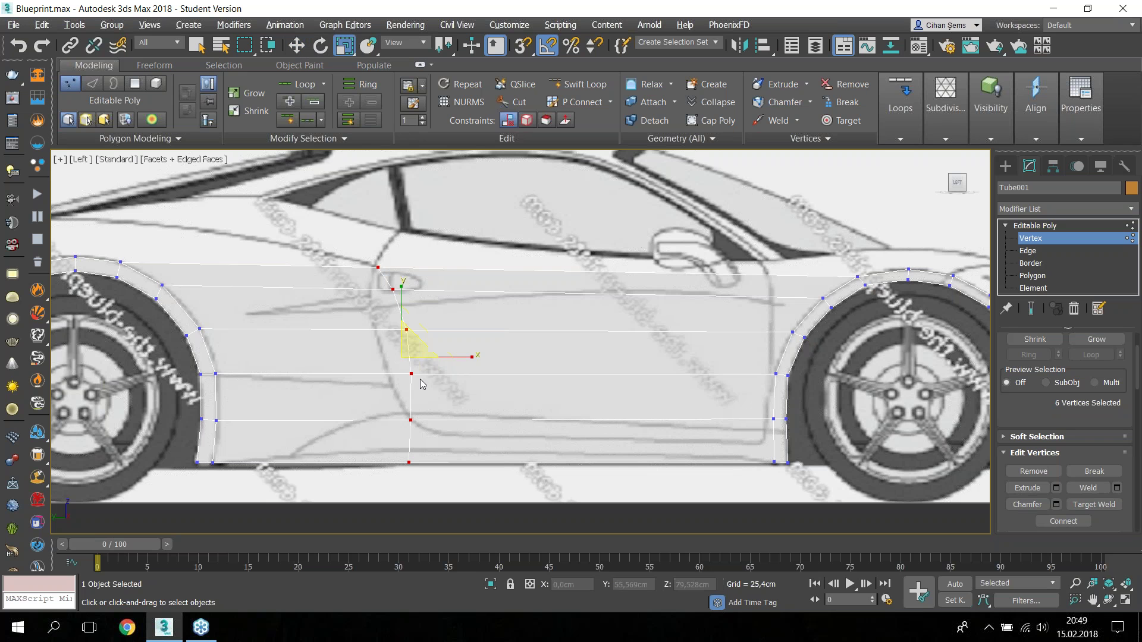
pyautogui.moveTo(469, 358); pyautogui.dragTo(123, 331)
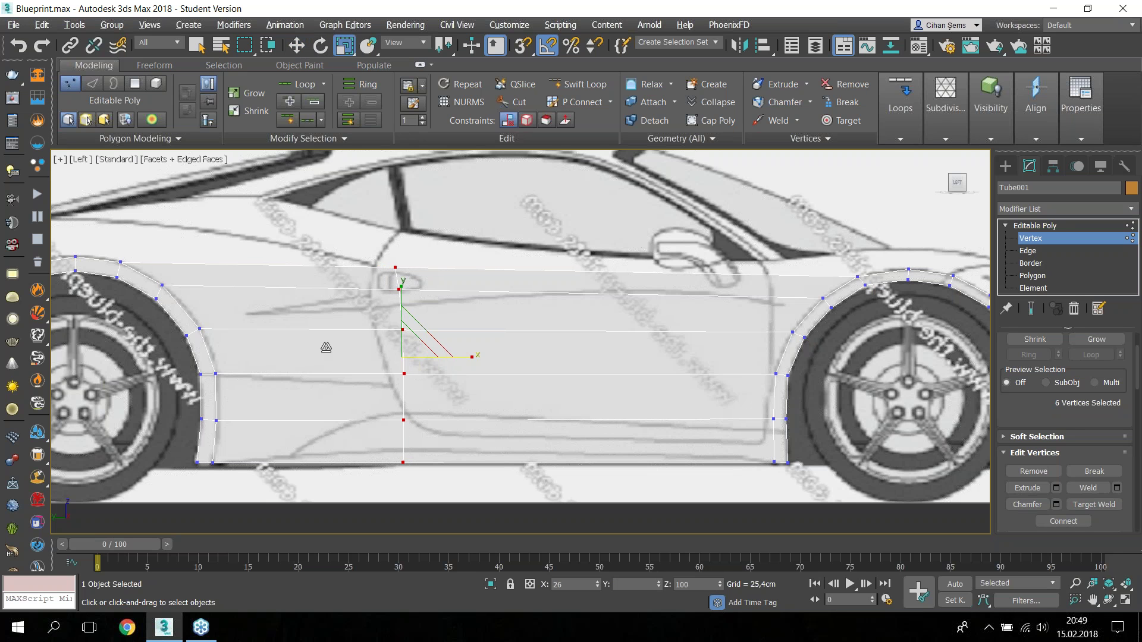
pyautogui.moveTo(124, 332); pyautogui.dragTo(115, 339)
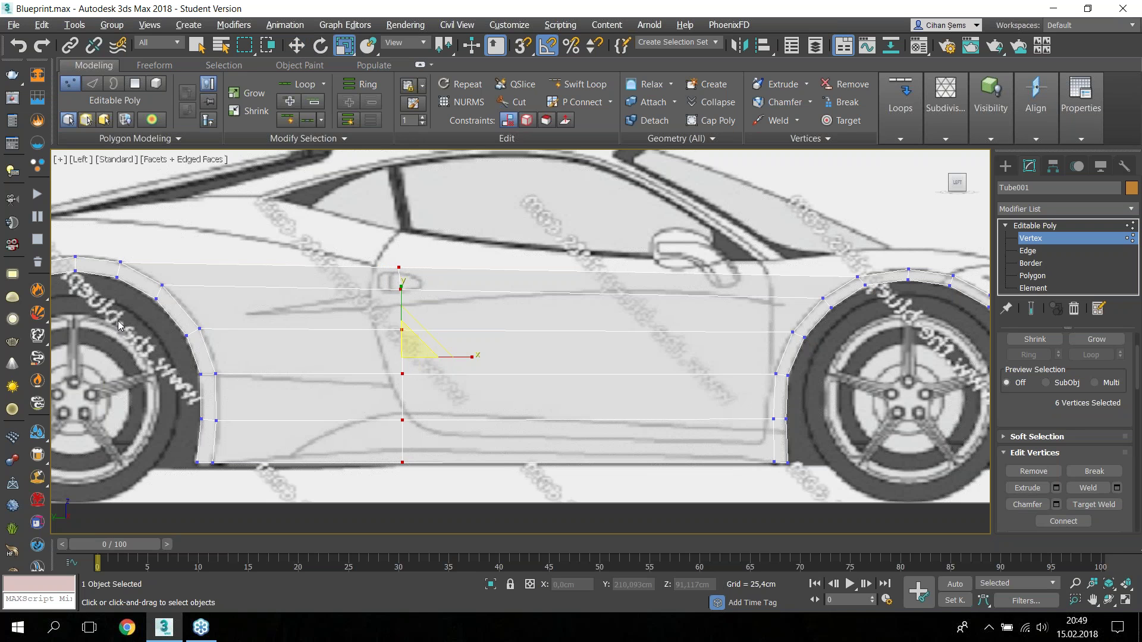
# Step: Raise a vertex on the new loop and nudge the sill vertex by the front wheel arch
pyautogui.press('w')
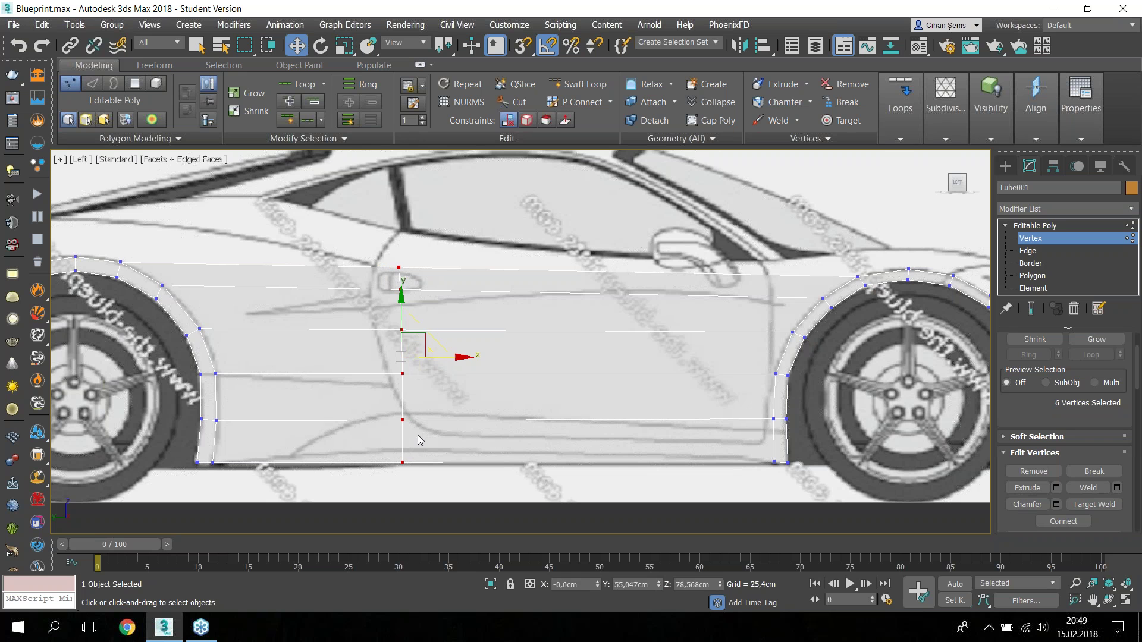
pyautogui.click(403, 420)
pyautogui.moveTo(403, 417); pyautogui.dragTo(404, 386)
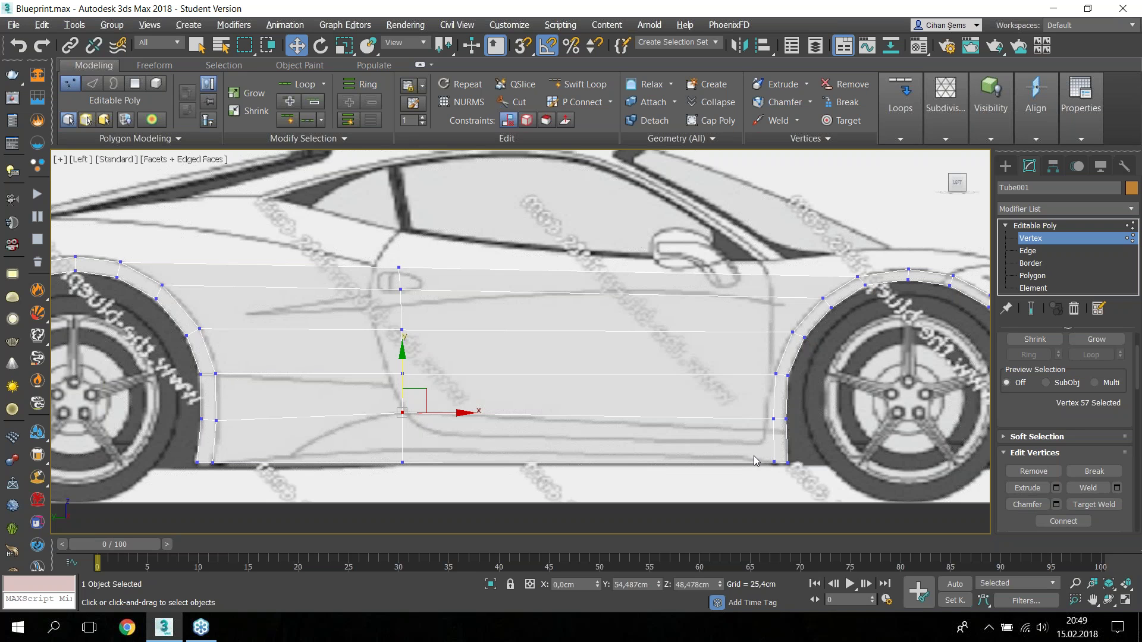
pyautogui.moveTo(754, 460); pyautogui.dragTo(735, 446, button='middle')
pyautogui.scroll(3, 735, 446)
pyautogui.moveTo(722, 387); pyautogui.dragTo(707, 404)
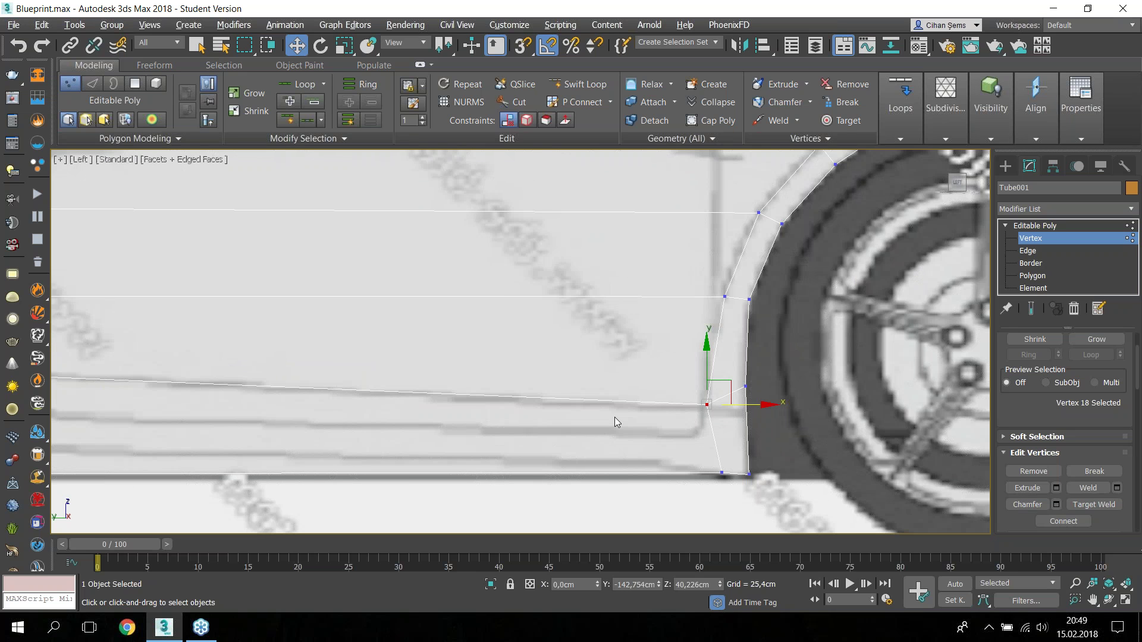
pyautogui.scroll(-2, 569, 373)
pyautogui.scroll(-2, 566, 391)
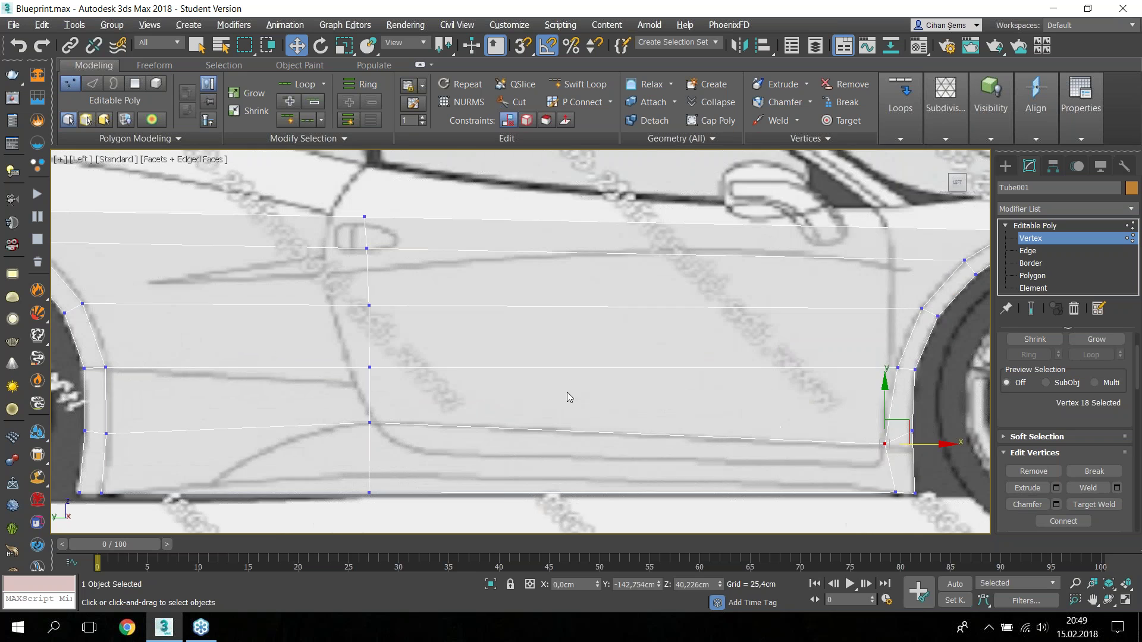
pyautogui.scroll(1, 433, 394)
pyautogui.scroll(1, 427, 395)
pyautogui.scroll(-2, 427, 396)
pyautogui.scroll(2, 523, 373)
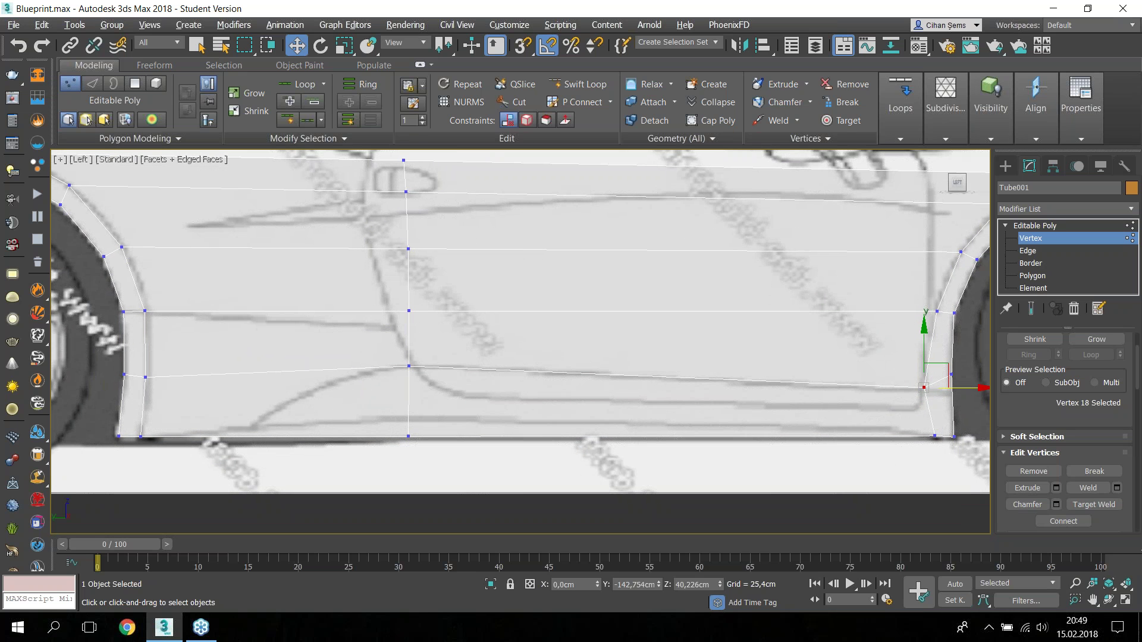
pyautogui.scroll(-2, 402, 277)
pyautogui.scroll(2, 402, 277)
pyautogui.scroll(-2, 402, 277)
pyautogui.scroll(1, 363, 247)
pyautogui.hotkey('alt', 'shift', 'w')
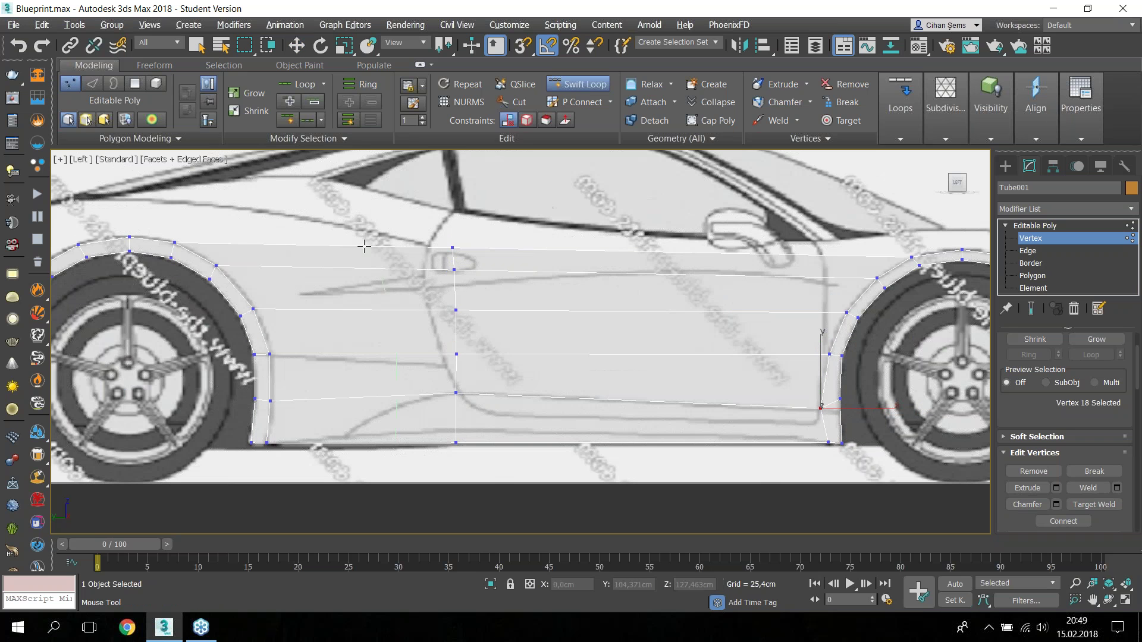
# Step: Insert a second vertical loop, scale it flat on X, and shift it toward the door
pyautogui.scroll(-2, 359, 251)
pyautogui.scroll(2, 336, 248)
pyautogui.click(336, 248)
pyautogui.press('r')
pyautogui.moveTo(416, 336); pyautogui.dragTo(46, 321)
pyautogui.press('F8')
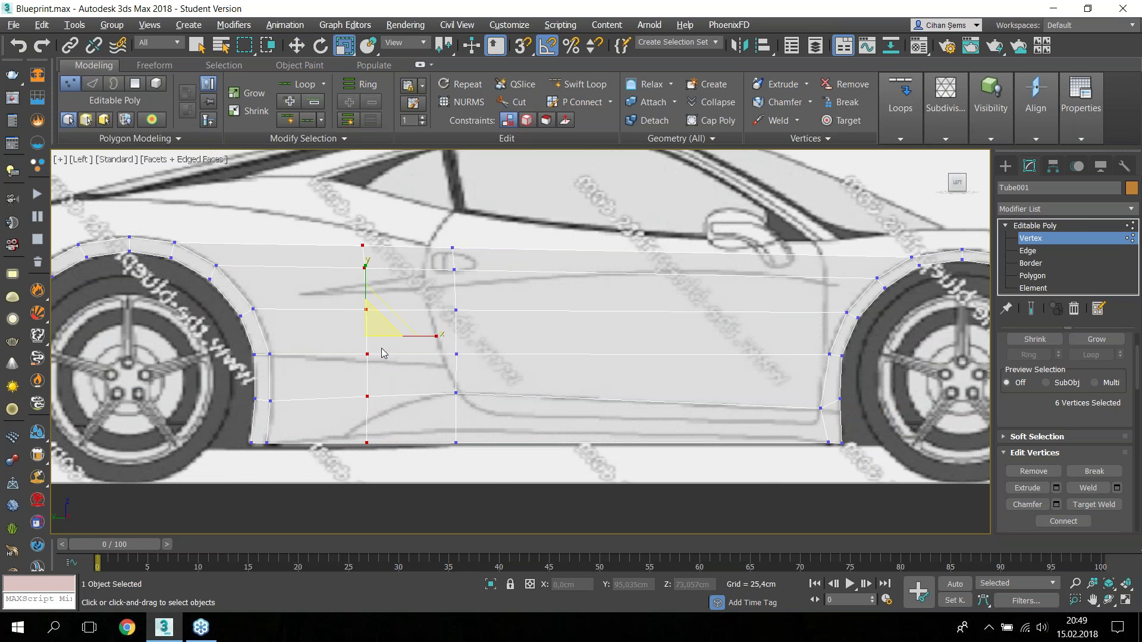
pyautogui.press('w')
pyautogui.moveTo(408, 336); pyautogui.dragTo(414, 336)
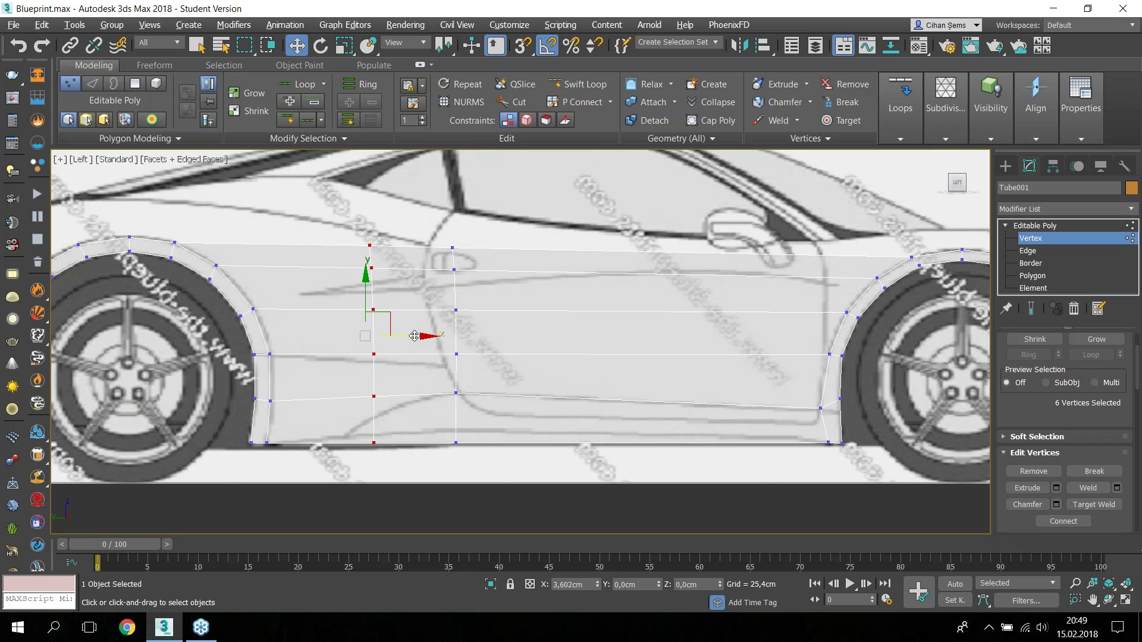
# Step: Move the new loop's vertices to the sill and pull door-line vertices onto the door curve
pyautogui.moveTo(373, 396); pyautogui.dragTo(375, 417)
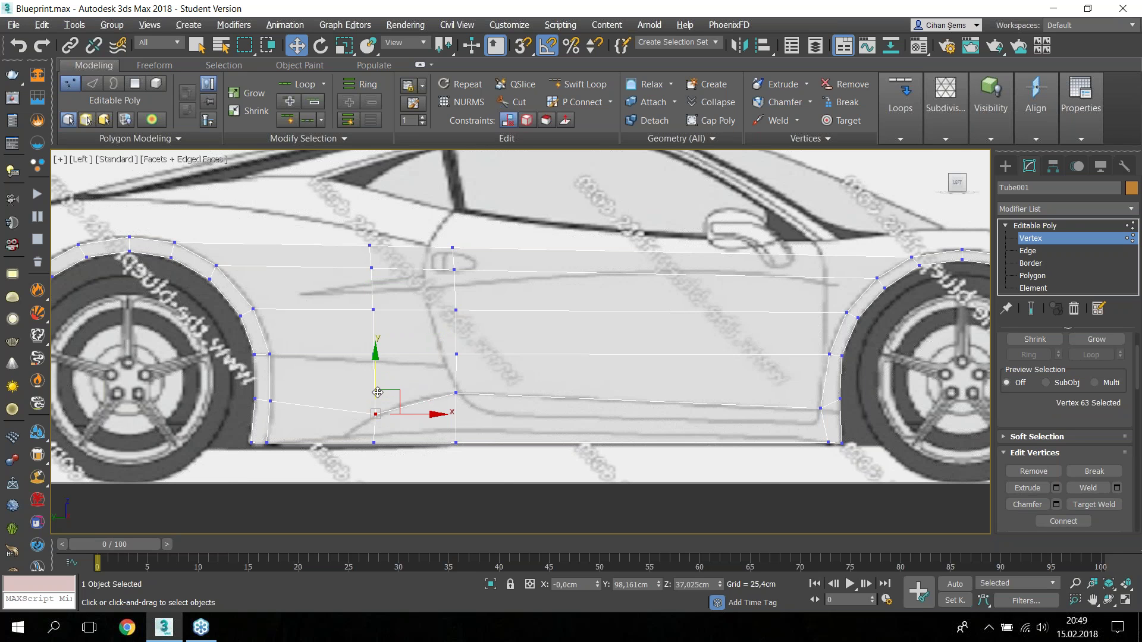
pyautogui.click(373, 355)
pyautogui.moveTo(371, 327); pyautogui.dragTo(370, 333)
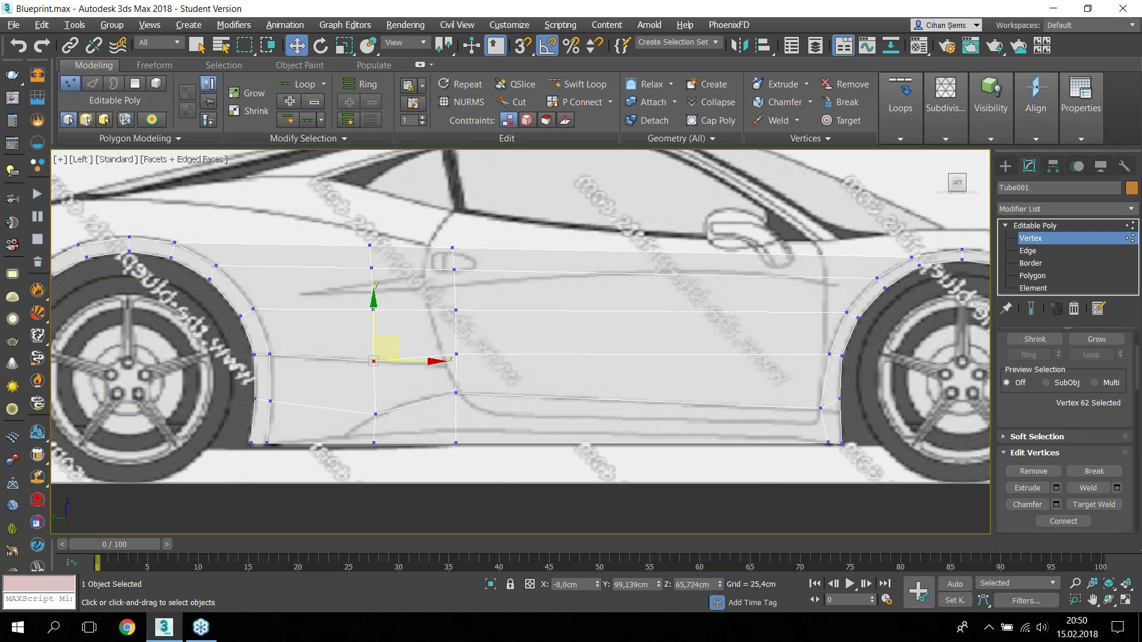
pyautogui.click(456, 355)
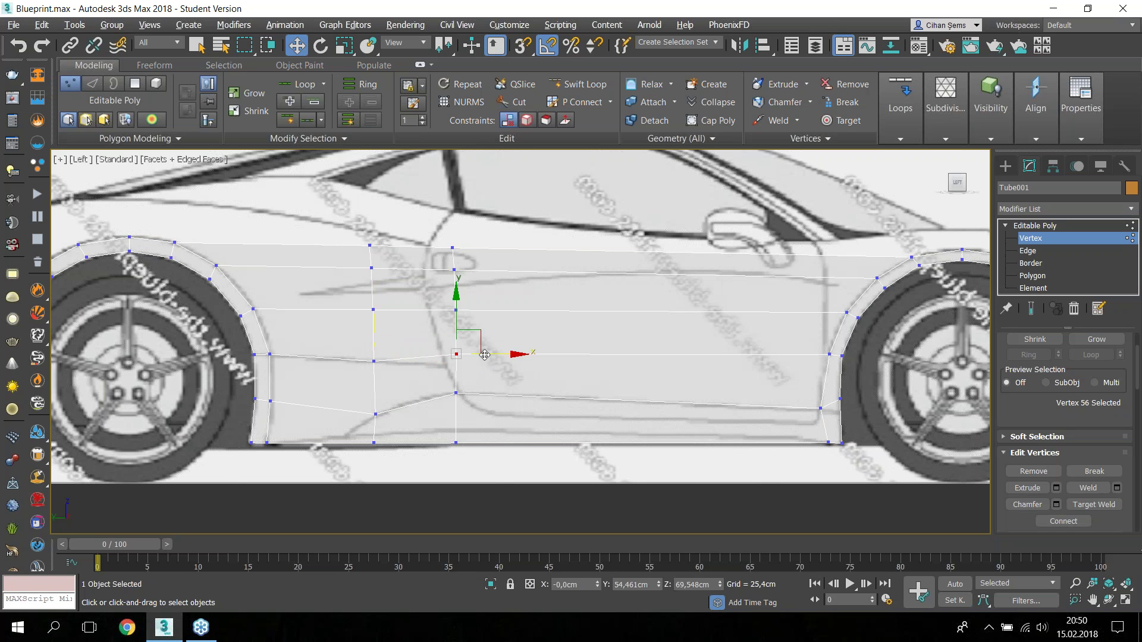
pyautogui.moveTo(484, 354); pyautogui.dragTo(469, 353)
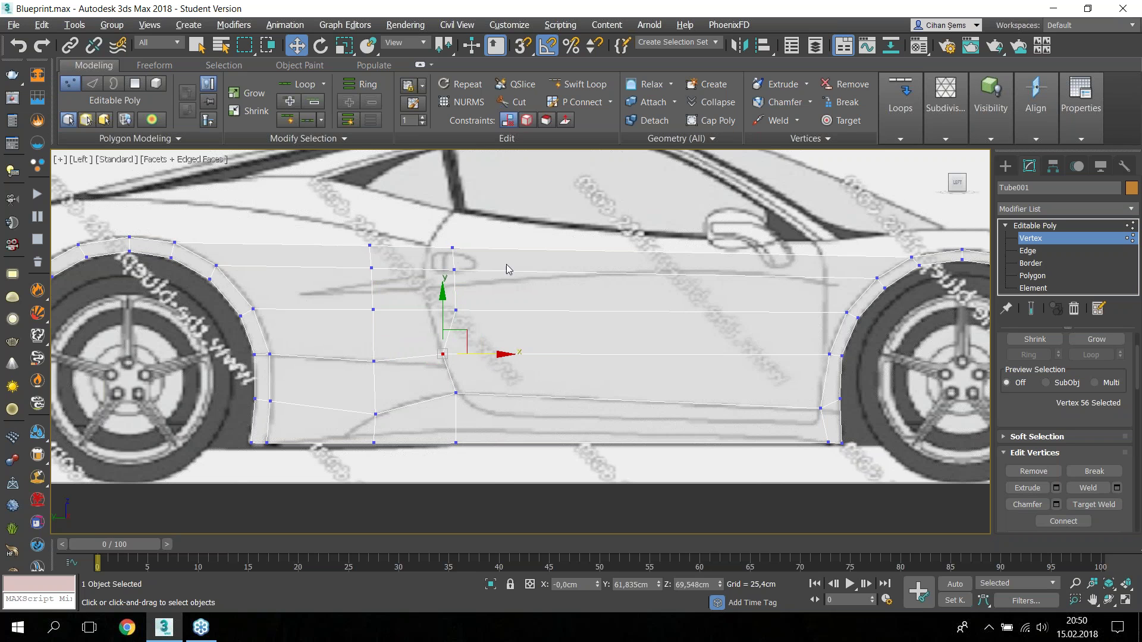
pyautogui.click(455, 309)
pyautogui.moveTo(482, 313); pyautogui.dragTo(461, 309)
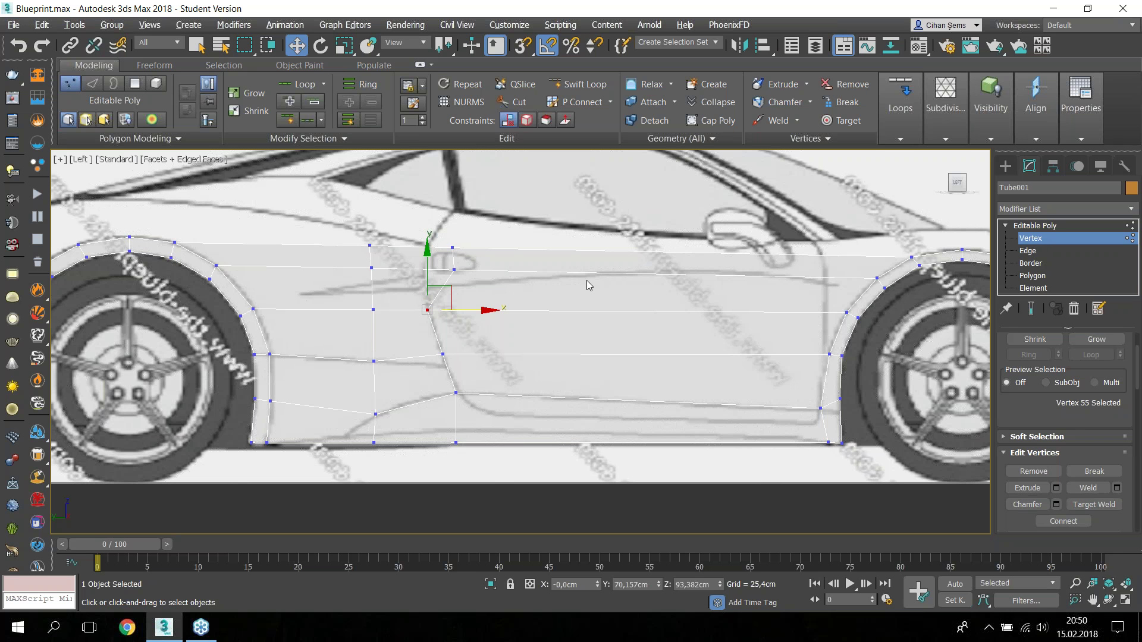
# Step: Move the upper door-edge vertices down and left onto the blueprint's door line
pyautogui.click(453, 269)
pyautogui.moveTo(453, 234); pyautogui.dragTo(454, 264)
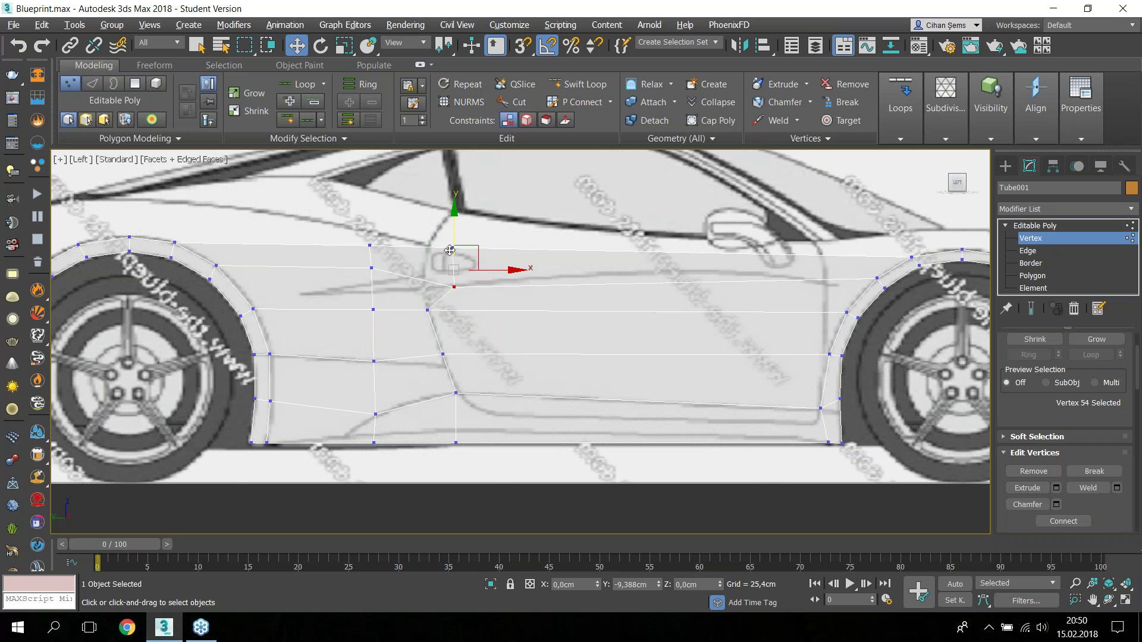
pyautogui.click(371, 268)
pyautogui.moveTo(371, 232); pyautogui.dragTo(369, 255)
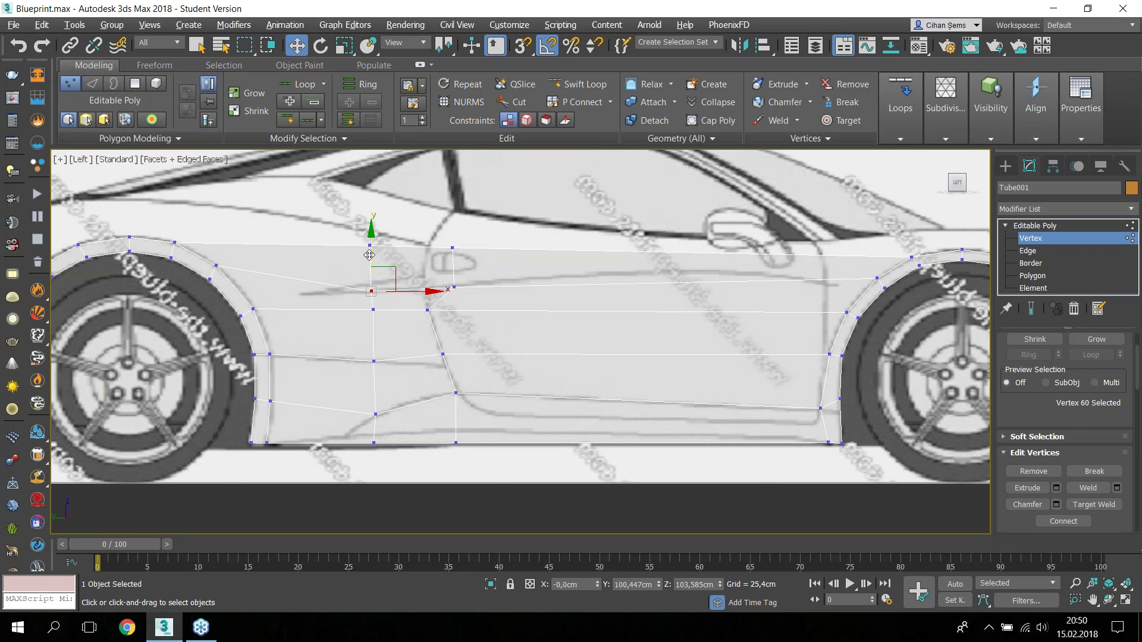
pyautogui.click(454, 287)
pyautogui.moveTo(470, 287); pyautogui.dragTo(464, 286)
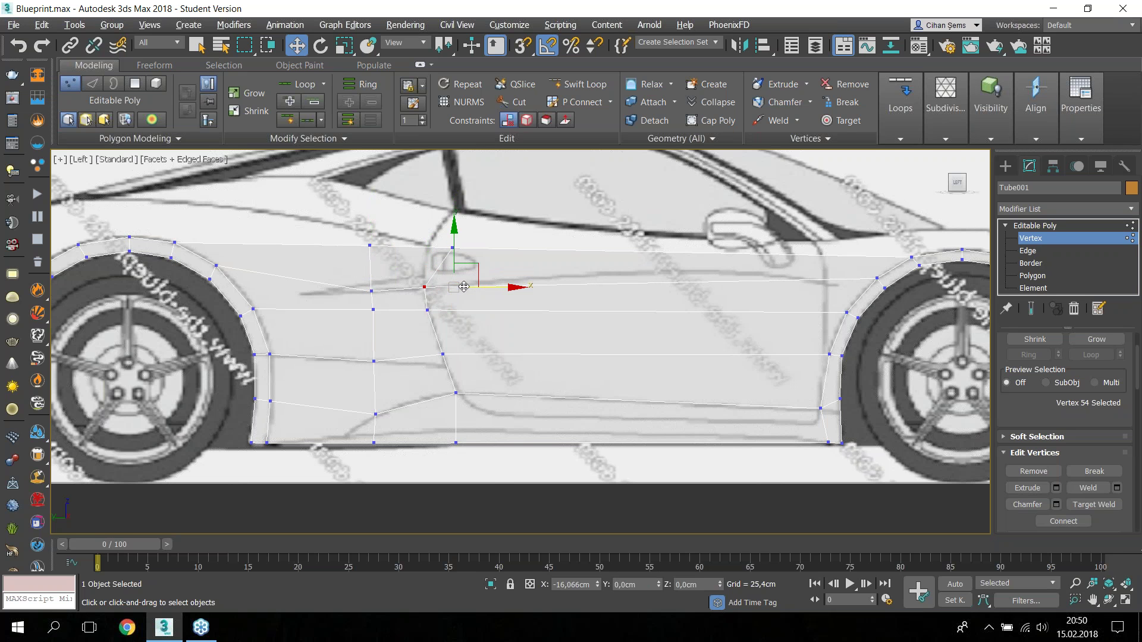
pyautogui.click(452, 248)
pyautogui.moveTo(489, 250); pyautogui.dragTo(465, 250)
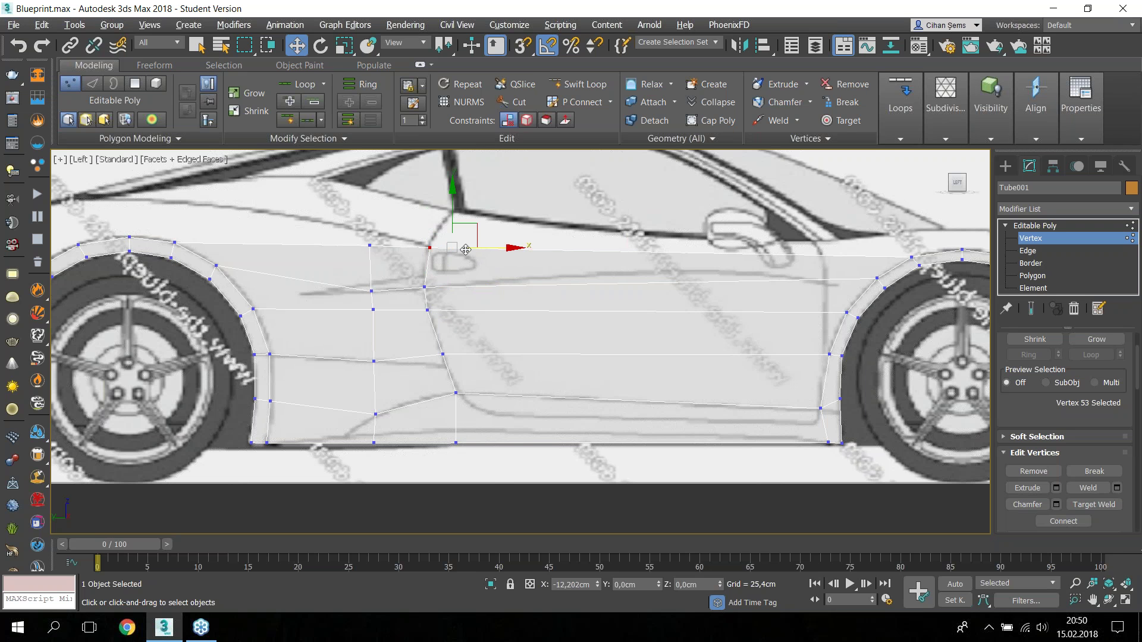
# Step: Raise the two bottom vertices up onto the sill line
pyautogui.click(455, 443)
pyautogui.moveTo(458, 405); pyautogui.dragTo(459, 392)
pyautogui.click(373, 443)
pyautogui.moveTo(370, 413); pyautogui.dragTo(370, 406)
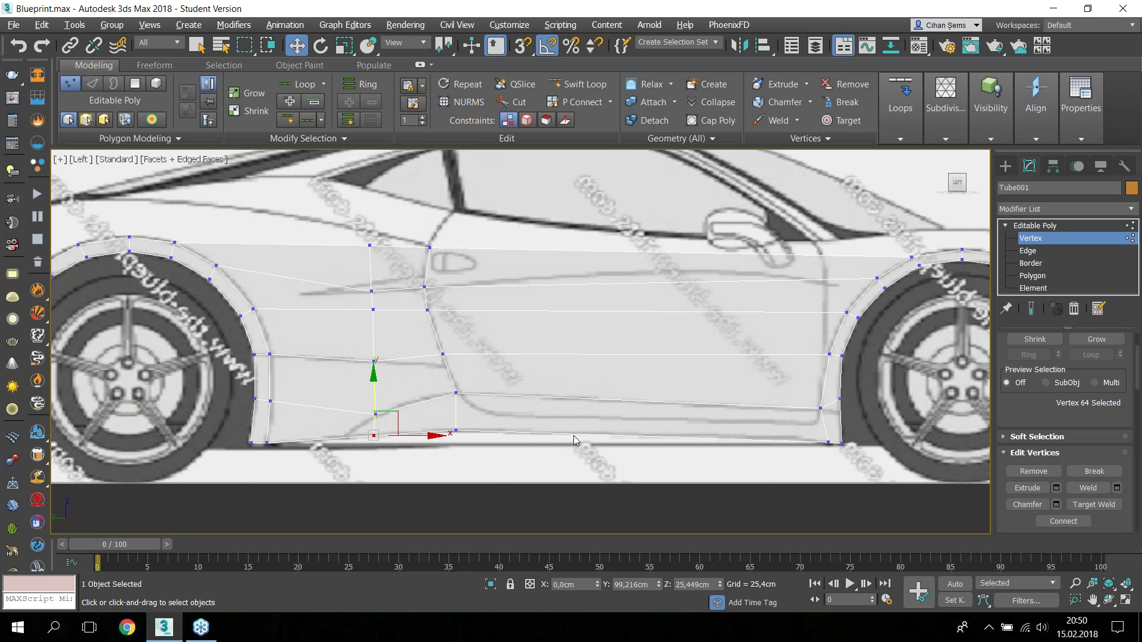
# Step: Zoom out and drag-select the bottom sill vertices by the front and rear wheel arches
pyautogui.scroll(-2, 577, 446)
pyautogui.moveTo(567, 450); pyautogui.dragTo(463, 439, button='middle')
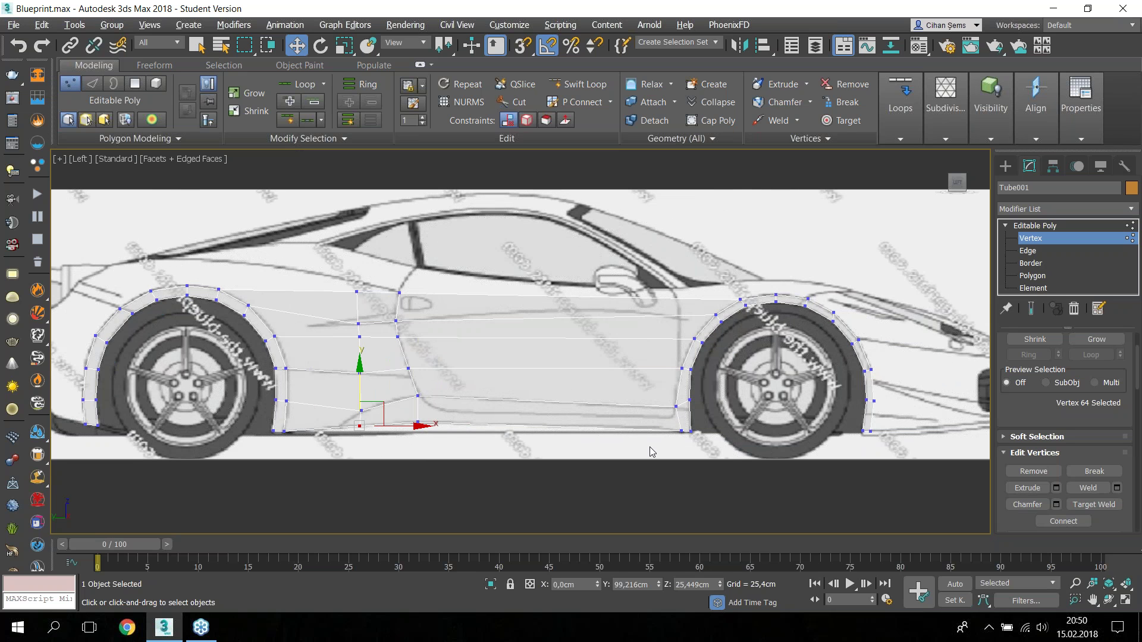
pyautogui.moveTo(701, 450); pyautogui.dragTo(648, 427)
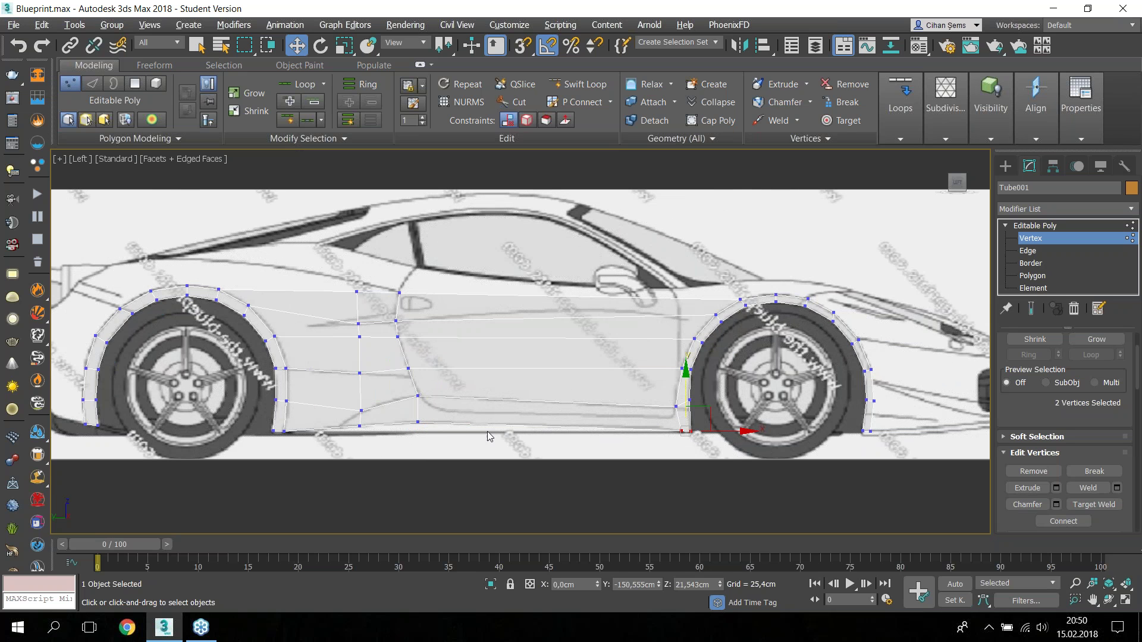
pyautogui.keyDown('ctrl'); pyautogui.moveTo(479, 446); pyautogui.dragTo(330, 419); pyautogui.keyUp('ctrl')
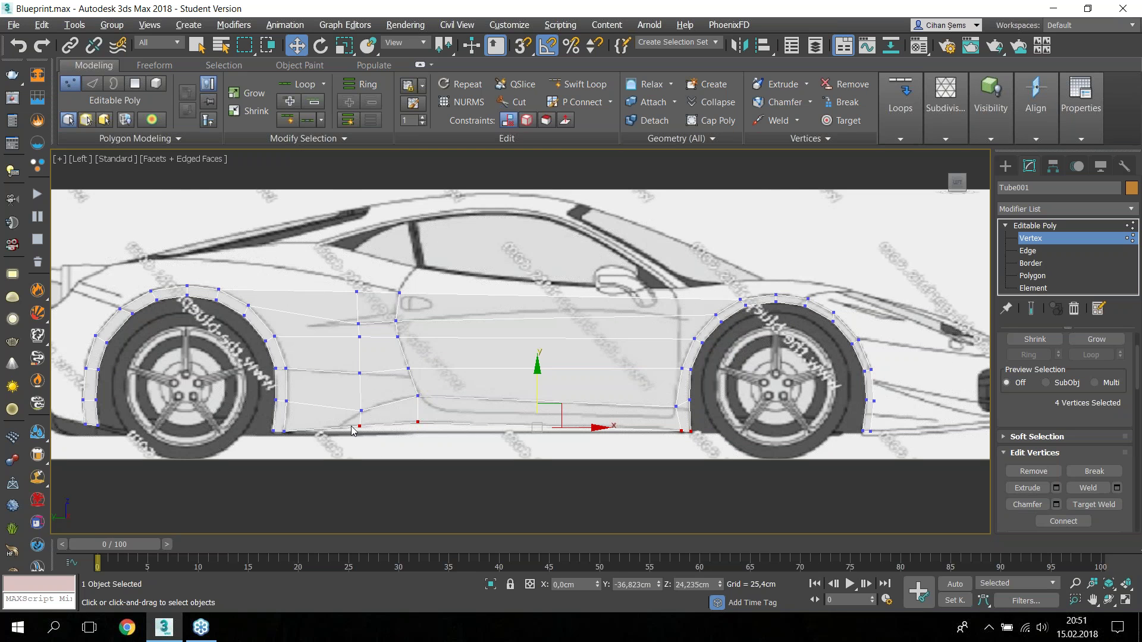
# Step: In Front view, extend the selection to all panel vertices and move them to the car's flank
pyautogui.press('f')
pyautogui.scroll(-2, 363, 427)
pyautogui.scroll(-2, 464, 383)
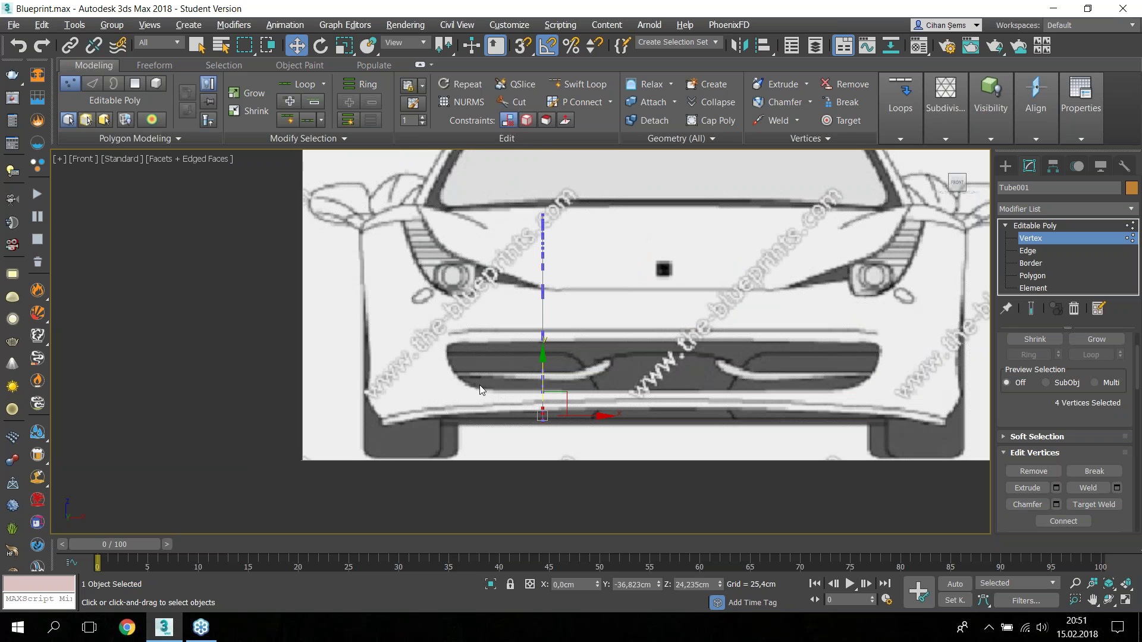
pyautogui.moveTo(461, 394); pyautogui.dragTo(396, 404, button='middle')
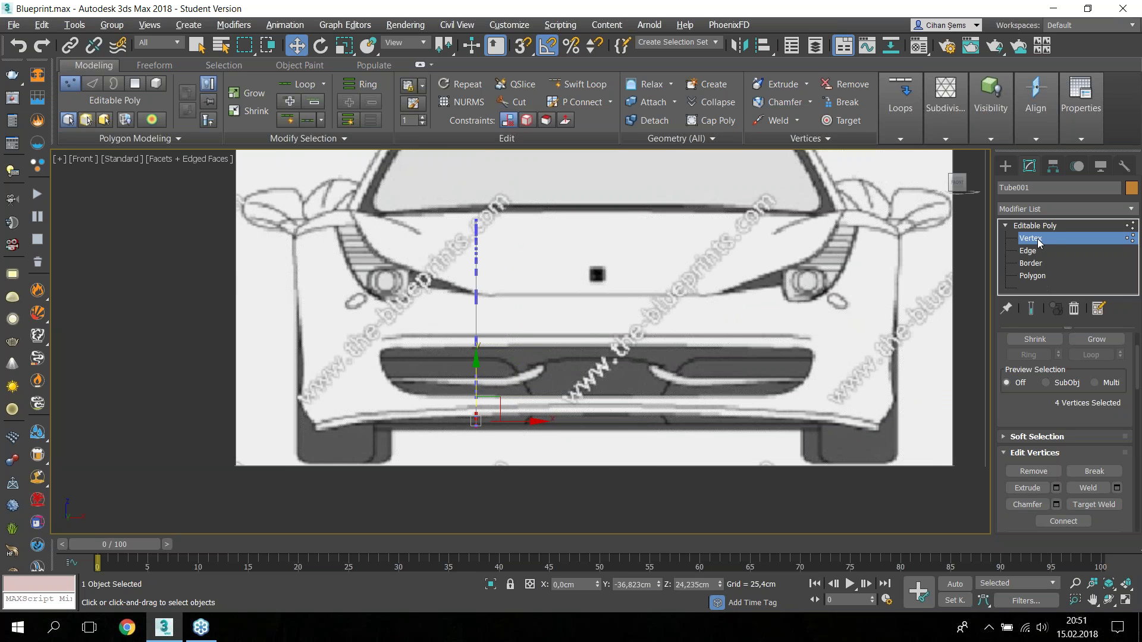
pyautogui.hotkey('ctrl', 'a')
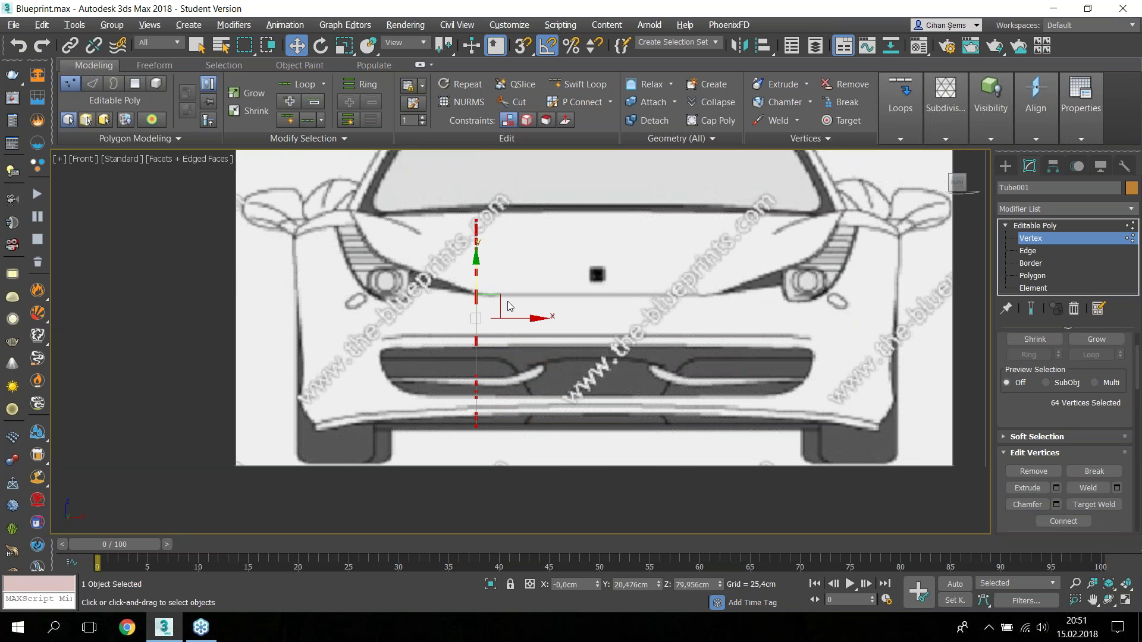
pyautogui.moveTo(524, 318); pyautogui.dragTo(343, 325)
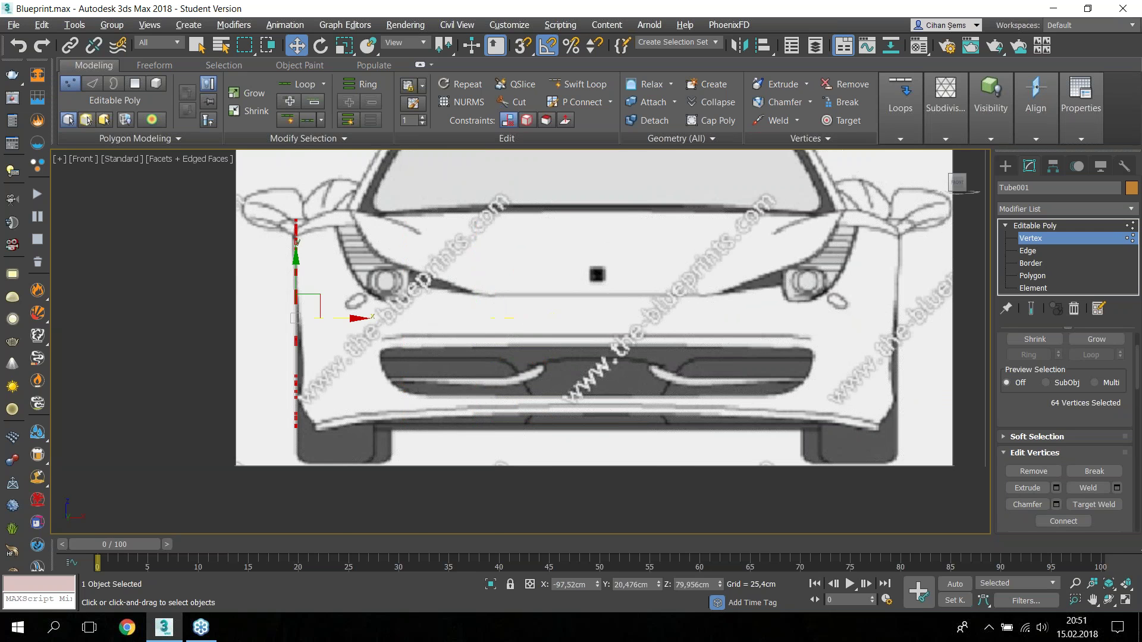
pyautogui.scroll(5, 343, 324)
pyautogui.moveTo(373, 375); pyautogui.dragTo(386, 313, button='middle')
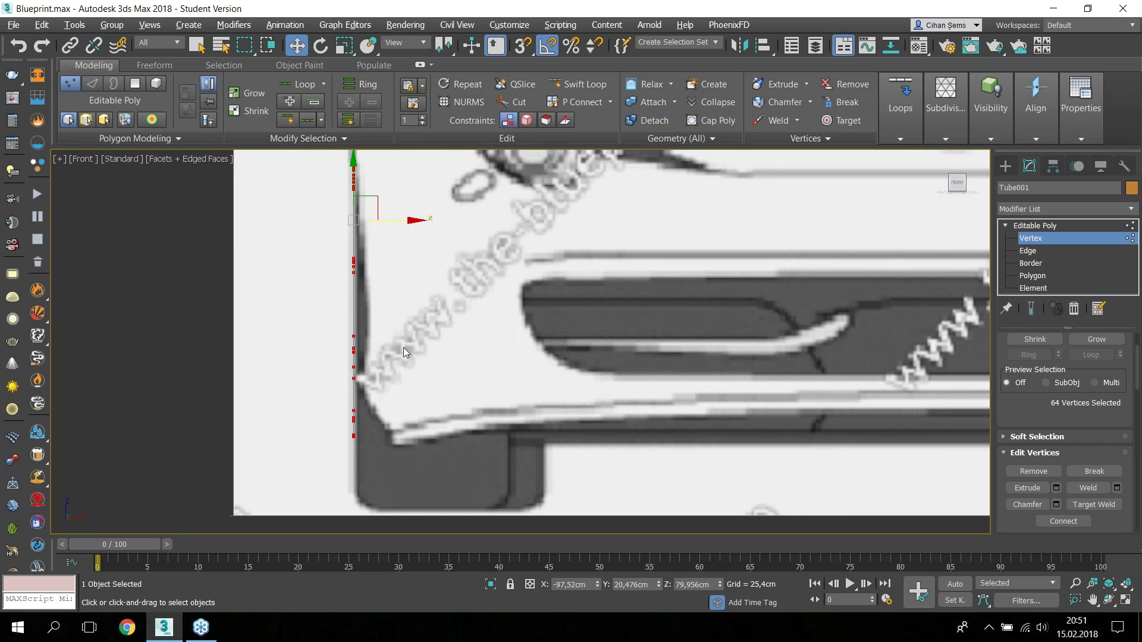
# Step: Select the rear-arch and sill vertices and tuck them inward in Front view
pyautogui.press('l')
pyautogui.moveTo(696, 443); pyautogui.dragTo(664, 432, button='middle')
pyautogui.moveTo(664, 432); pyautogui.dragTo(626, 419)
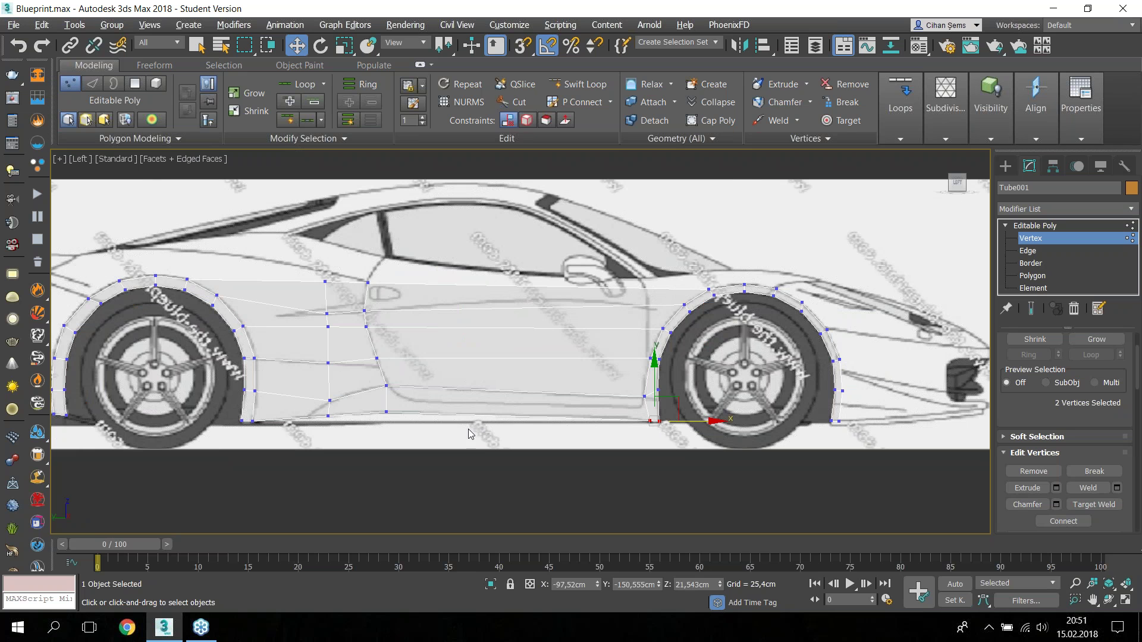
pyautogui.moveTo(431, 424); pyautogui.dragTo(323, 409)
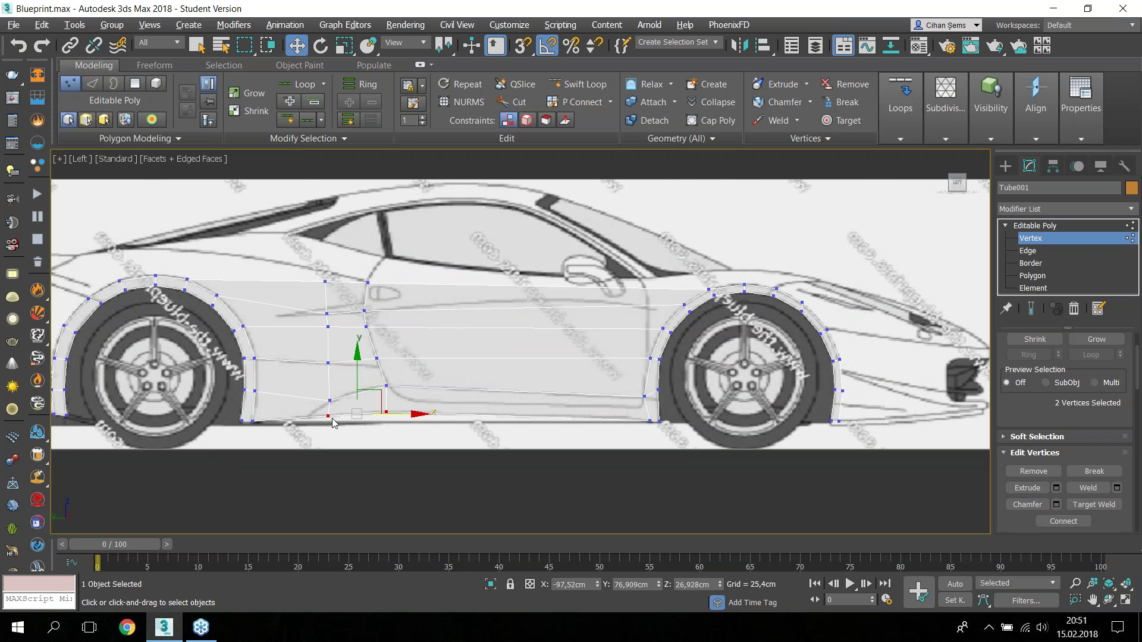
pyautogui.press('f')
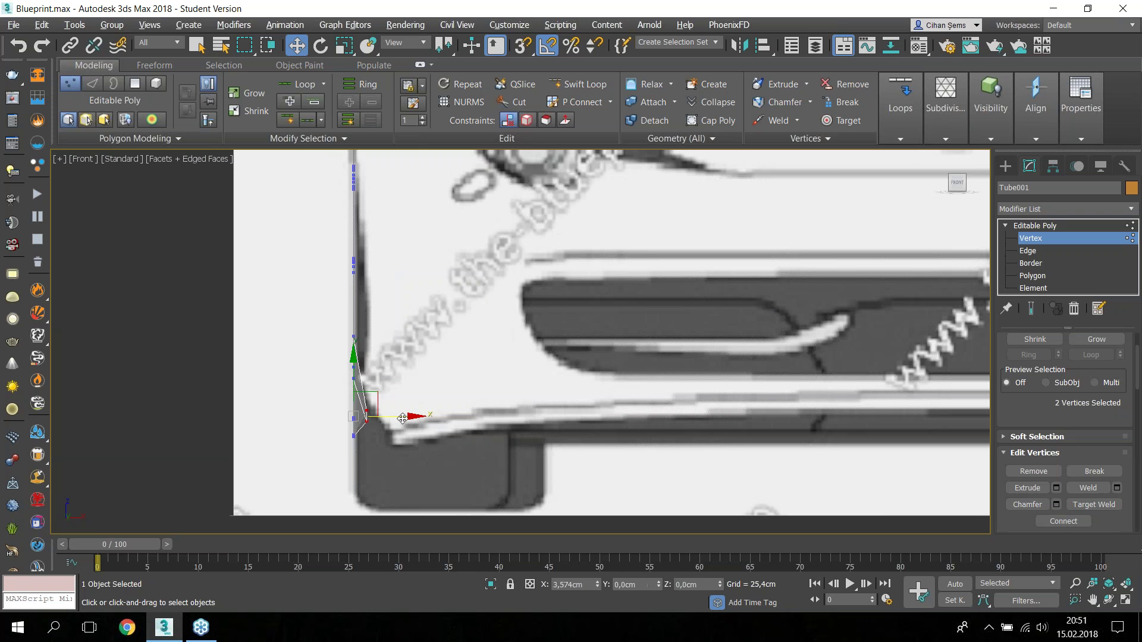
pyautogui.moveTo(414, 424); pyautogui.dragTo(417, 424)
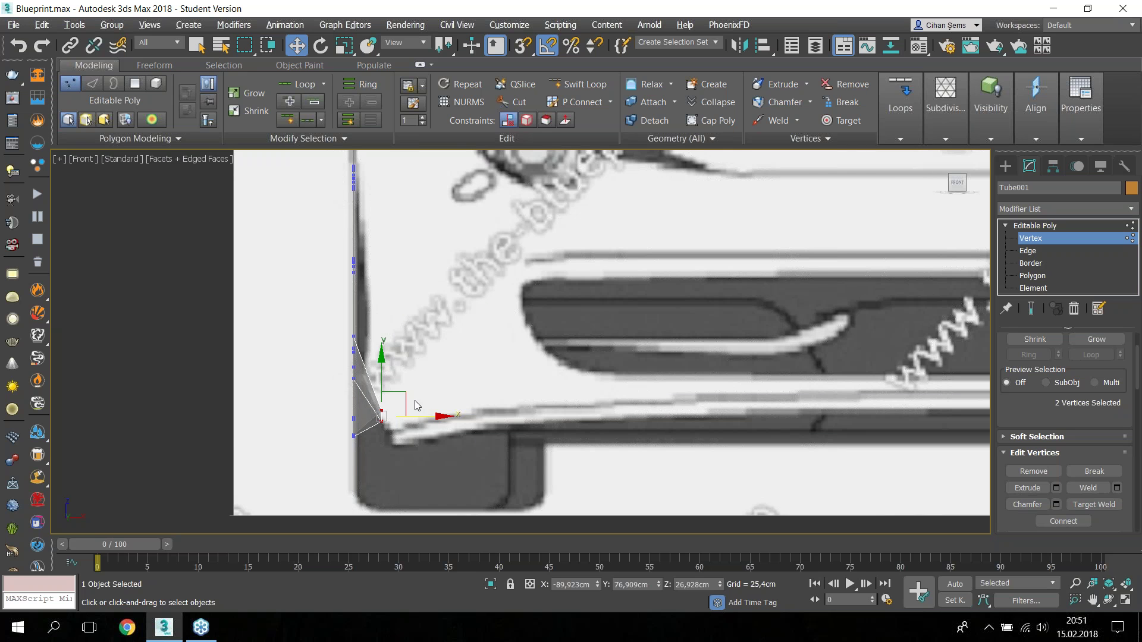
# Step: Select the front-arch bottom vertices and tuck them inward under the body
pyautogui.press('p')
pyautogui.press('l')
pyautogui.hotkey('alt', 'ctrl', 'z')
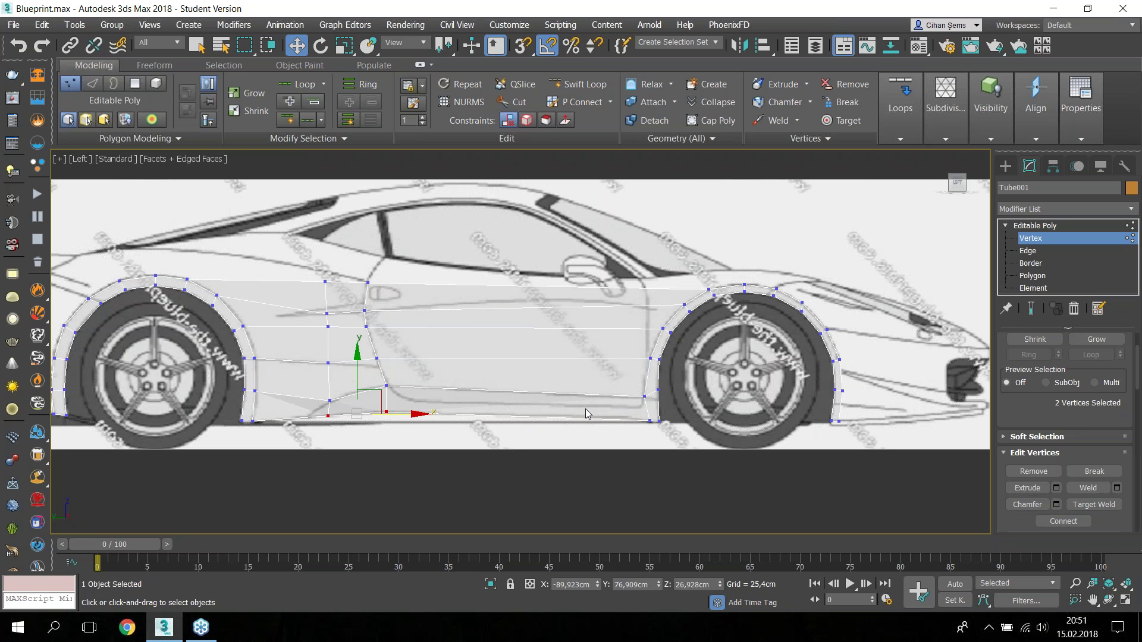
pyautogui.press('space')
pyautogui.press('space')
pyautogui.moveTo(865, 428); pyautogui.dragTo(825, 421)
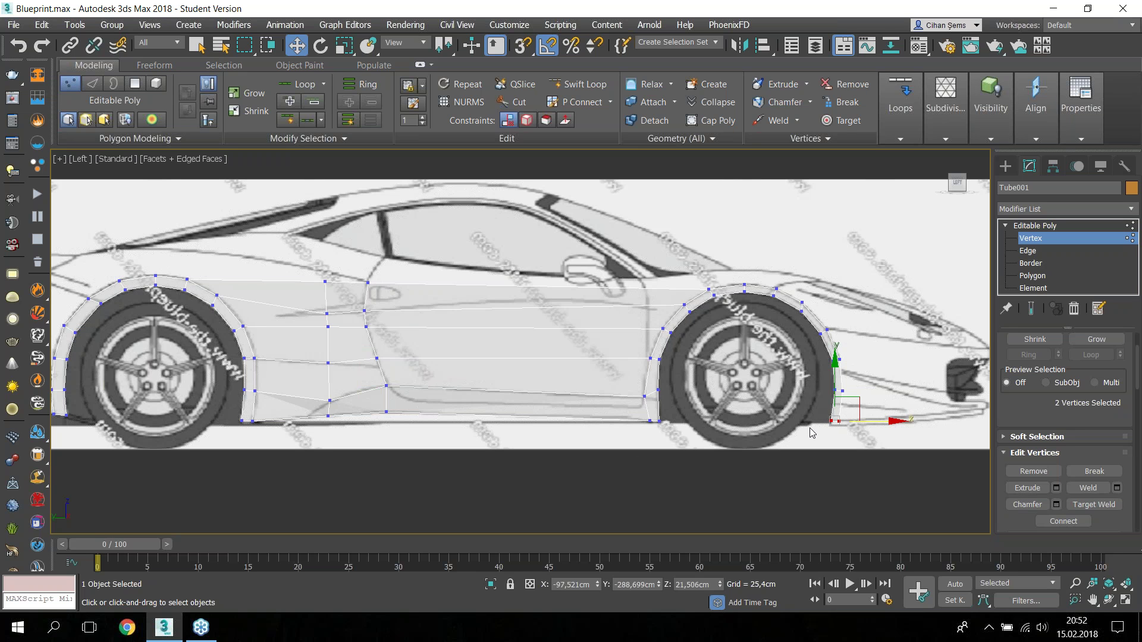
pyautogui.press('f')
pyautogui.press('z')
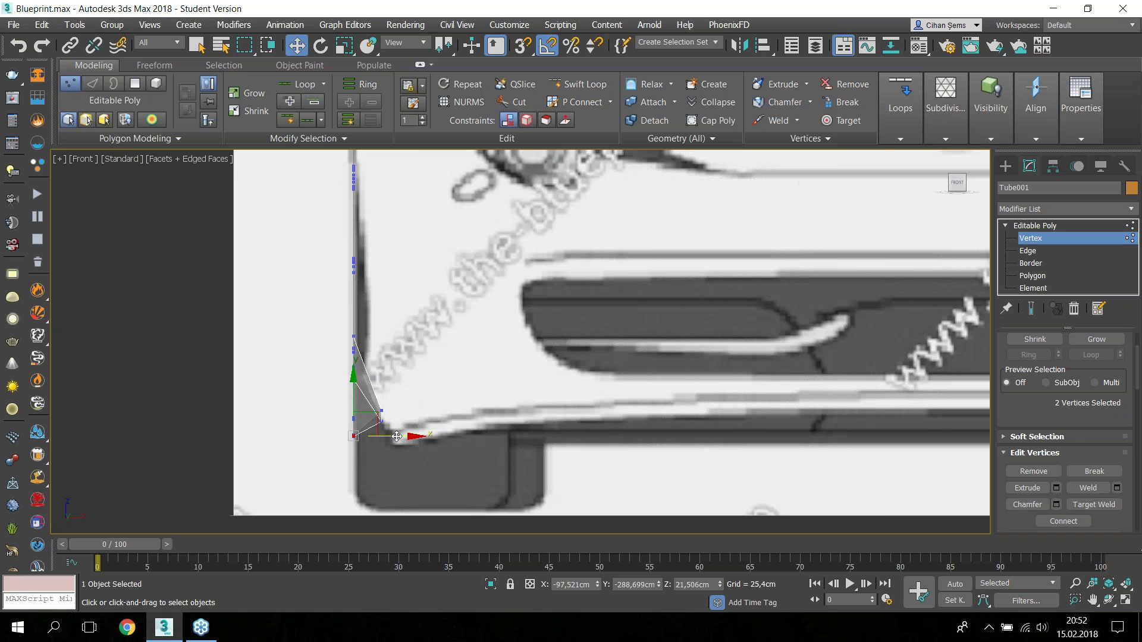
pyautogui.moveTo(399, 435)
pyautogui.mouseDown()
pyautogui.moveTo(419, 435)
pyautogui.moveTo(348, 427)
pyautogui.mouseUp()
pyautogui.click(404, 444)
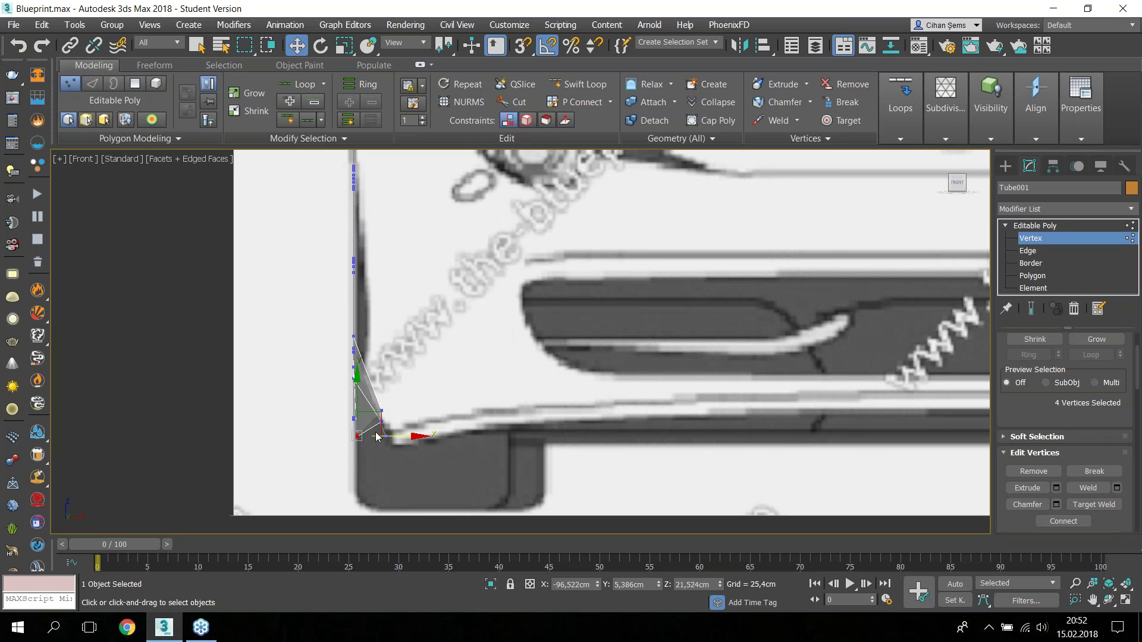
# Step: Reselect the front-arch bottom vertices and check their position in Front view
pyautogui.press('l')
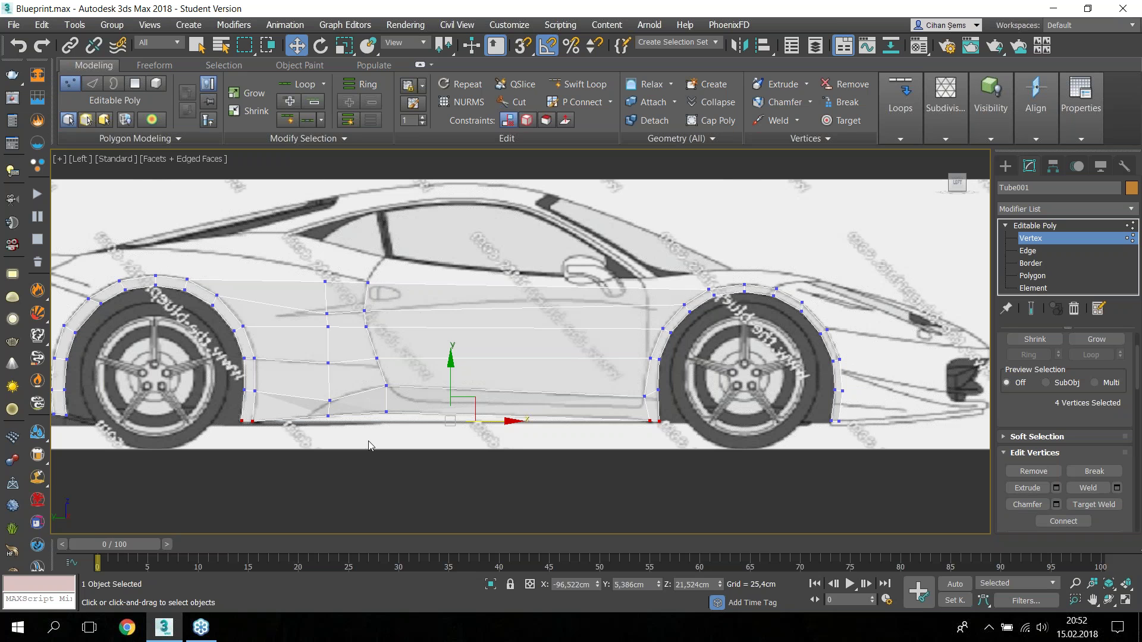
pyautogui.click(368, 446)
pyautogui.moveTo(849, 436); pyautogui.dragTo(828, 415)
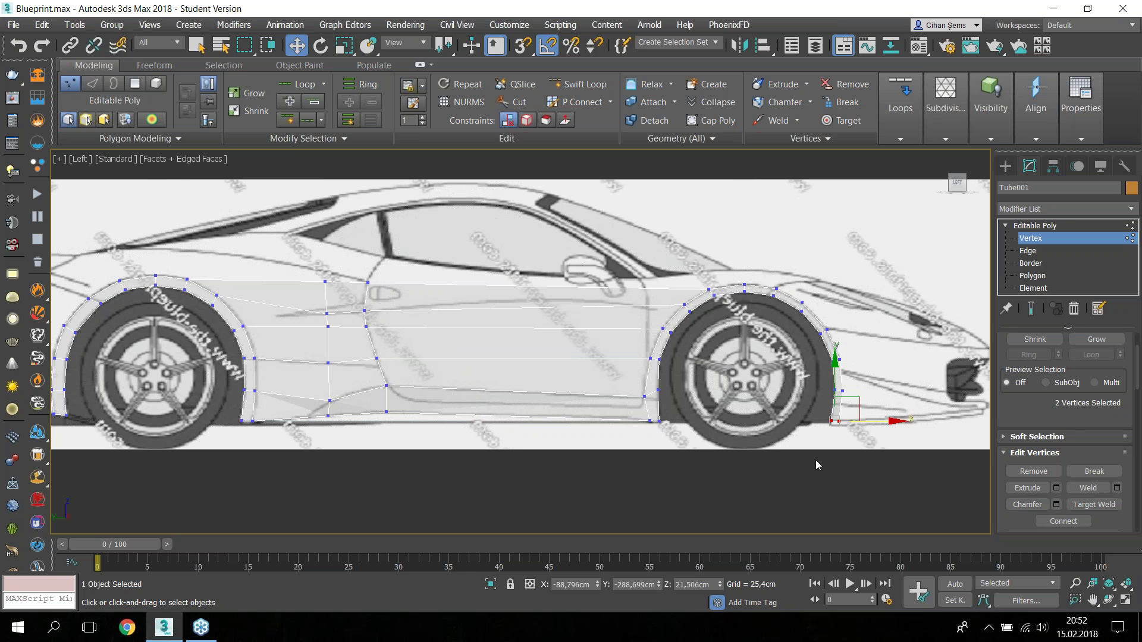
pyautogui.press('f')
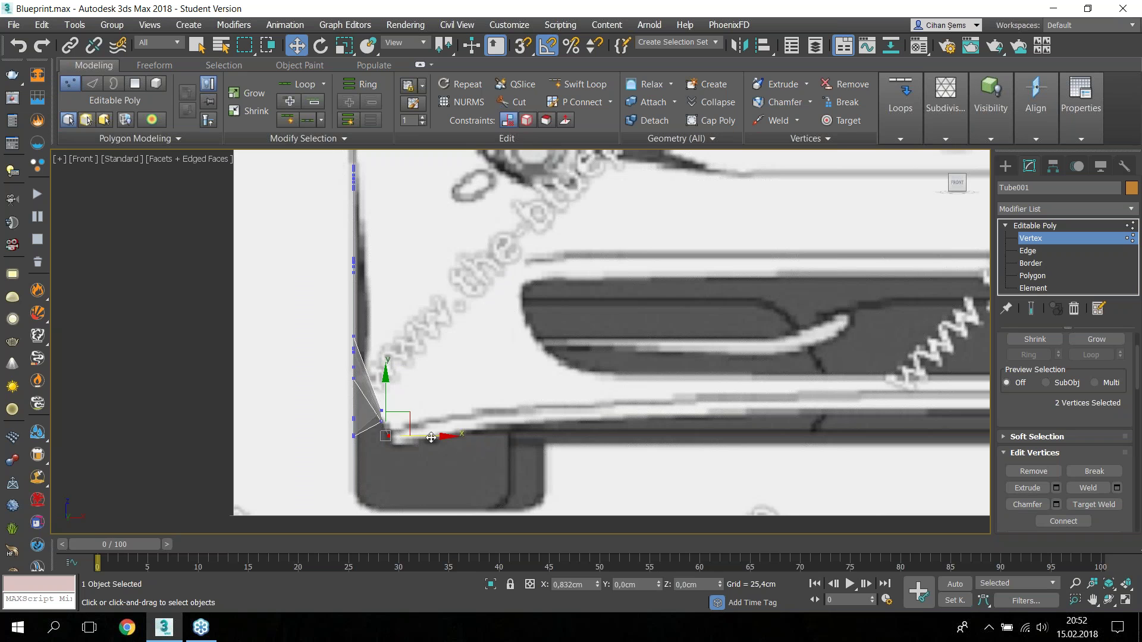
pyautogui.click(367, 457)
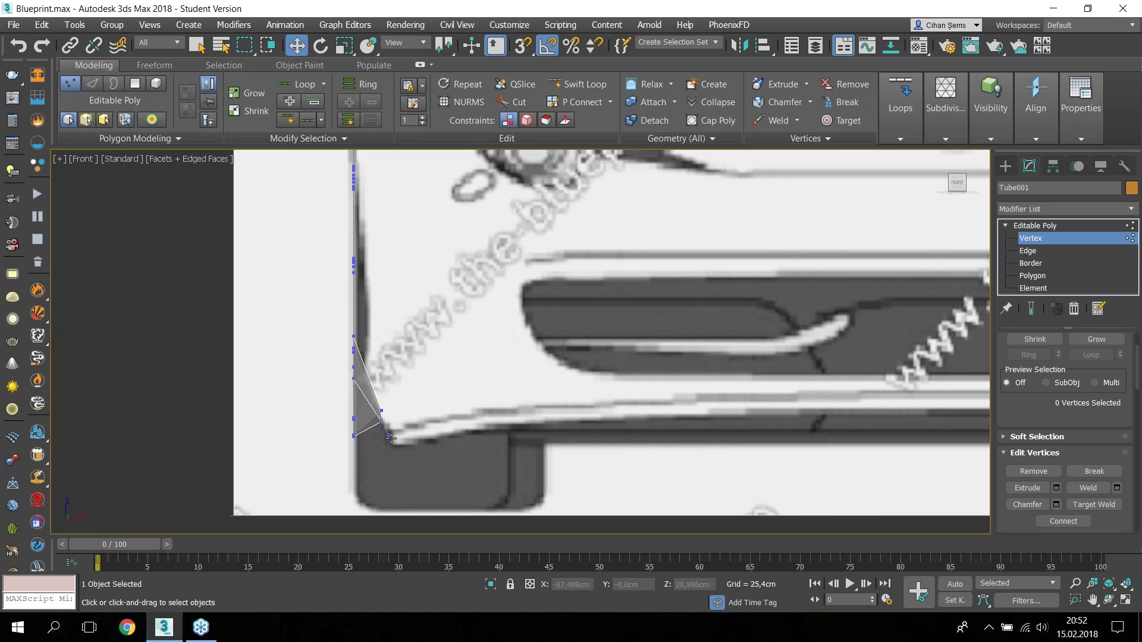
pyautogui.press('l')
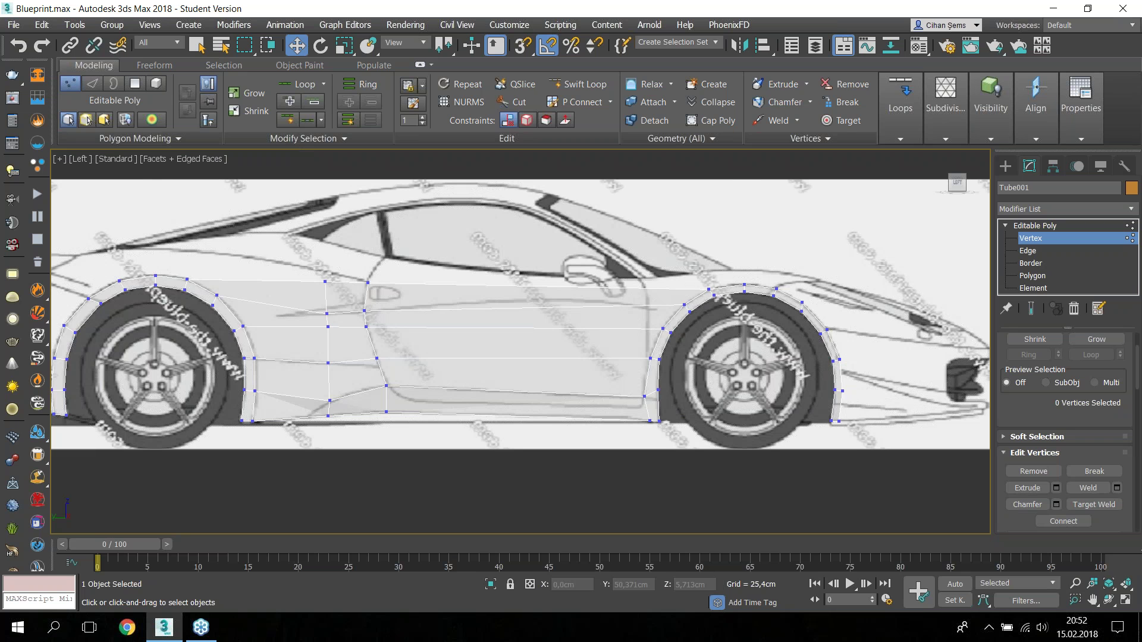
pyautogui.scroll(-2, 398, 437)
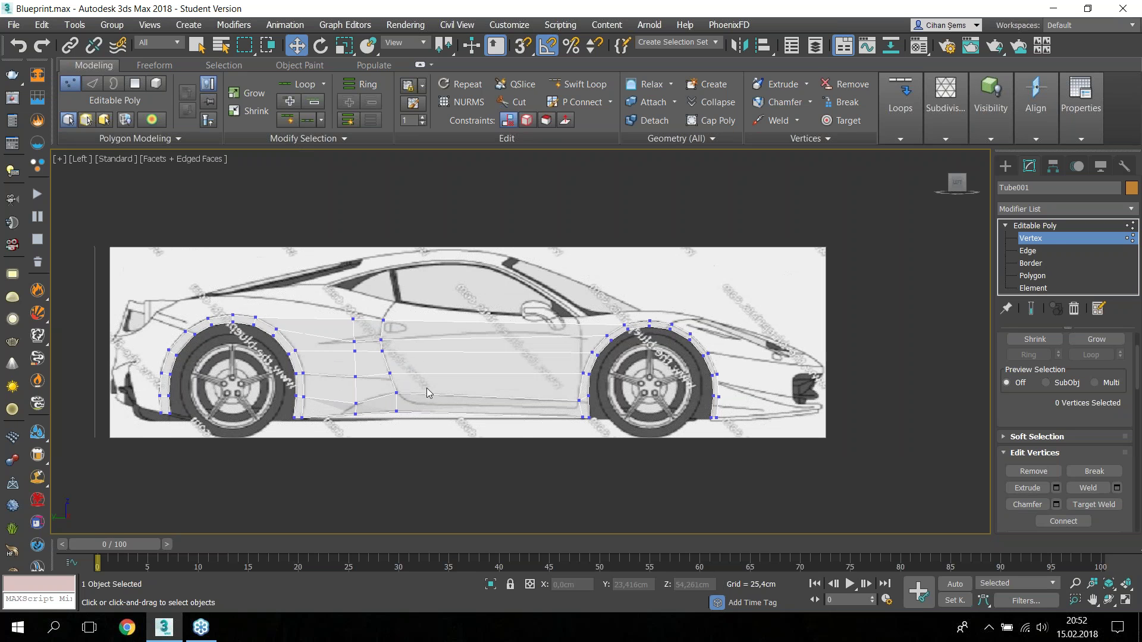
pyautogui.scroll(2, 428, 392)
# Step: Leave Vertex mode, make the panel opaque, and add TurboSmooth with 3 iterations
pyautogui.click(1053, 240)
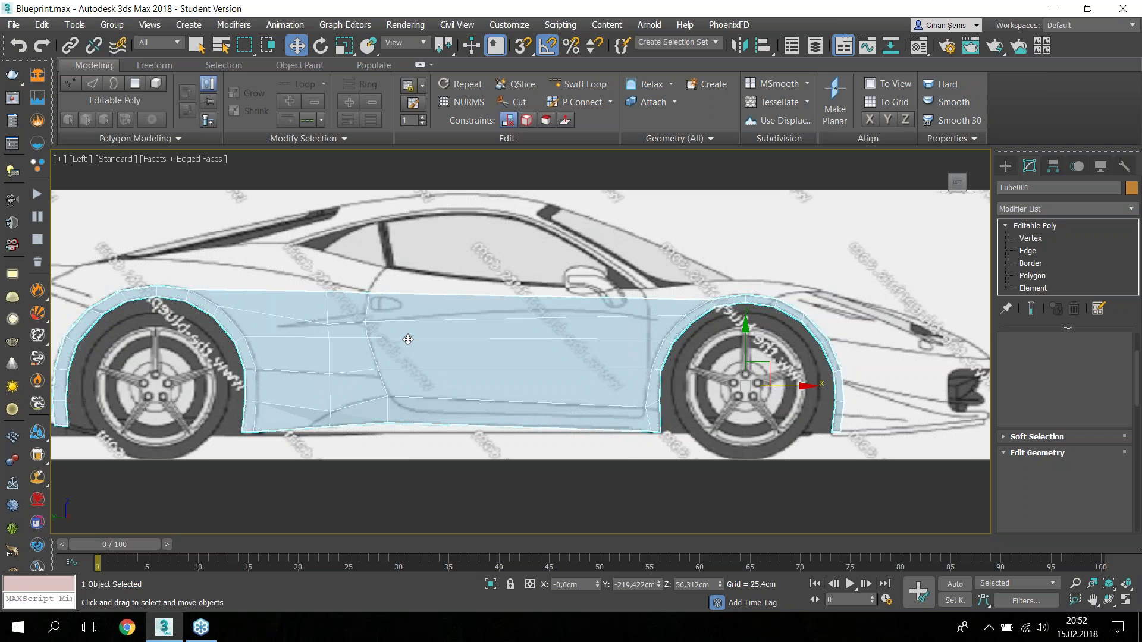
pyautogui.hotkey('alt', 'x')
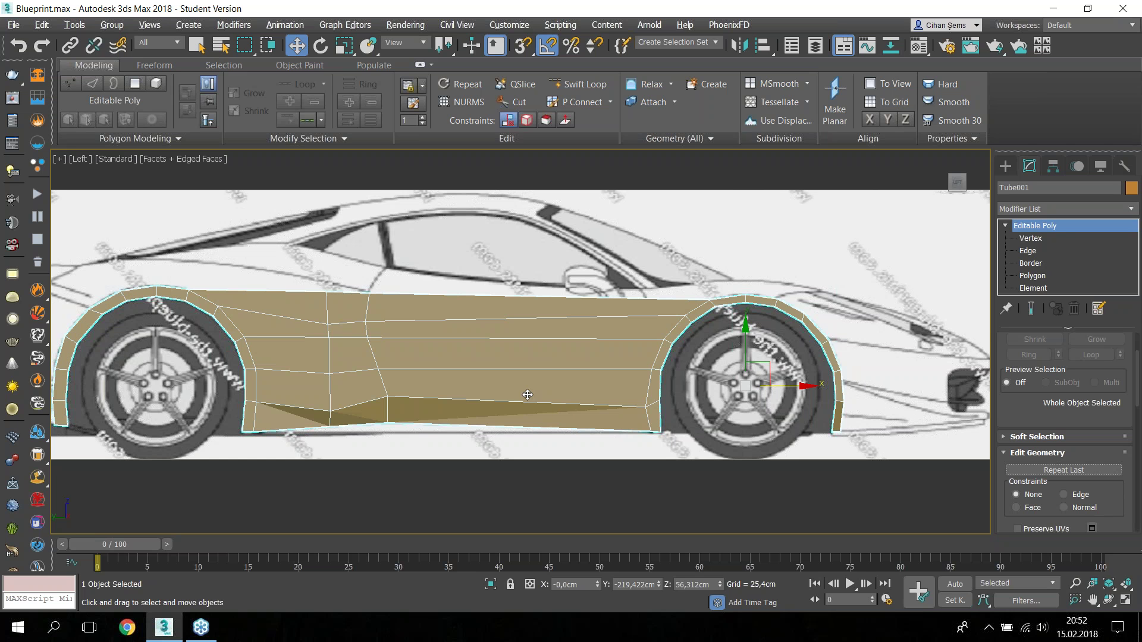
pyautogui.moveTo(565, 410)
pyautogui.keyDown('alt'); pyautogui.mouseDown(button='middle')
pyautogui.moveTo(528, 377)
pyautogui.moveTo(566, 387)
pyautogui.moveTo(474, 387)
pyautogui.moveTo(483, 356)
pyautogui.mouseUp(button='middle'); pyautogui.keyUp('alt')
pyautogui.click(1058, 210)
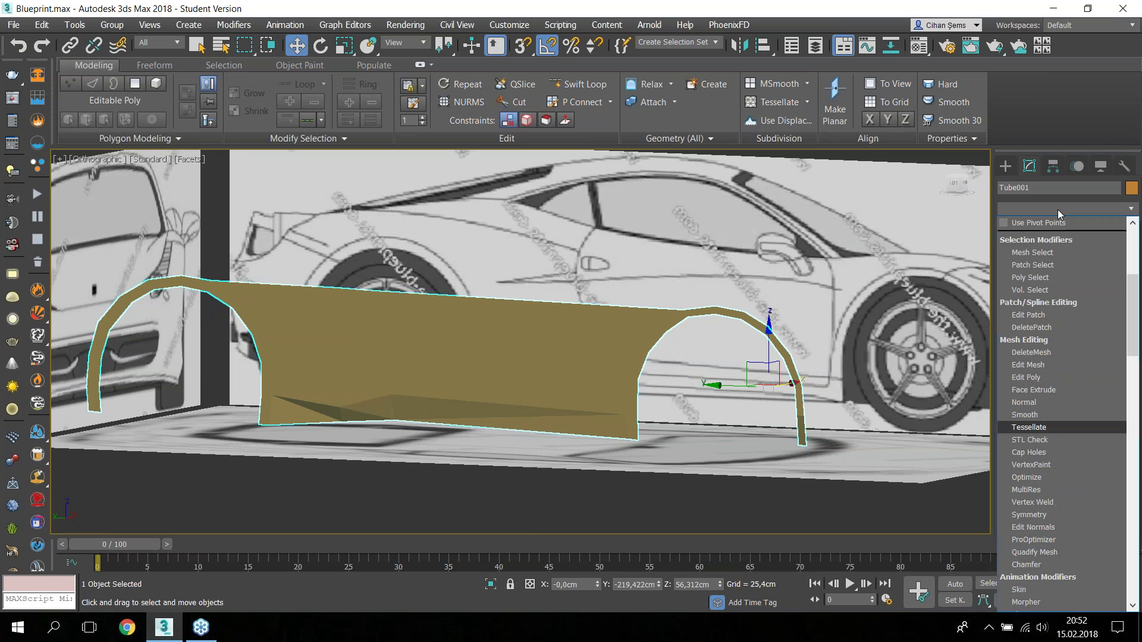
pyautogui.write('turbo')
pyautogui.click(1058, 223)
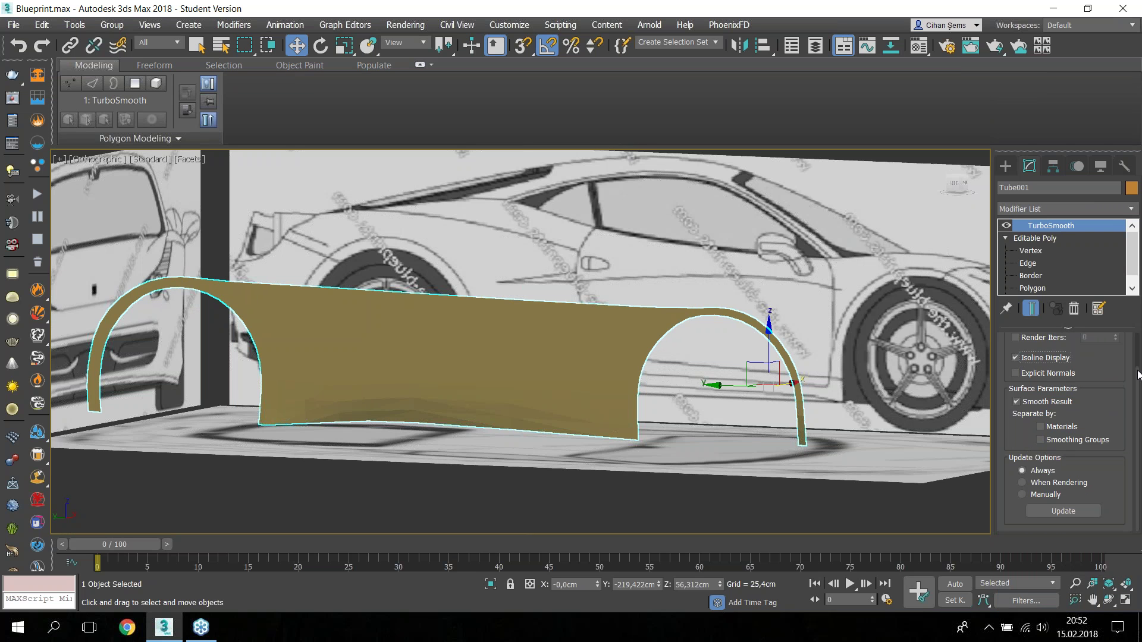
pyautogui.scroll(2, 1114, 368)
pyautogui.click(1117, 364)
# Step: Orbit to inspect the smoothing, then turn off Show End Result
pyautogui.moveTo(510, 383)
pyautogui.keyDown('alt'); pyautogui.mouseDown(button='middle')
pyautogui.moveTo(454, 377)
pyautogui.moveTo(614, 382)
pyautogui.moveTo(369, 395)
pyautogui.moveTo(380, 387)
pyautogui.mouseUp(button='middle'); pyautogui.keyUp('alt')
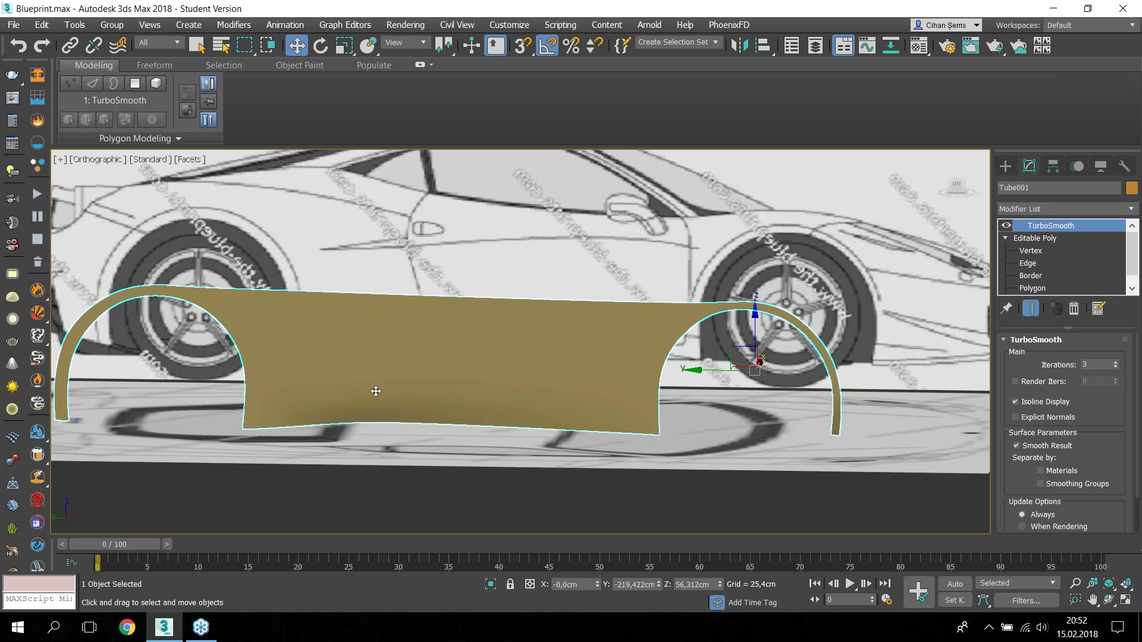
pyautogui.moveTo(474, 387)
pyautogui.keyDown('alt'); pyautogui.mouseDown(button='middle')
pyautogui.moveTo(454, 385)
pyautogui.moveTo(543, 332)
pyautogui.moveTo(455, 387)
pyautogui.mouseUp(button='middle'); pyautogui.keyUp('alt')
pyautogui.click(1030, 308)
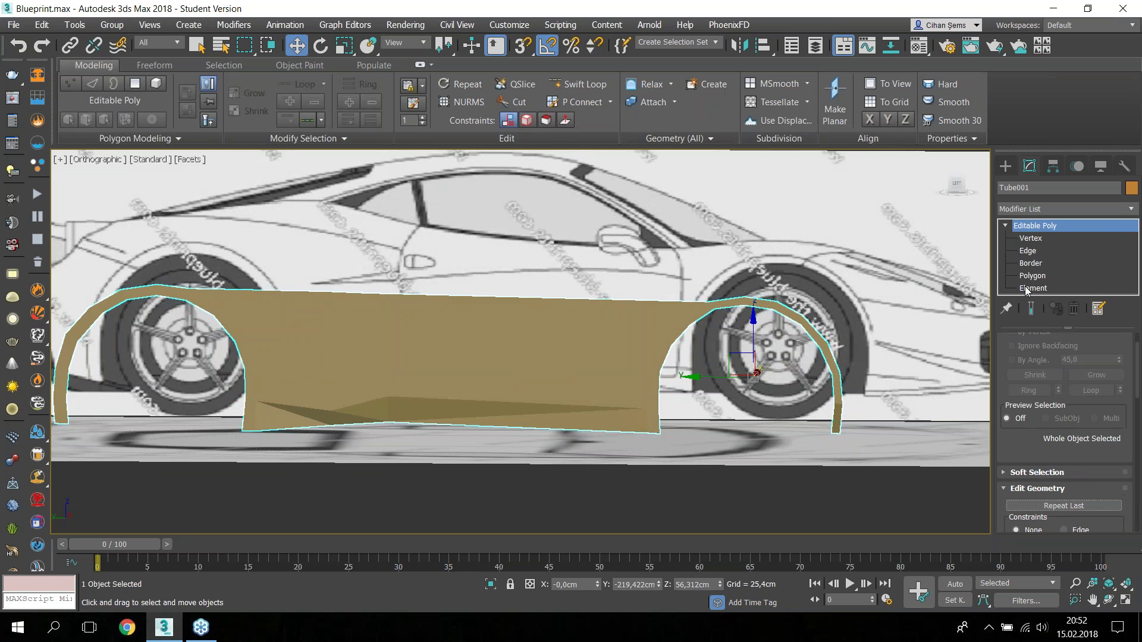
# Step: In Left view, turn on See-Through and Edged Faces and frame the door and sill area
pyautogui.press('l')
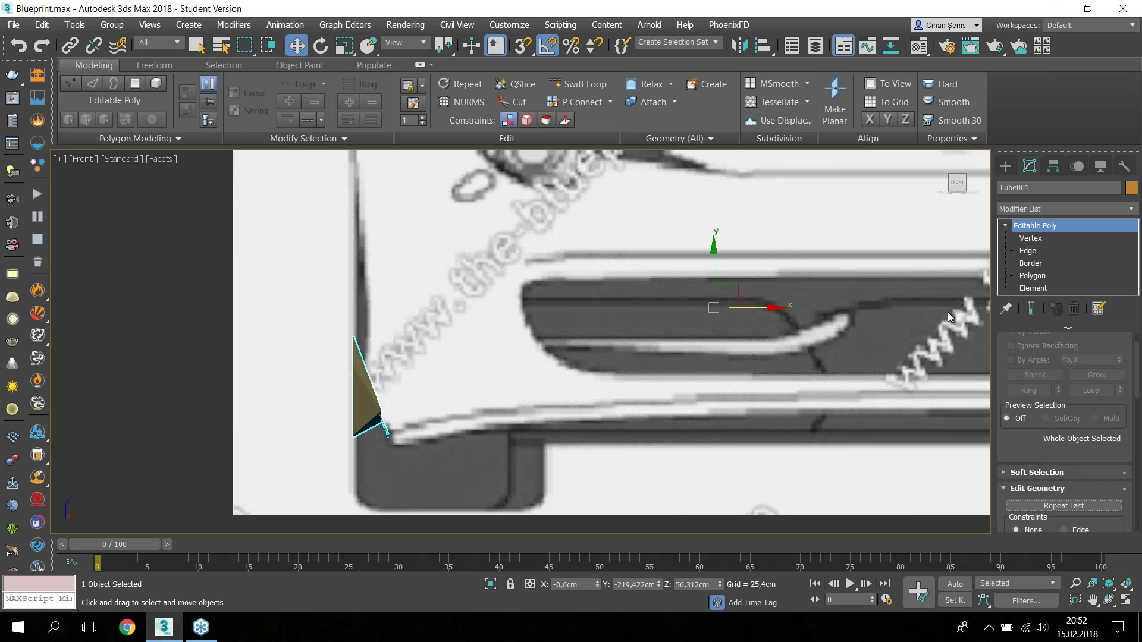
pyautogui.hotkey('alt', 'x')
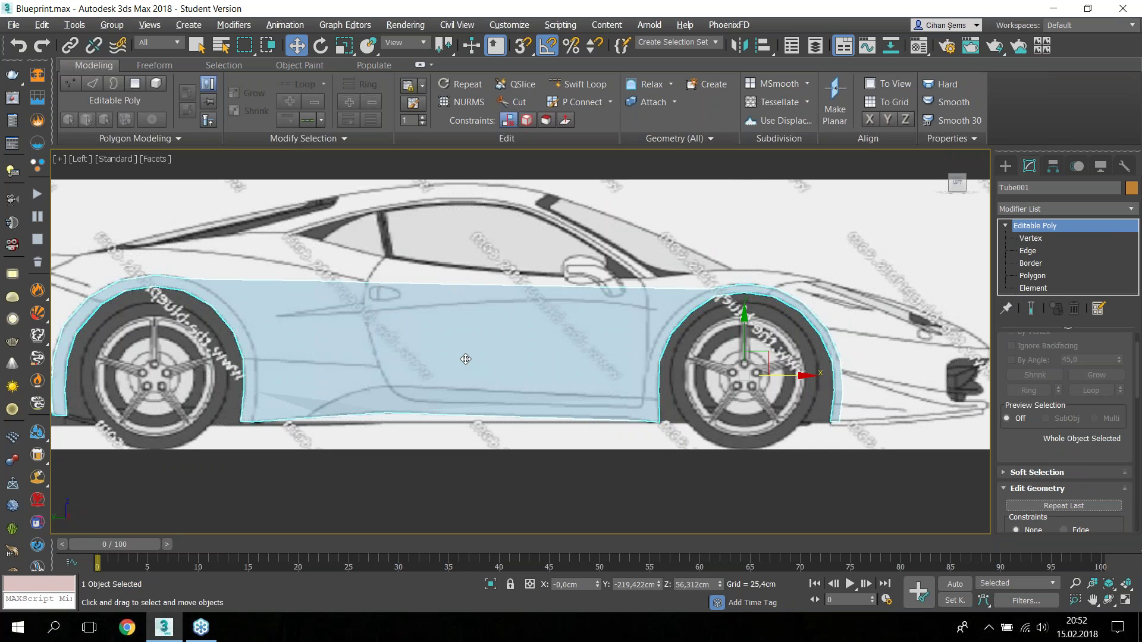
pyautogui.press('F4')
pyautogui.scroll(2, 433, 384)
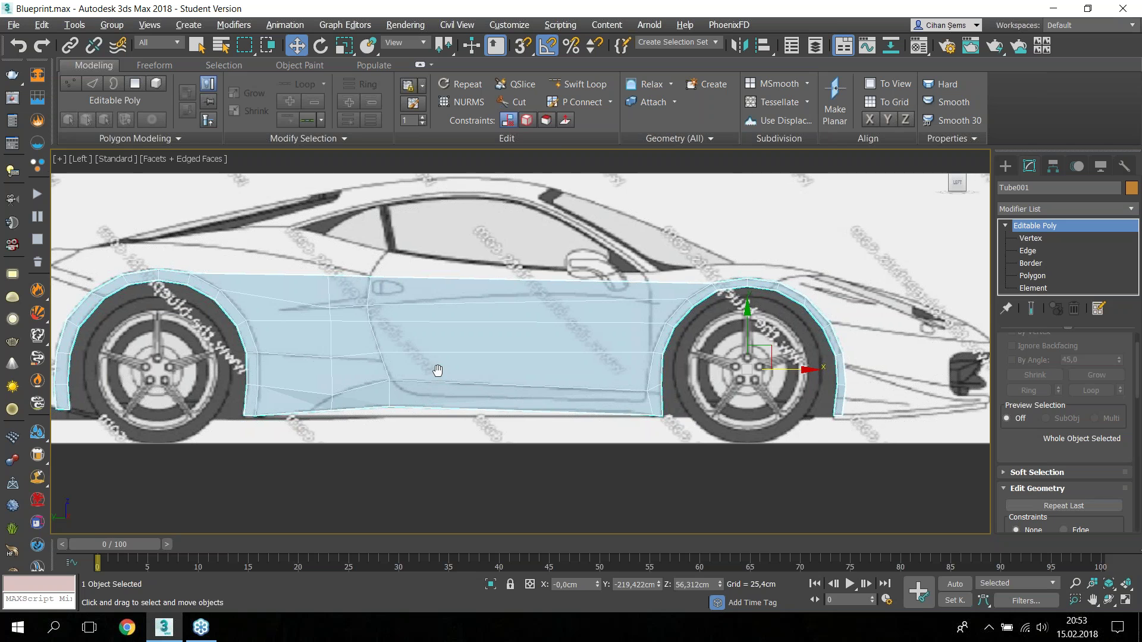
pyautogui.scroll(2, 523, 387)
pyautogui.scroll(2, 523, 387)
pyautogui.moveTo(522, 387); pyautogui.dragTo(592, 363, button='middle')
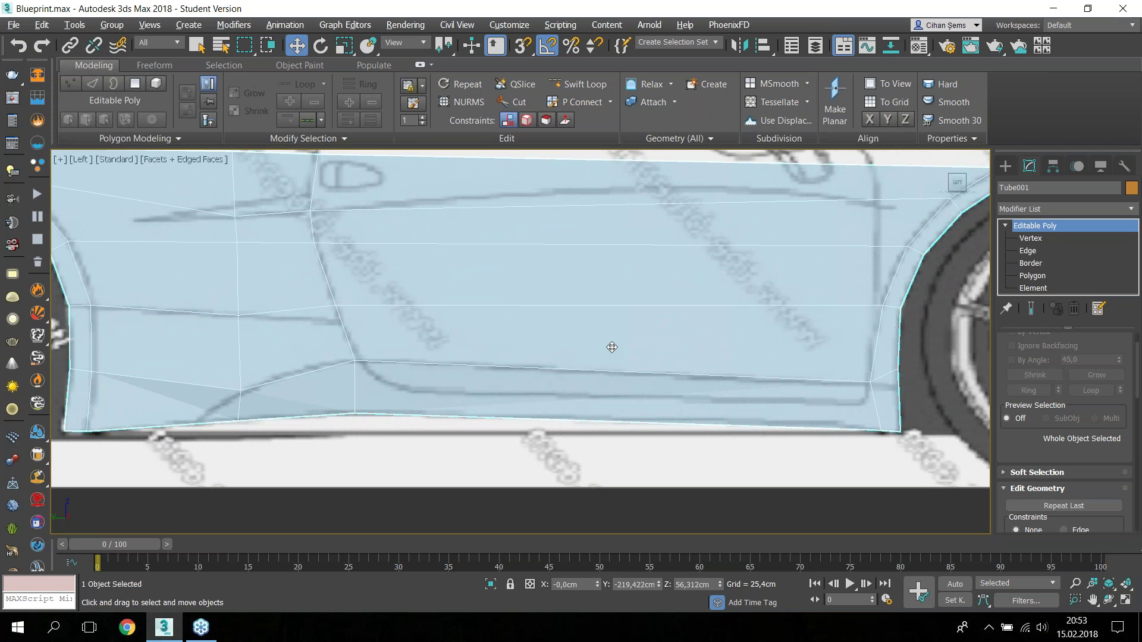
# Step: Select the ring of vertical edges running along the sill
pyautogui.press('2')
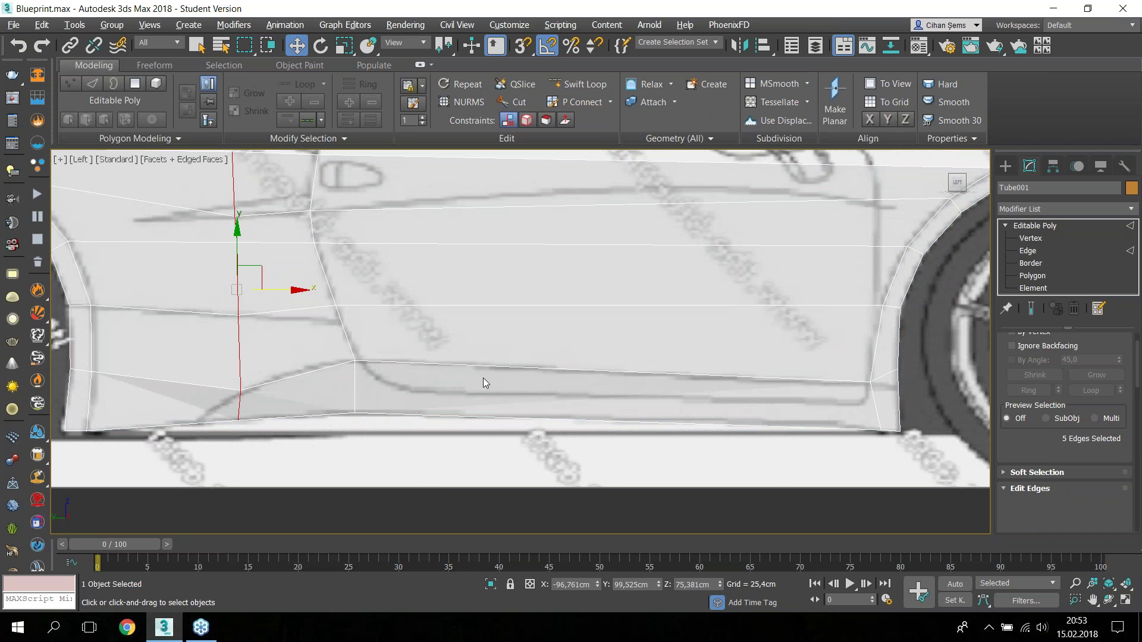
pyautogui.click(365, 383)
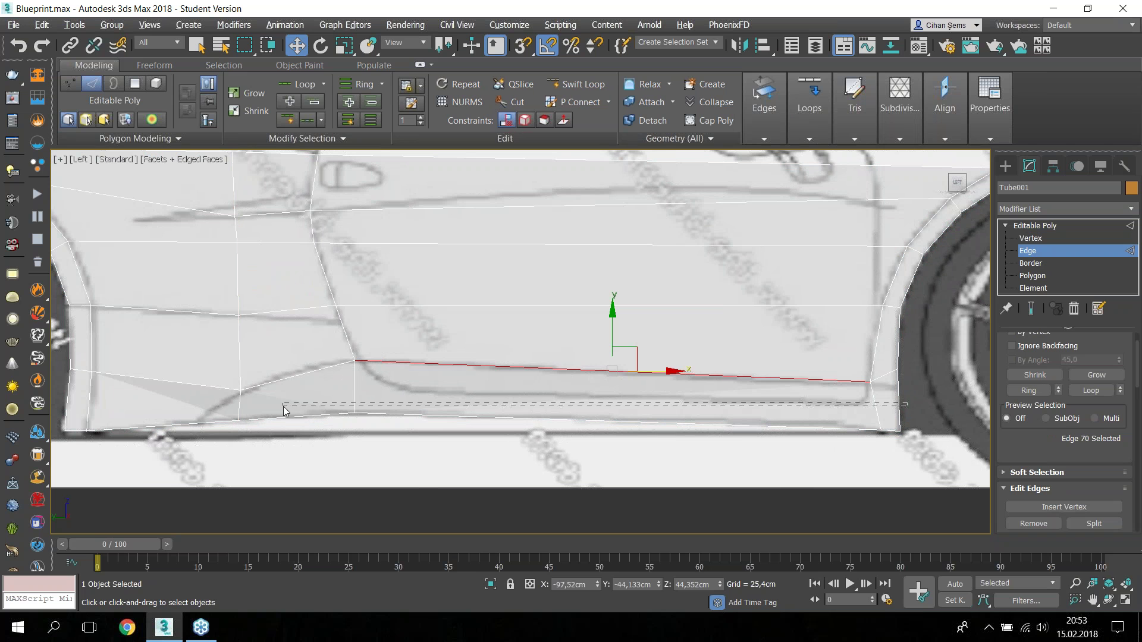
pyautogui.hotkey('ctrl', 'z')
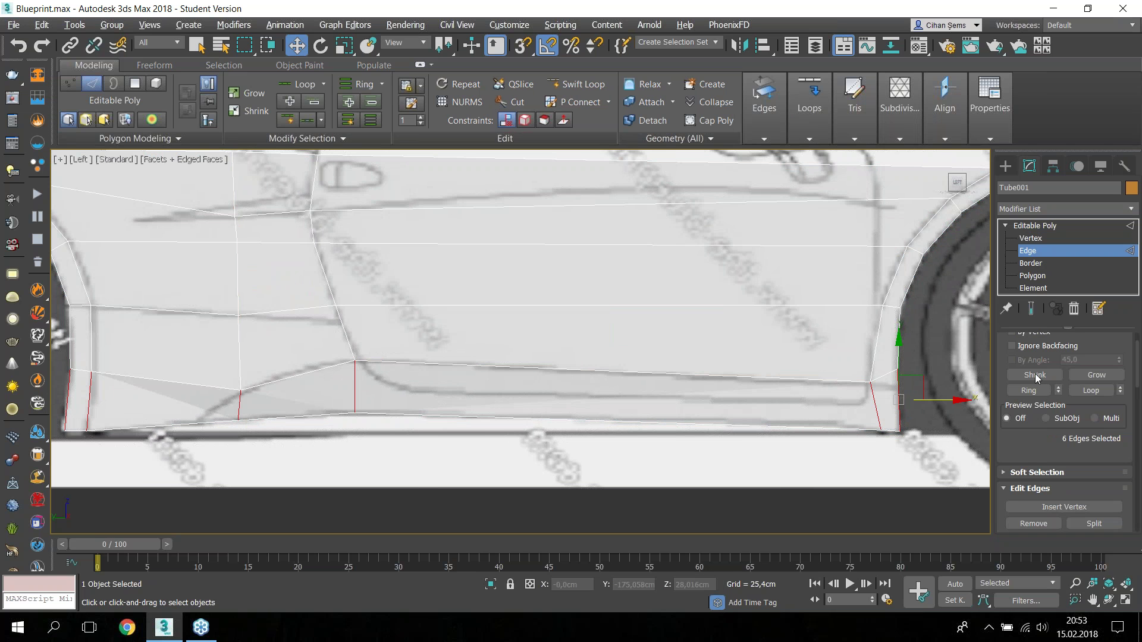
pyautogui.rightClick(505, 230)
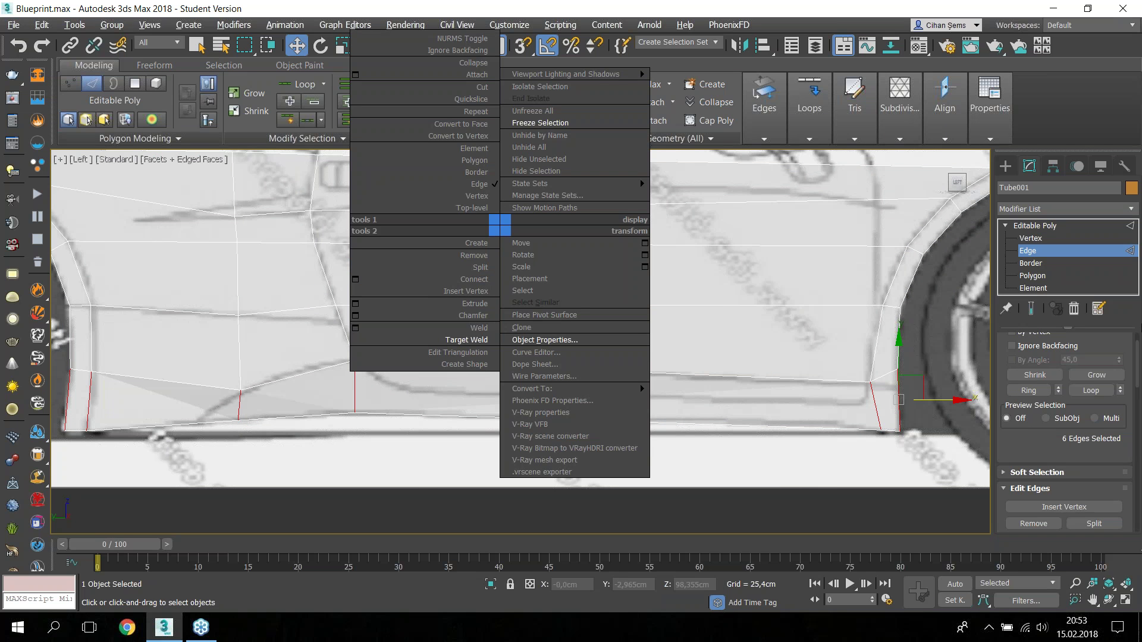
pyautogui.click(1135, 366)
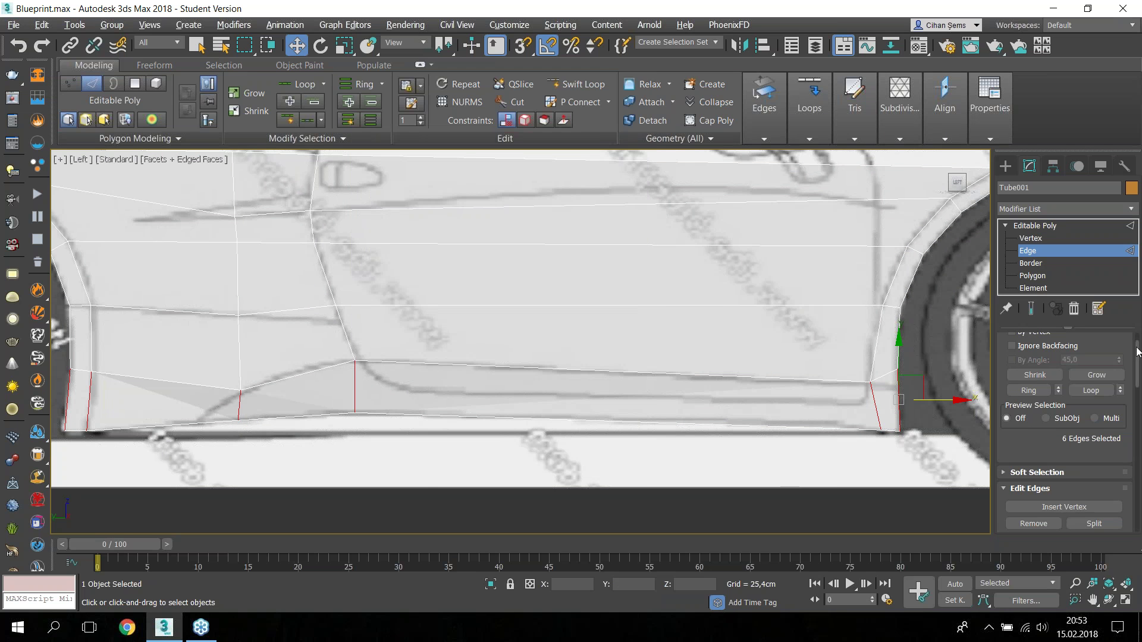
pyautogui.scroll(-3, 1134, 368)
pyautogui.scroll(-2, 1135, 374)
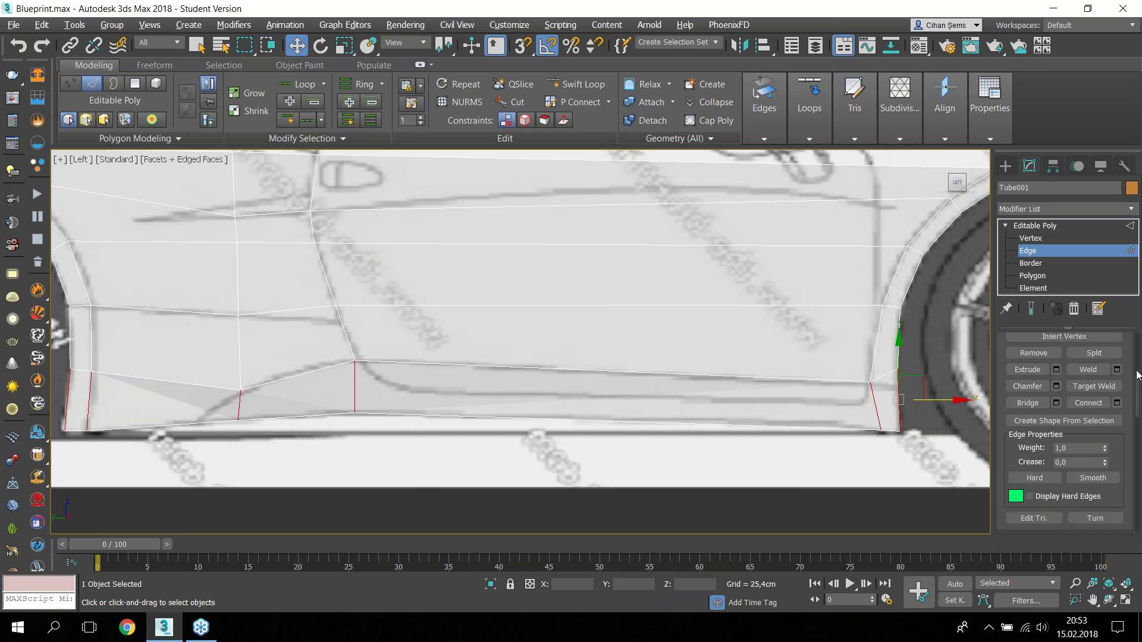
pyautogui.scroll(5, 1136, 374)
pyautogui.scroll(-2, 1136, 370)
pyautogui.scroll(-2, 1136, 370)
pyautogui.scroll(-1, 1135, 368)
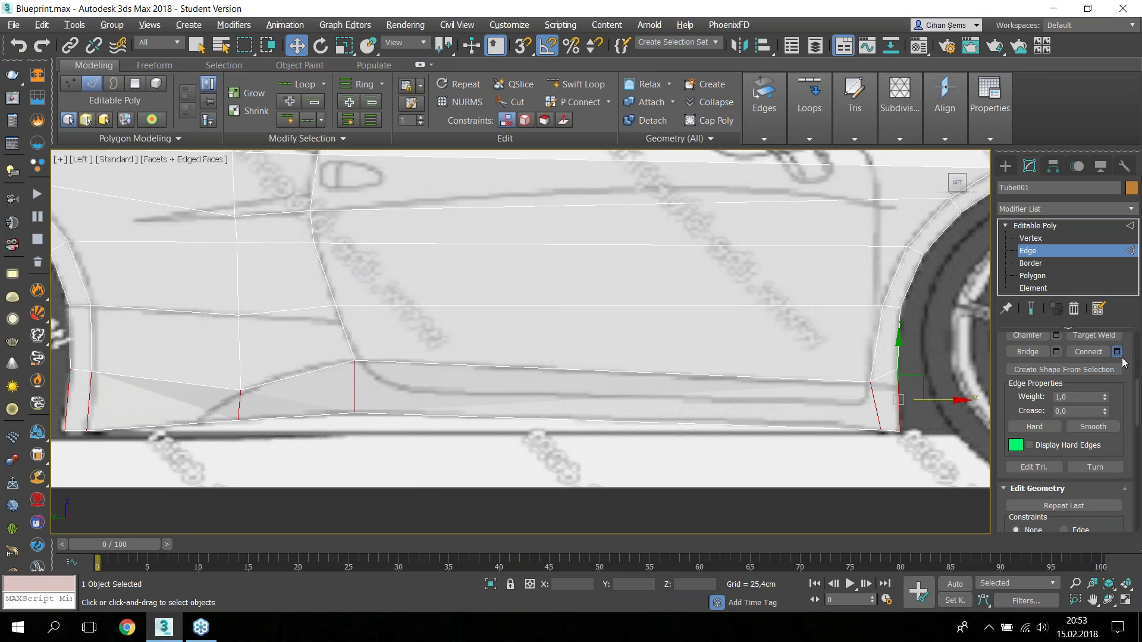
# Step: Connect the edges with 1 segment, pinch 5 and slide 86 to add the sill loop
pyautogui.click(1118, 354)
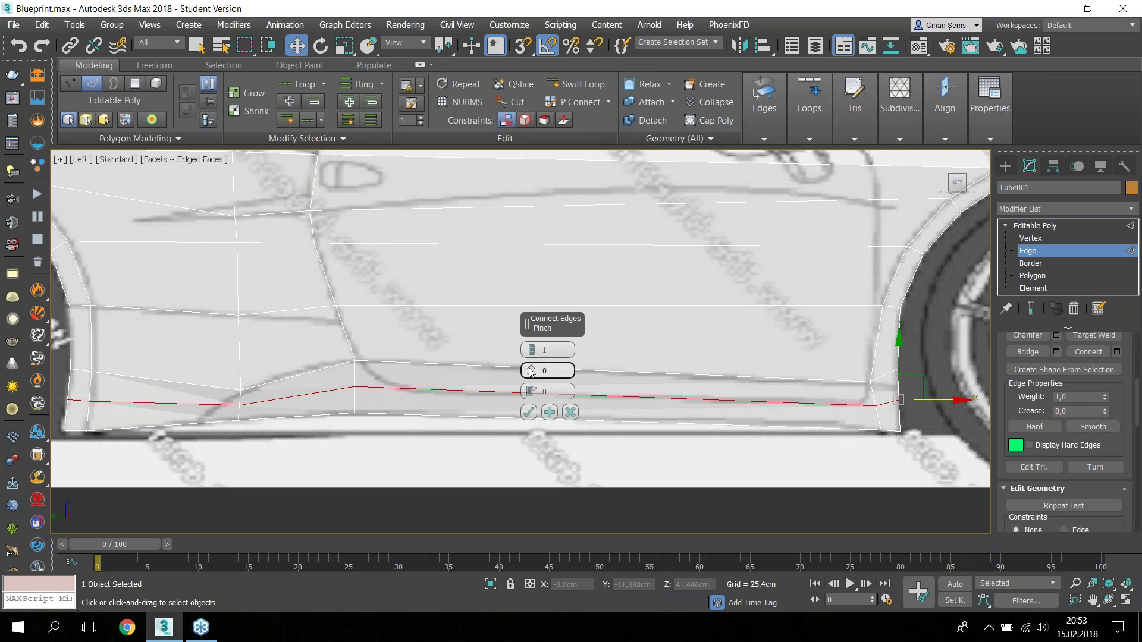
pyautogui.moveTo(531, 370); pyautogui.dragTo(498, 179)
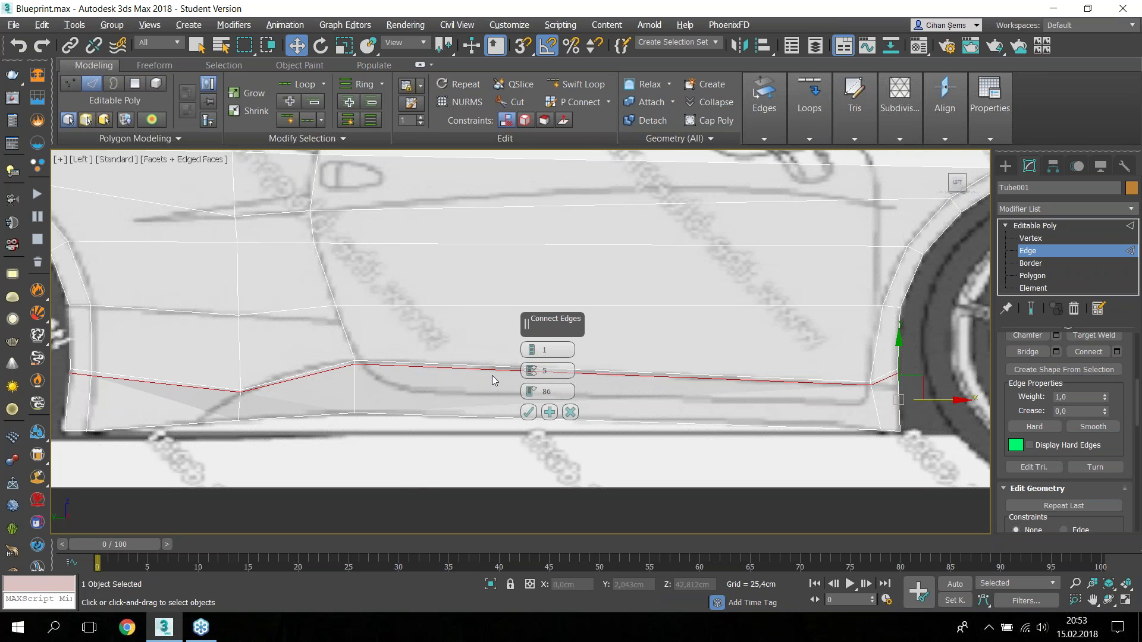
pyautogui.click(528, 412)
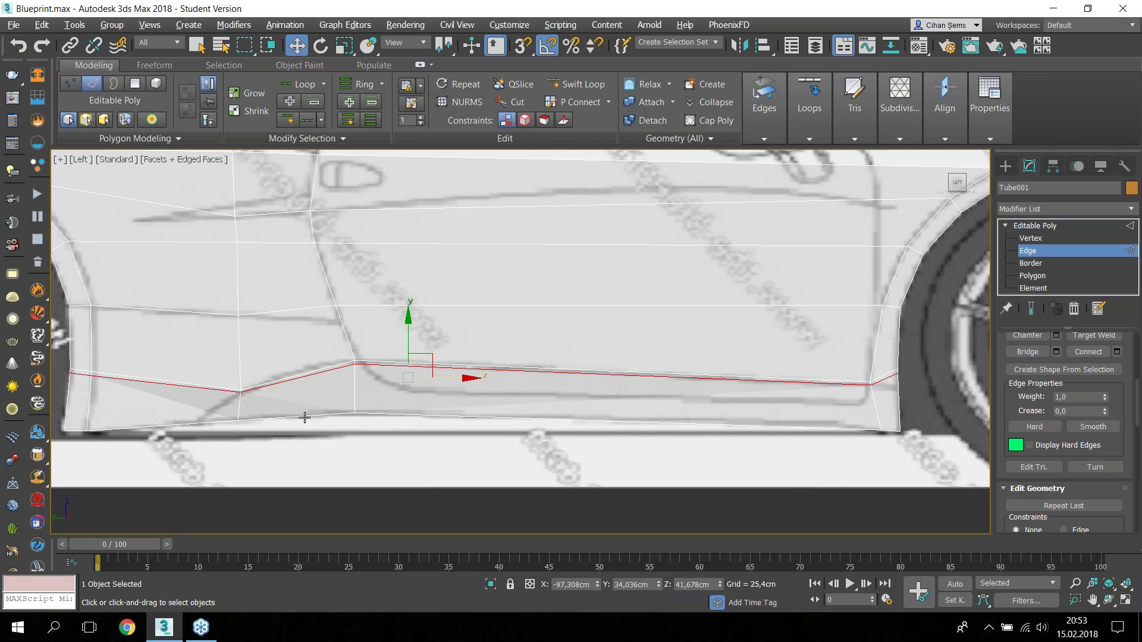
pyautogui.moveTo(305, 418); pyautogui.dragTo(346, 426, button='middle')
pyautogui.scroll(-3, 442, 247)
pyautogui.scroll(-2, 443, 247)
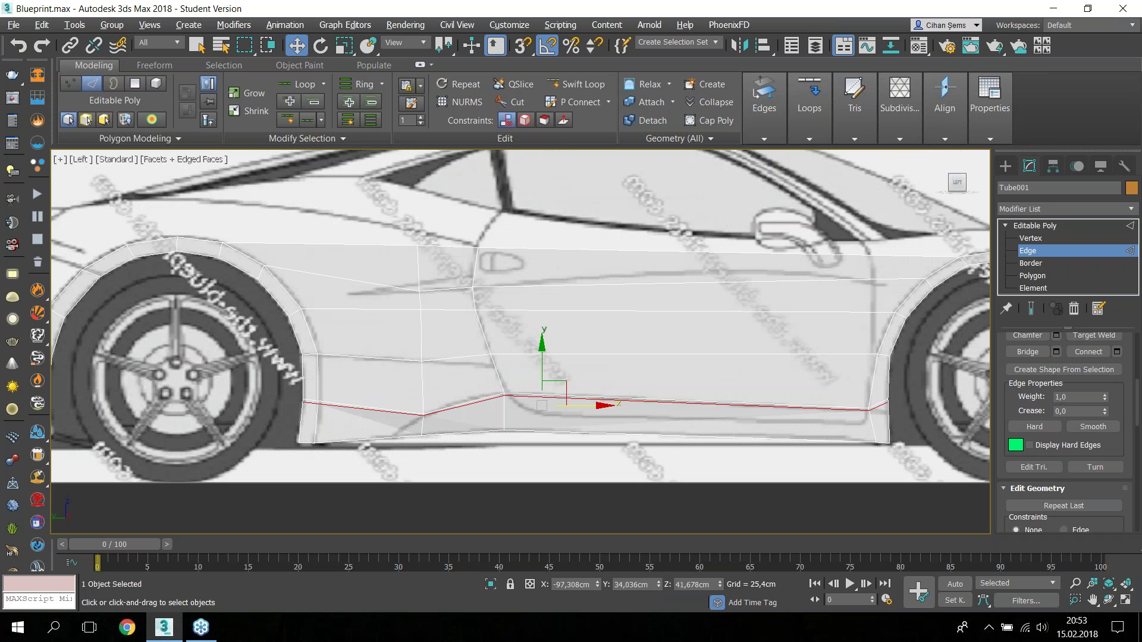
# Step: Connect the door-front edge ring with a new vertical edge loop at Slide 96
pyautogui.click(443, 255)
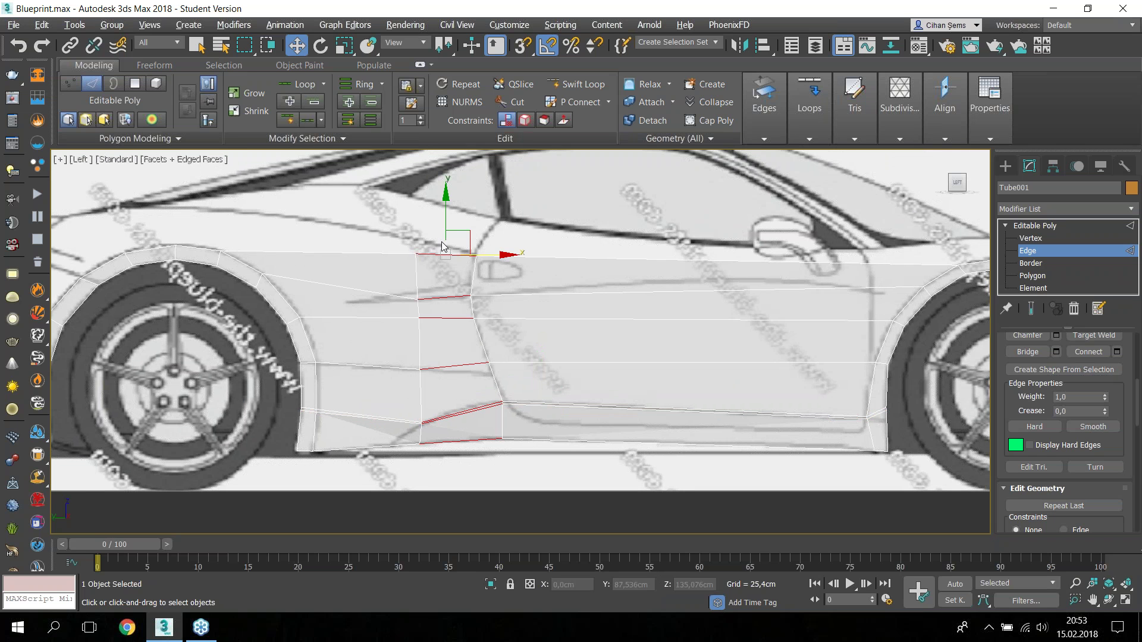
pyautogui.click(1119, 353)
pyautogui.moveTo(529, 397); pyautogui.dragTo(530, 387)
pyautogui.scroll(2, 410, 394)
pyautogui.scroll(2, 410, 394)
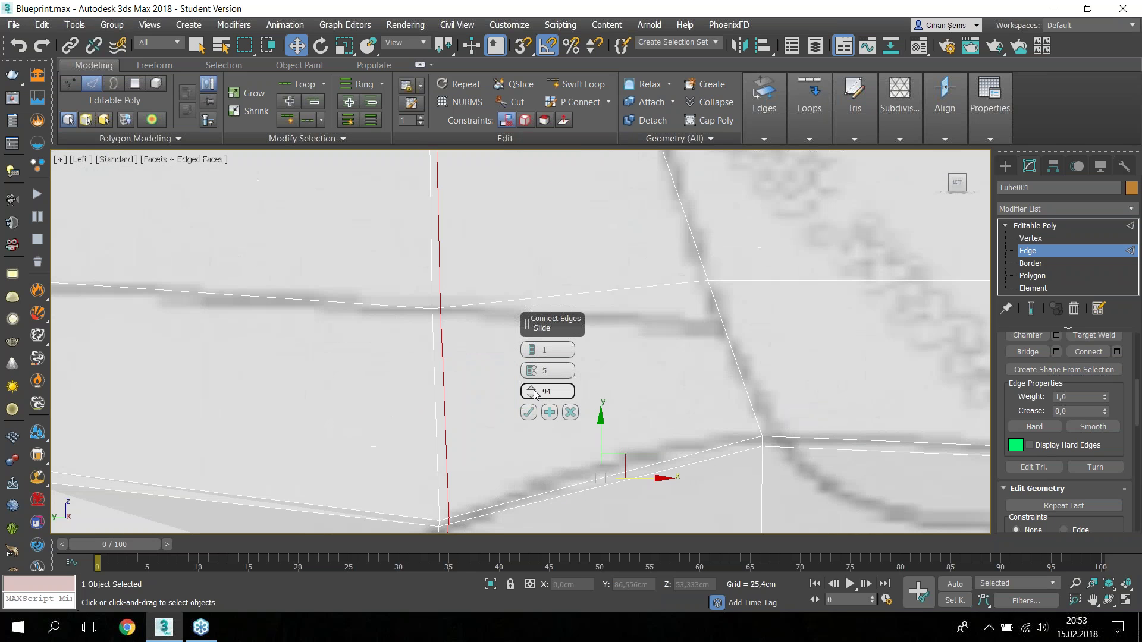
pyautogui.moveTo(529, 387); pyautogui.dragTo(530, 381)
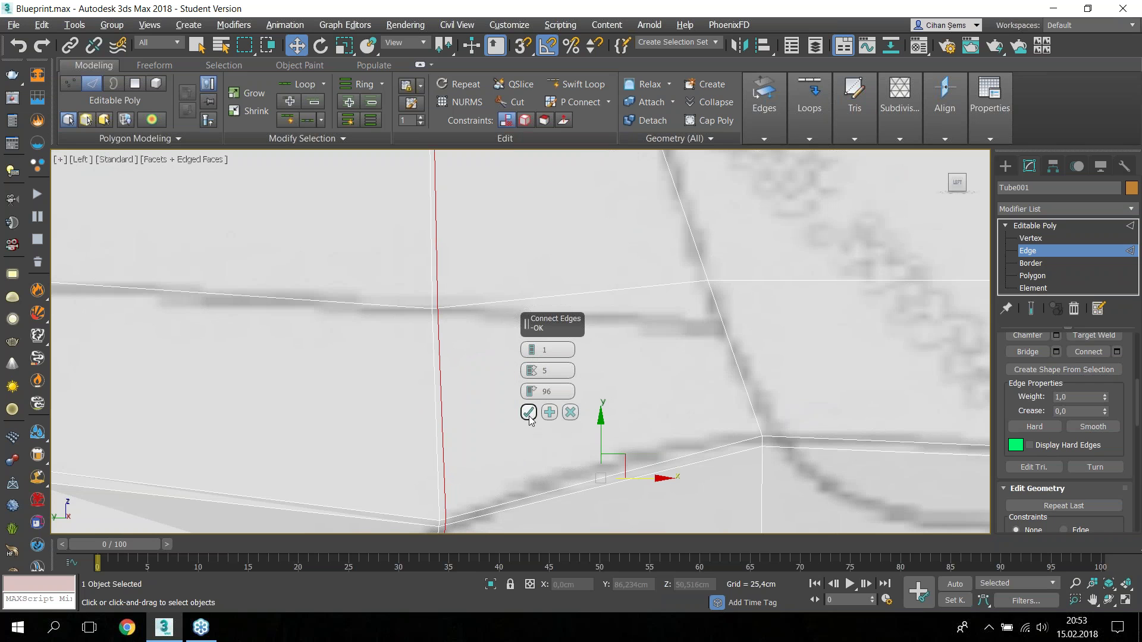
pyautogui.click(529, 413)
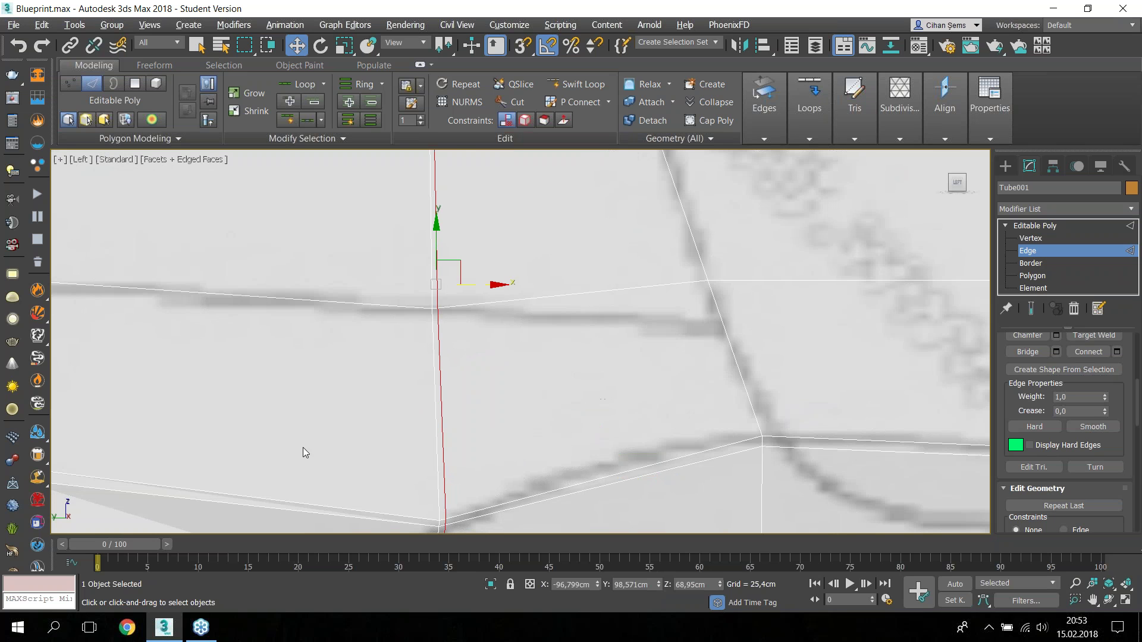
# Step: In Vertex mode, lower the two front sill vertices onto the sill line
pyautogui.scroll(-2, 275, 437)
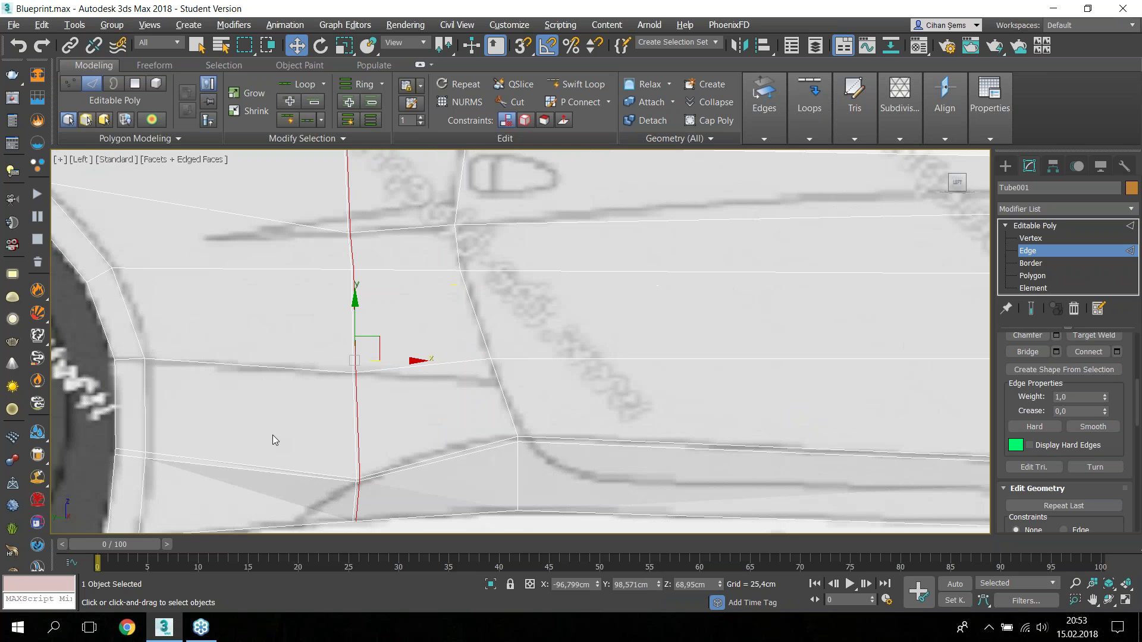
pyautogui.moveTo(272, 434); pyautogui.dragTo(400, 404, button='middle')
pyautogui.press('1')
pyautogui.moveTo(184, 471); pyautogui.dragTo(282, 447, button='middle')
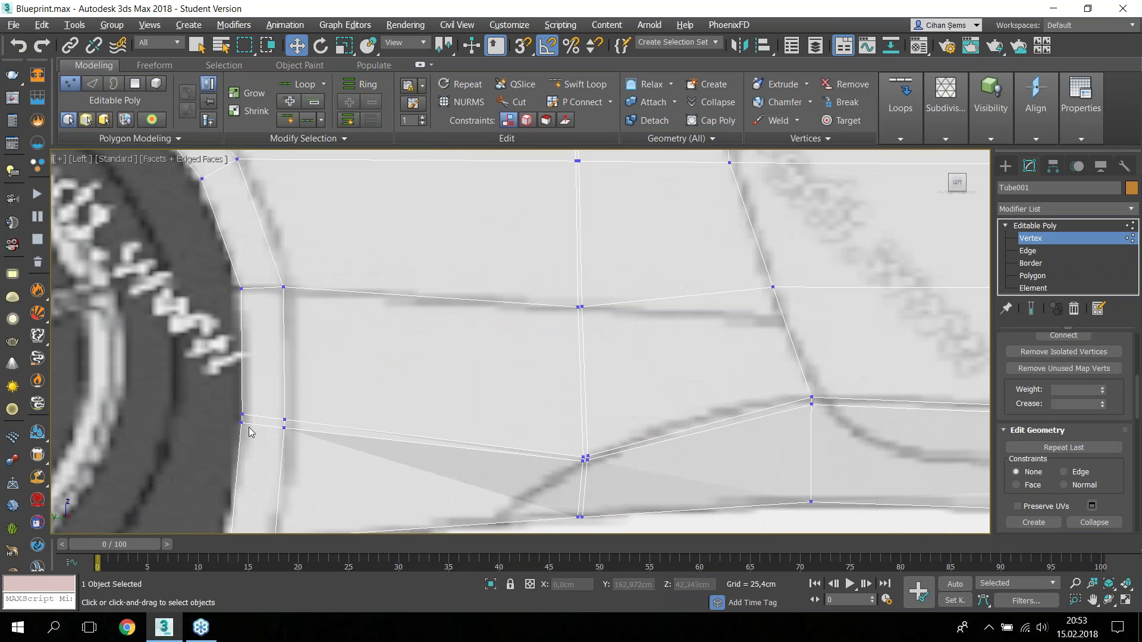
pyautogui.click(284, 427)
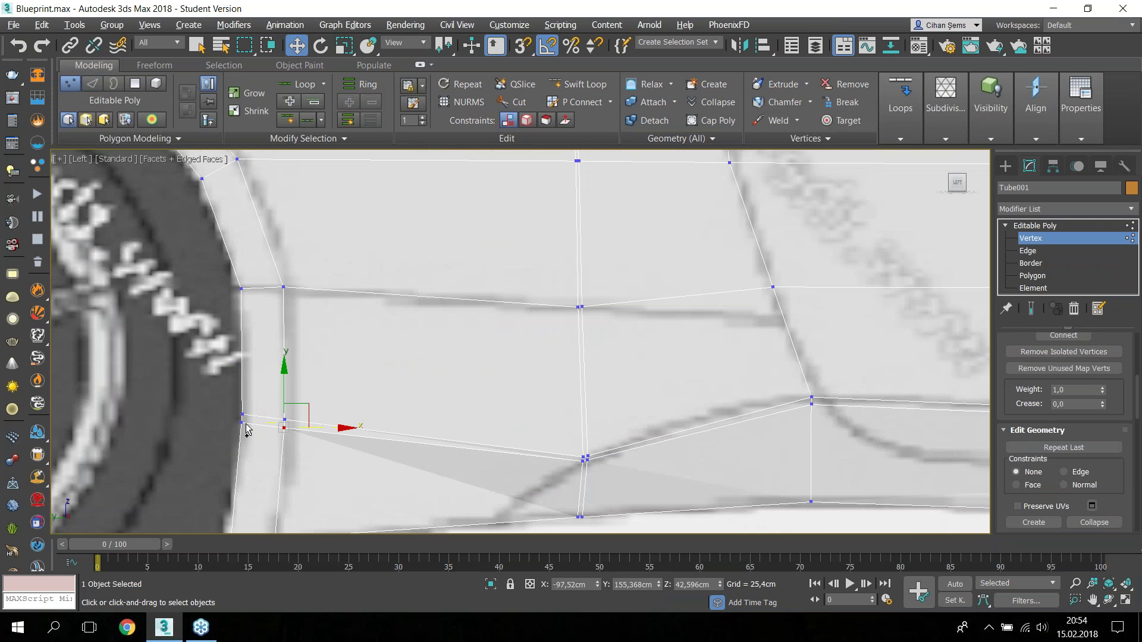
pyautogui.keyDown('ctrl'); pyautogui.click(242, 422); pyautogui.keyUp('ctrl')
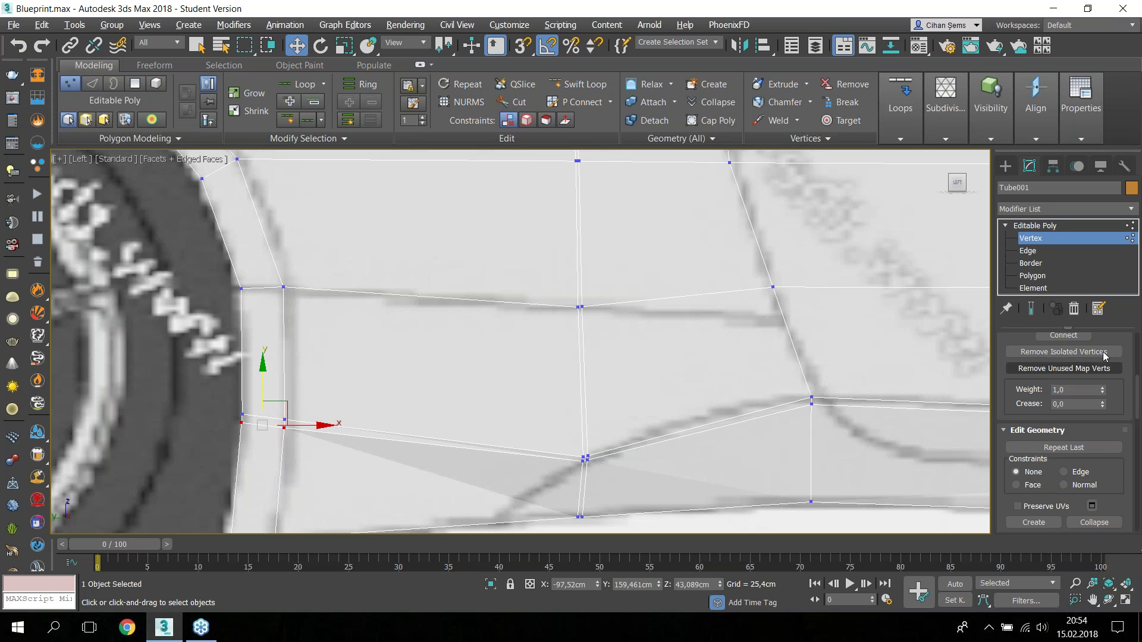
pyautogui.scroll(5, 1137, 380)
pyautogui.scroll(2, 1137, 367)
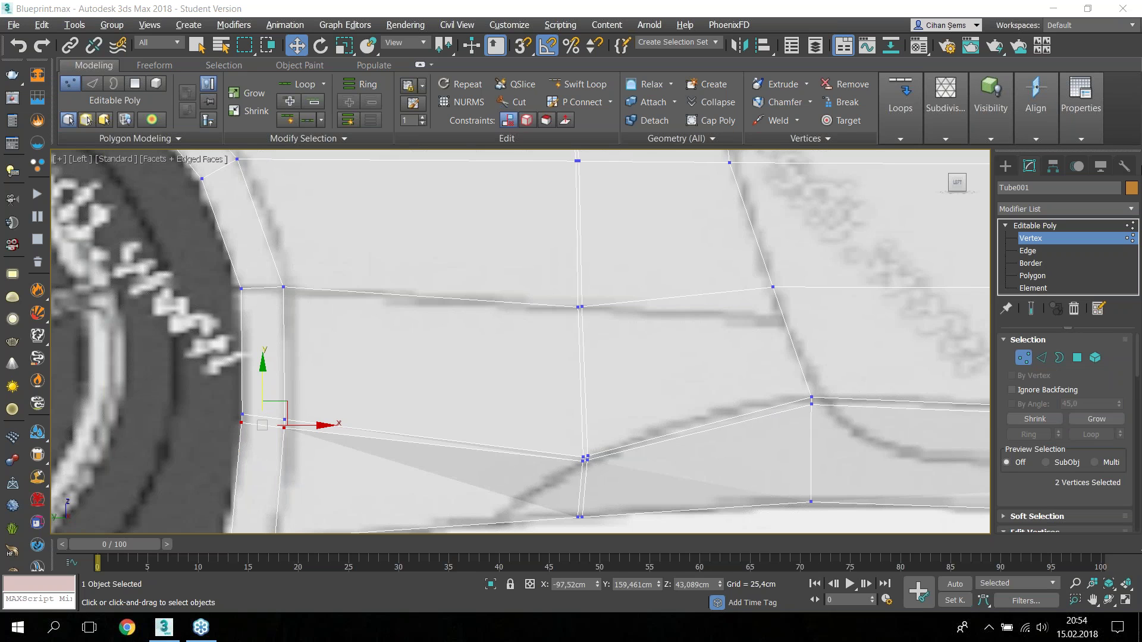
pyautogui.scroll(-5, 1132, 399)
pyautogui.scroll(-1, 1132, 404)
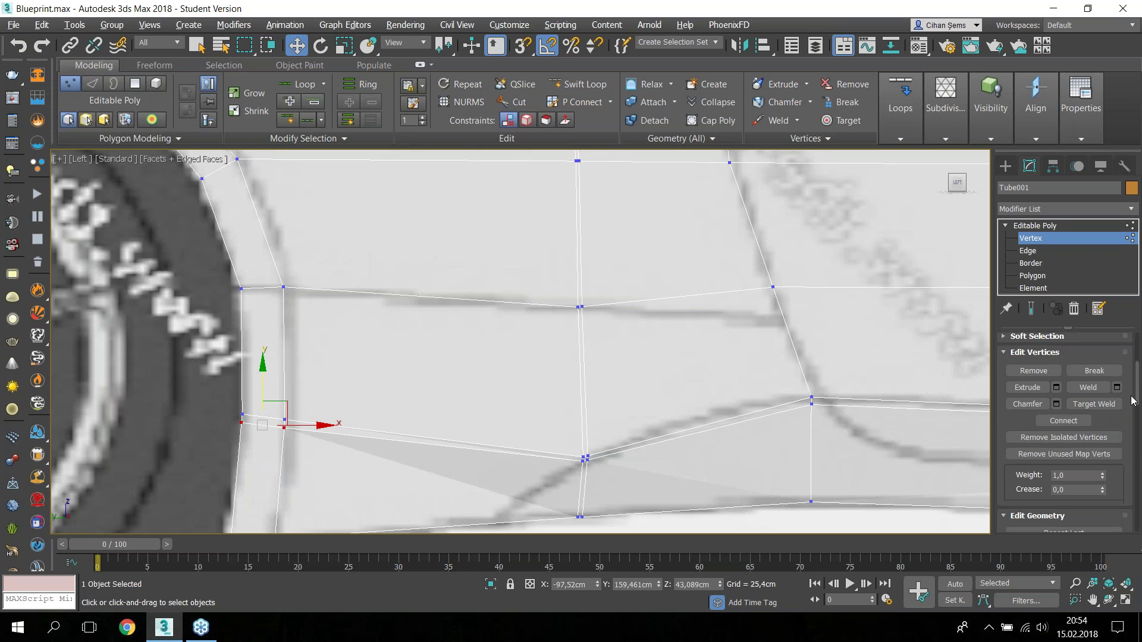
pyautogui.scroll(-3, 1132, 404)
pyautogui.scroll(-1, 1132, 417)
pyautogui.scroll(-1, 1130, 413)
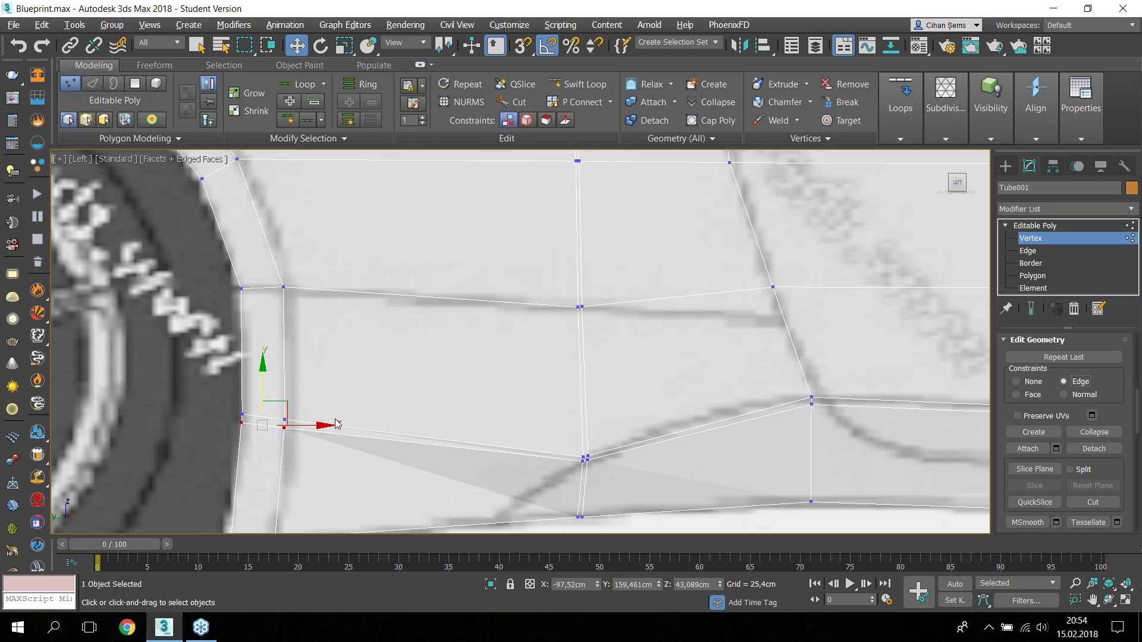
pyautogui.moveTo(262, 375); pyautogui.dragTo(260, 399)
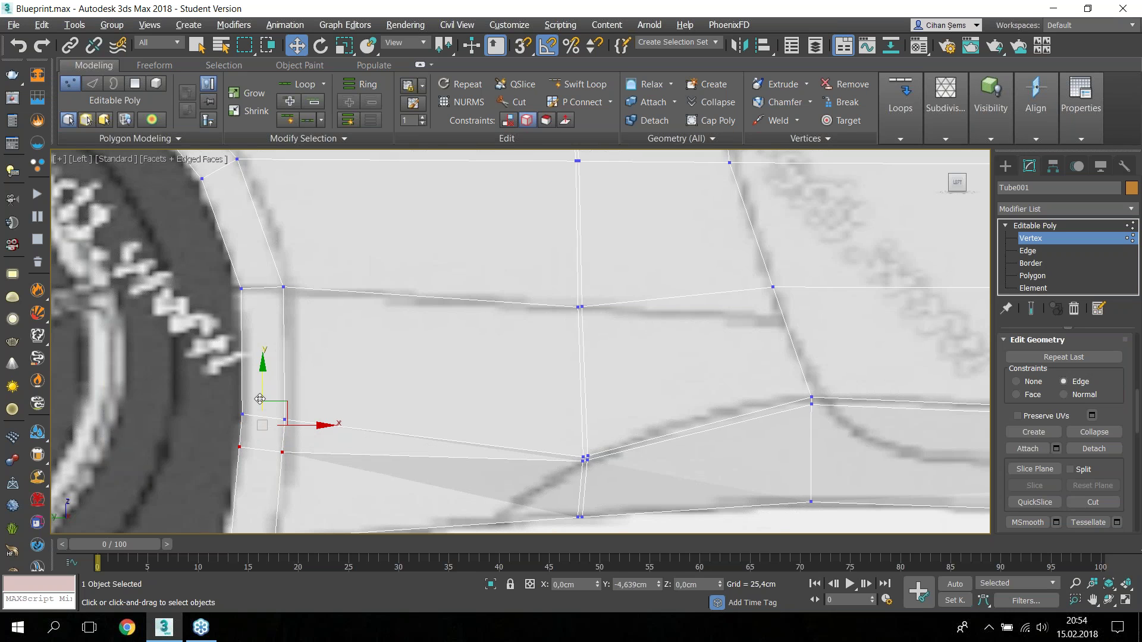
pyautogui.moveTo(260, 399); pyautogui.dragTo(262, 428)
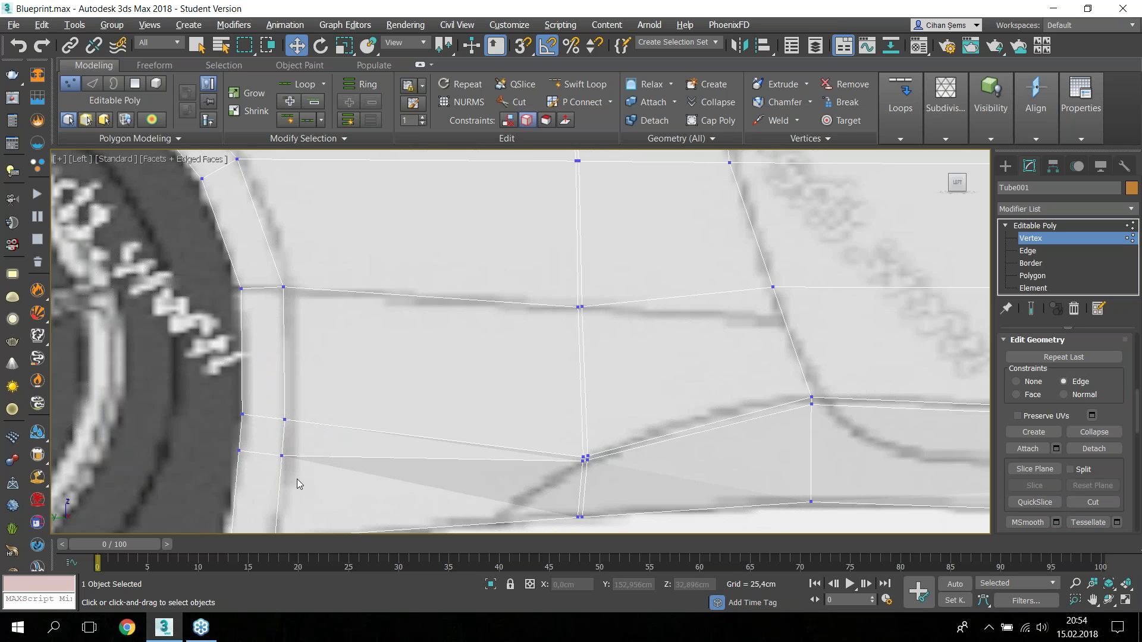
# Step: Move the vertex beside the wheel arch down to the sill line
pyautogui.click(238, 450)
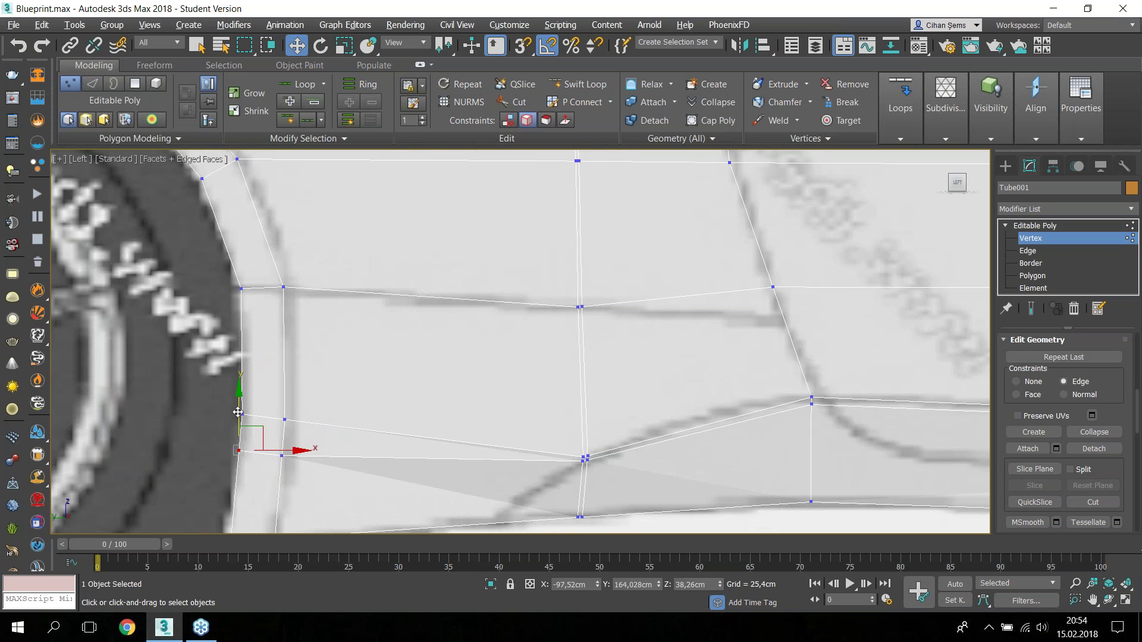
pyautogui.click(281, 455)
pyautogui.moveTo(279, 456); pyautogui.dragTo(279, 453)
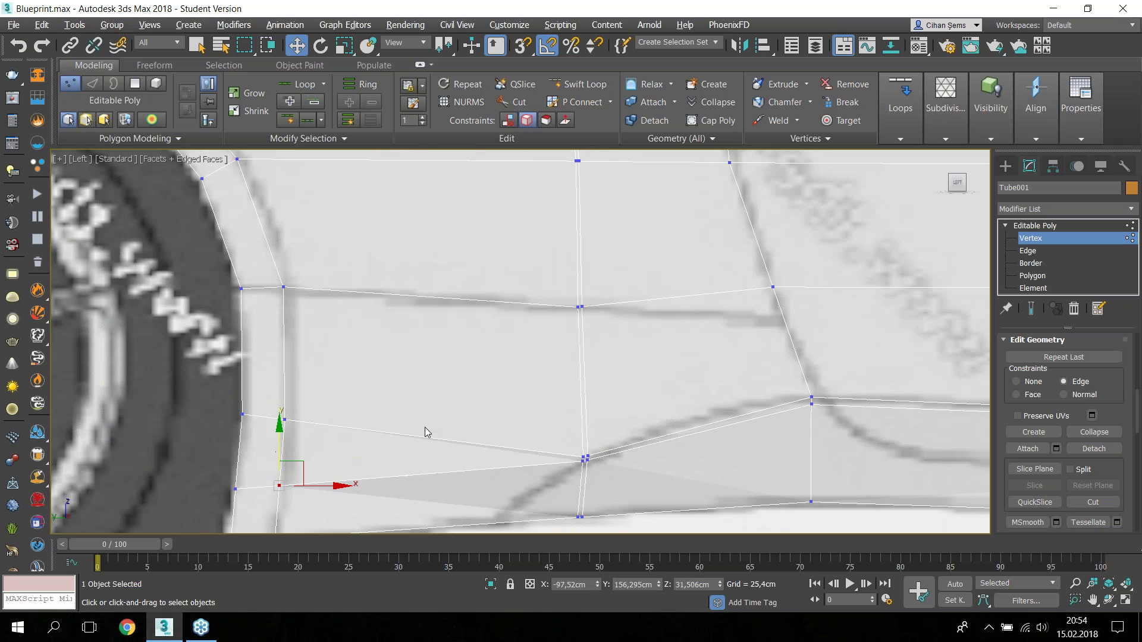
pyautogui.scroll(-2, 424, 427)
pyautogui.scroll(-2, 438, 427)
pyautogui.scroll(2, 544, 405)
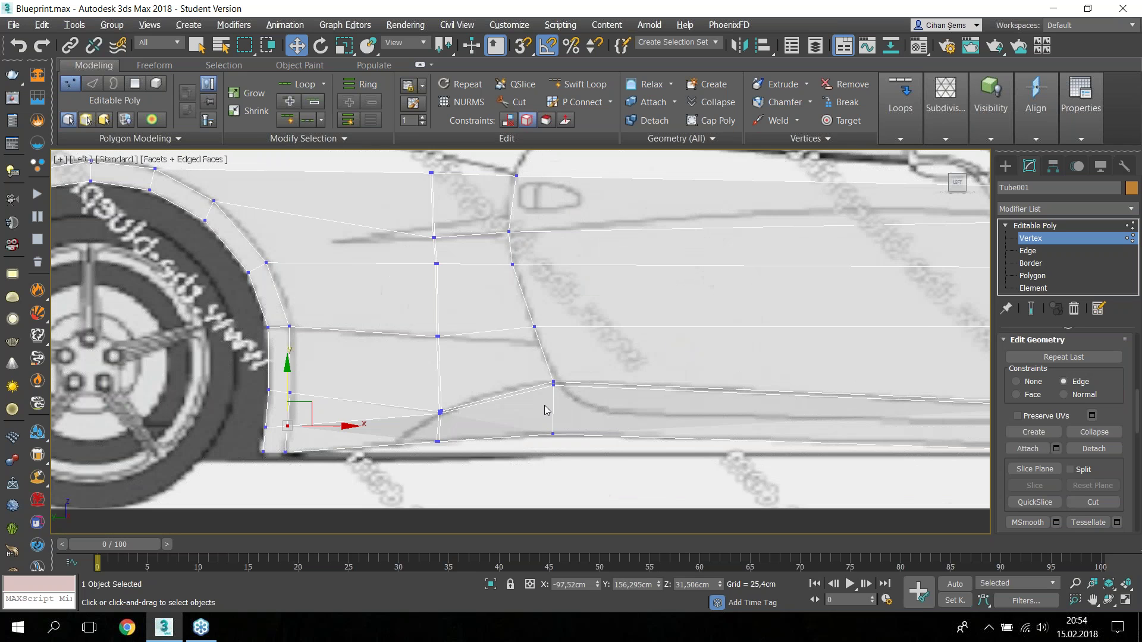
pyautogui.scroll(1, 546, 409)
pyautogui.scroll(-2, 548, 410)
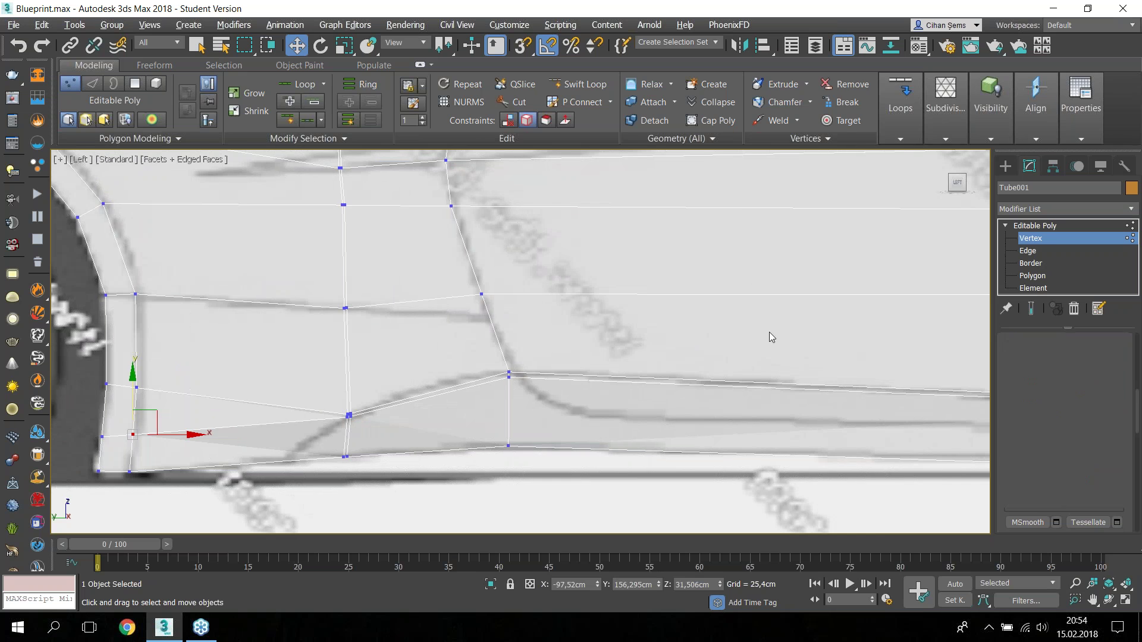
# Step: Exit vertex editing and show the panel opaque without wireframe edges
pyautogui.click(1035, 226)
pyautogui.press('z')
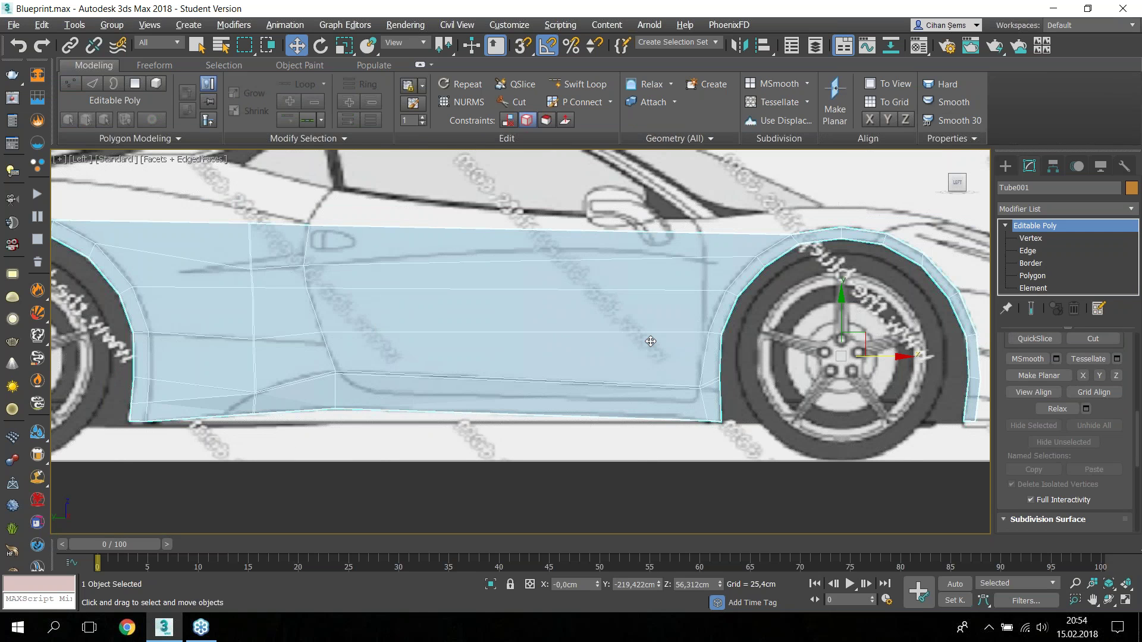
pyautogui.hotkey('alt', 'x')
pyautogui.scroll(-3, 637, 334)
pyautogui.keyDown('alt'); pyautogui.moveTo(637, 333); pyautogui.dragTo(595, 321, button='middle'); pyautogui.keyUp('alt')
pyautogui.hotkey('ctrl', 'd')
pyautogui.press('F4')
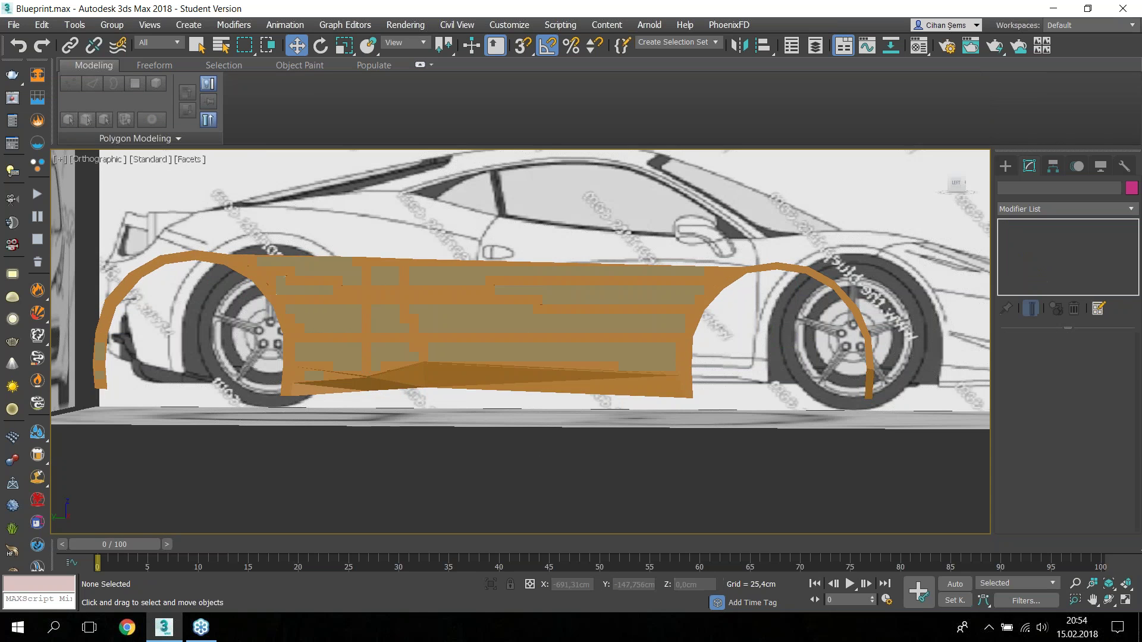
pyautogui.scroll(-3, 494, 415)
pyautogui.scroll(-10, 494, 414)
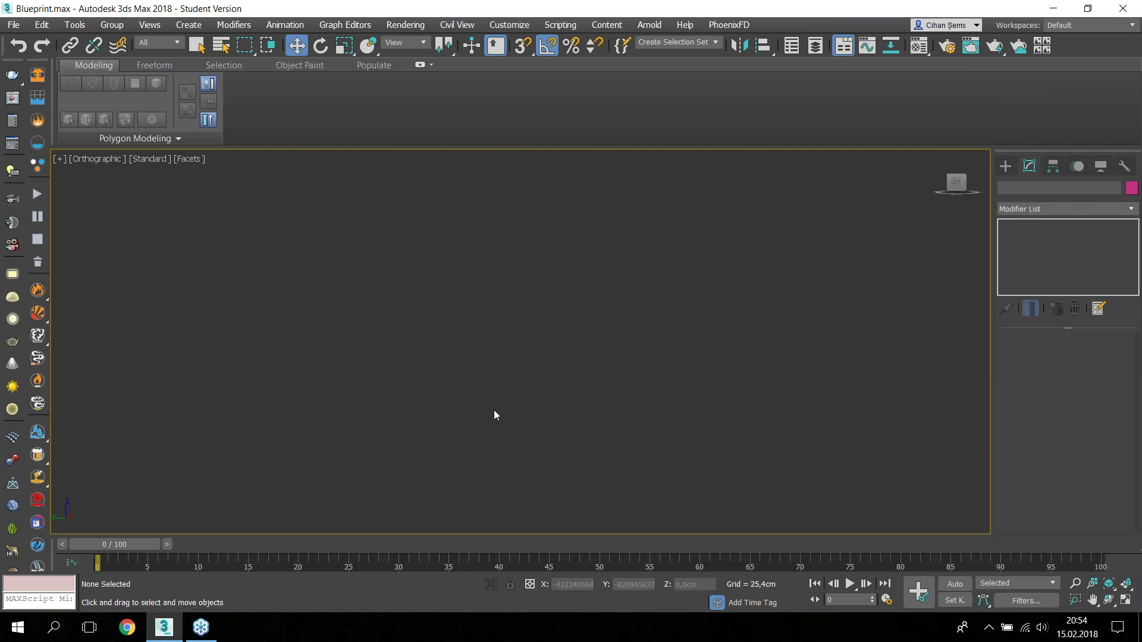
pyautogui.press('z')
# Step: Add TurboSmooth to the side panel with Isoline Display turned on
pyautogui.click(493, 409)
pyautogui.click(1068, 209)
pyautogui.scroll(-2, 1066, 238)
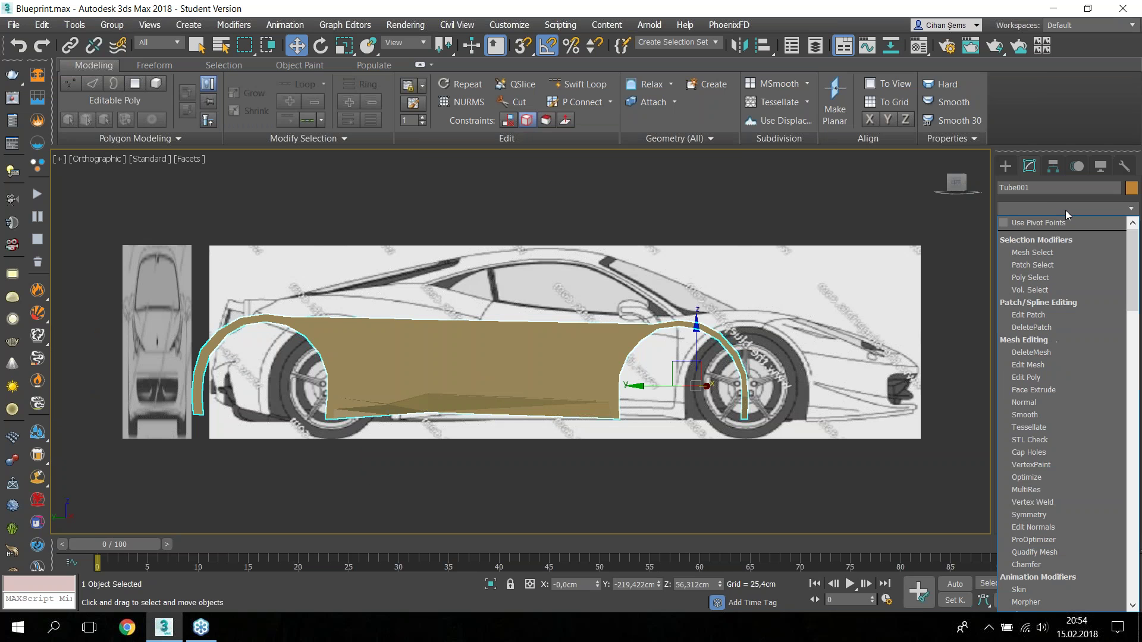
pyautogui.scroll(-2, 1065, 209)
pyautogui.scroll(-5, 1057, 235)
pyautogui.click(1056, 223)
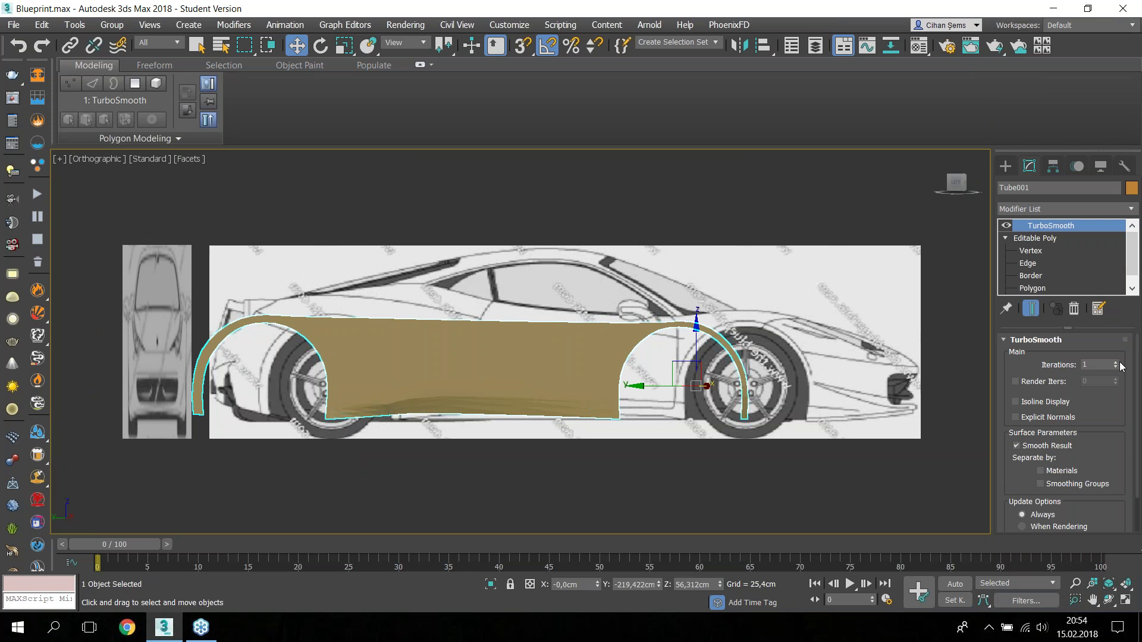
pyautogui.click(1030, 399)
# Step: Orbit around the smoothed fender to inspect it, then reselect the panel
pyautogui.hotkey('ctrl', 'a')
pyautogui.press('Delete')
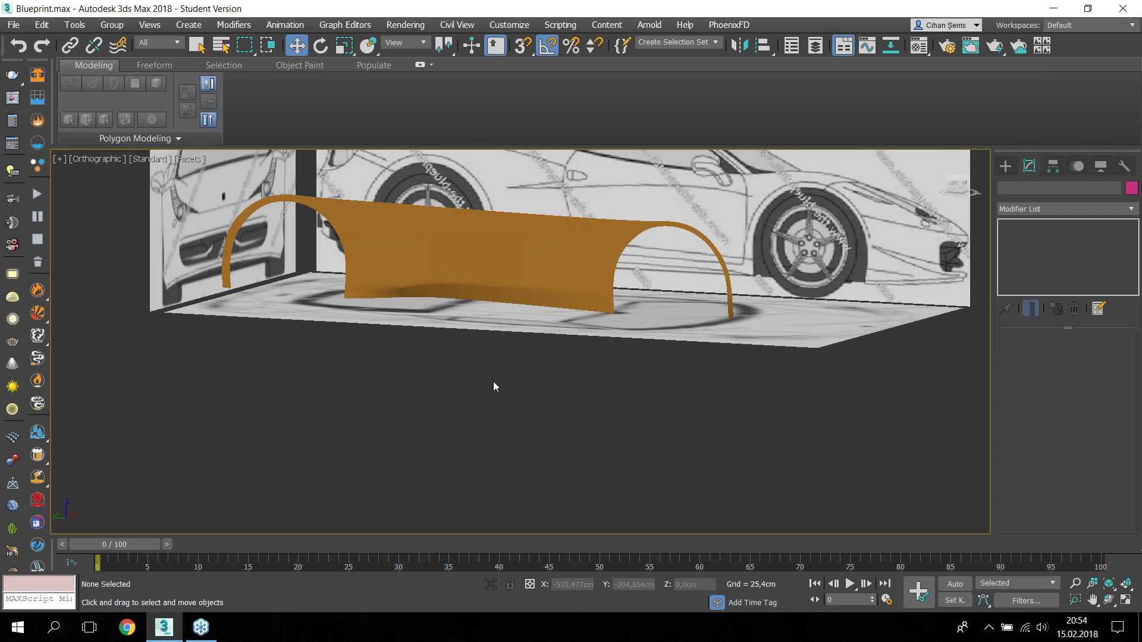
pyautogui.keyDown('alt'); pyautogui.moveTo(493, 381); pyautogui.dragTo(615, 373, button='middle'); pyautogui.keyUp('alt')
pyautogui.scroll(6, 435, 371)
pyautogui.keyDown('alt'); pyautogui.moveTo(435, 372); pyautogui.dragTo(582, 384, button='middle'); pyautogui.keyUp('alt')
pyautogui.click(582, 384)
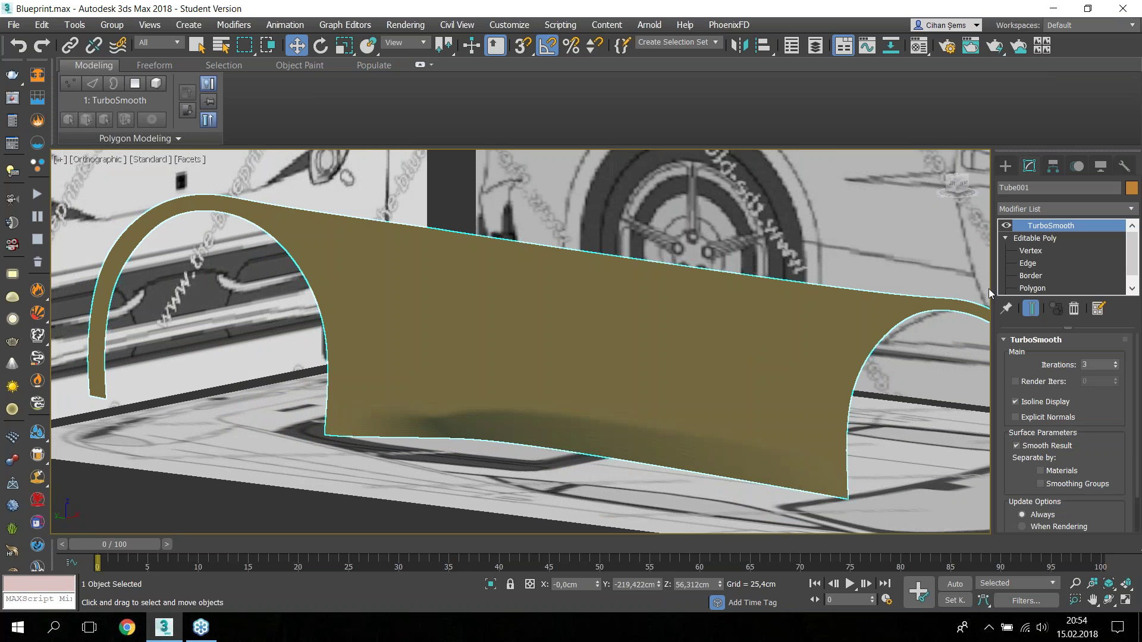
# Step: Remove TurboSmooth and show the panel see-through with edges in Left view around the door
pyautogui.press('l')
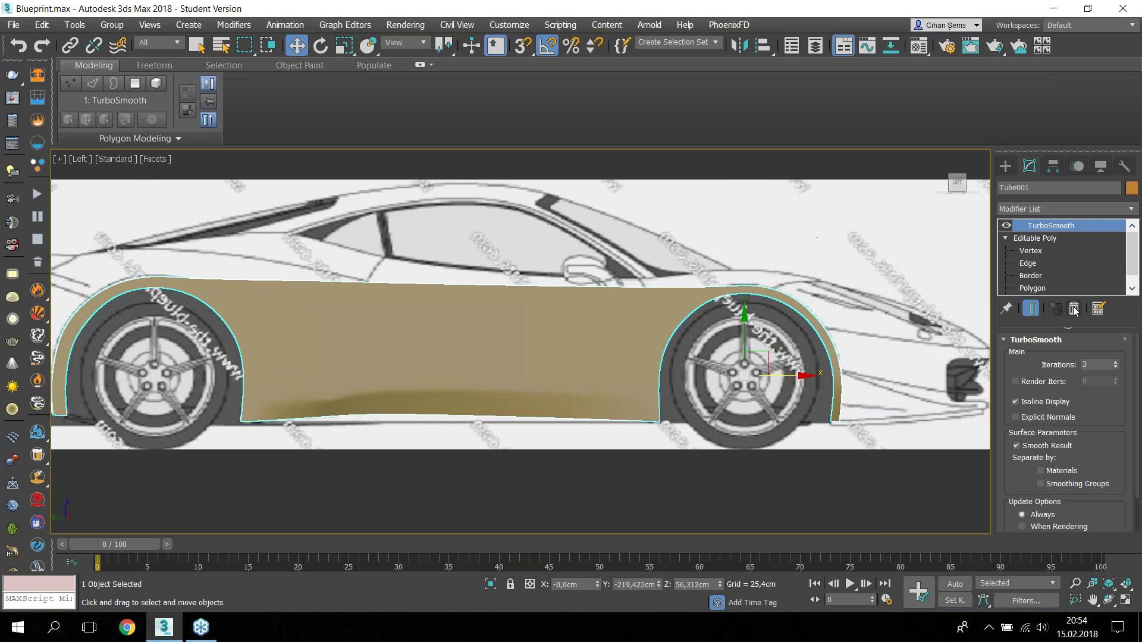
pyautogui.click(1074, 308)
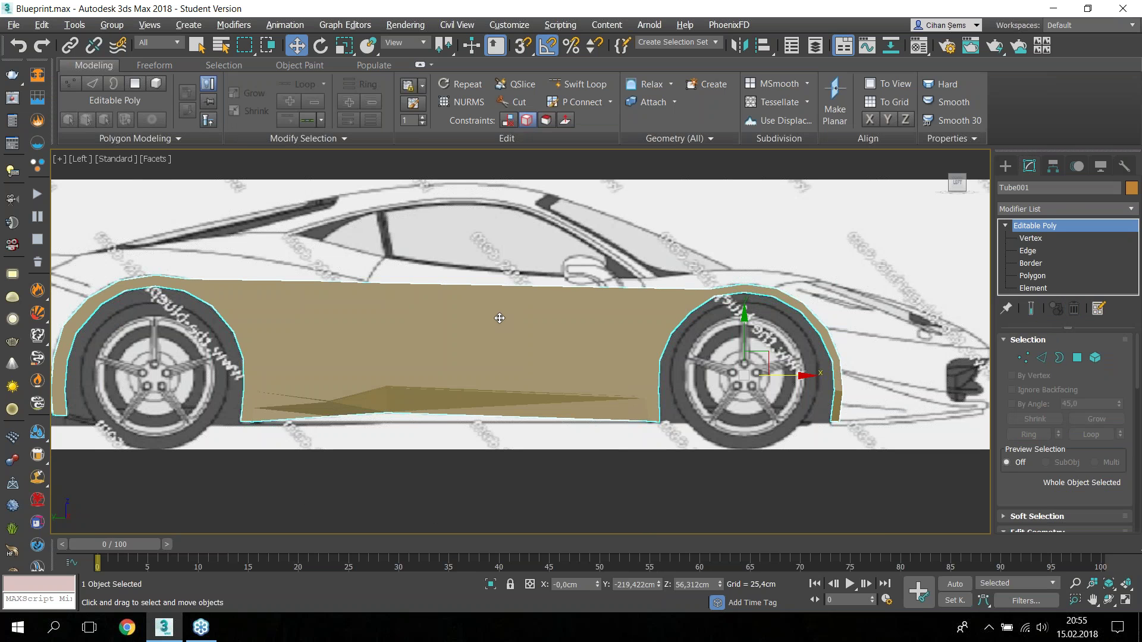
pyautogui.hotkey('alt', 'x')
pyautogui.moveTo(413, 349); pyautogui.dragTo(451, 351, button='middle')
pyautogui.press('F4')
pyautogui.scroll(2, 451, 351)
pyautogui.scroll(2, 451, 351)
pyautogui.moveTo(450, 351); pyautogui.dragTo(495, 363, button='middle')
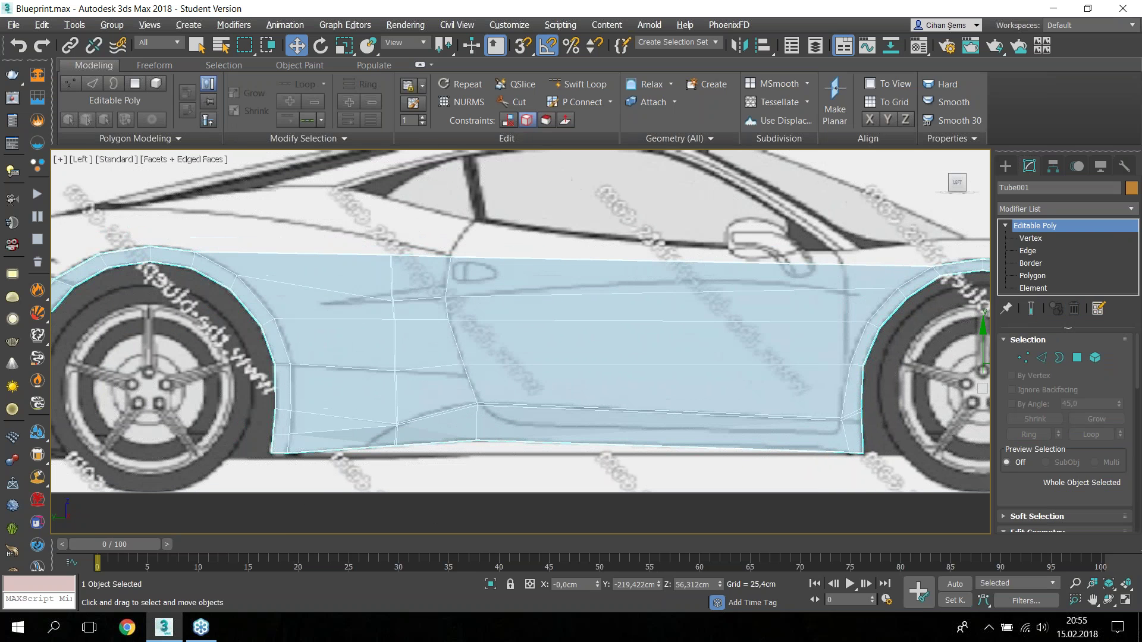
pyautogui.scroll(4, 426, 394)
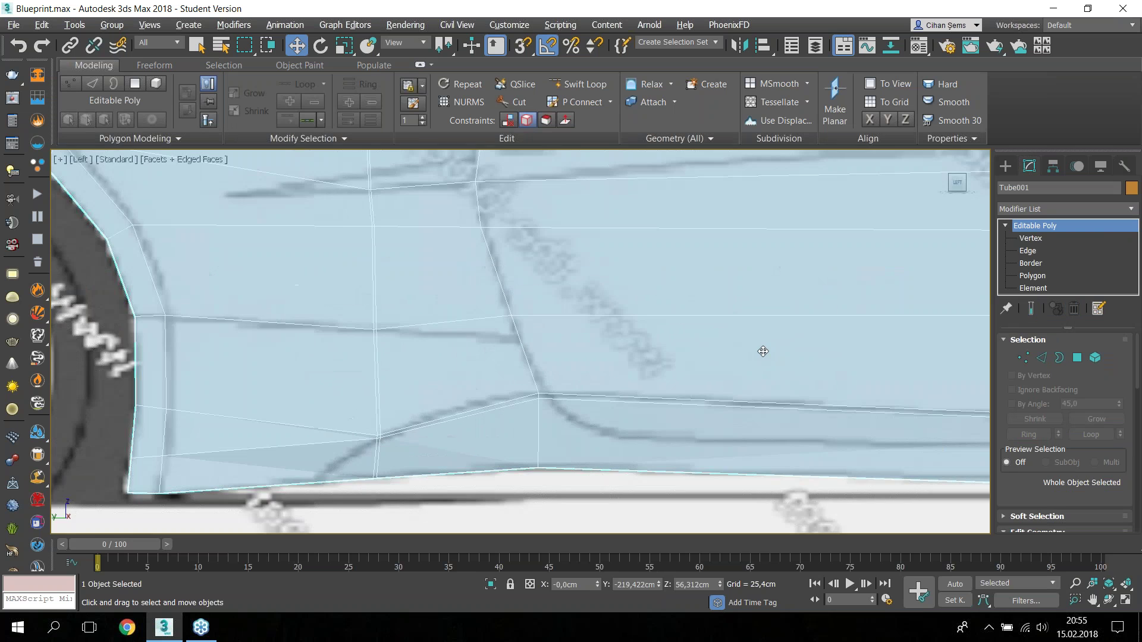
# Step: Move the lower door-corner and sill-bend vertices onto the blueprint lines
pyautogui.click(1023, 358)
pyautogui.scroll(4, 392, 437)
pyautogui.click(365, 440)
pyautogui.moveTo(368, 412)
pyautogui.mouseDown()
pyautogui.moveTo(368, 425)
pyautogui.moveTo(352, 417)
pyautogui.moveTo(363, 394)
pyautogui.mouseUp()
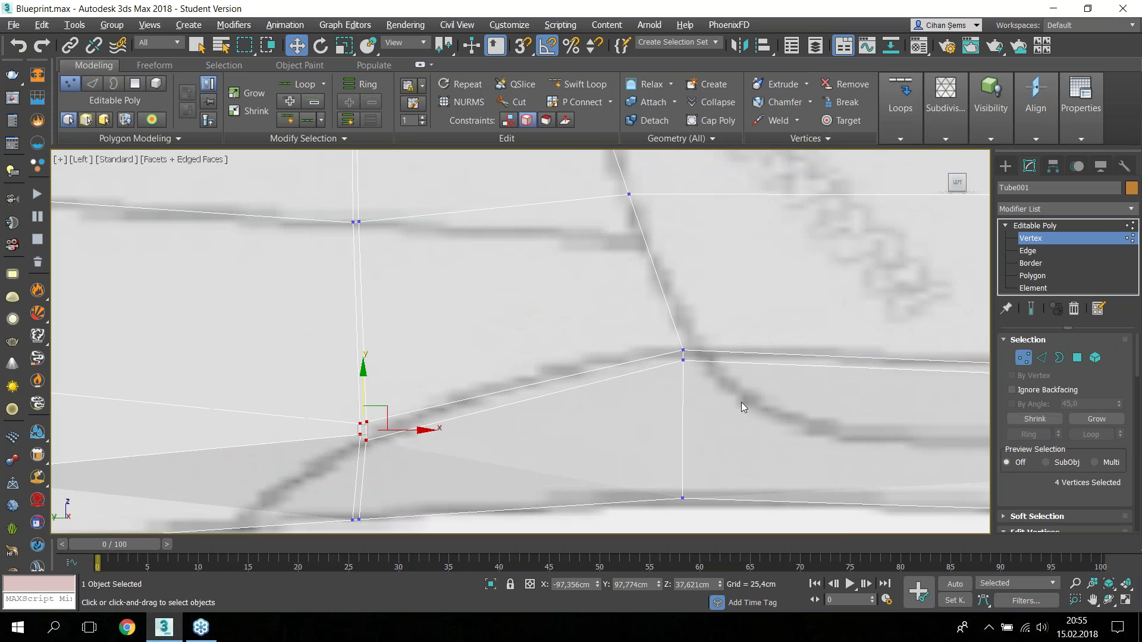
pyautogui.moveTo(693, 369)
pyautogui.mouseDown()
pyautogui.moveTo(675, 343)
pyautogui.moveTo(718, 348)
pyautogui.moveTo(716, 339)
pyautogui.mouseUp()
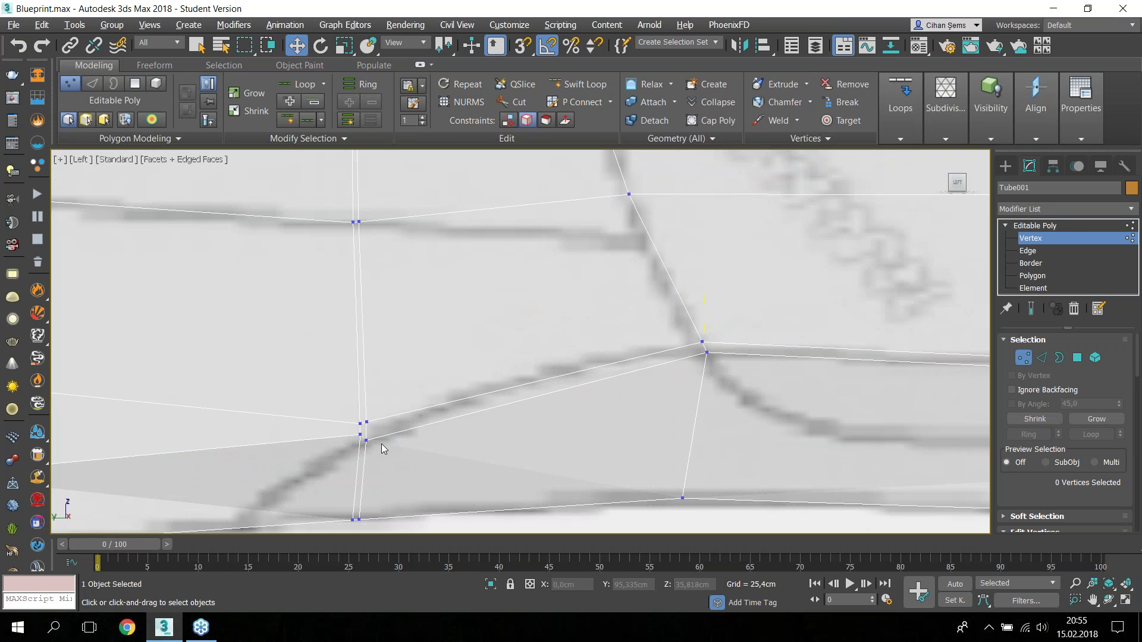
pyautogui.click(365, 440)
pyautogui.moveTo(390, 441); pyautogui.dragTo(373, 404)
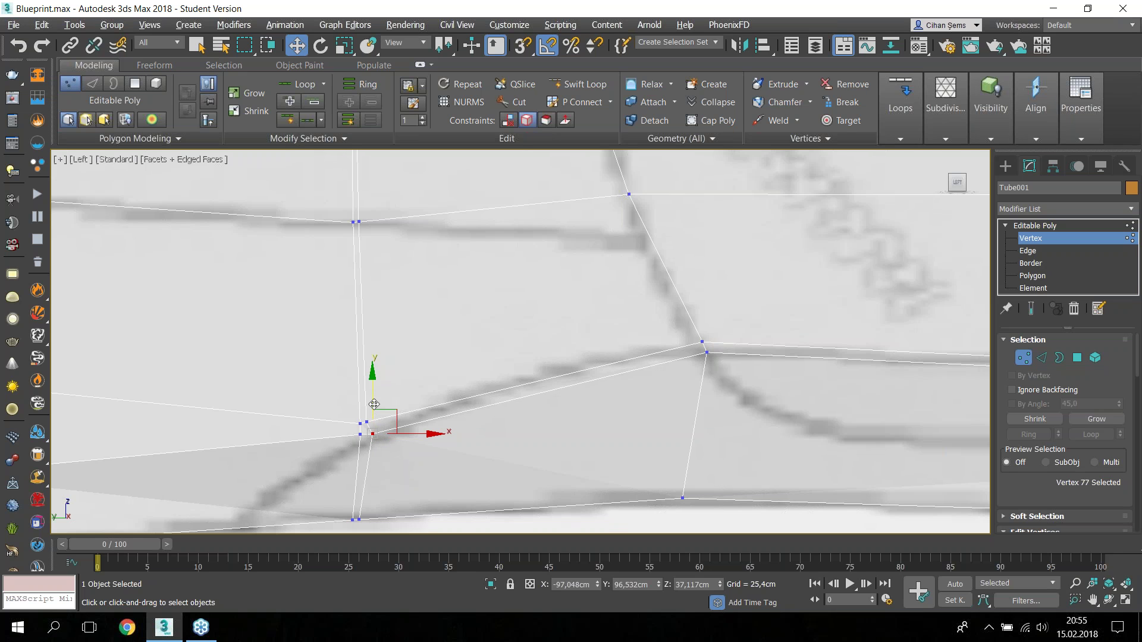
pyautogui.moveTo(403, 432); pyautogui.dragTo(401, 432)
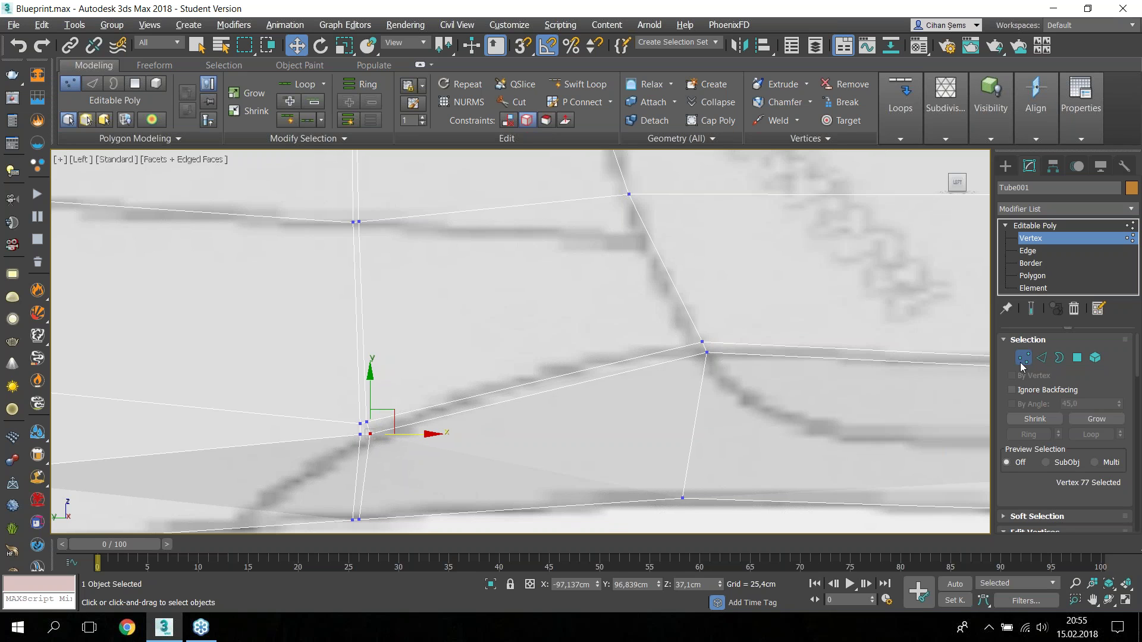
pyautogui.scroll(-10, 905, 330)
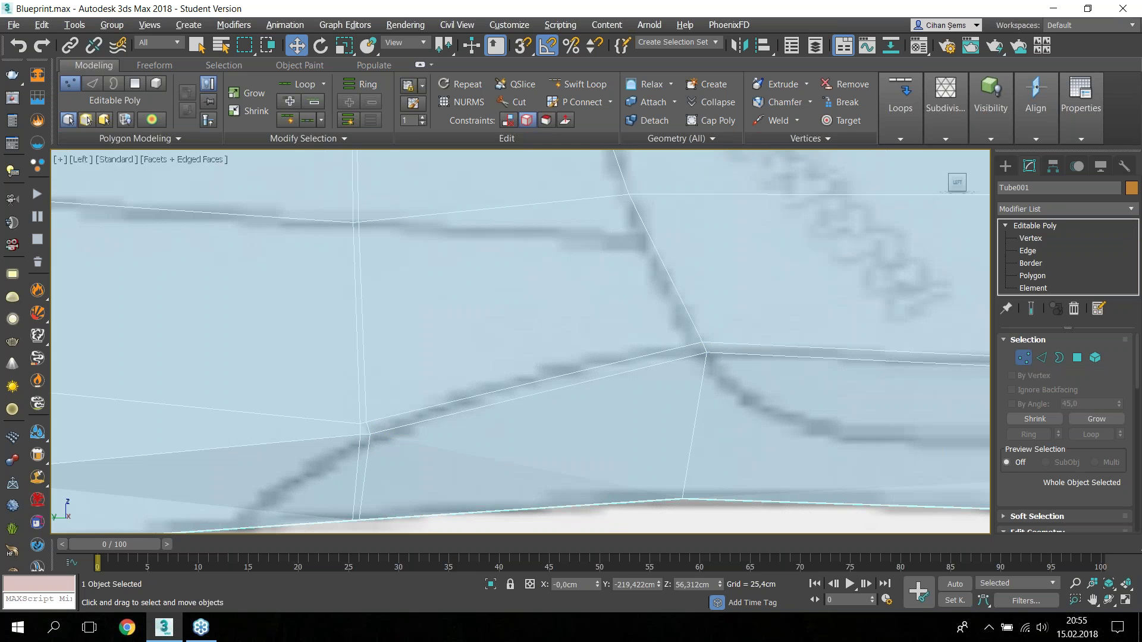
# Step: Leave vertex editing and re-add TurboSmooth to the side panel
pyautogui.press('1')
pyautogui.moveTo(697, 429); pyautogui.dragTo(607, 484, button='middle')
pyautogui.click(607, 484)
pyautogui.click(476, 410)
pyautogui.click(1069, 205)
pyautogui.press('t')
pyautogui.click(1055, 225)
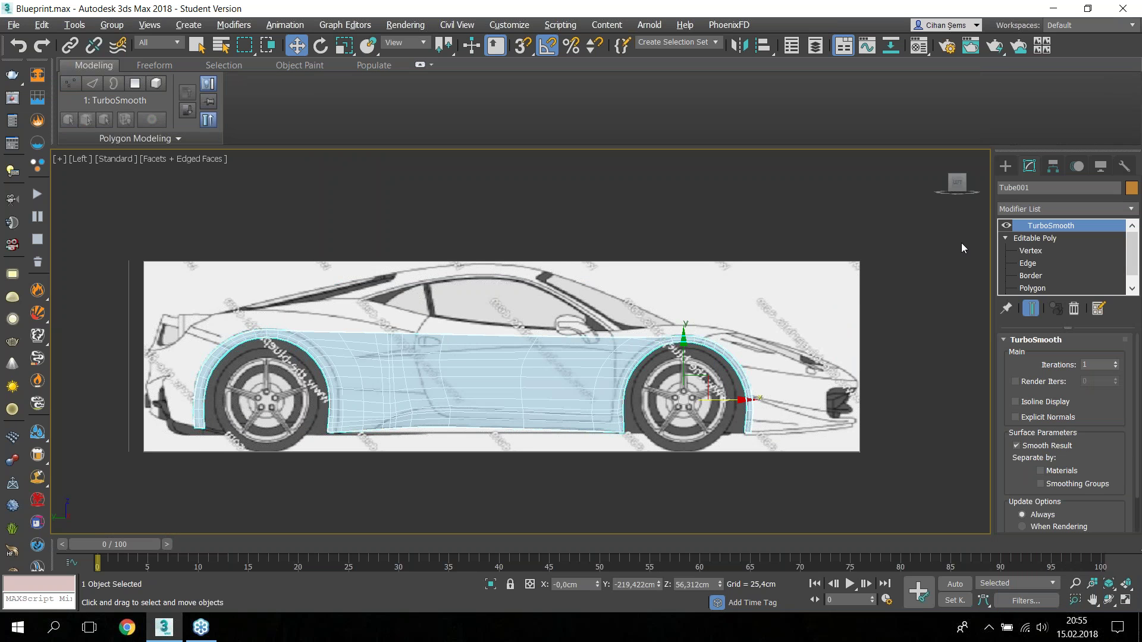
# Step: Set TurboSmooth to 3 iterations with Isoline Display, then orbit the Perspective view to inspect
pyautogui.click(1015, 402)
pyautogui.click(1115, 363)
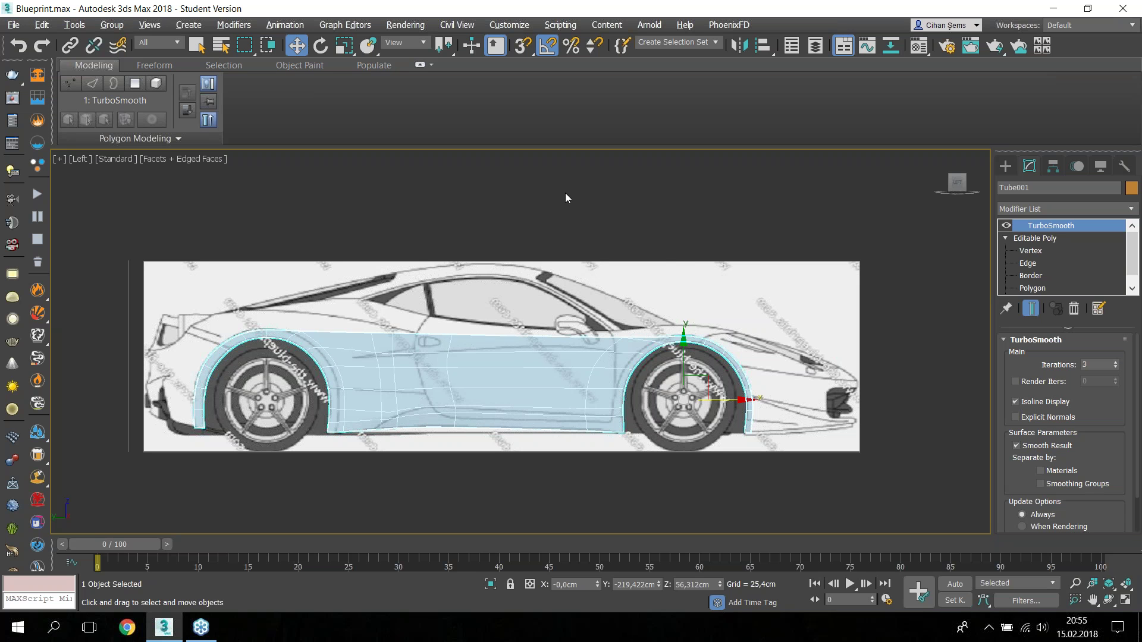
pyautogui.click(580, 211)
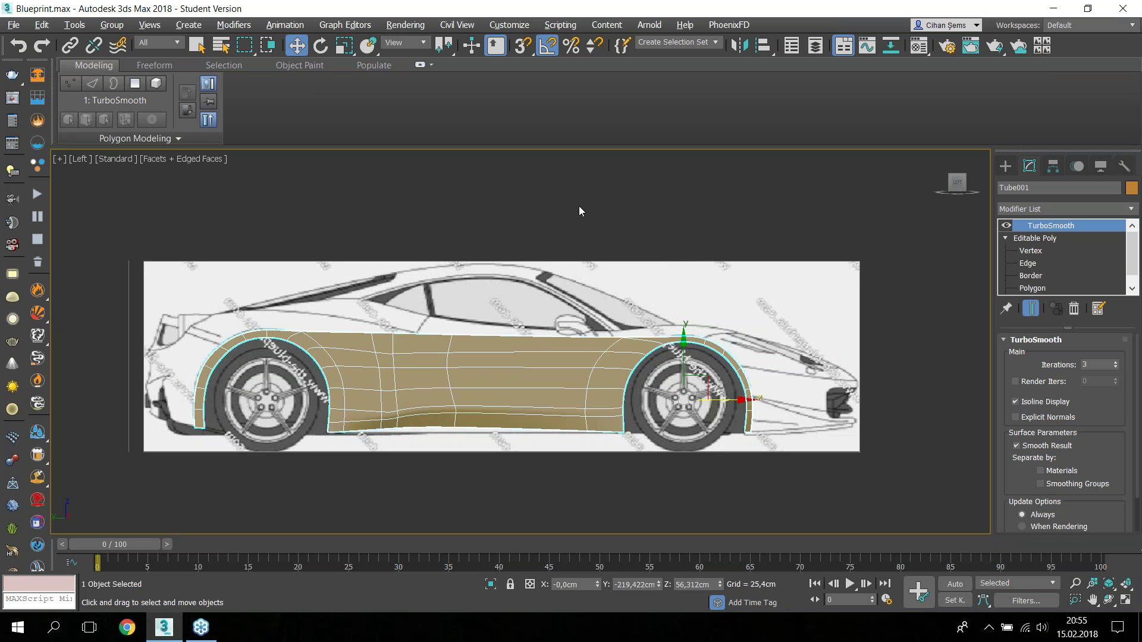
pyautogui.press('p')
pyautogui.moveTo(636, 291)
pyautogui.keyDown('alt'); pyautogui.mouseDown(button='middle')
pyautogui.moveTo(488, 431)
pyautogui.moveTo(788, 388)
pyautogui.mouseUp(button='middle'); pyautogui.keyUp('alt')
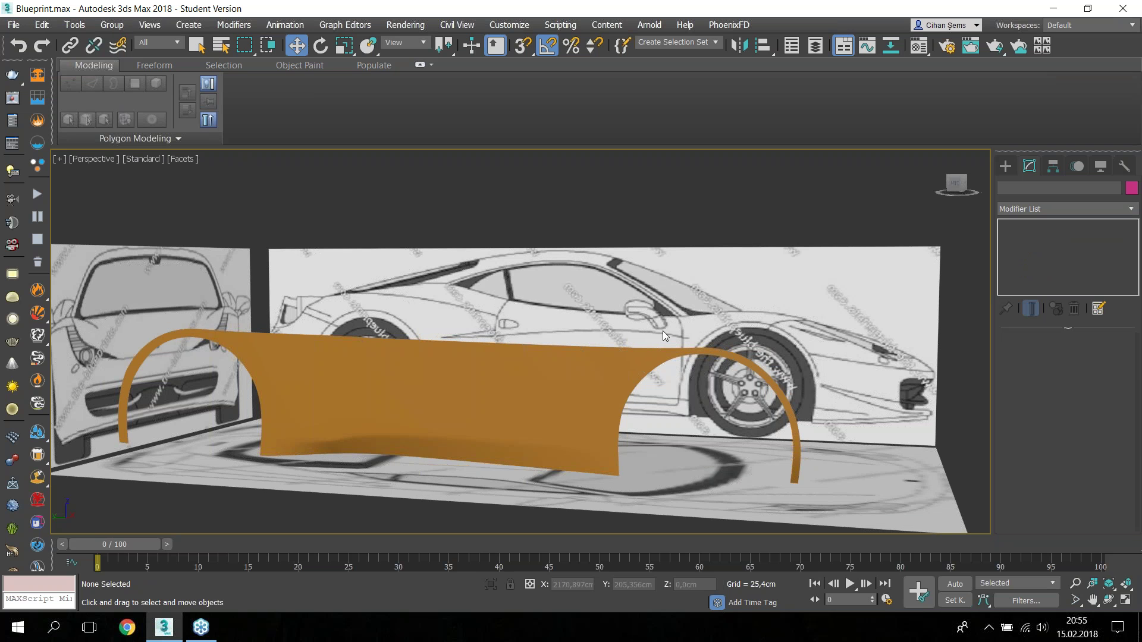
pyautogui.keyDown('alt'); pyautogui.moveTo(728, 393); pyautogui.dragTo(611, 368, button='middle'); pyautogui.keyUp('alt')
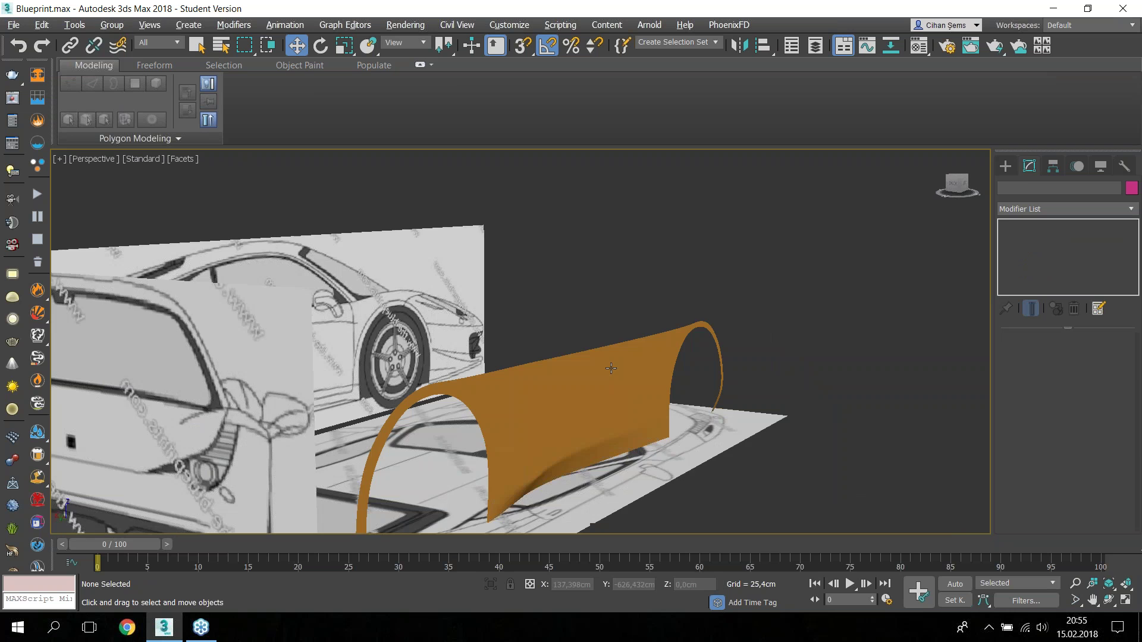
# Step: Restore the side view and show the selected panel see-through with wireframe edges
pyautogui.hotkey('shift', 'z')
pyautogui.click(554, 364)
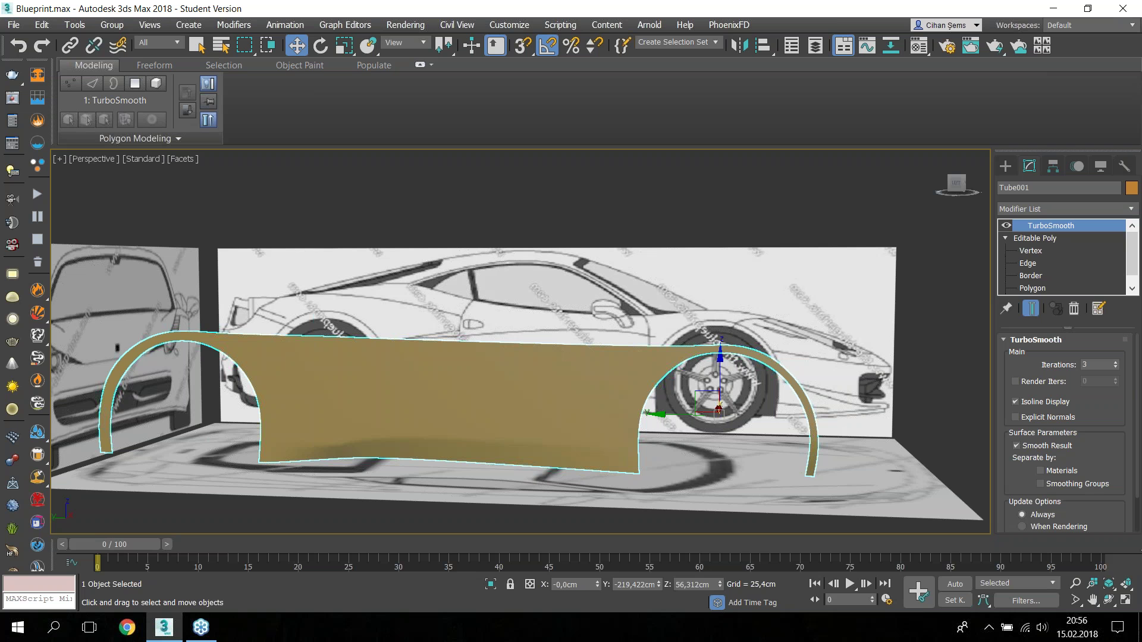
pyautogui.hotkey('alt', 'x')
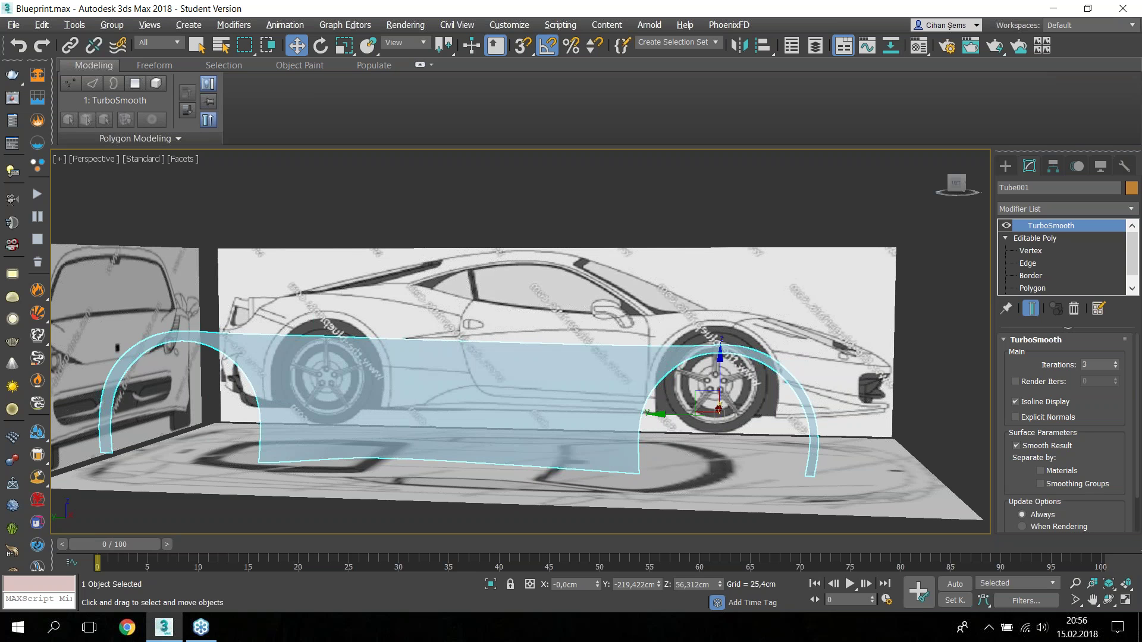
pyautogui.press('F4')
pyautogui.keyDown('alt'); pyautogui.moveTo(571, 356); pyautogui.dragTo(535, 364, button='middle'); pyautogui.keyUp('alt')
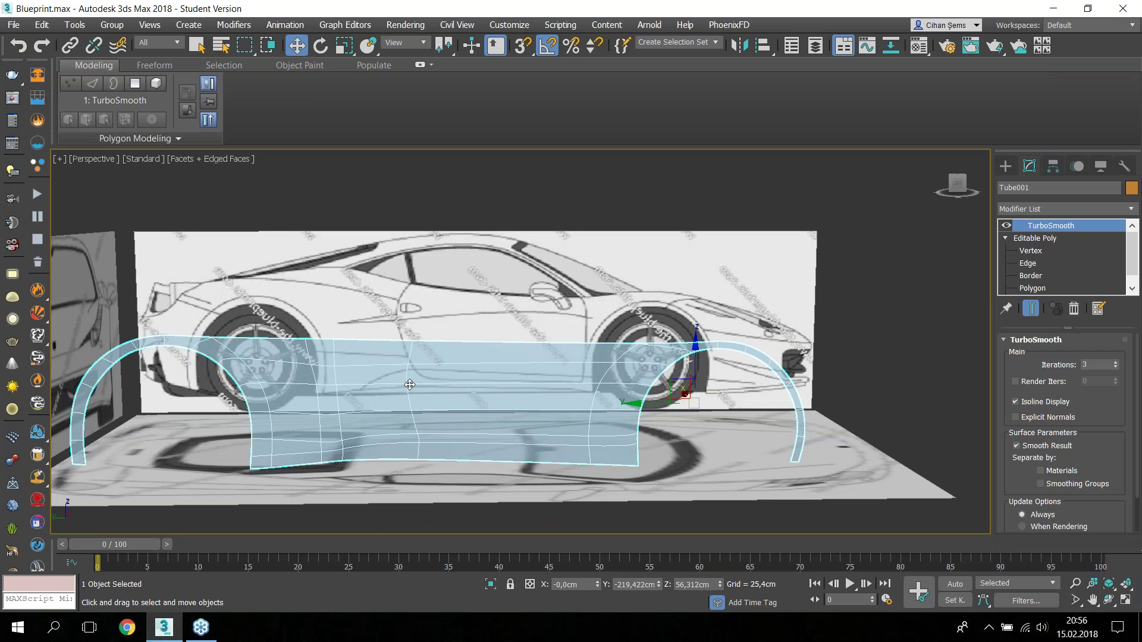
# Step: Turn off Edged Faces (F4) and view the smoothed panel solid-shaded around the fender
pyautogui.scroll(2, 410, 385)
pyautogui.scroll(1, 409, 385)
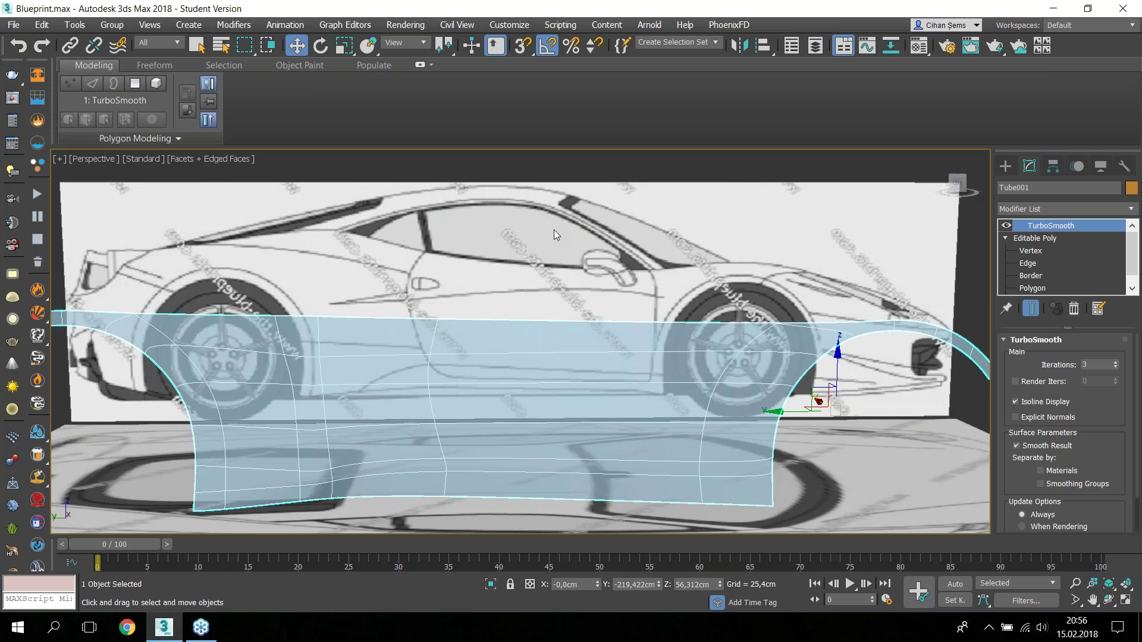
pyautogui.scroll(-5, 554, 229)
pyautogui.moveTo(598, 289); pyautogui.dragTo(578, 324, button='middle')
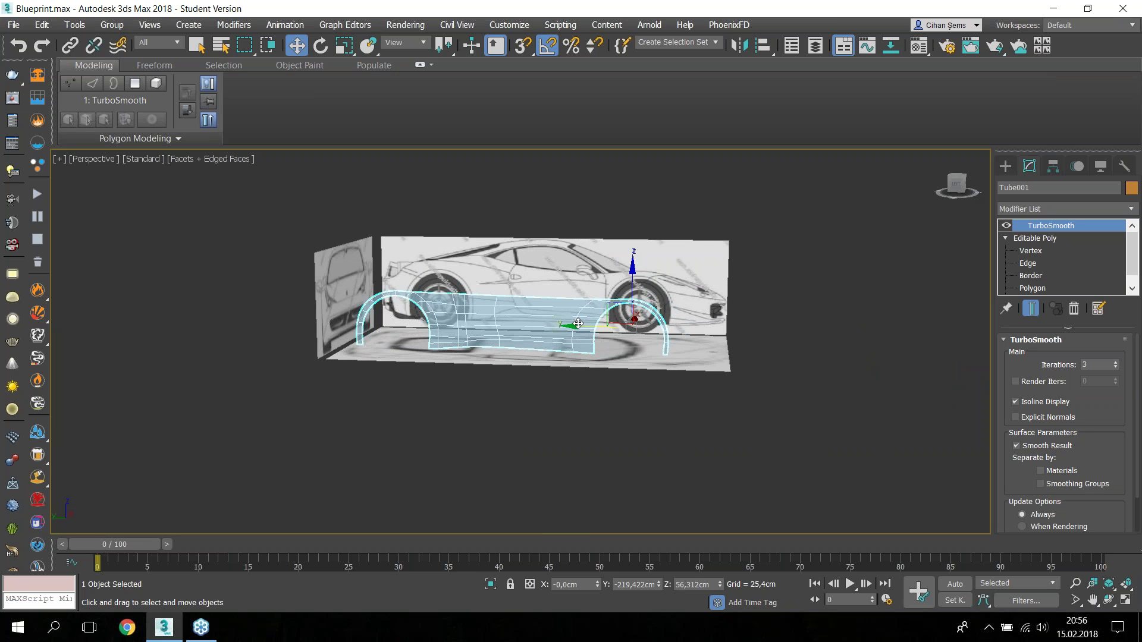
pyautogui.press('F4')
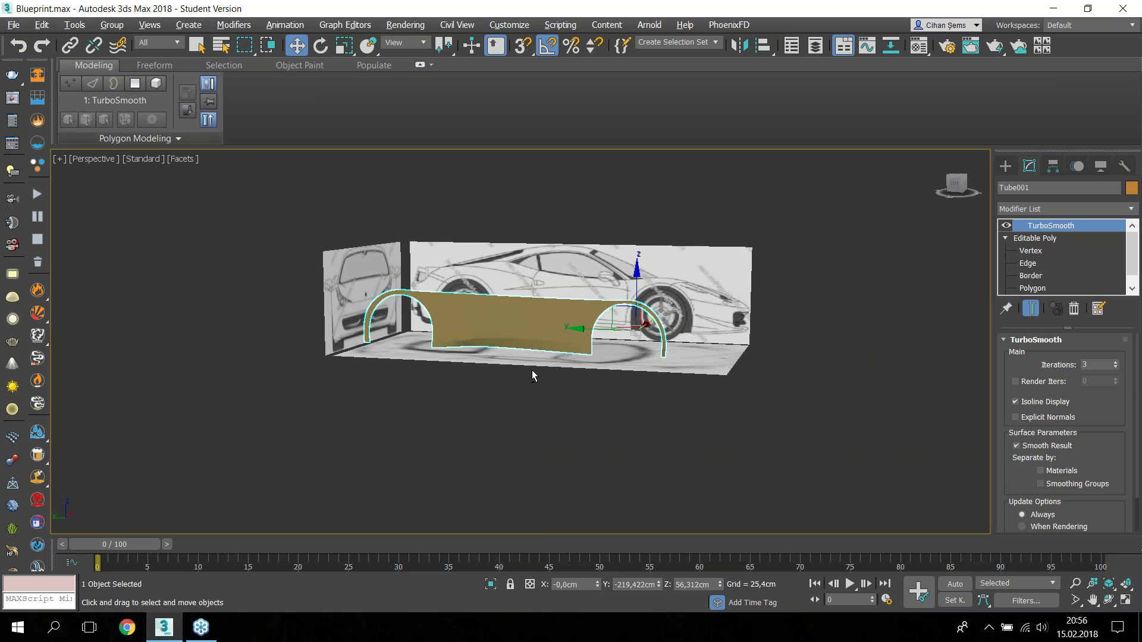
pyautogui.scroll(3, 532, 370)
pyautogui.scroll(3, 588, 280)
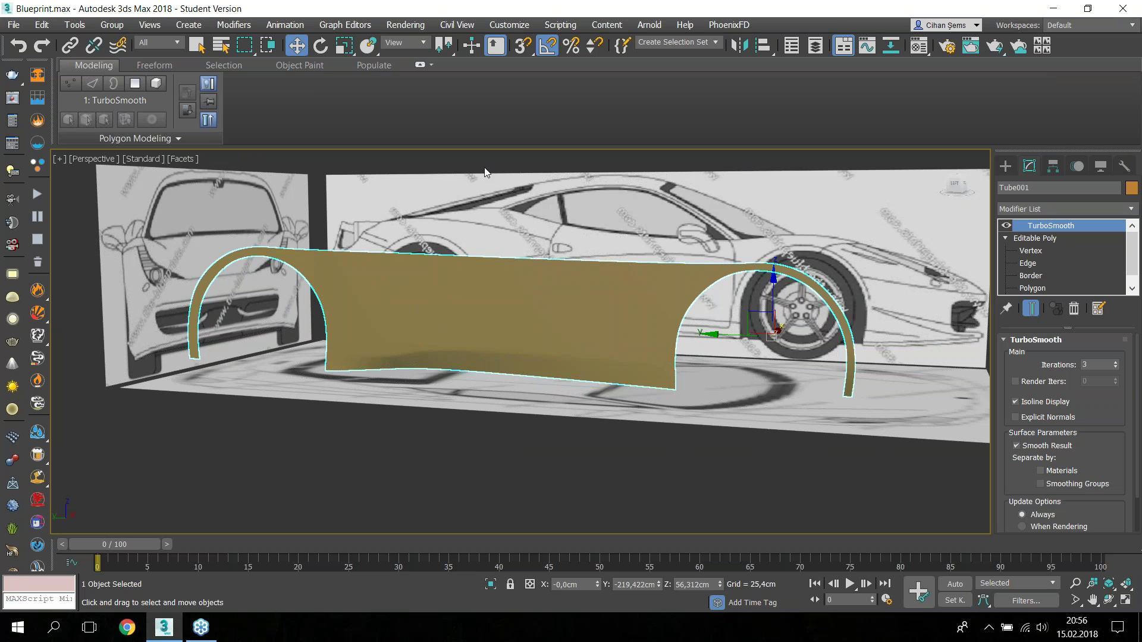
pyautogui.scroll(-2, 718, 316)
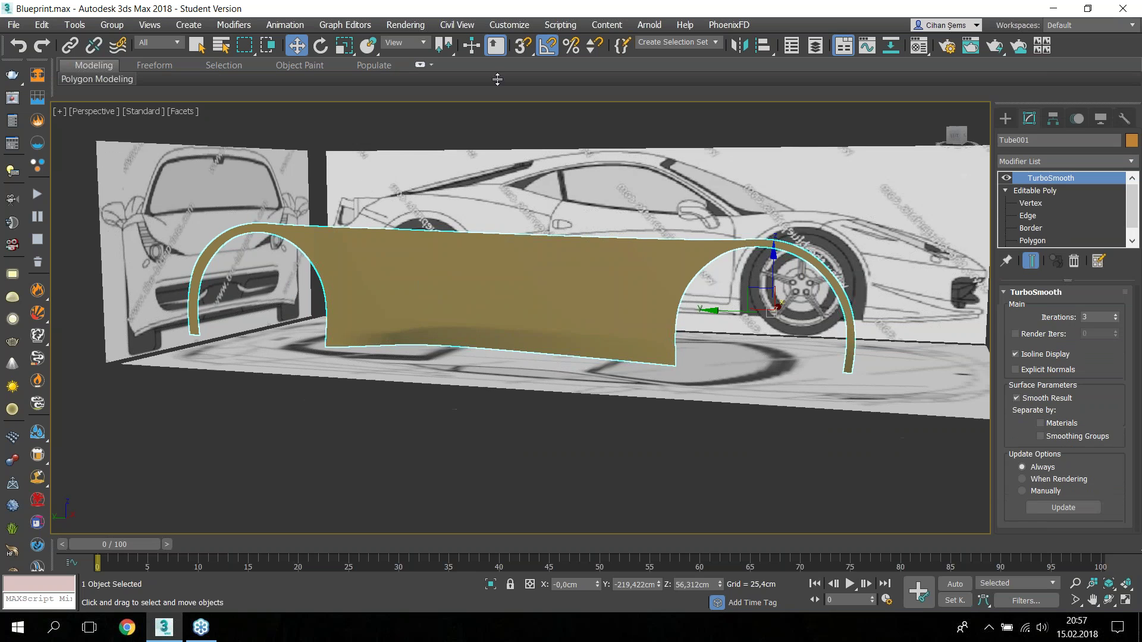
pyautogui.scroll(-2, 718, 316)
pyautogui.scroll(-2, 718, 317)
pyautogui.keyDown('alt'); pyautogui.moveTo(718, 317); pyautogui.dragTo(708, 317, button='middle'); pyautogui.keyUp('alt')
pyautogui.hotkey('shift', 'z')
pyautogui.hotkey('shift', 'z')
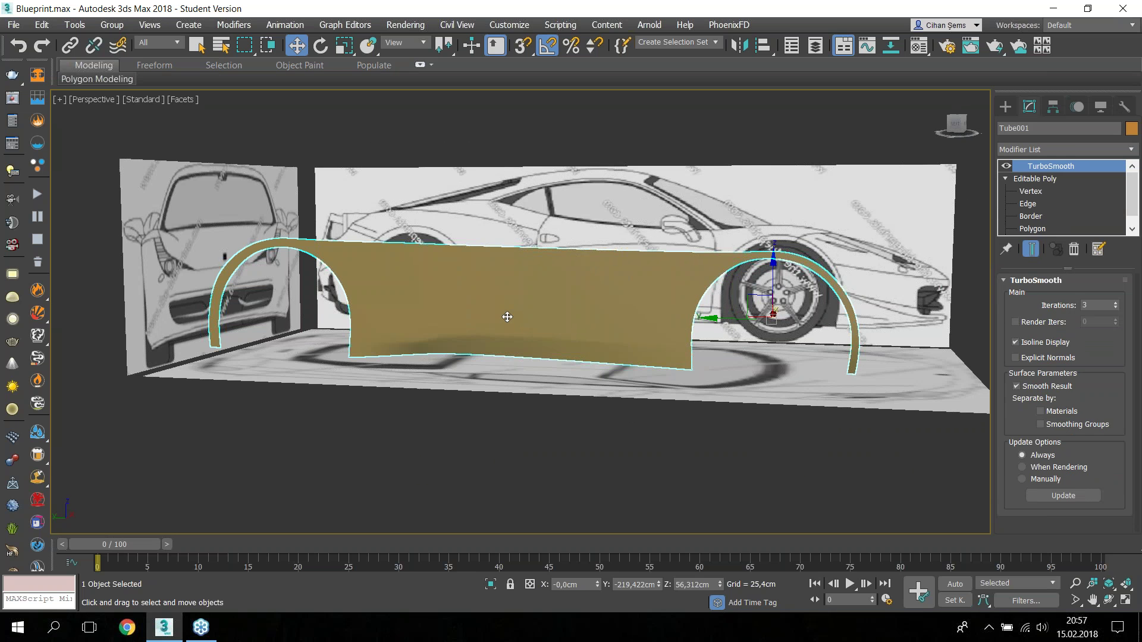